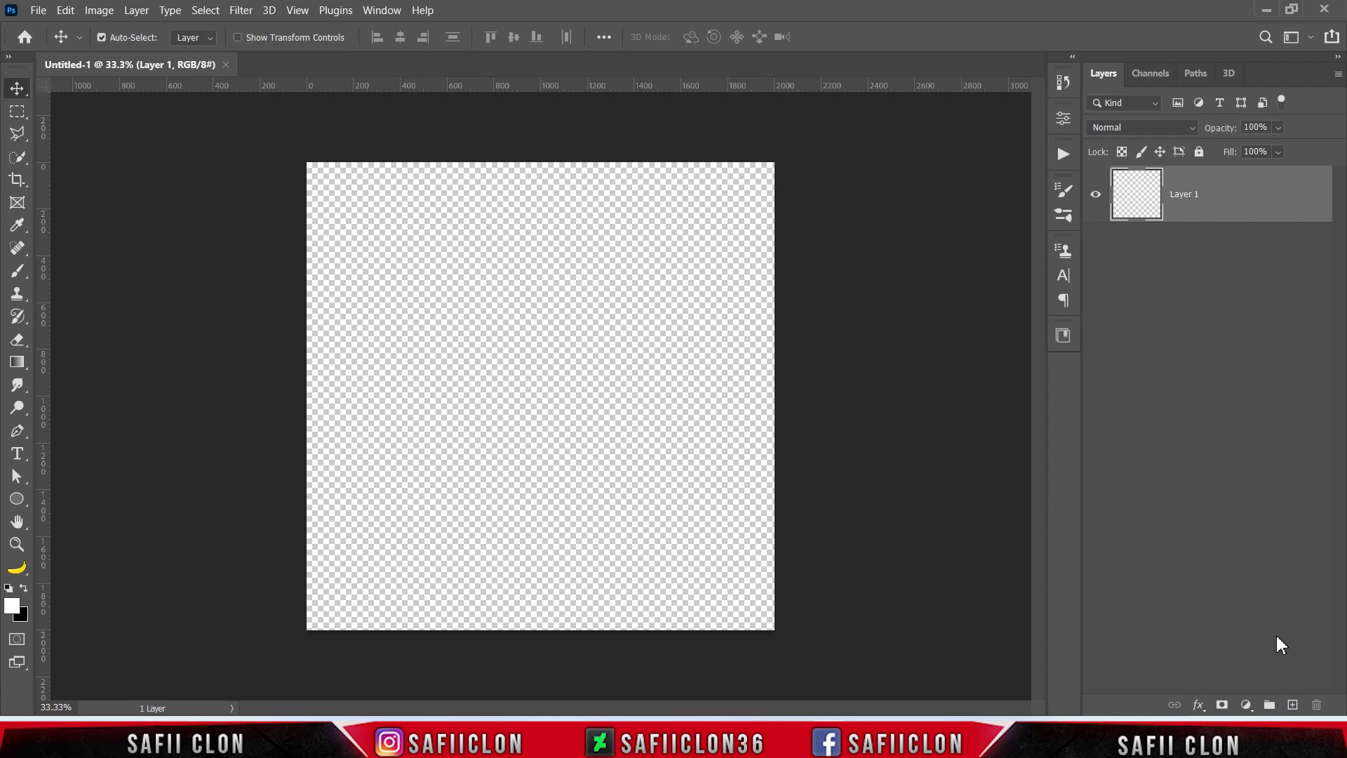
- Add a Solid Color fill layer in light grey #d6d6d6 as the background
left_click(1248, 705)
left_click(1257, 394)
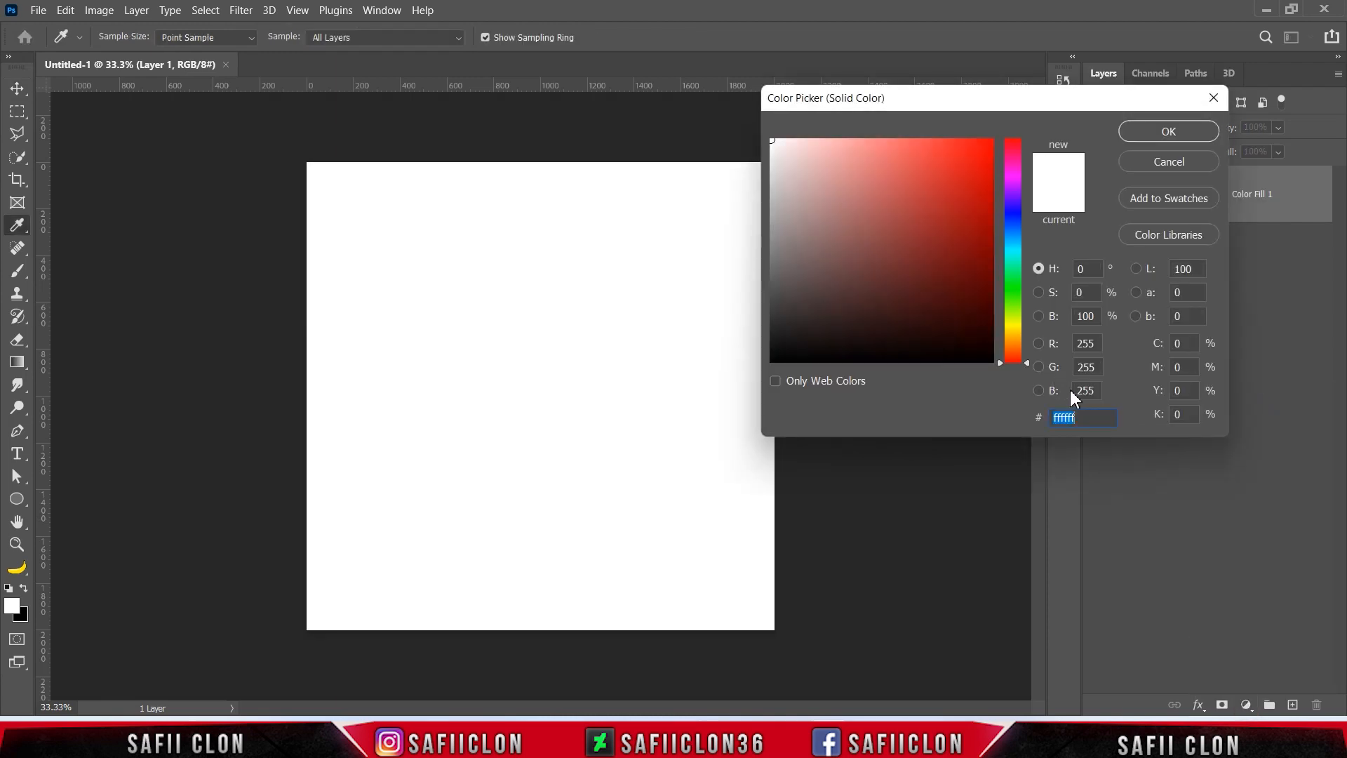
type("d6")
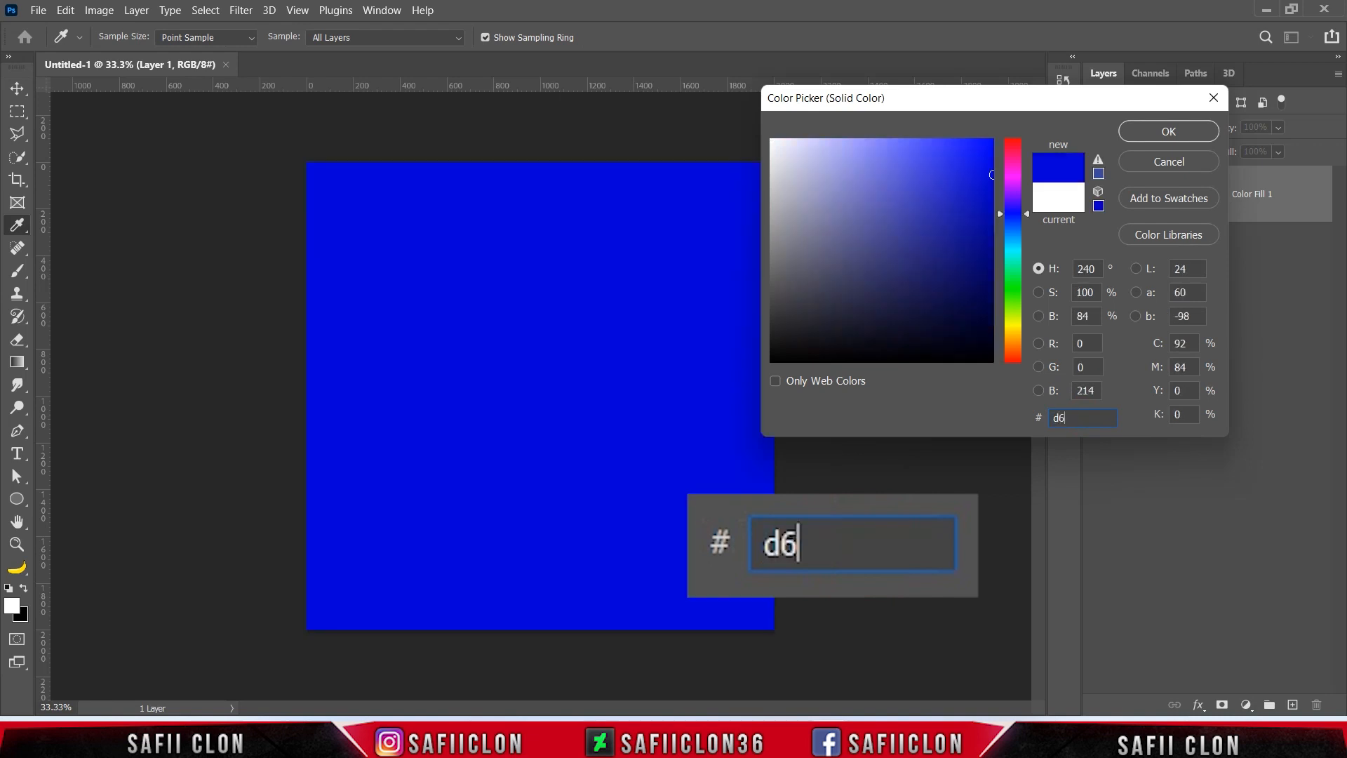
type("d6d6")
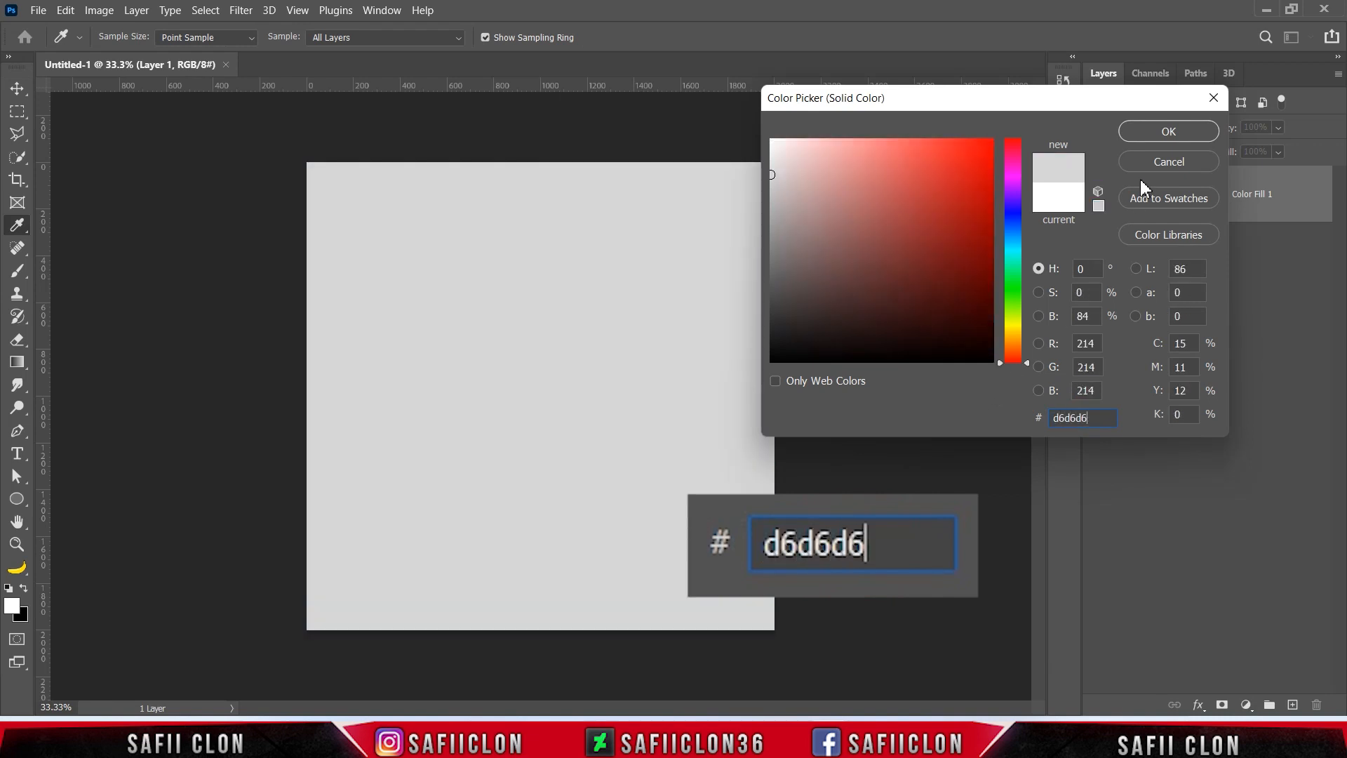
left_click(1168, 132)
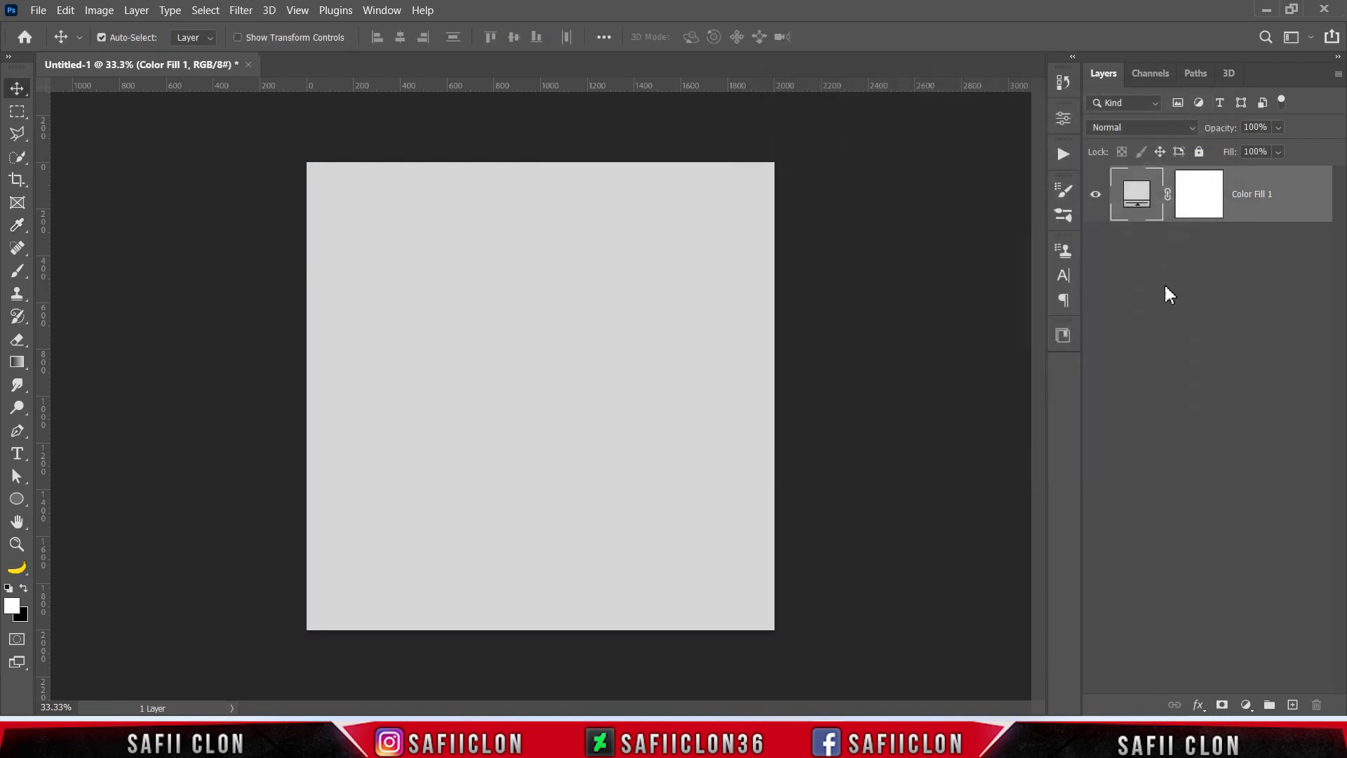
- Create a new empty layer above the colour fill and choose the Hard Round brush at about 511 px
left_click(1293, 704)
left_click(1256, 188)
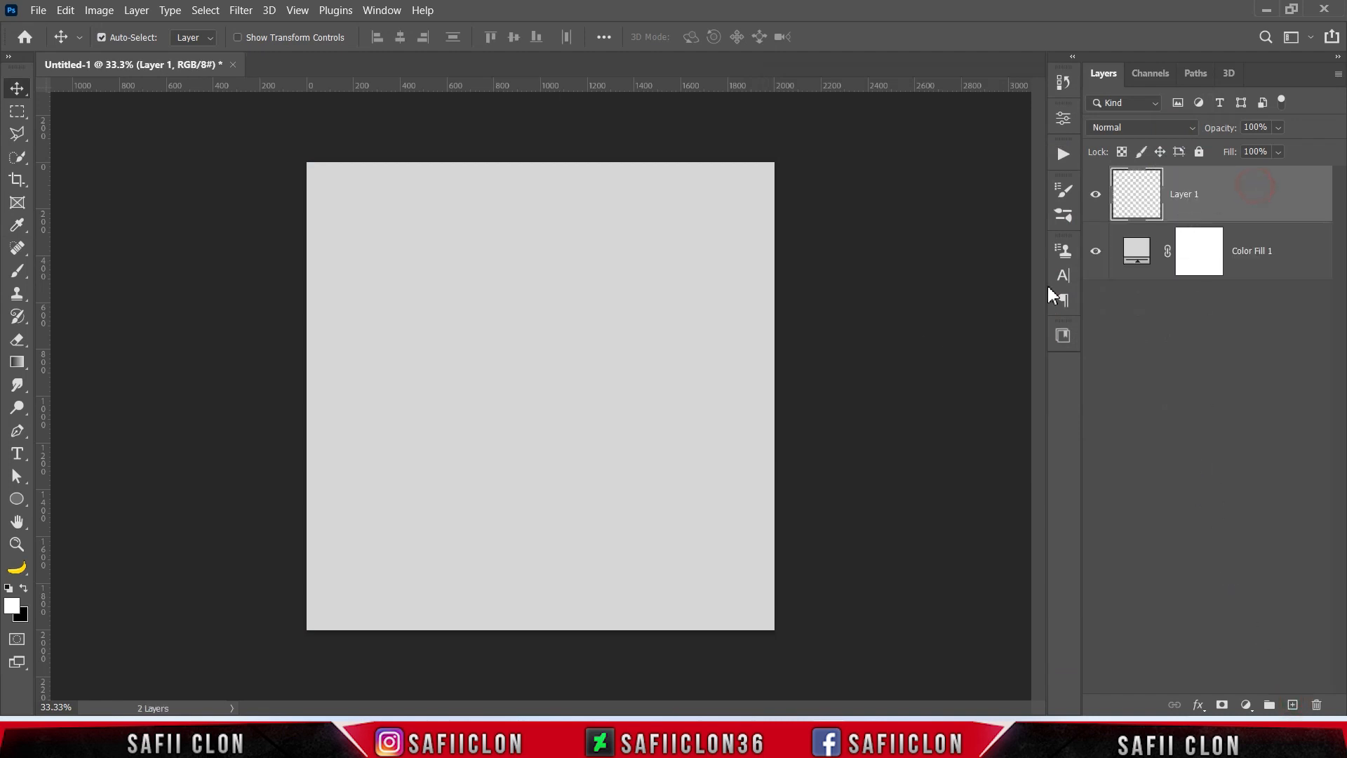
left_click(18, 270)
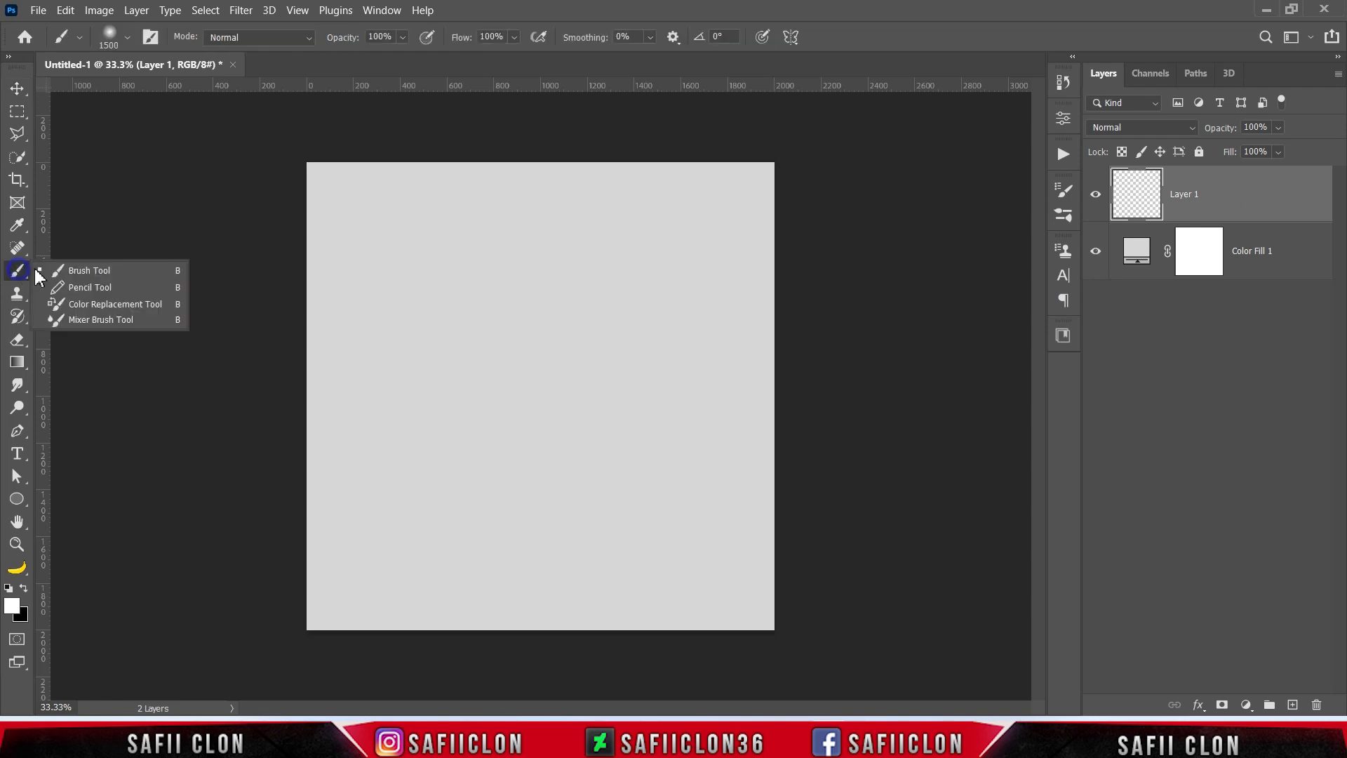
left_click(78, 268)
left_click(127, 37)
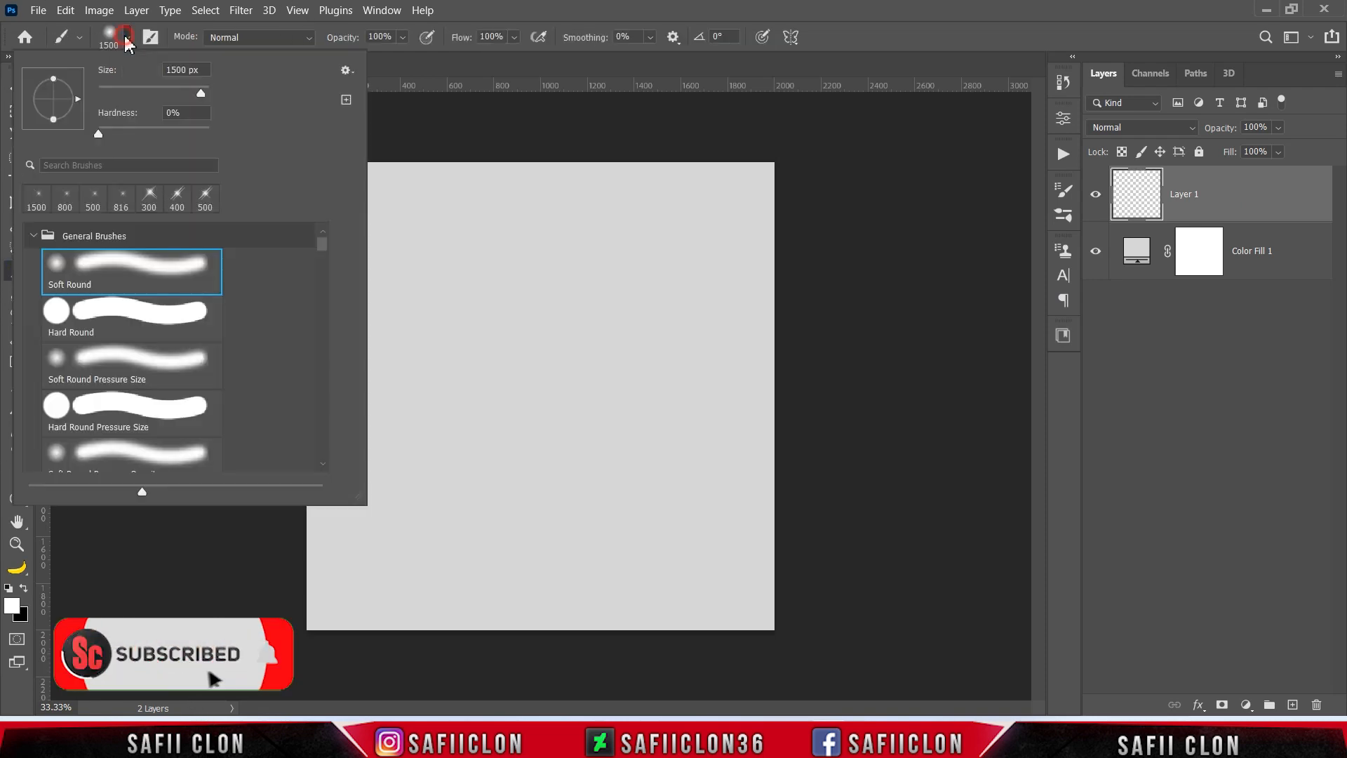
left_click(133, 312)
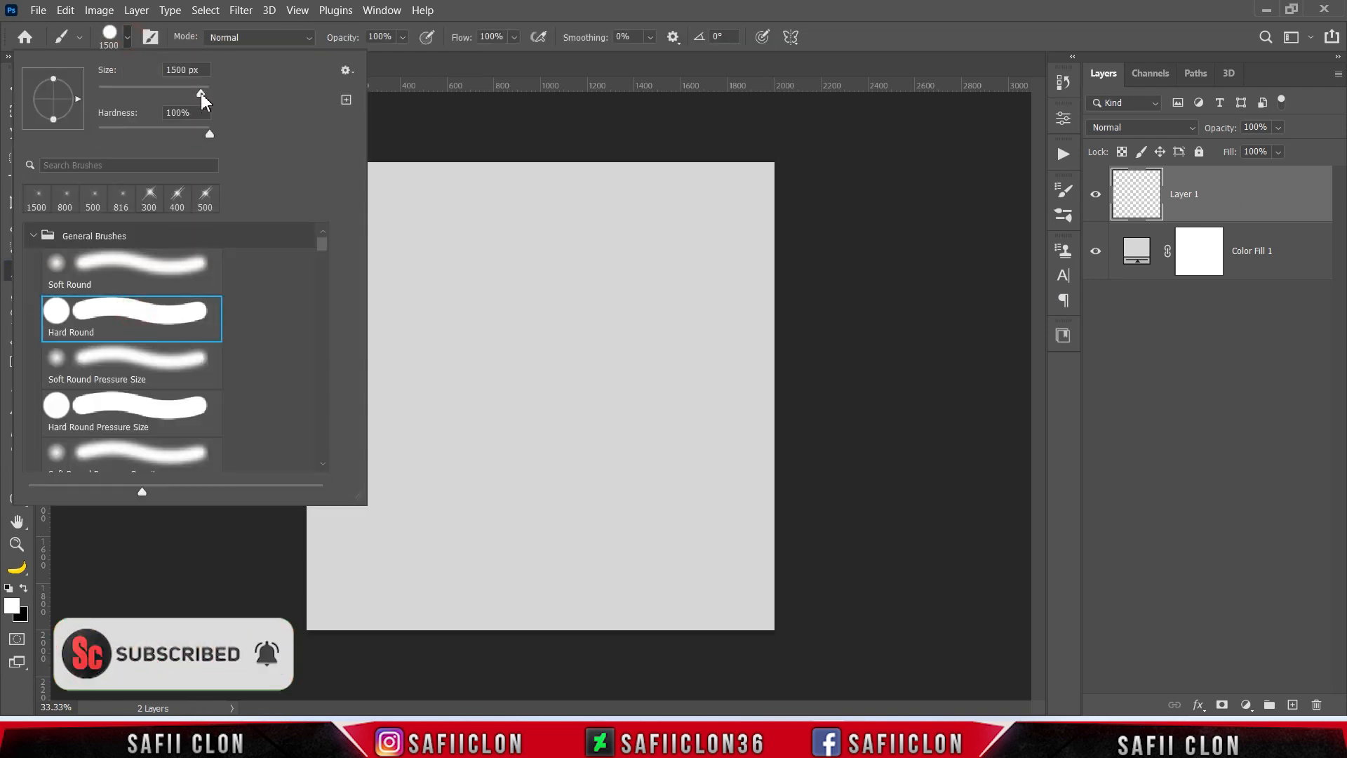
left_click_drag(202, 94, 150, 89)
left_click(128, 39)
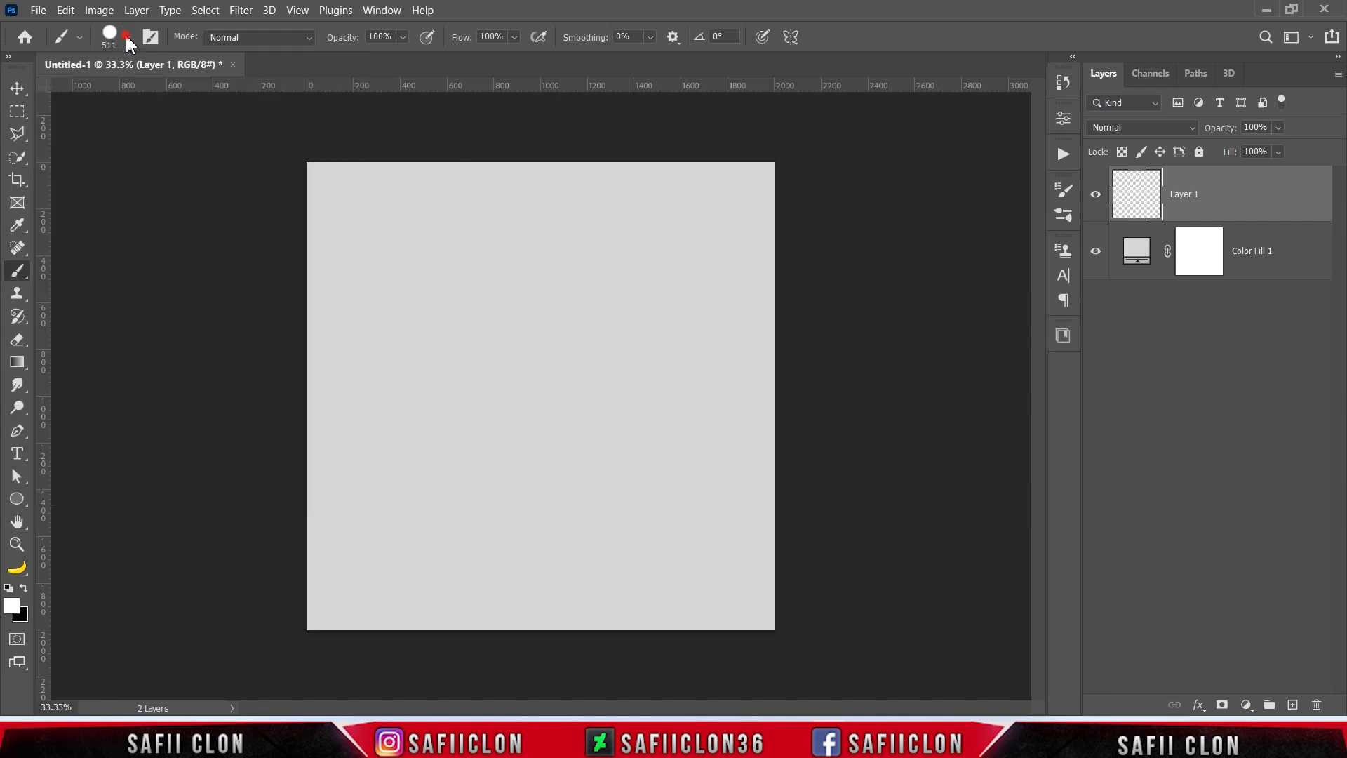
left_click(402, 37)
left_click(403, 37)
- Set the foreground colour to the red #fd0040
left_click(13, 609)
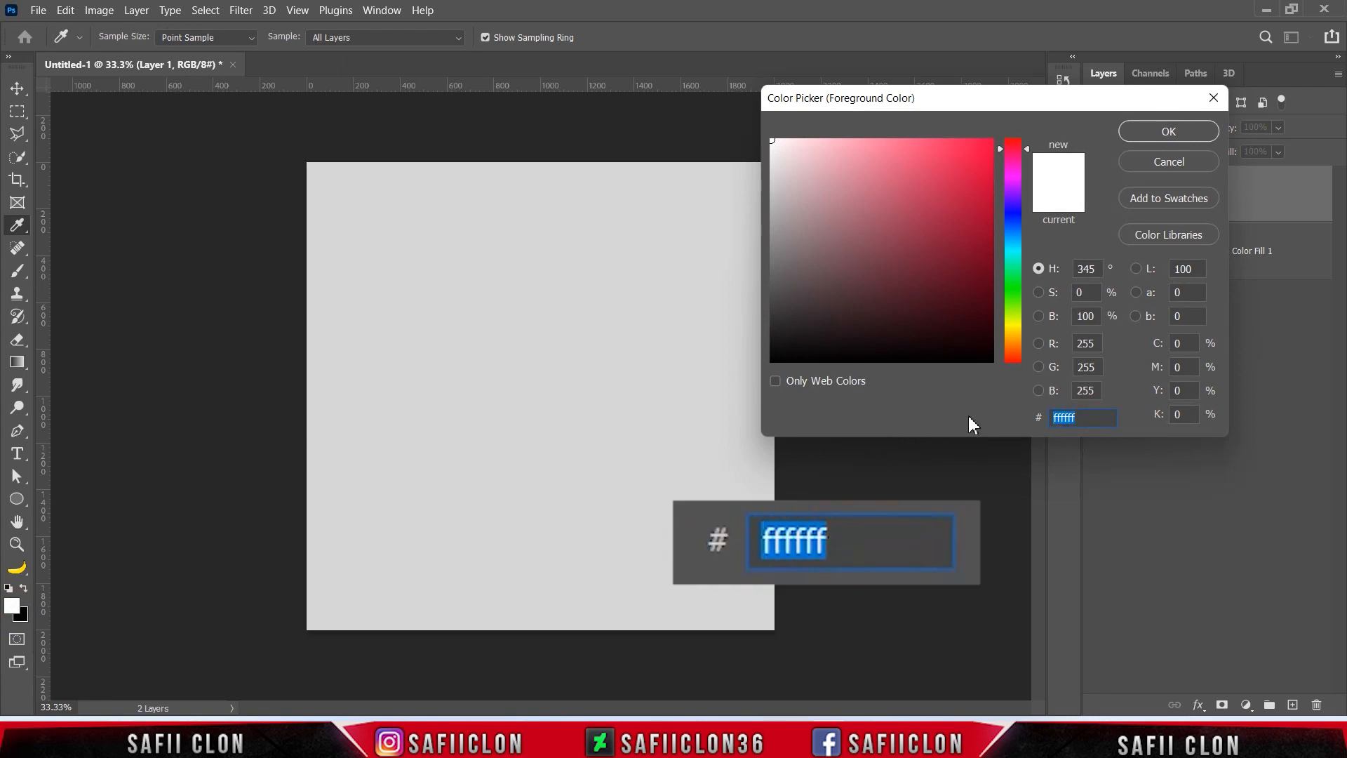
type("fd")
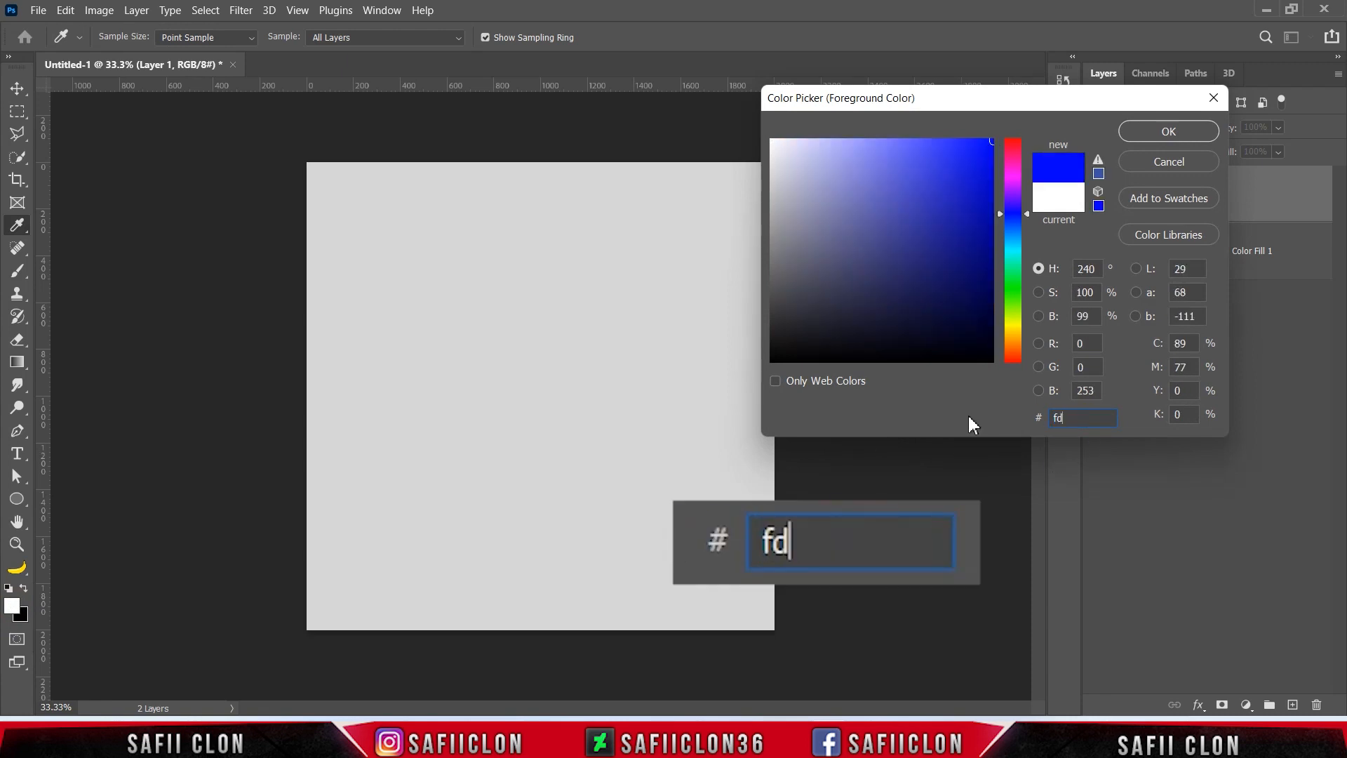
type("0040")
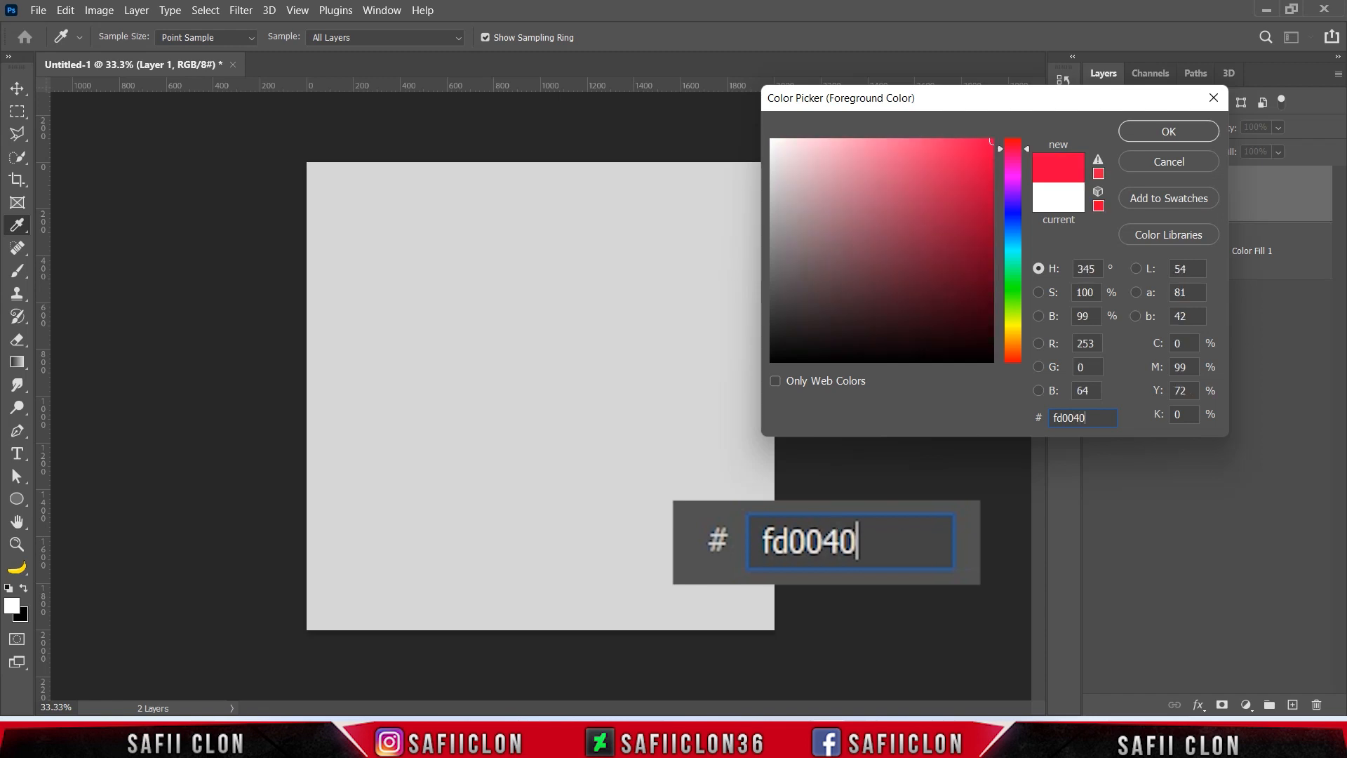
left_click_drag(1089, 420, 923, 407)
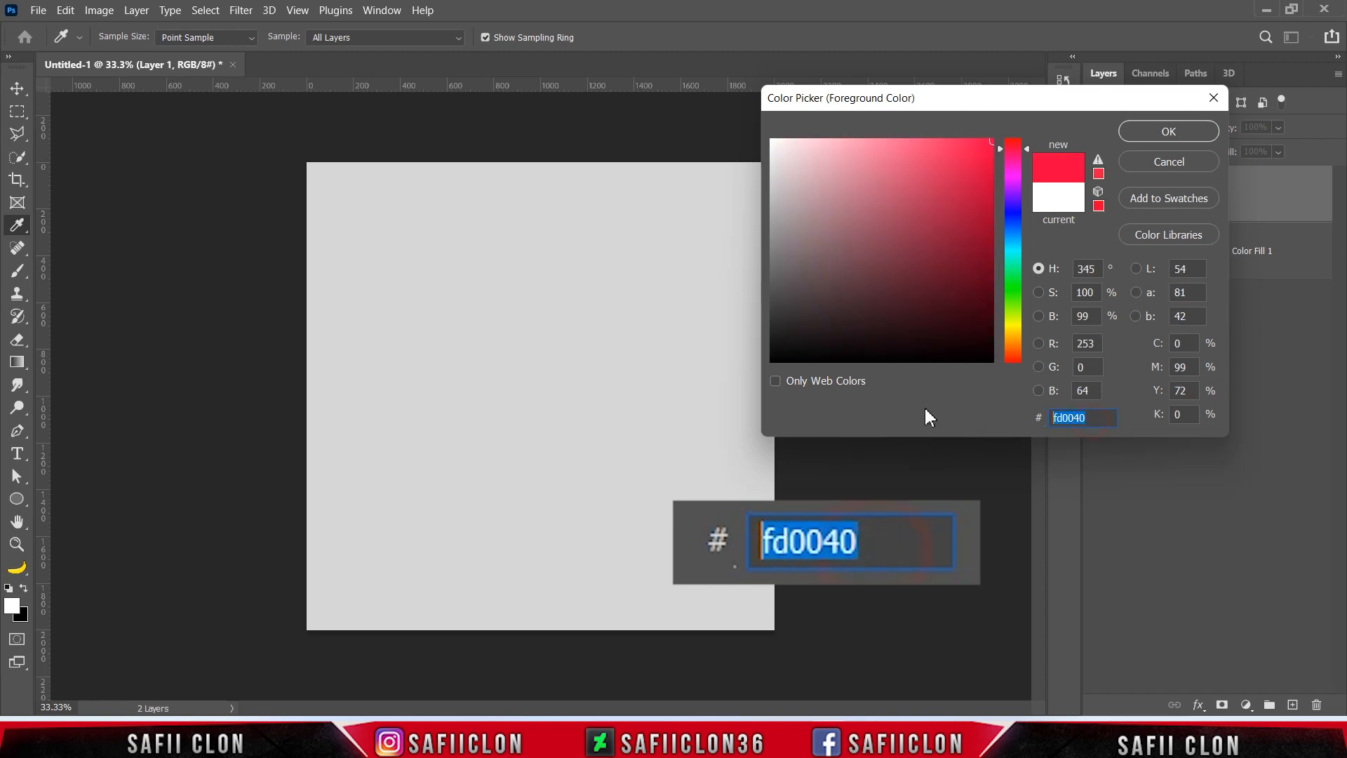
left_click(1167, 131)
- Enlarge the brush to 1100 px and stamp one red circle on the left half of the canvas
key("b")
key("bracketright")
key("bracketright")
key("bracketright")
key("bracketright")
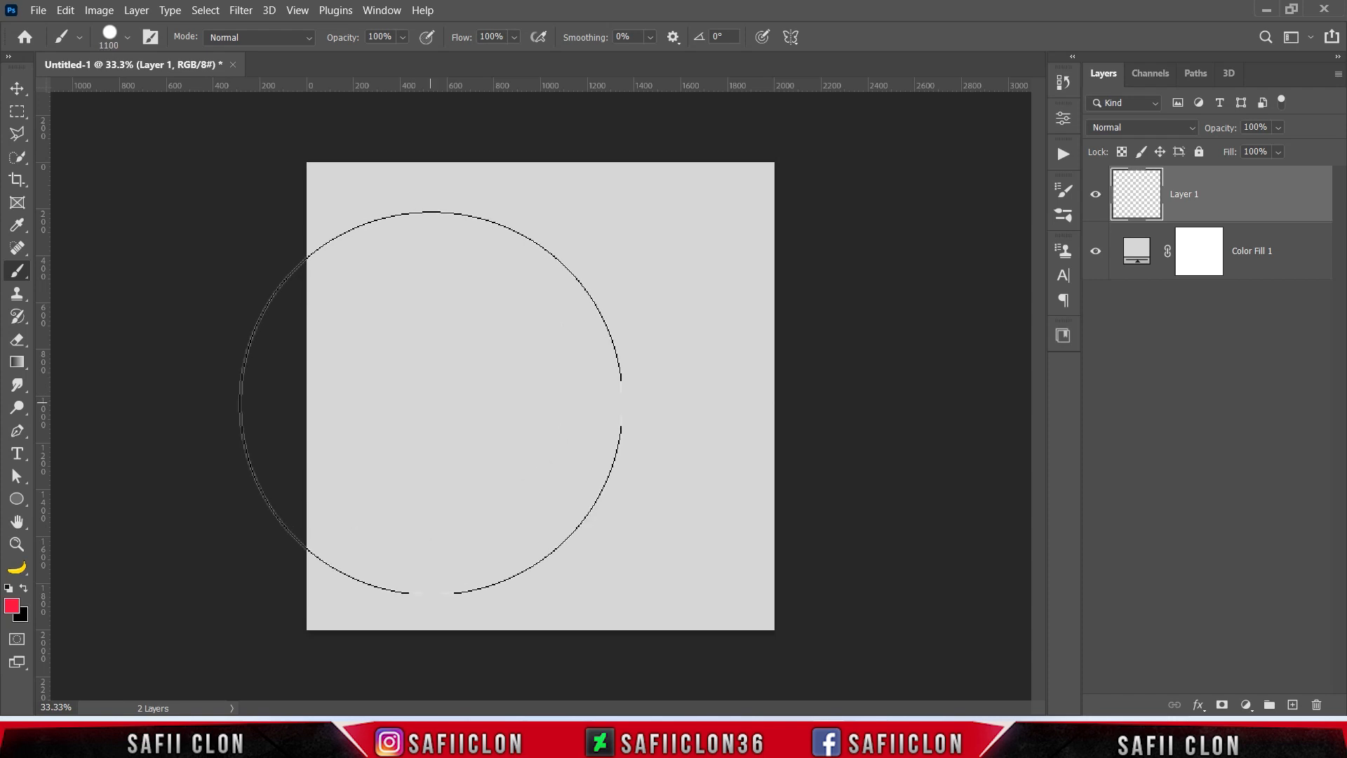
left_click(426, 402)
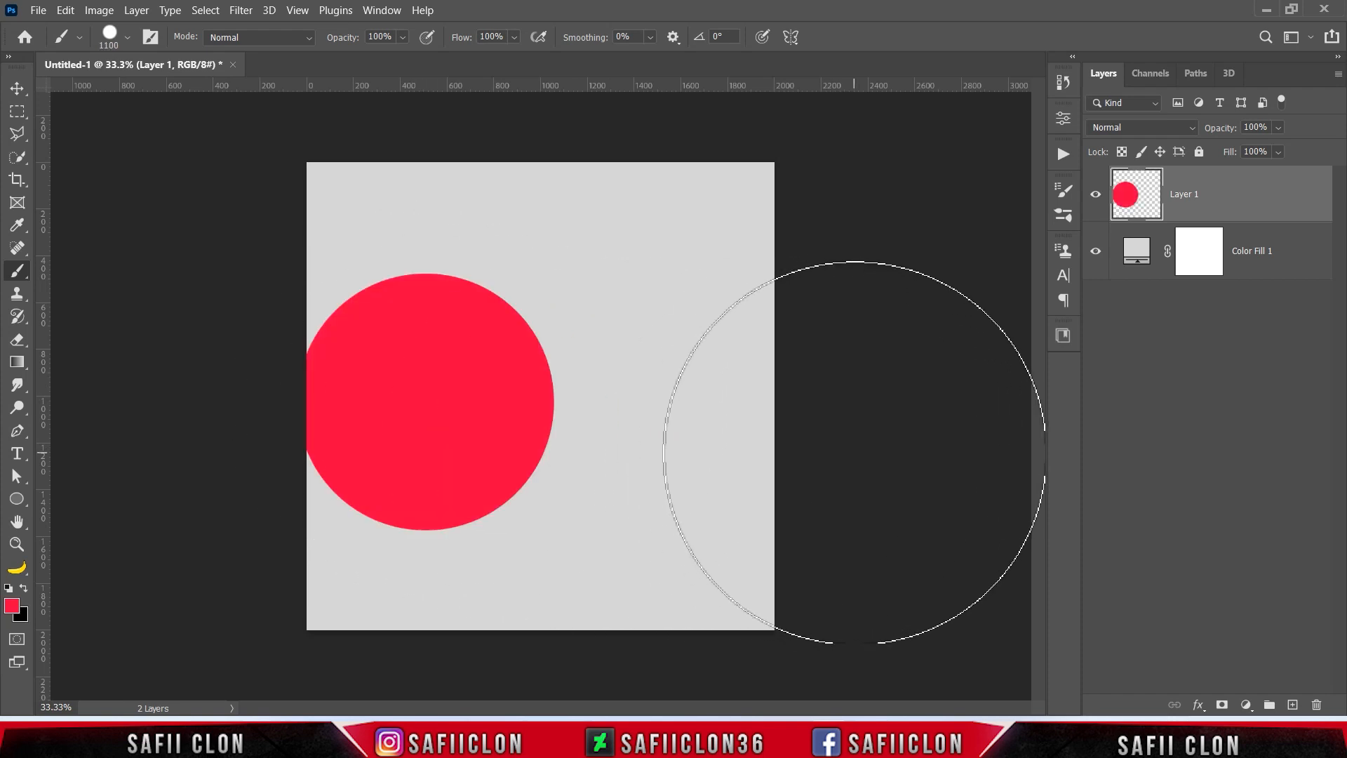
- Set the foreground colour to the yellow #fef633
left_click(12, 605)
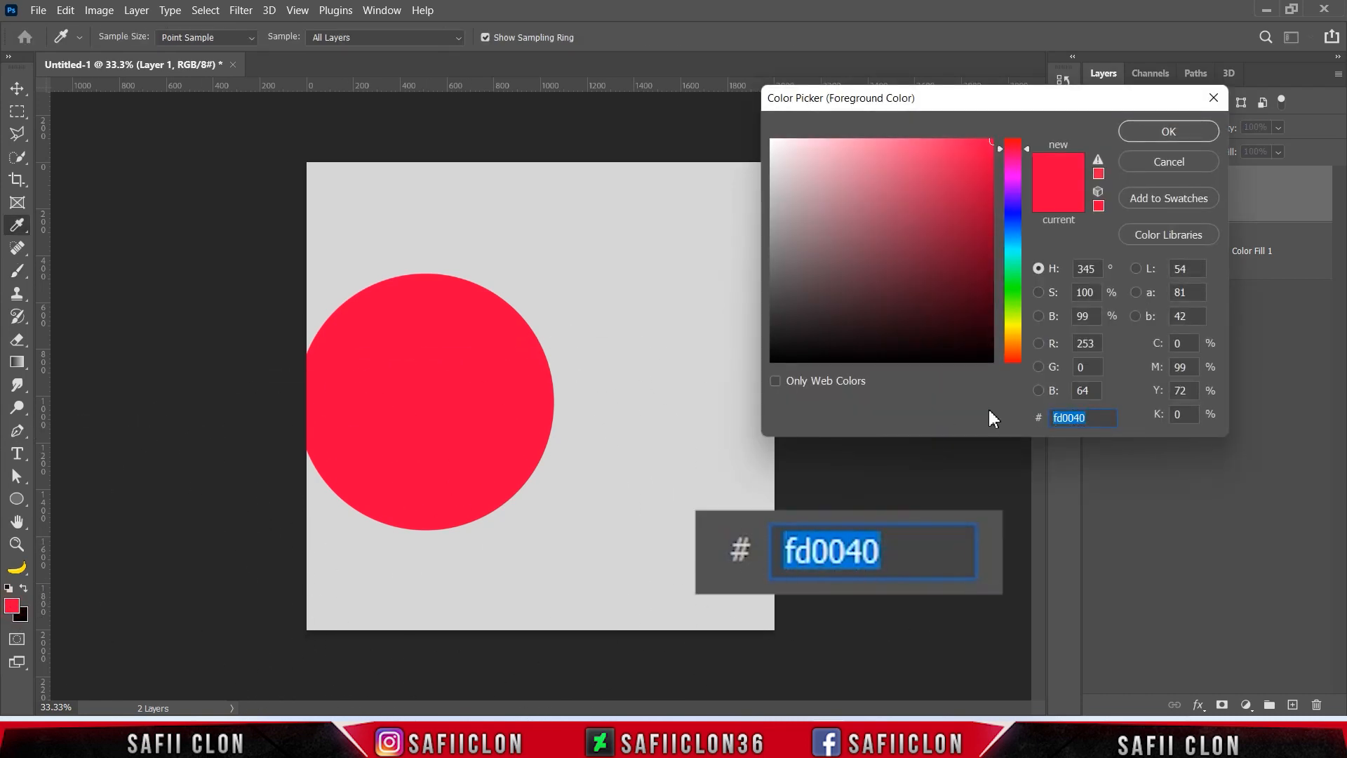
type("f")
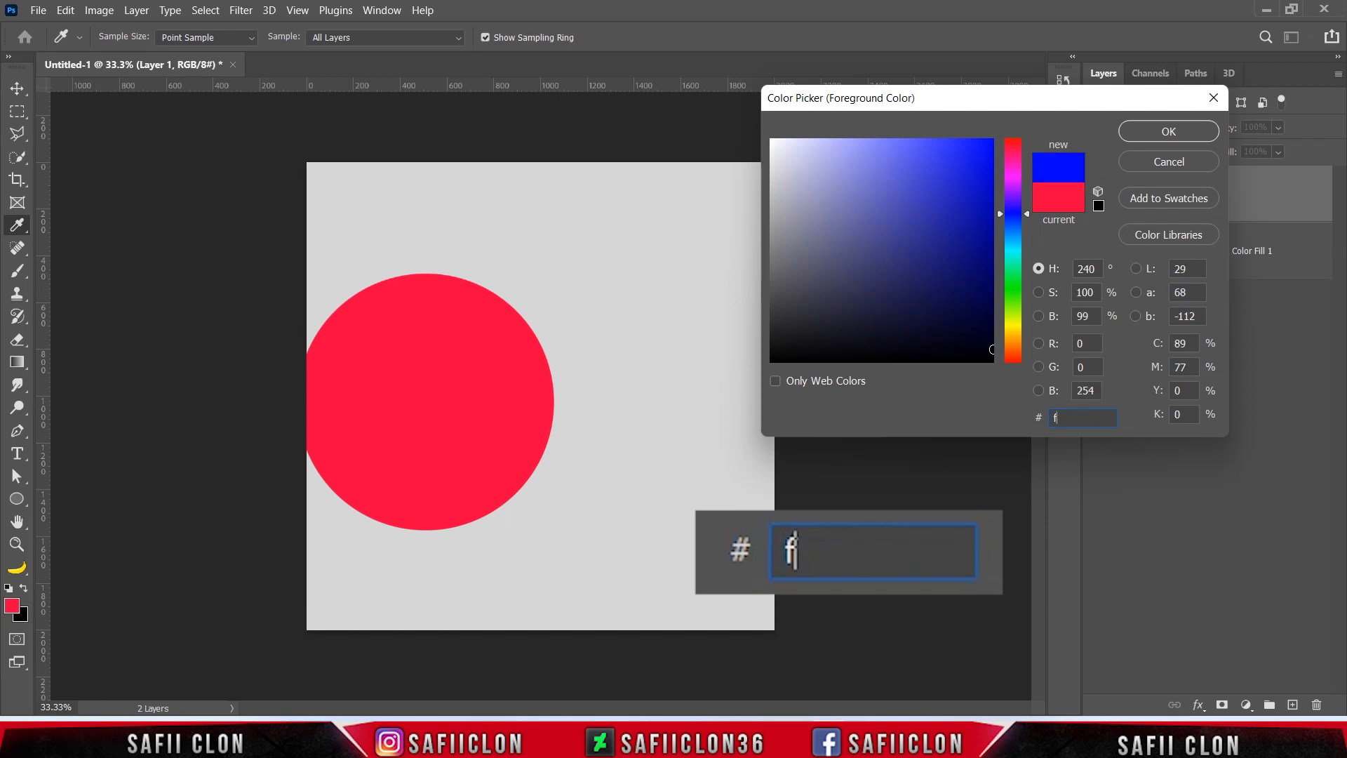
type("ef633")
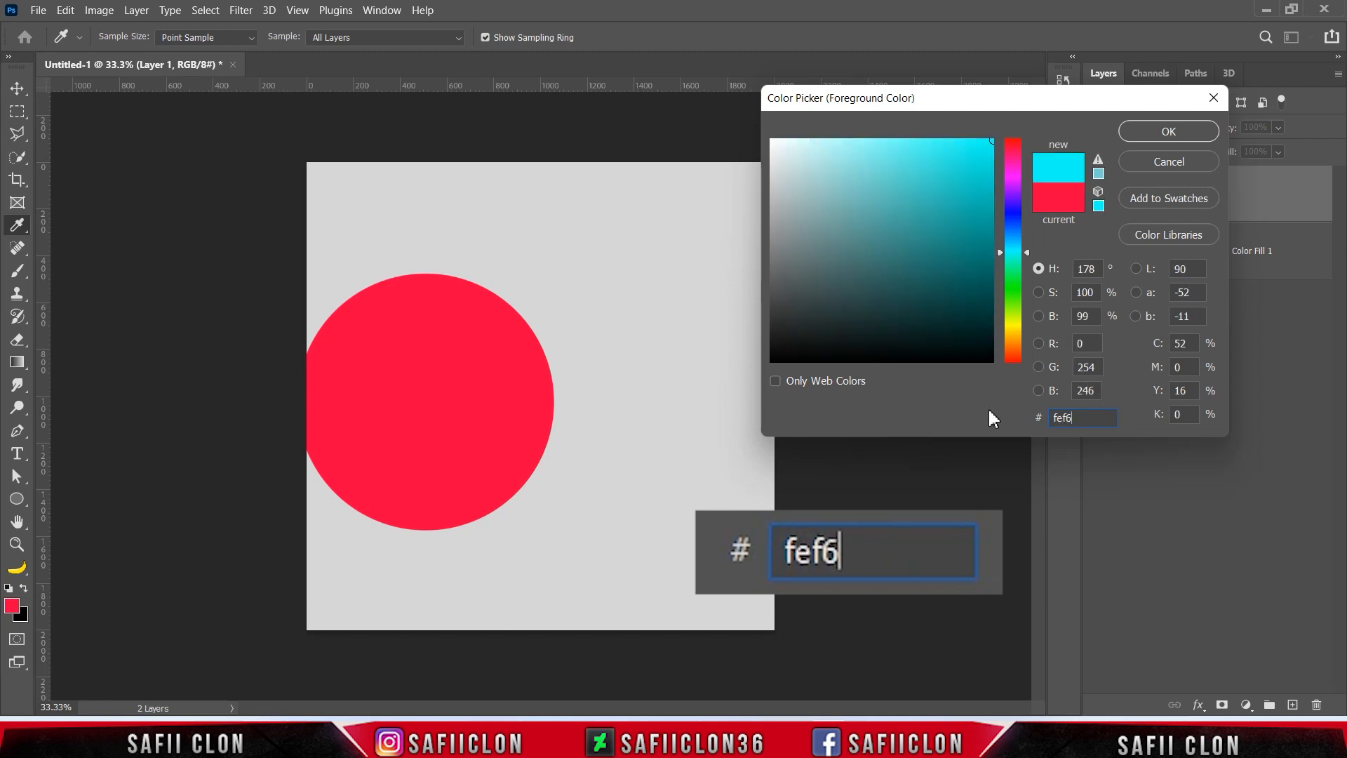
left_click(1166, 131)
- Stamp two yellow circles on the canvas, a 1000 px one at upper right and an 1100 px one at lower right
key("b")
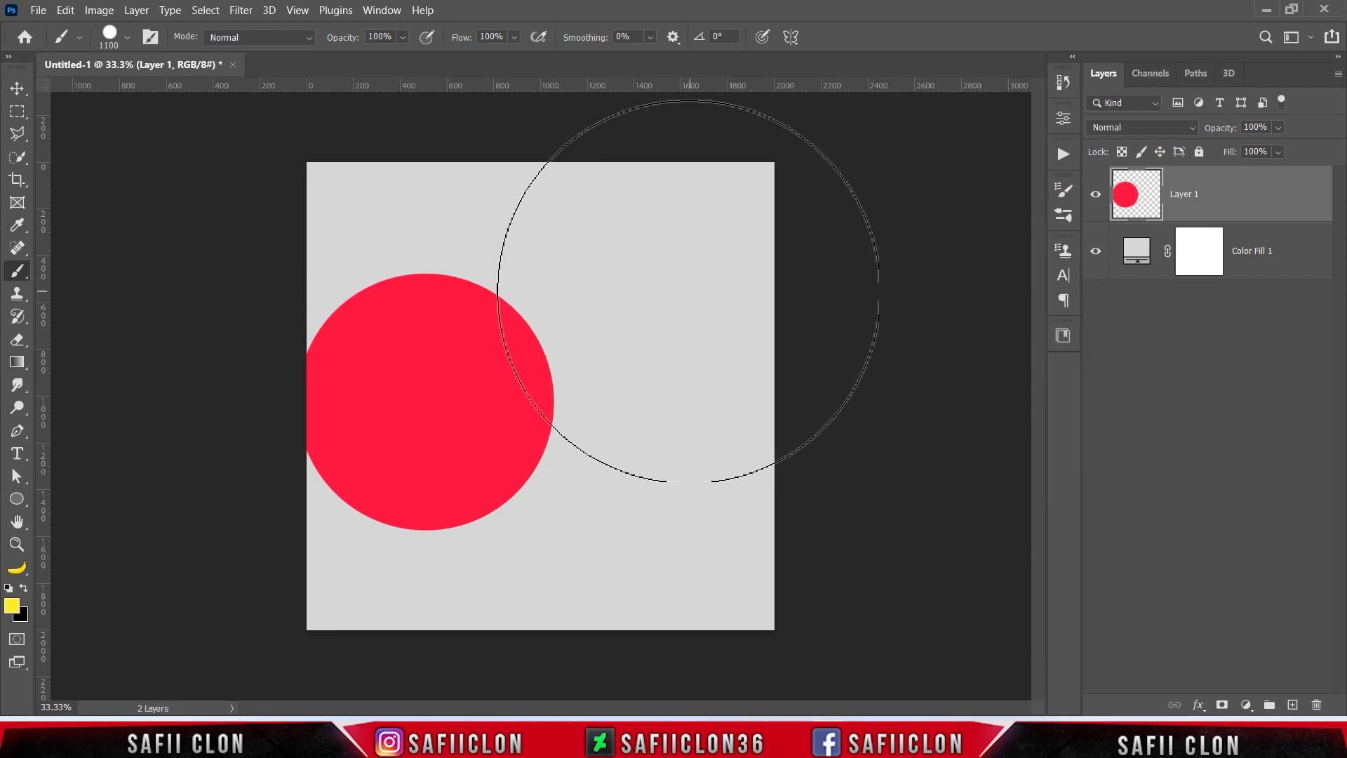
key("bracketleft")
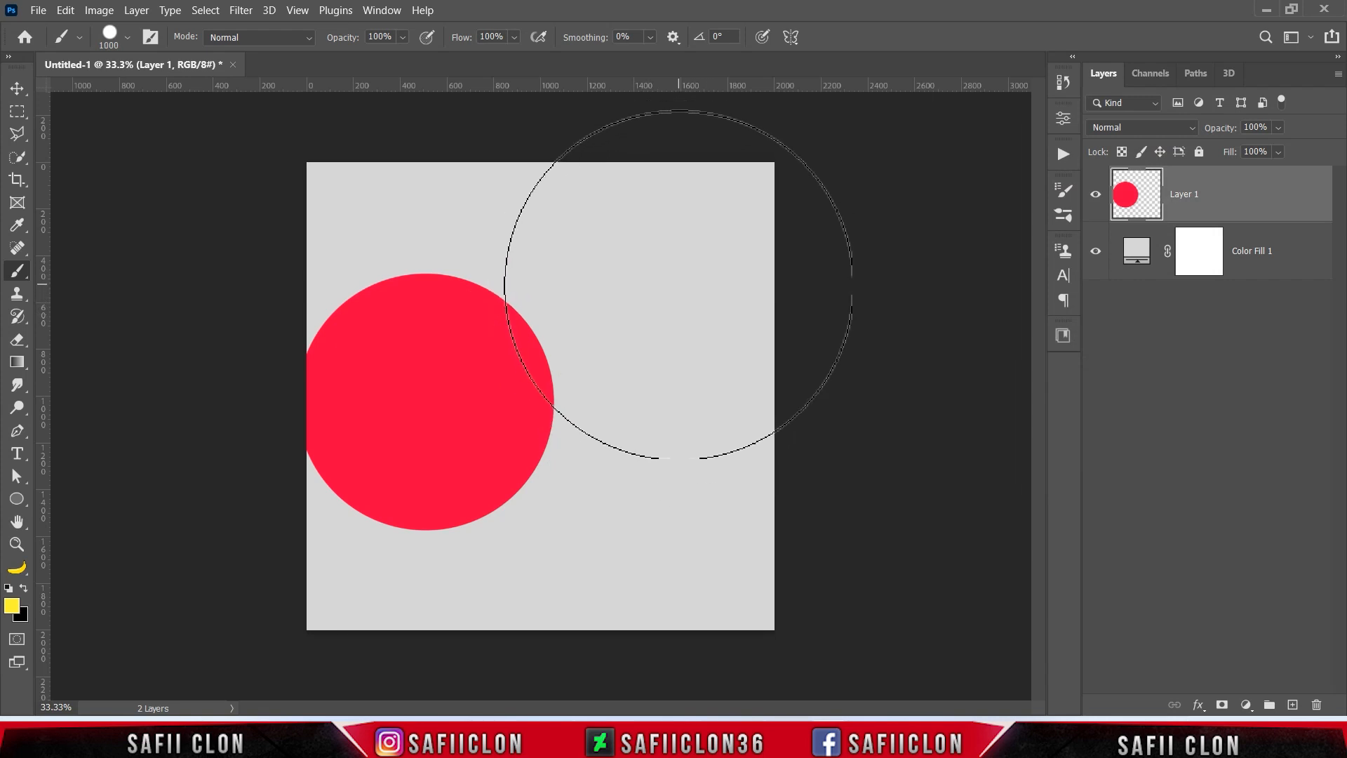
left_click(670, 287)
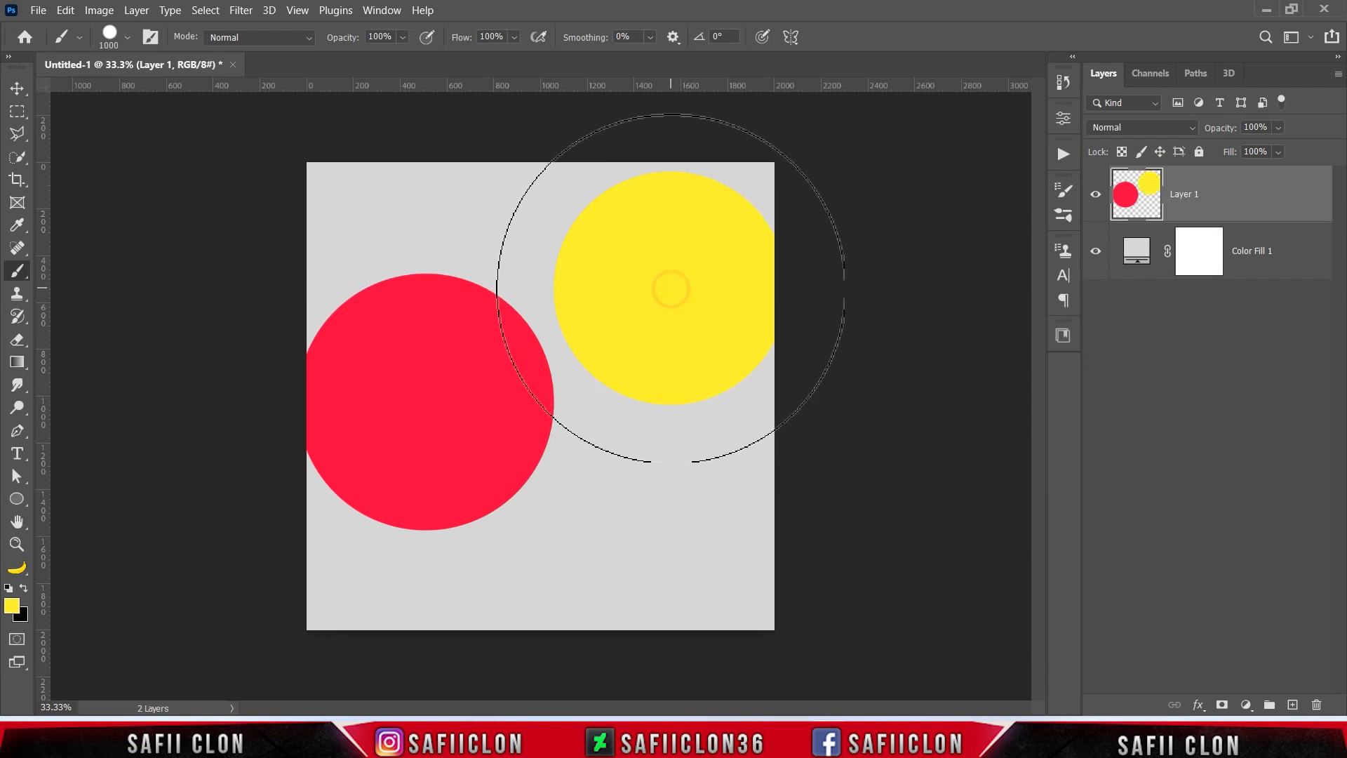
key("bracketright")
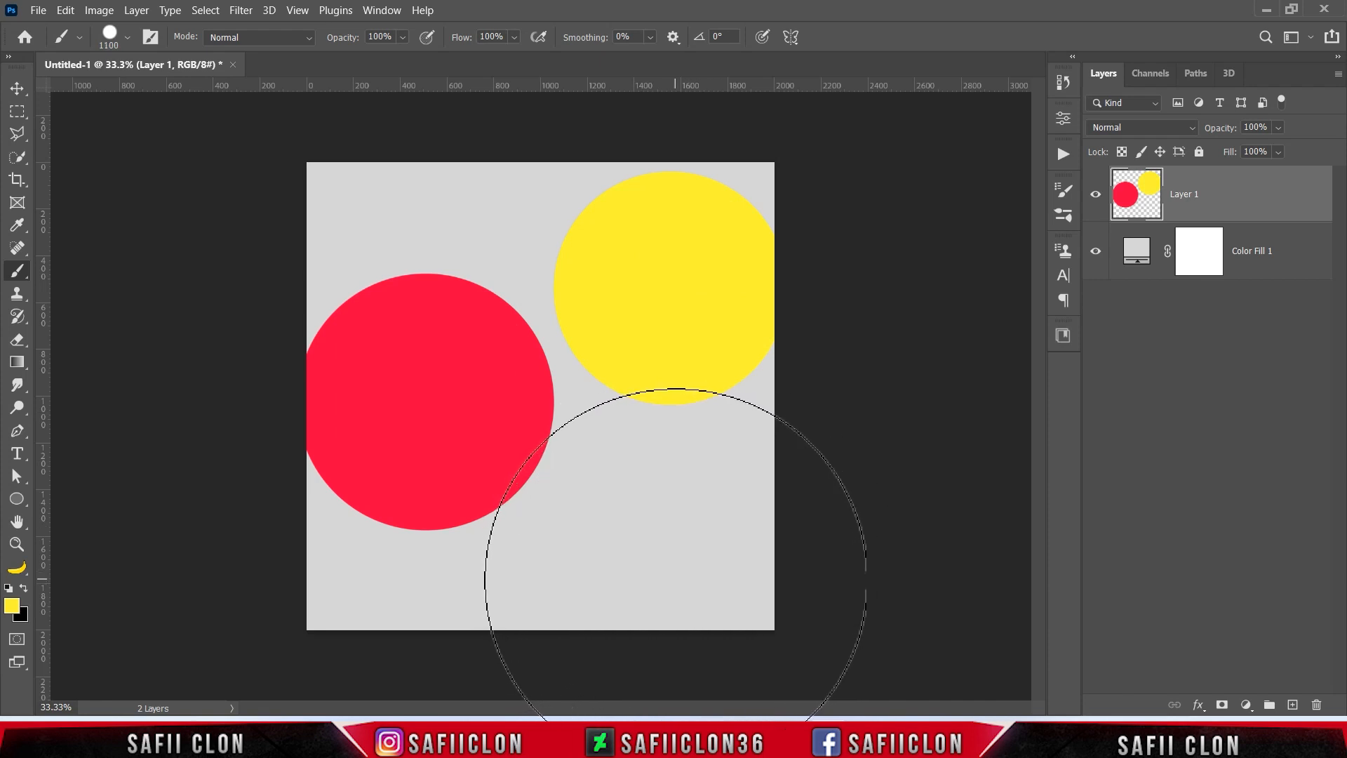
left_click(674, 574)
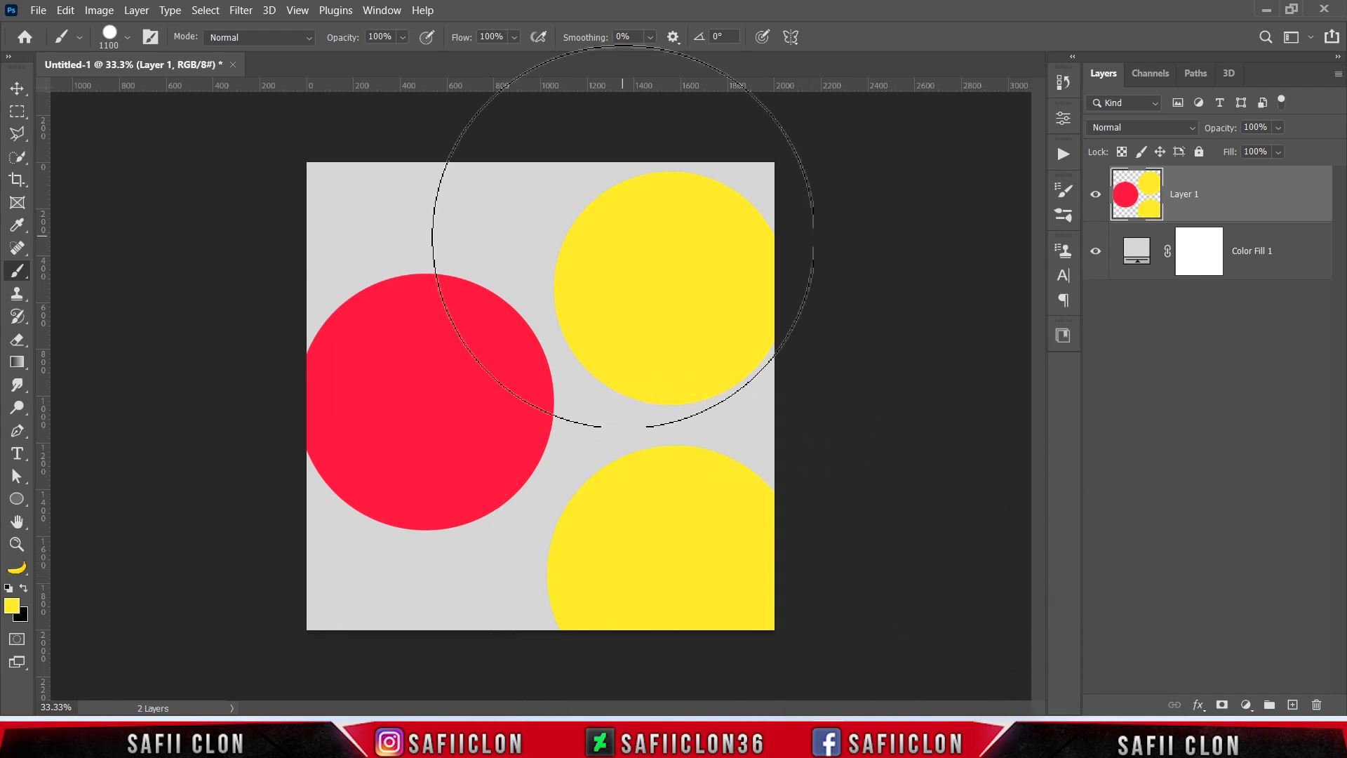
- Blend the painted circles into a soft gradient with a Gaussian Blur radius of over 300 pixels
left_click(239, 11)
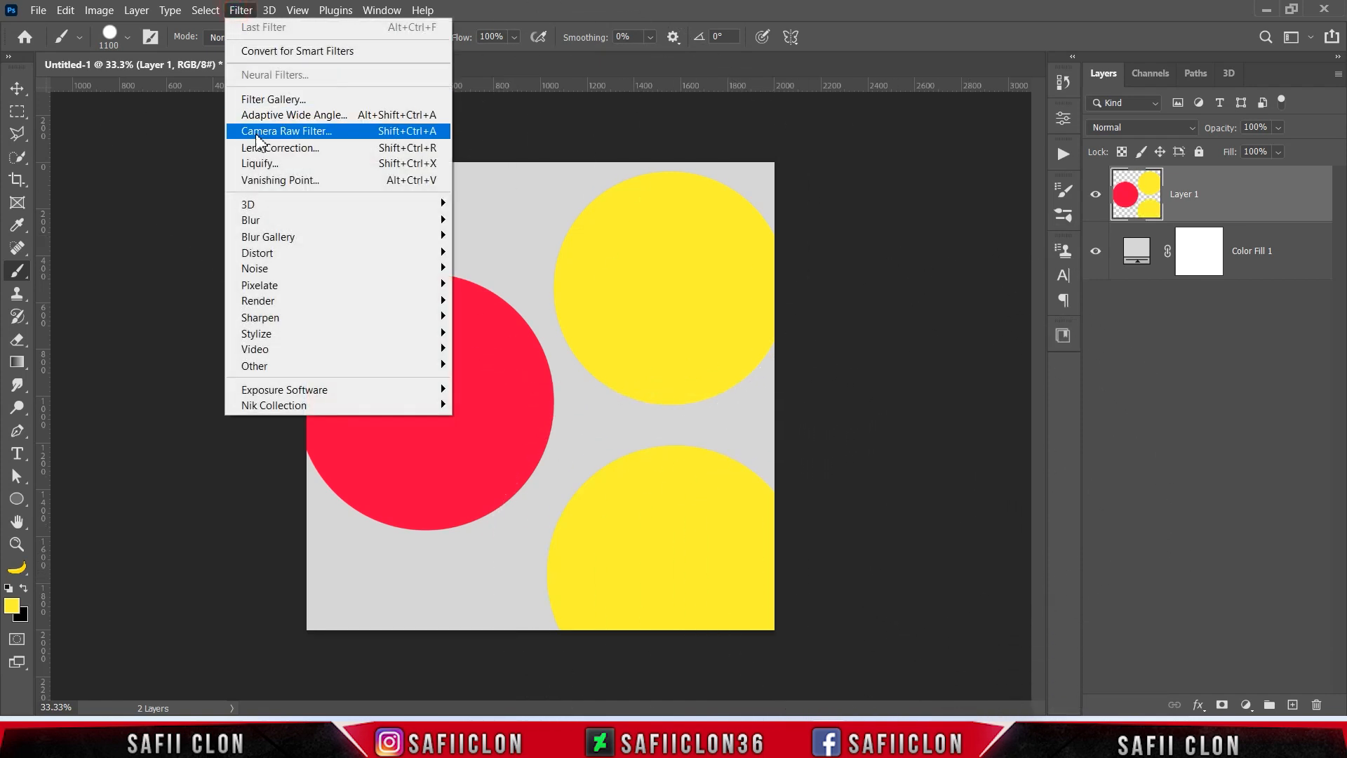
mouse_move(401, 222)
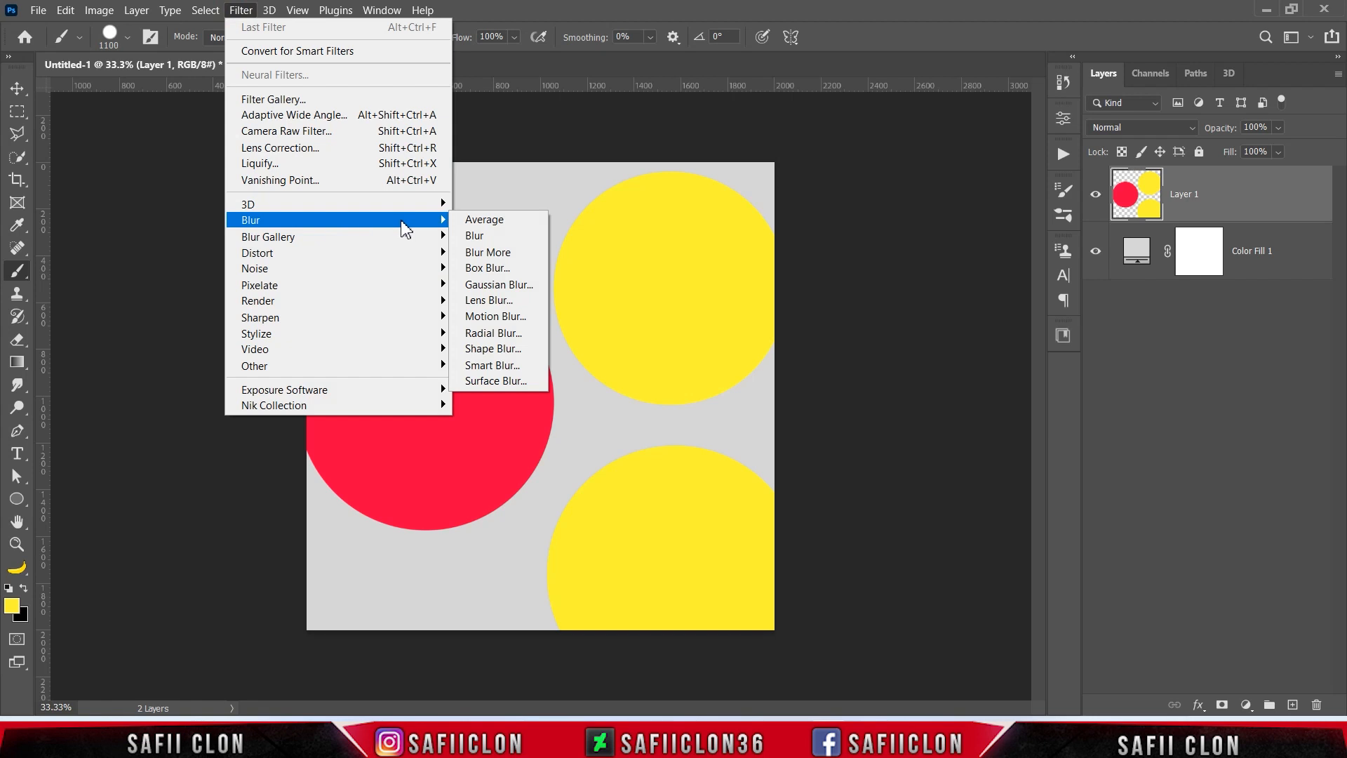
left_click(516, 284)
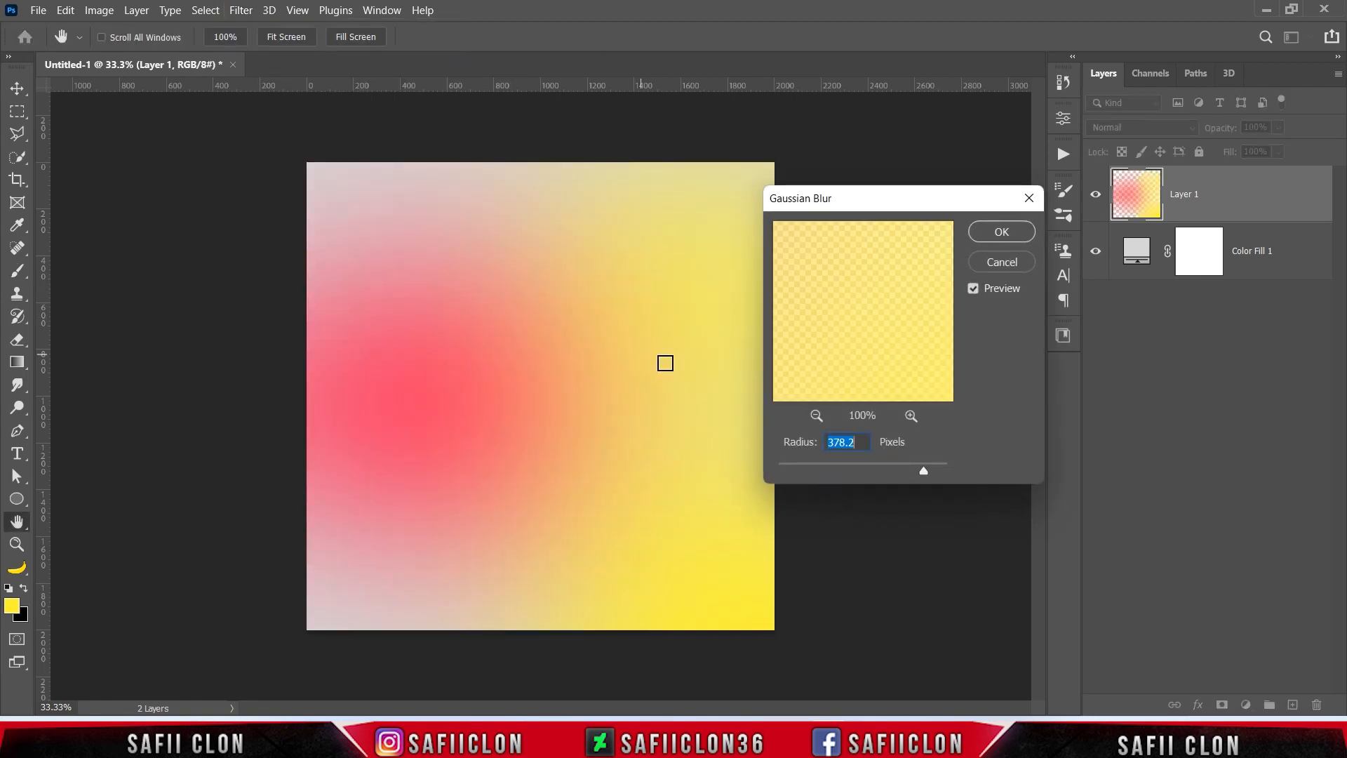
mouse_move(917, 469)
left_mouse_down()
mouse_move(807, 470)
mouse_move(921, 470)
left_mouse_up()
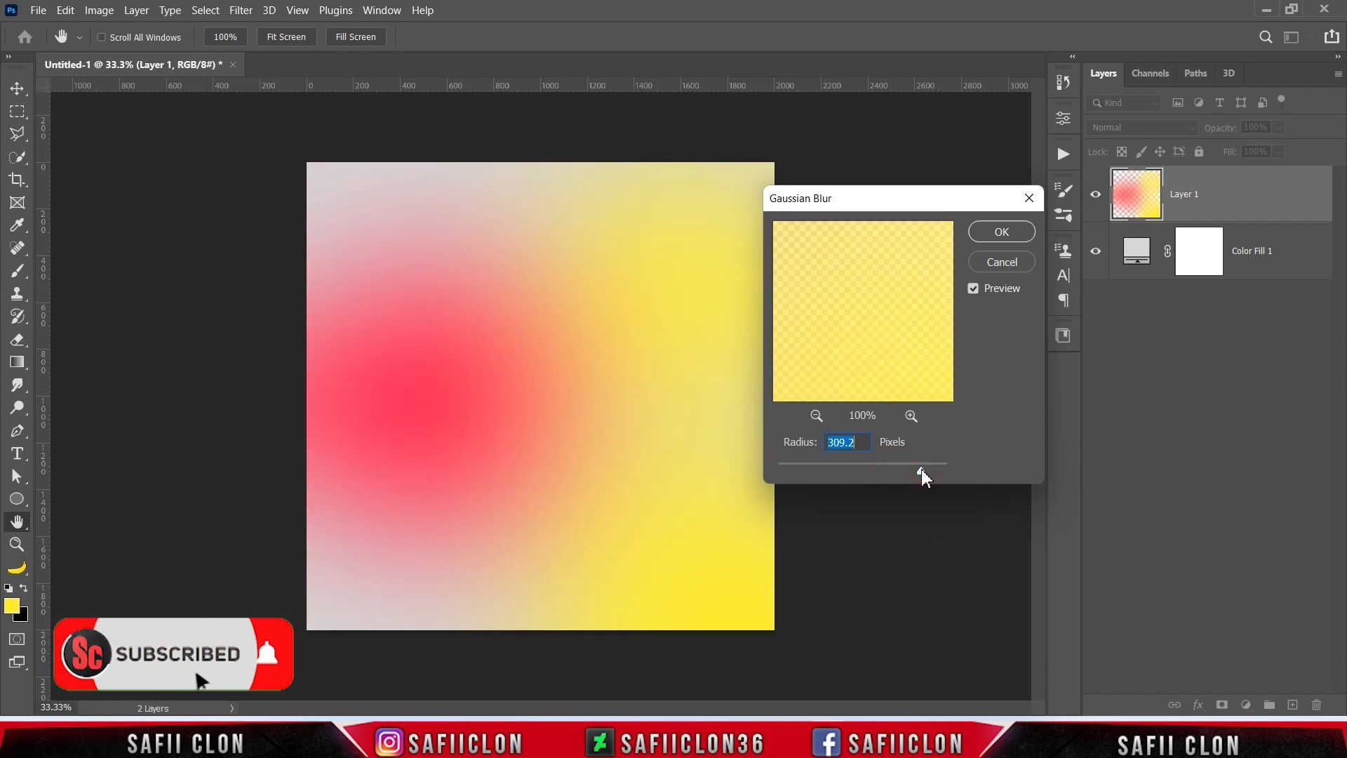
left_click(1001, 232)
key("b")
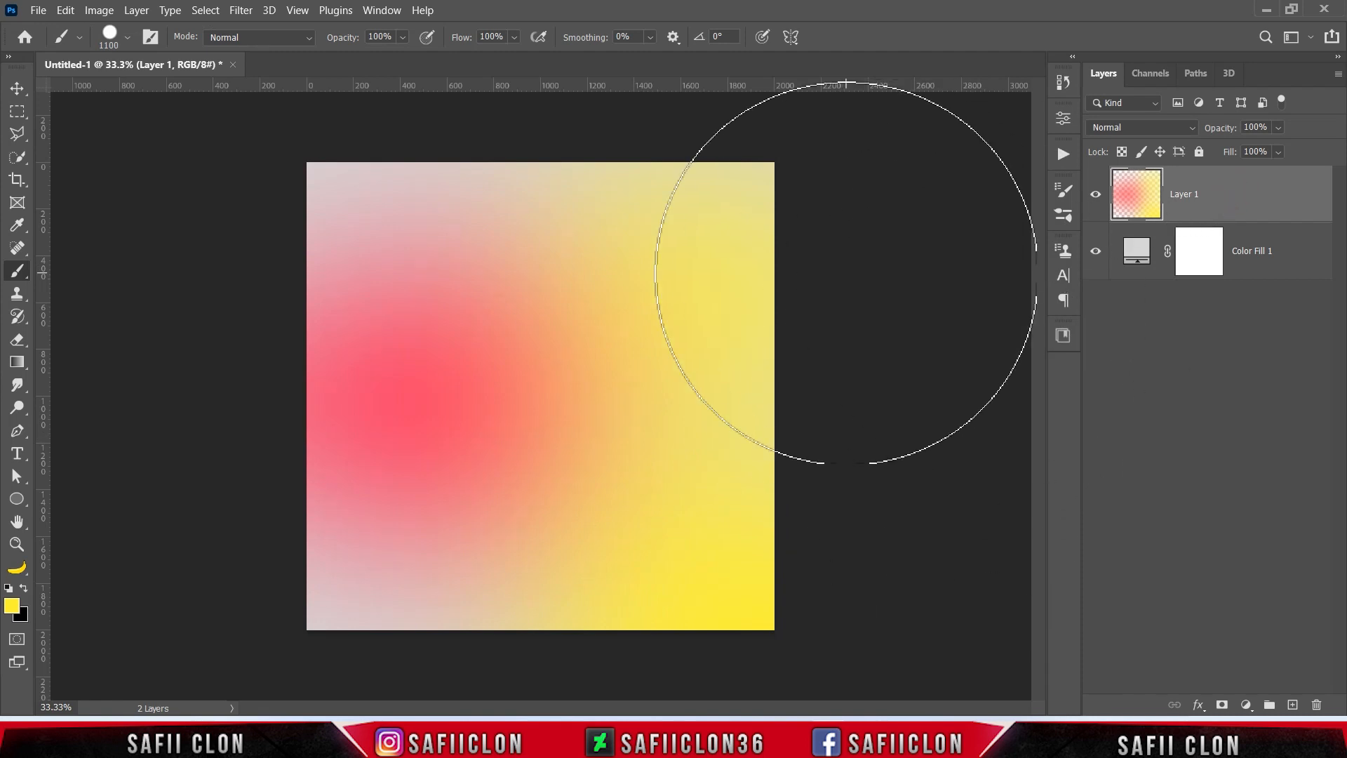
- Open the black water-ripple texture JPG and bring it into the artwork as a layer above the blurred gradient
left_click(38, 10)
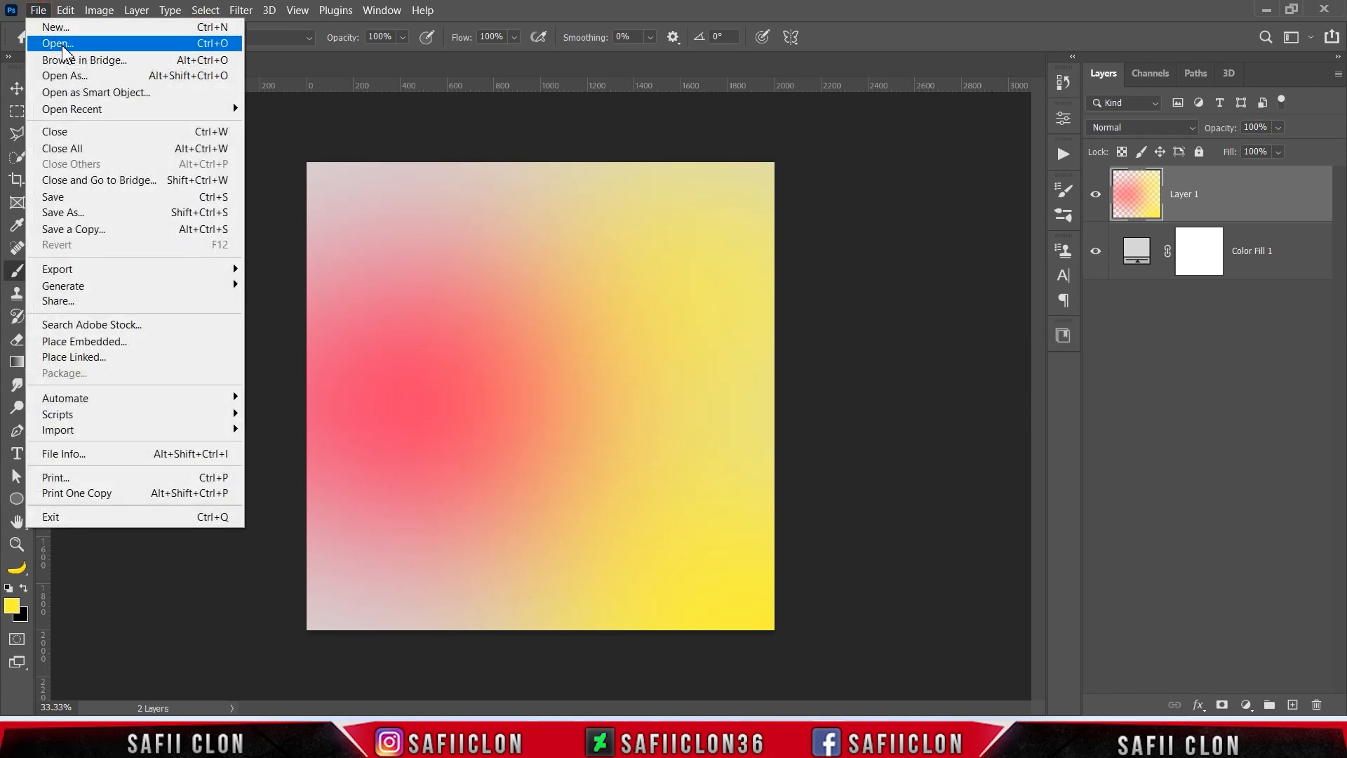
left_click(61, 44)
left_click(225, 163)
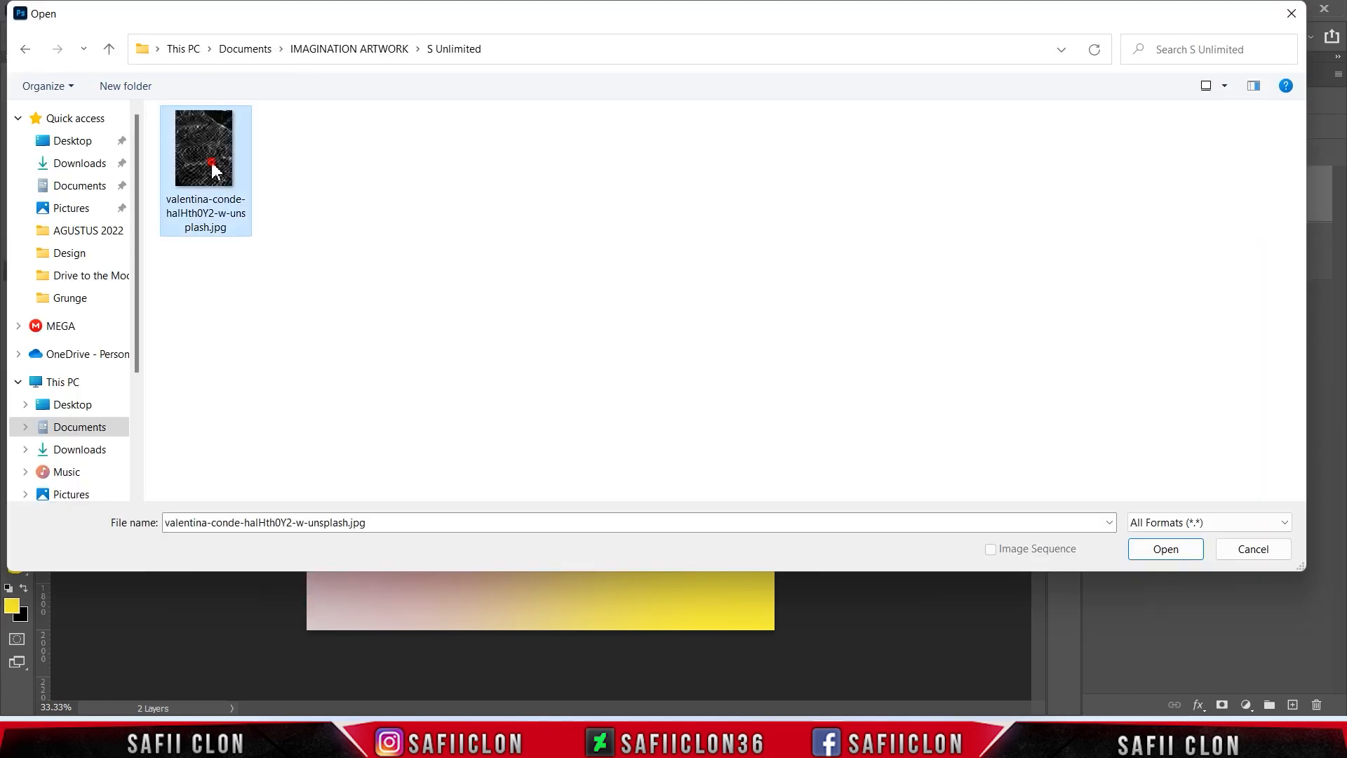
left_click(1165, 549)
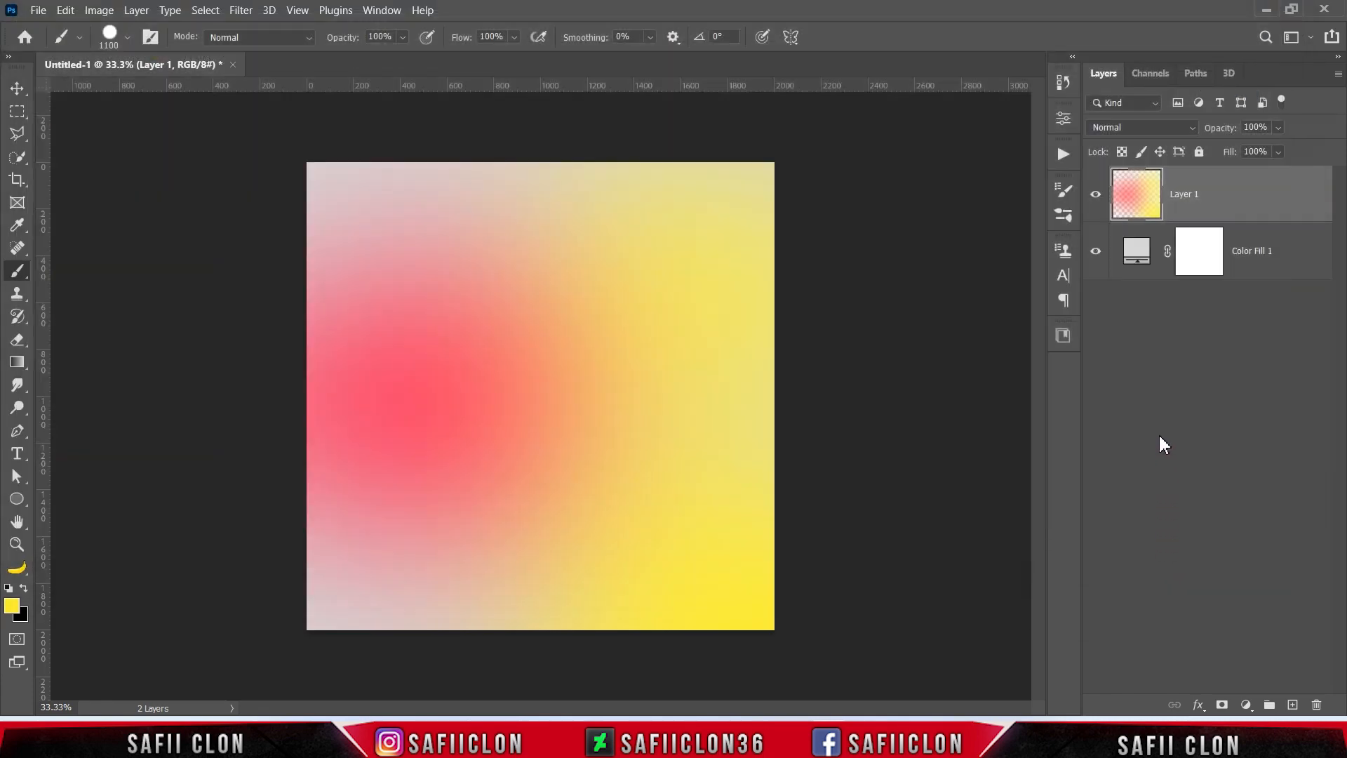
left_click_drag(1232, 199, 565, 391)
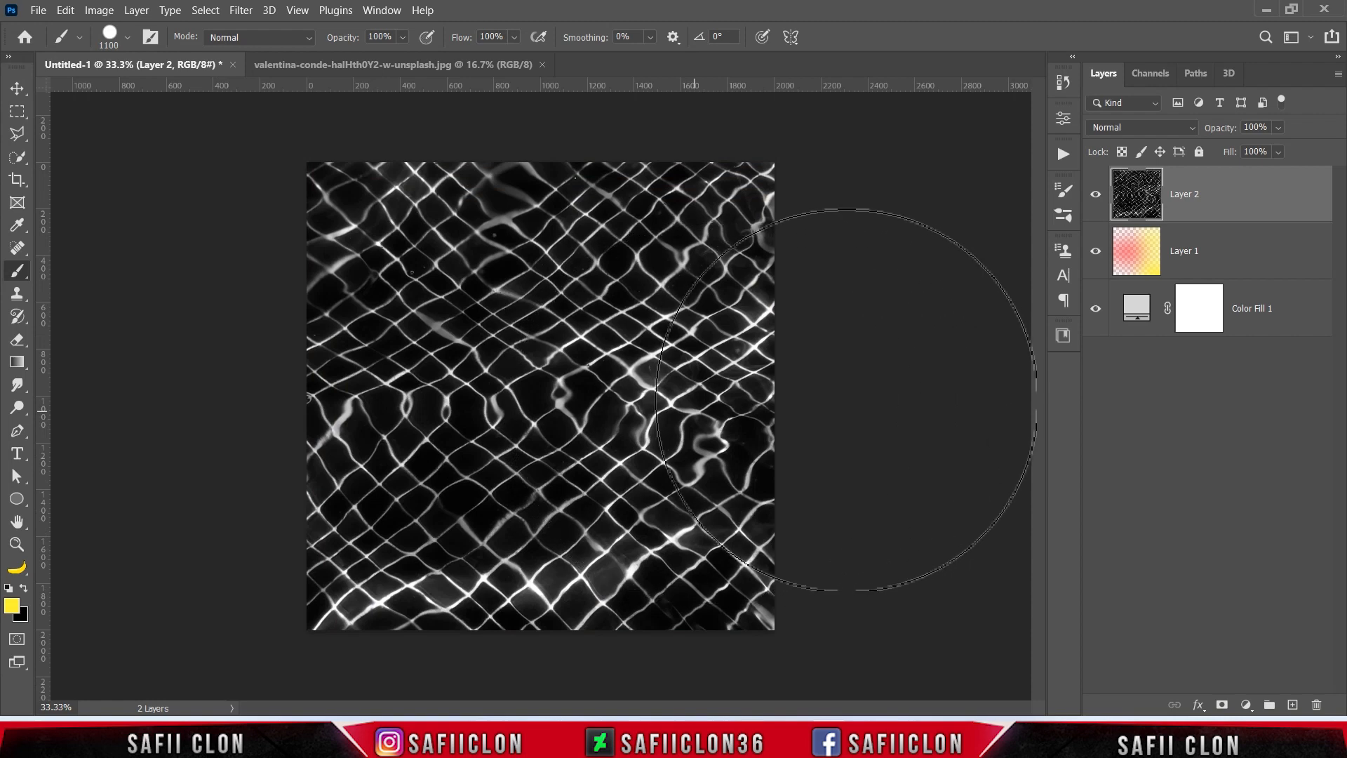
- Set the blend mode of the water-ripple texture layer to Screen
left_click(1138, 132)
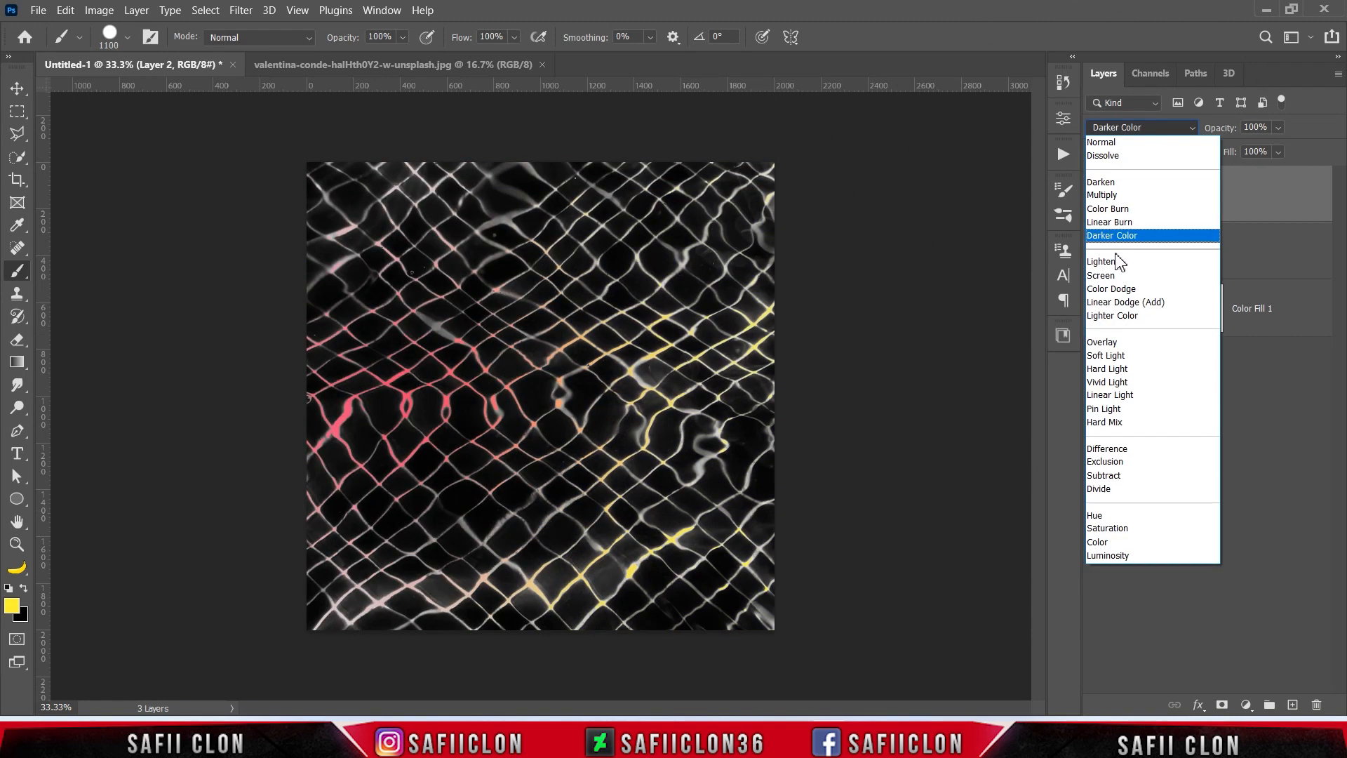
left_click(1112, 275)
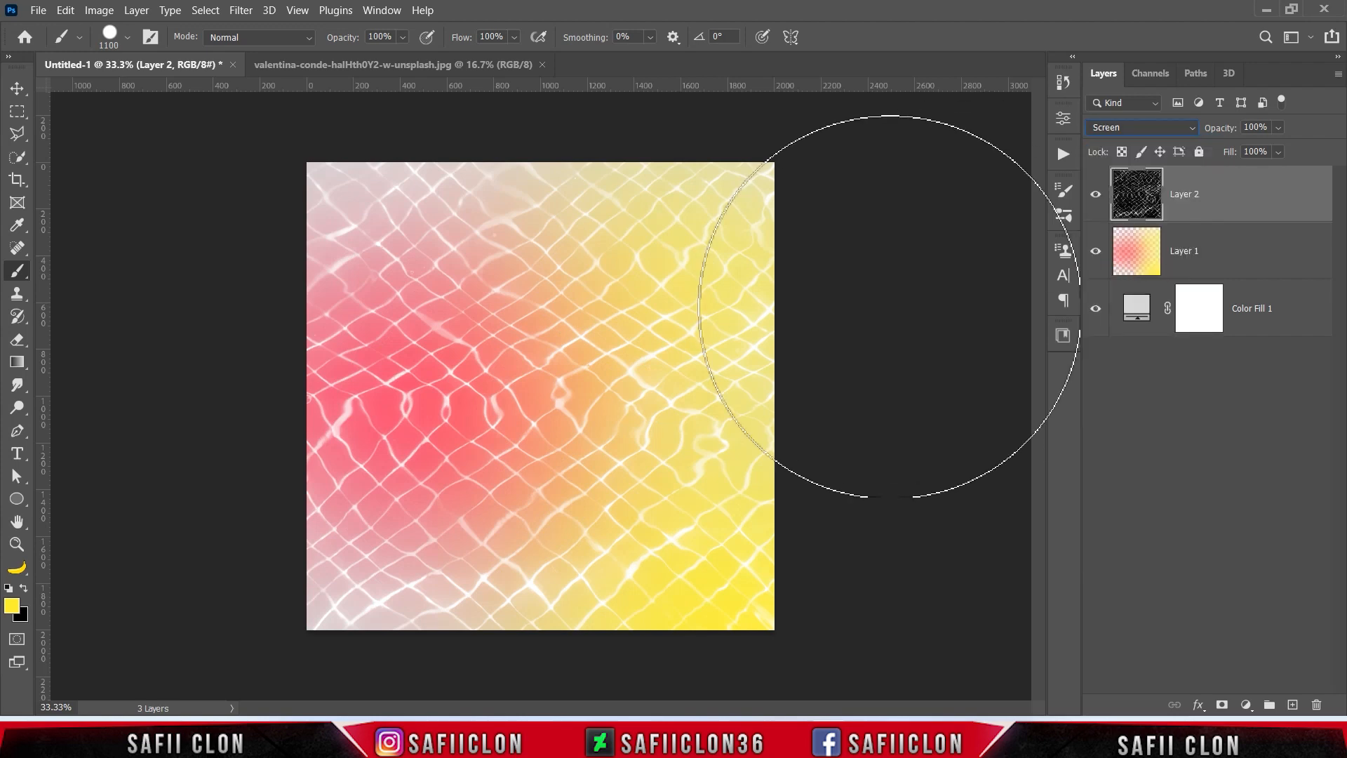
- Scale the water-ripple texture layer to about 90%, rotate it about 6° clockwise and shift it so it still covers the canvas
key("ctrl+minus")
key("ctrl+t")
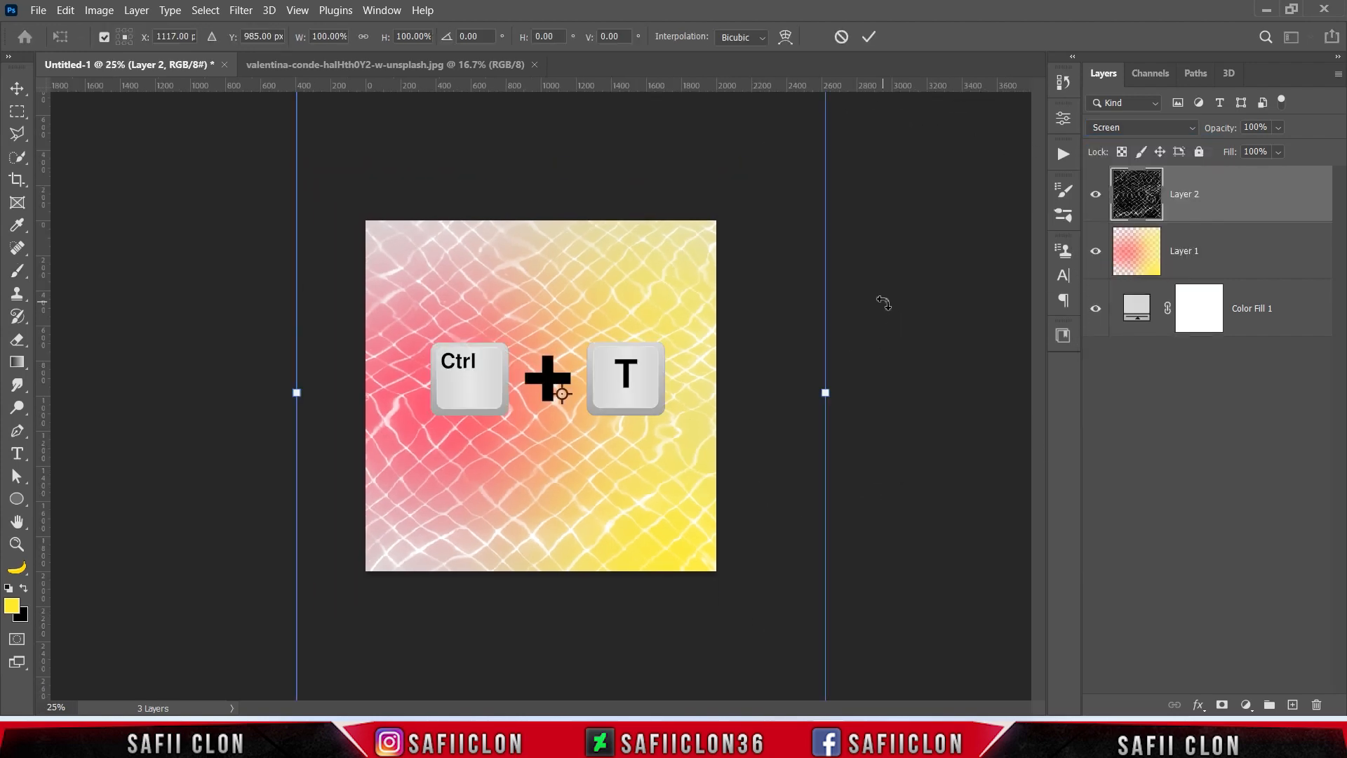
left_click_drag(297, 394, 335, 393)
left_click_drag(486, 456, 504, 552)
mouse_move(705, 375)
left_mouse_down()
mouse_move(708, 339)
mouse_move(720, 366)
left_mouse_up()
left_click_drag(820, 174, 846, 139)
left_click_drag(668, 298, 630, 288)
left_click_drag(893, 432, 892, 467)
left_click_drag(687, 391, 688, 391)
left_click_drag(714, 343, 706, 341)
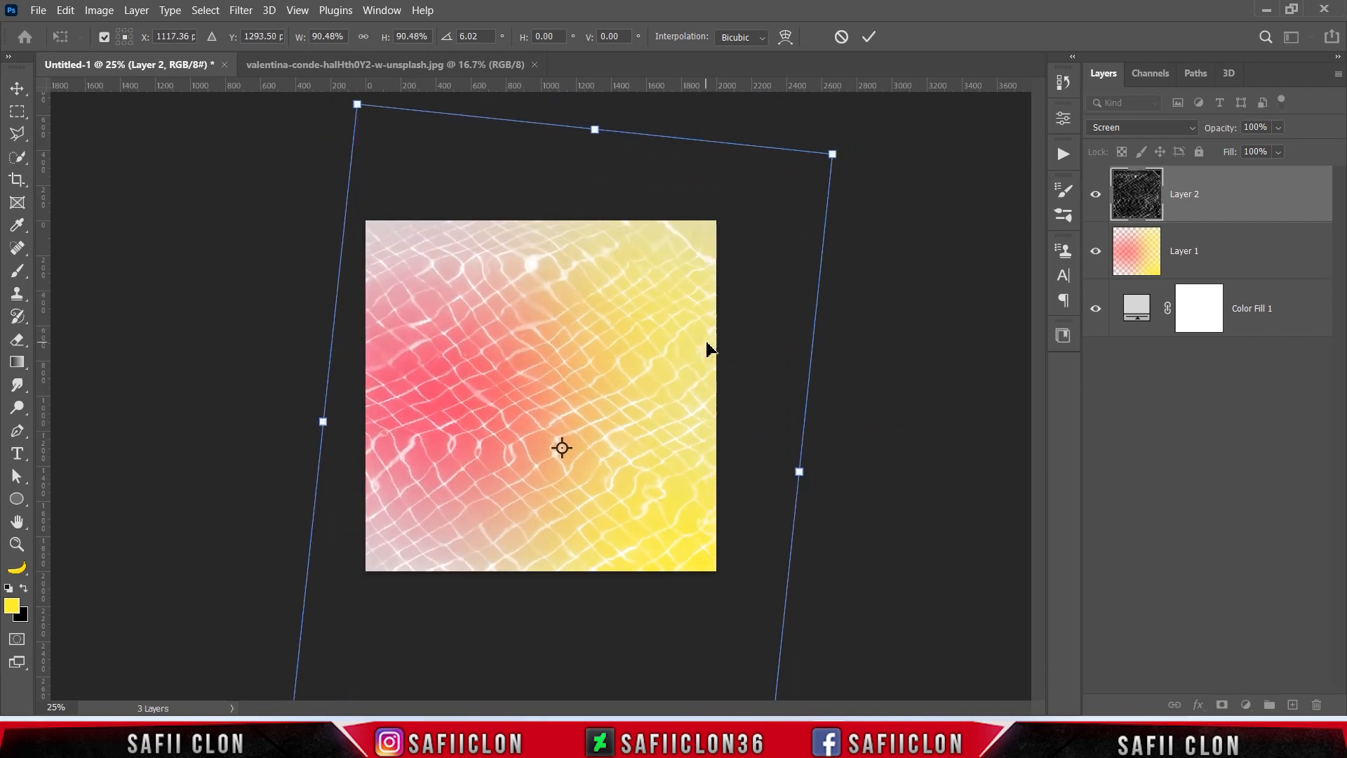
left_click(871, 37)
key("b")
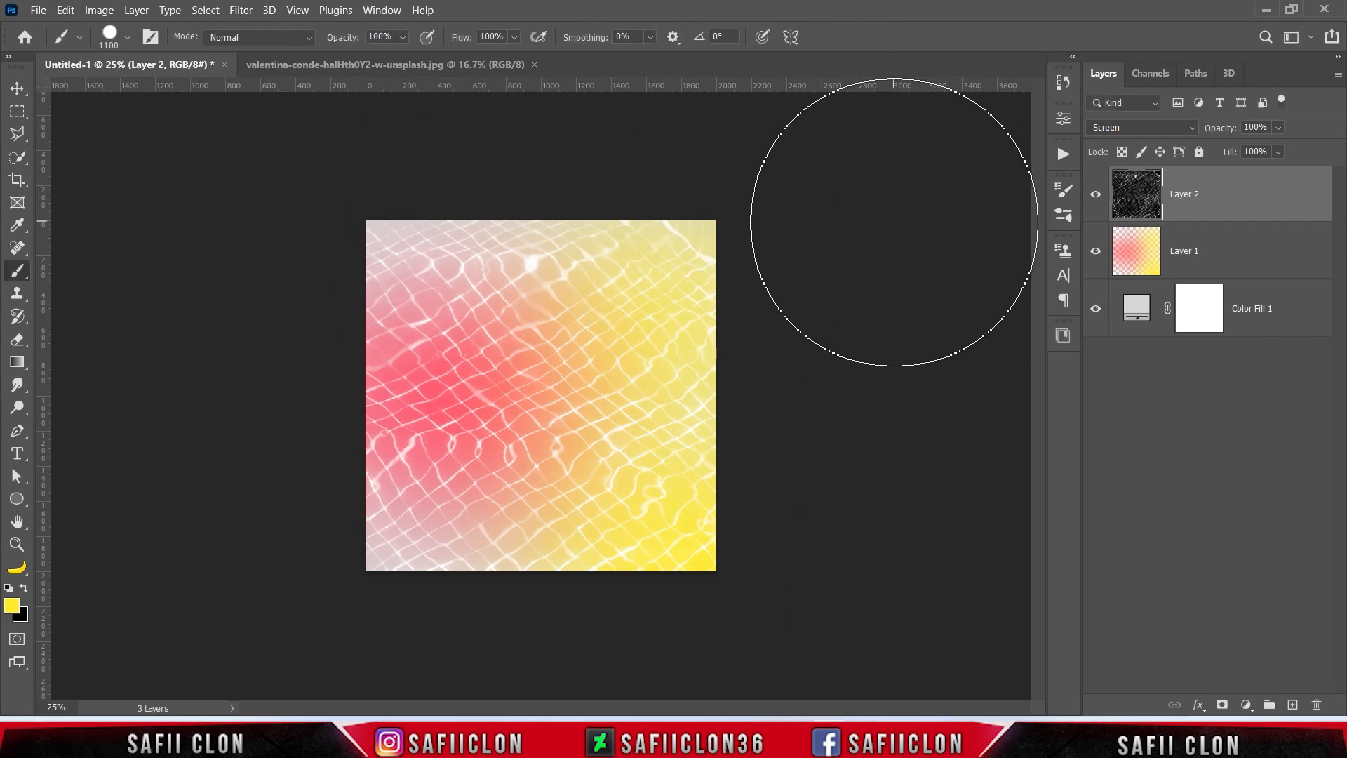
key("ctrl+plus")
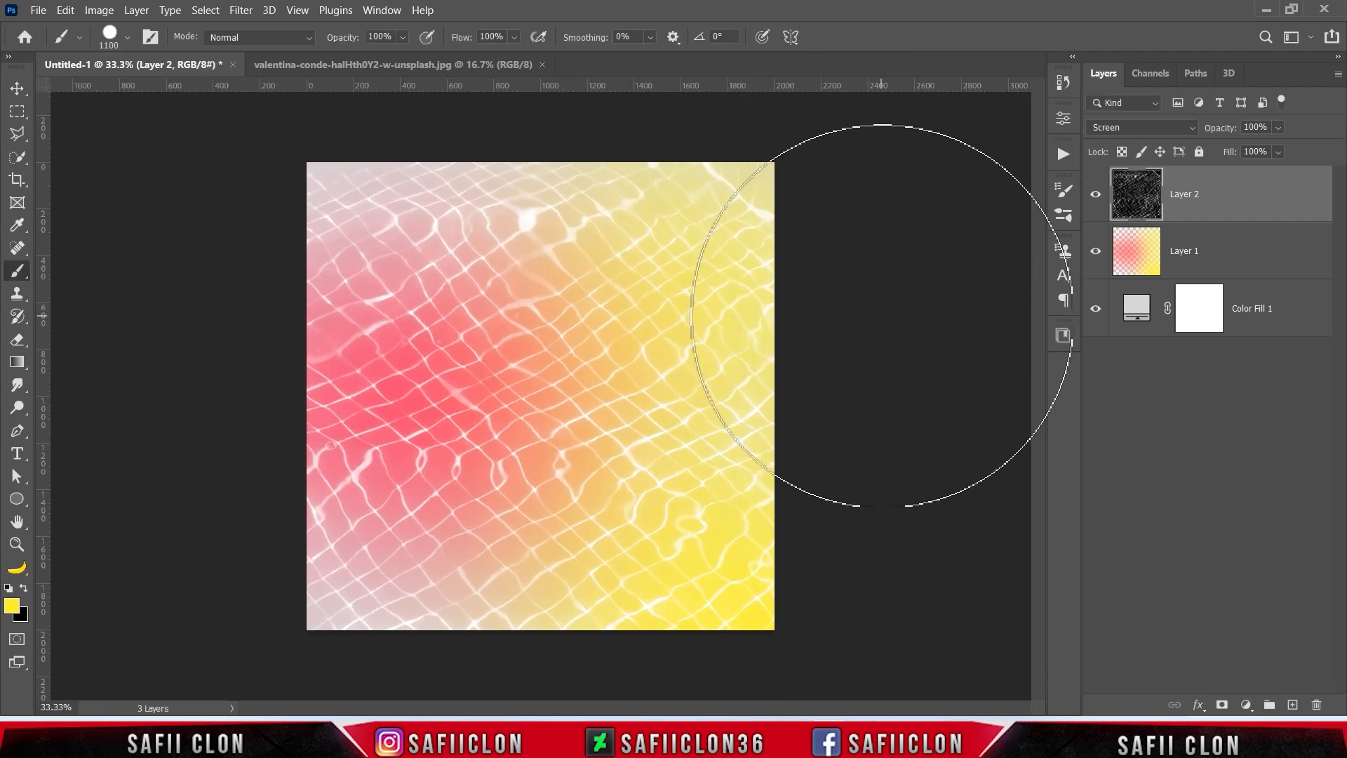
left_click(1096, 195)
left_click(1096, 195)
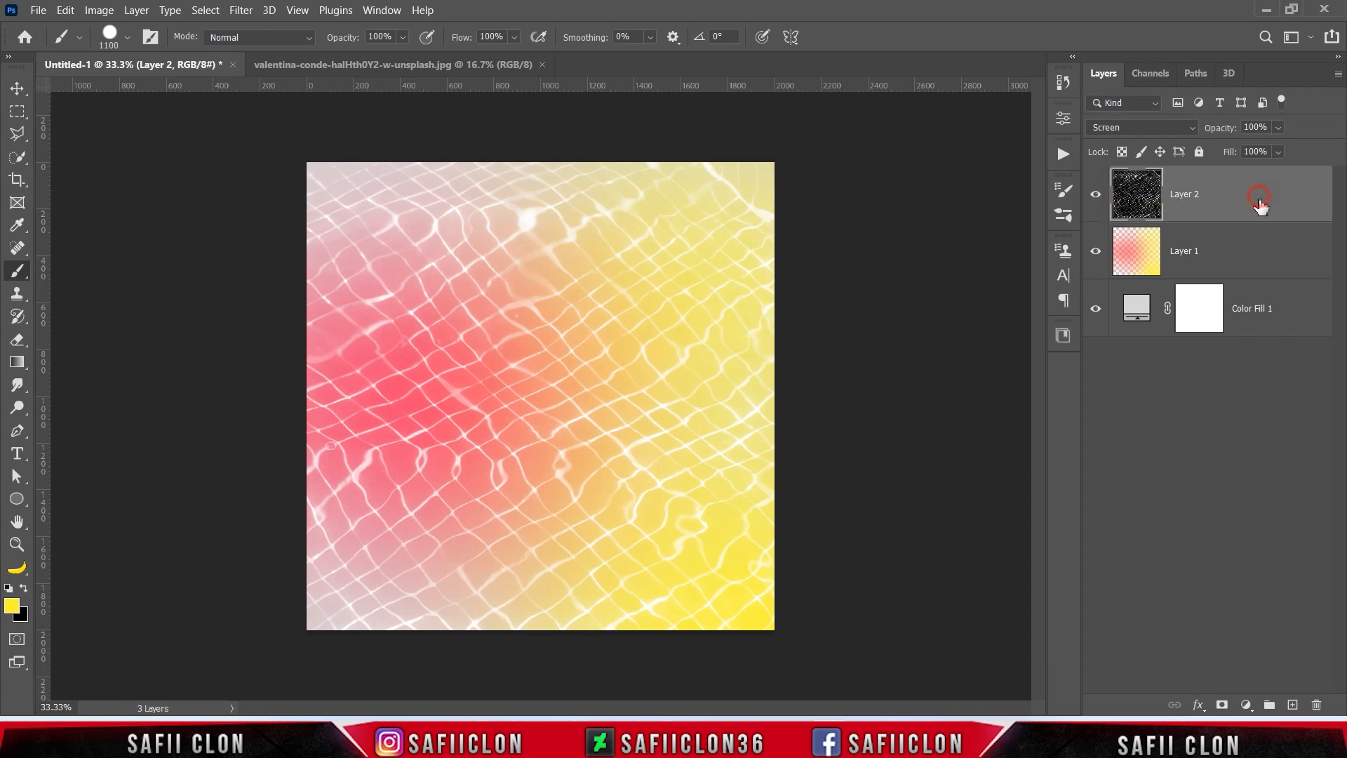
- Group the texture, gradient and colour fill layers into a group named BACKGROUND
left_click(1280, 310, "shift")
right_click(1280, 308)
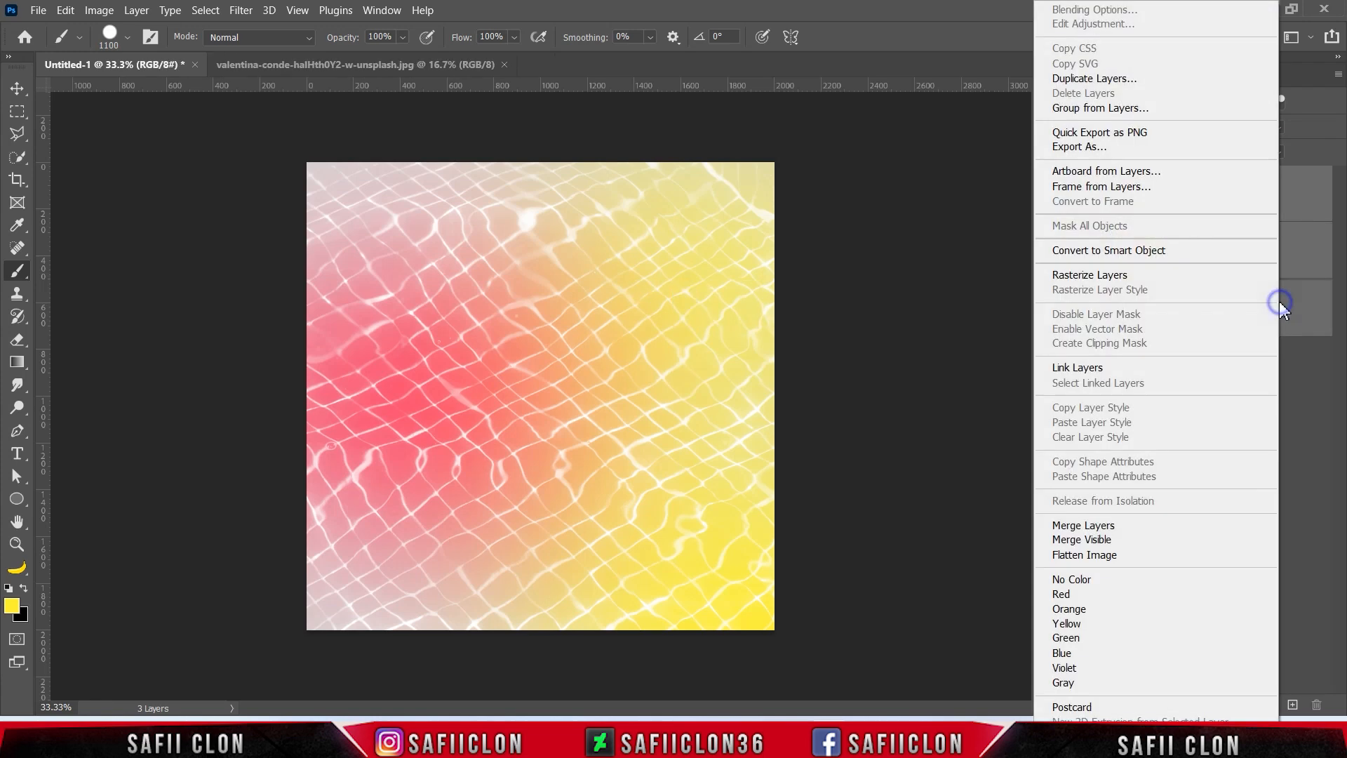
left_click(1098, 110)
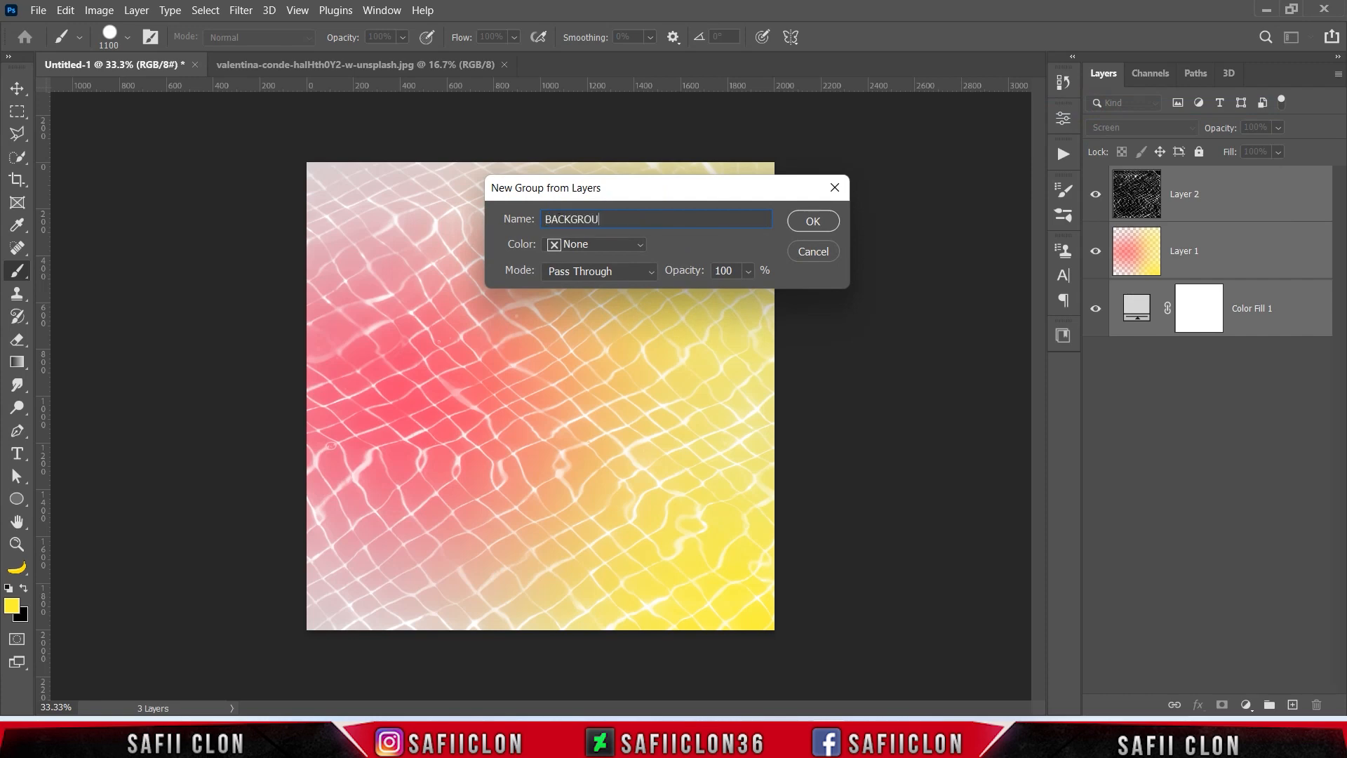
type("BACKGROUND")
left_click(829, 226)
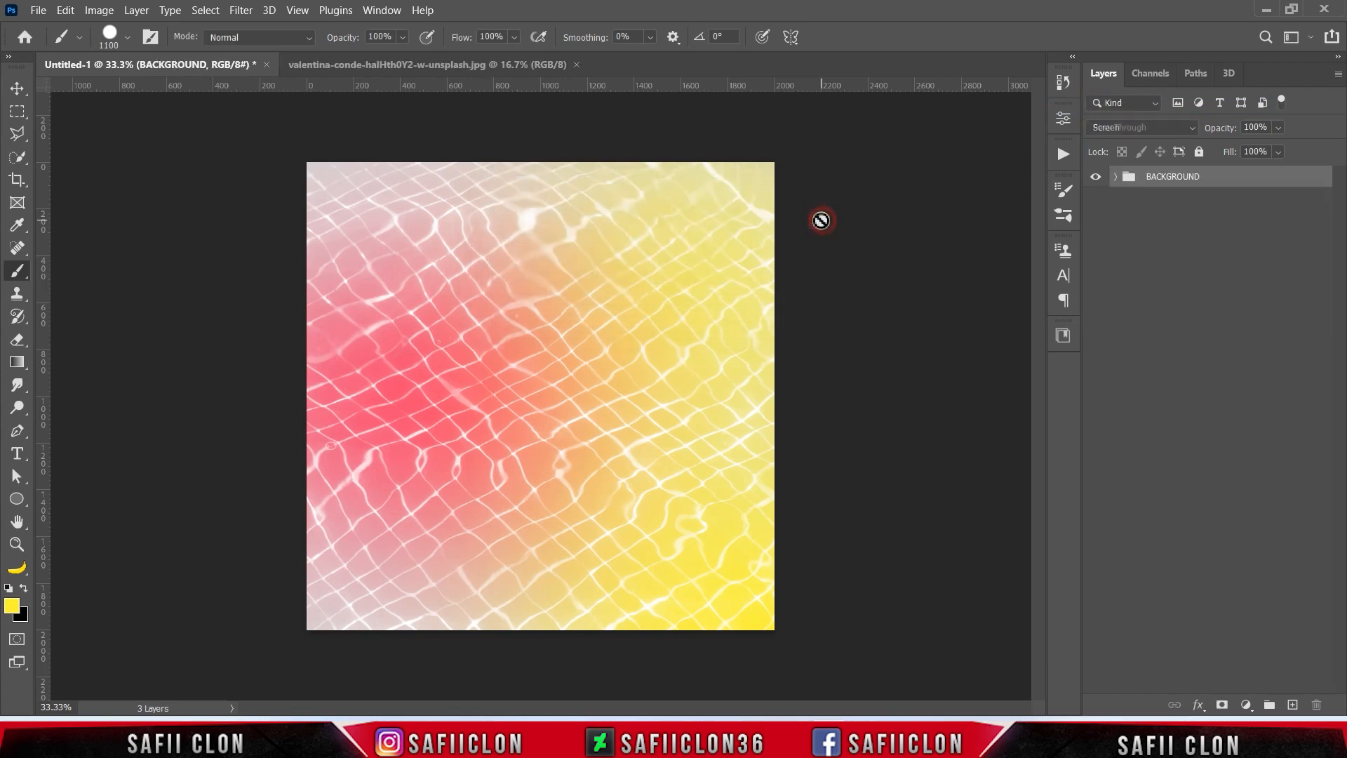
left_click(1095, 178)
left_click(1095, 178)
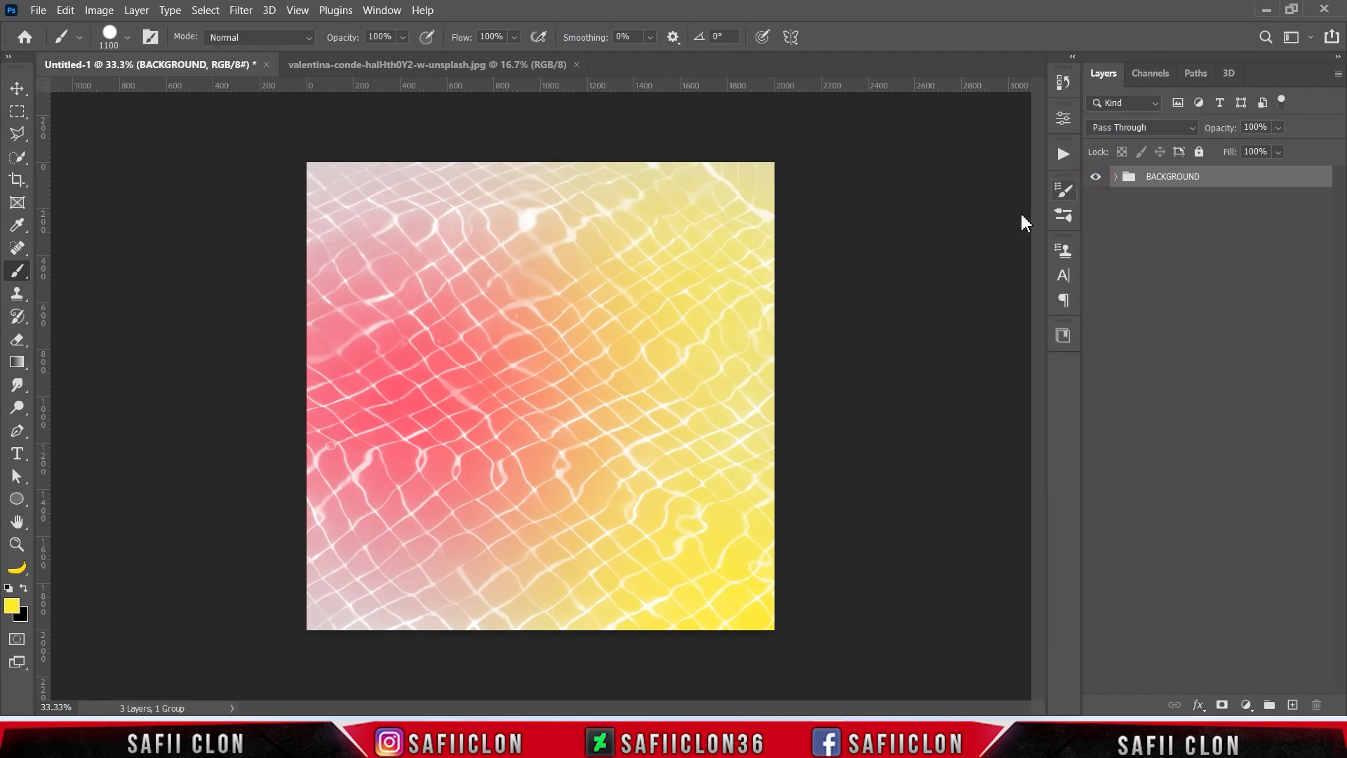
- Add a white letter "S" as horizontal text on the canvas in Hustle Bright Regular at 183.21 pt
left_click(19, 456)
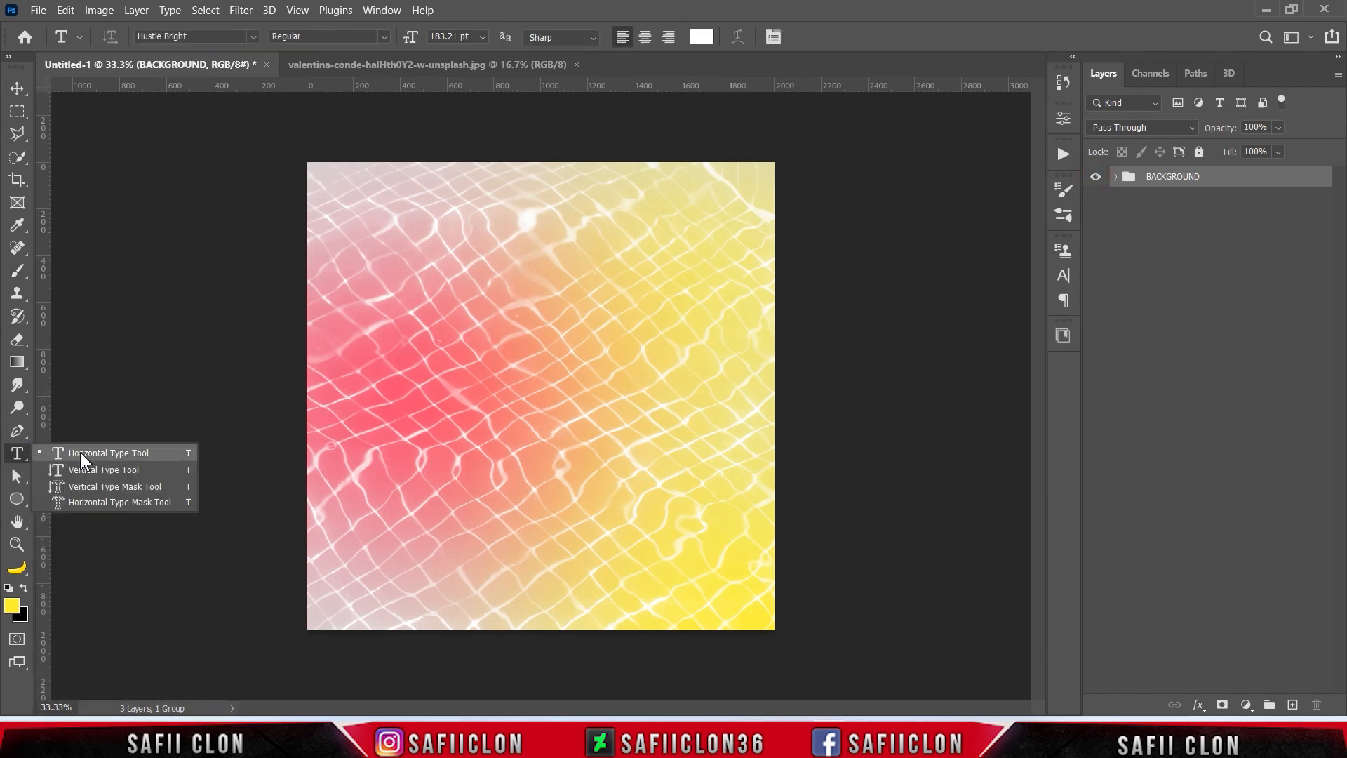
left_click(80, 452)
left_click(253, 37)
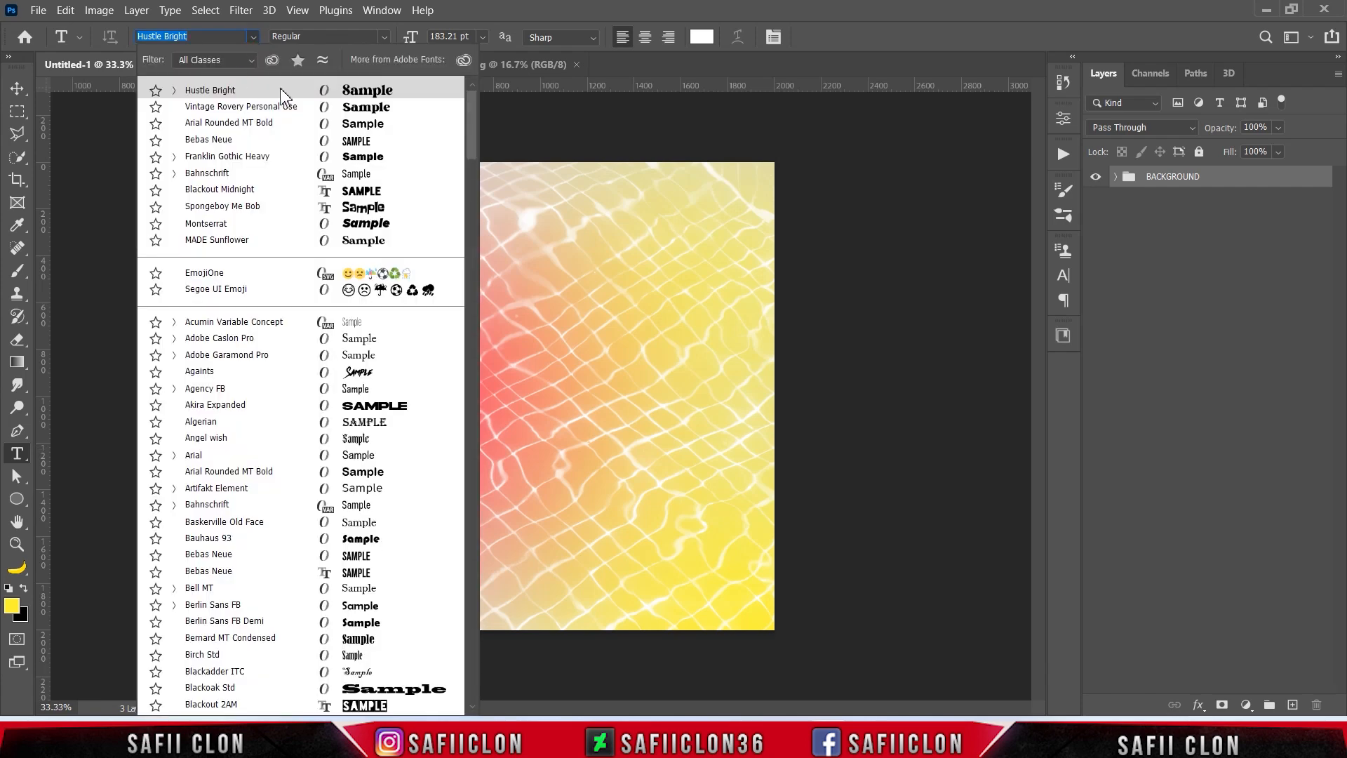
left_click(274, 90)
left_click(385, 36)
left_click(384, 37)
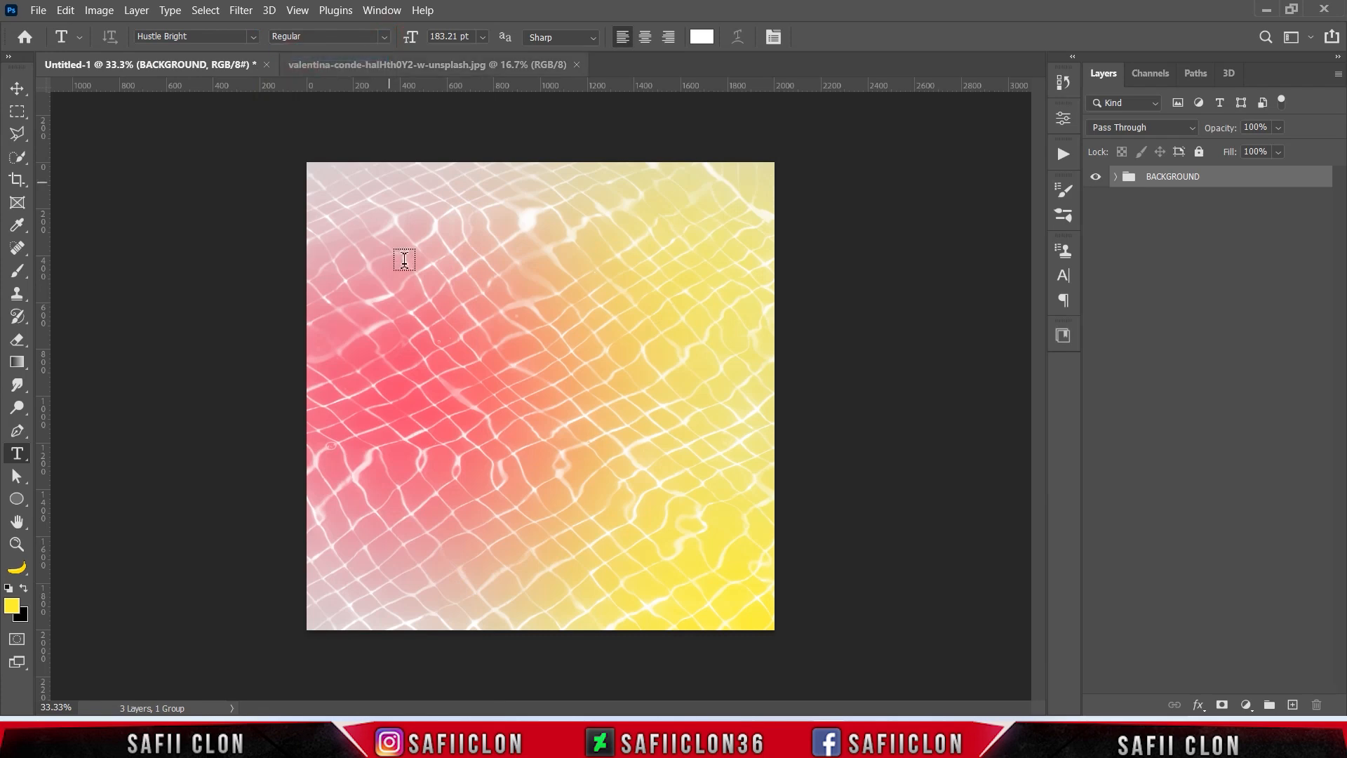
left_click(475, 406)
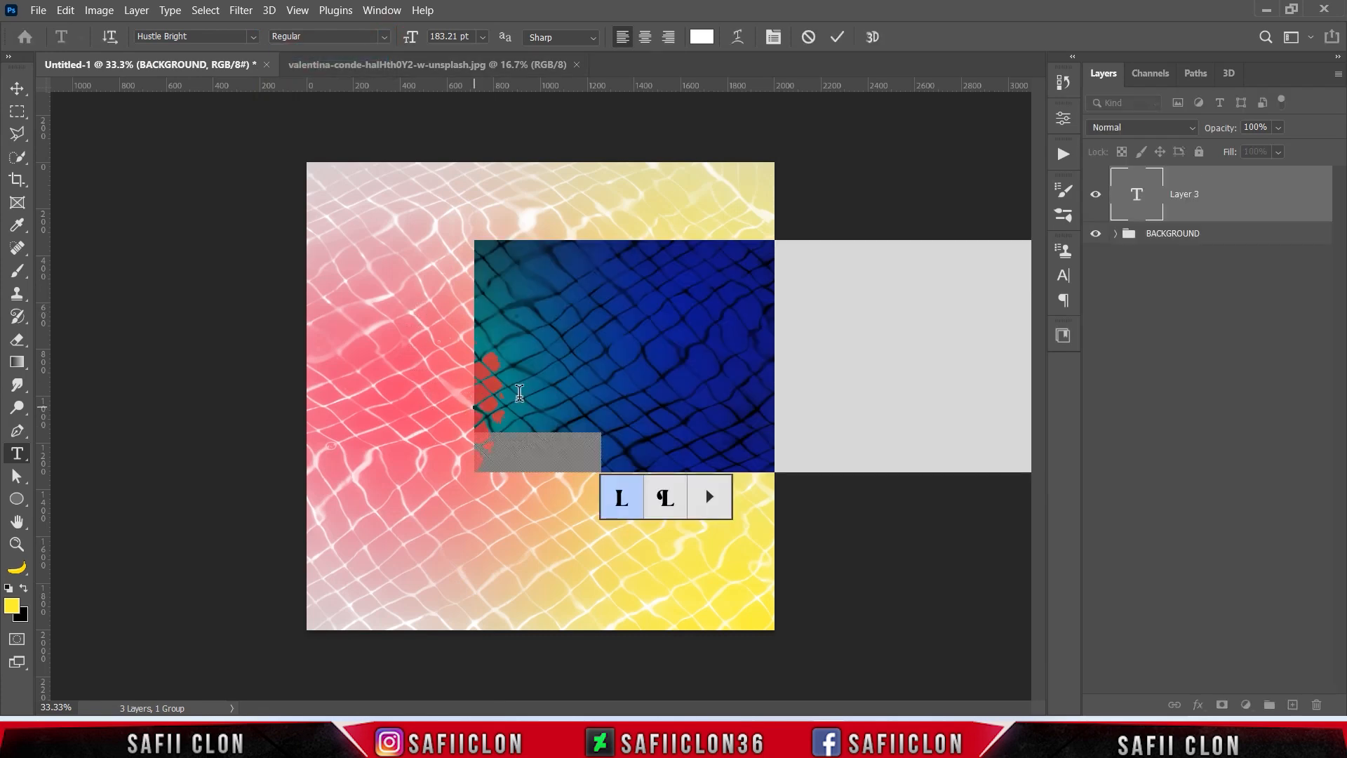
type("S")
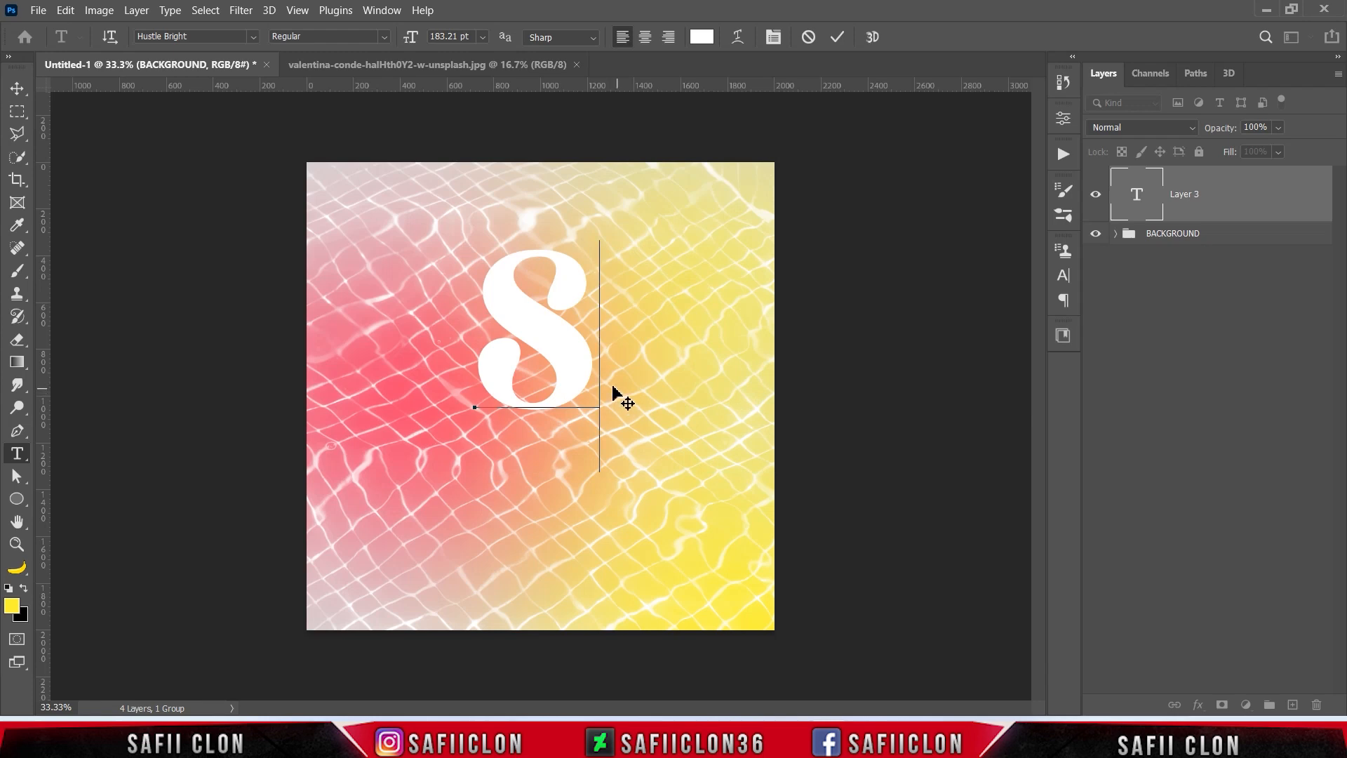
left_click_drag(591, 374, 487, 370)
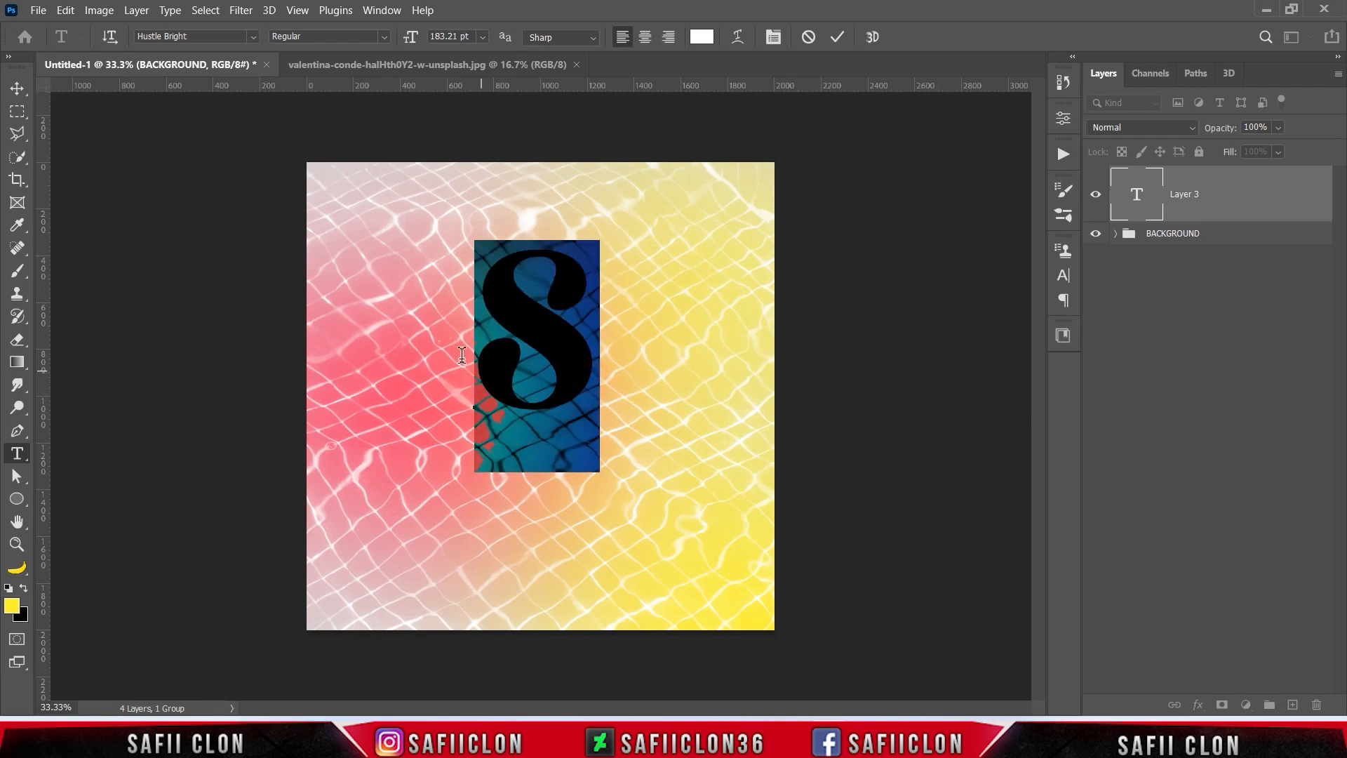
left_click(837, 37)
- Scale the letter S to about 226% and centre it on the canvas
key("ctrl+t")
left_click_drag(547, 339, 550, 379)
left_click_drag(602, 280, 718, 213)
left_click_drag(598, 313, 604, 313)
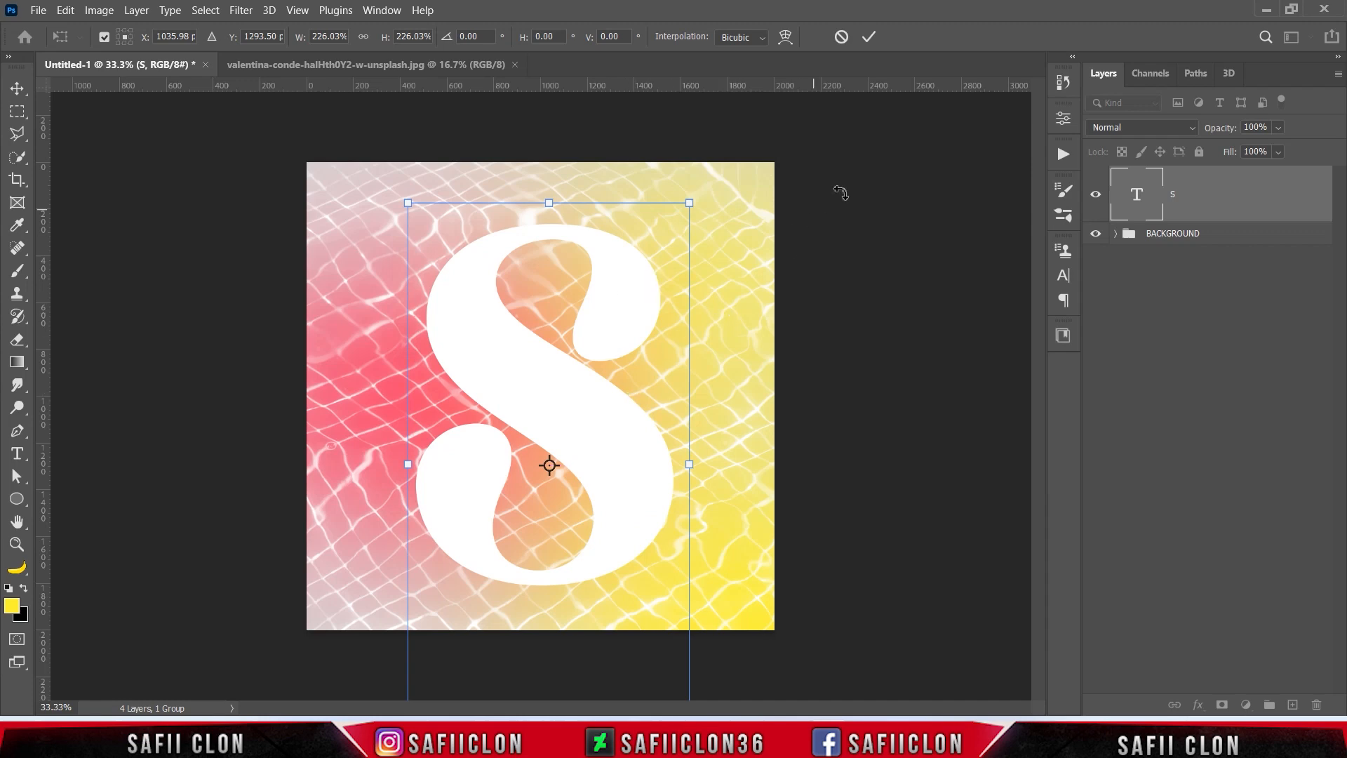
left_click(869, 37)
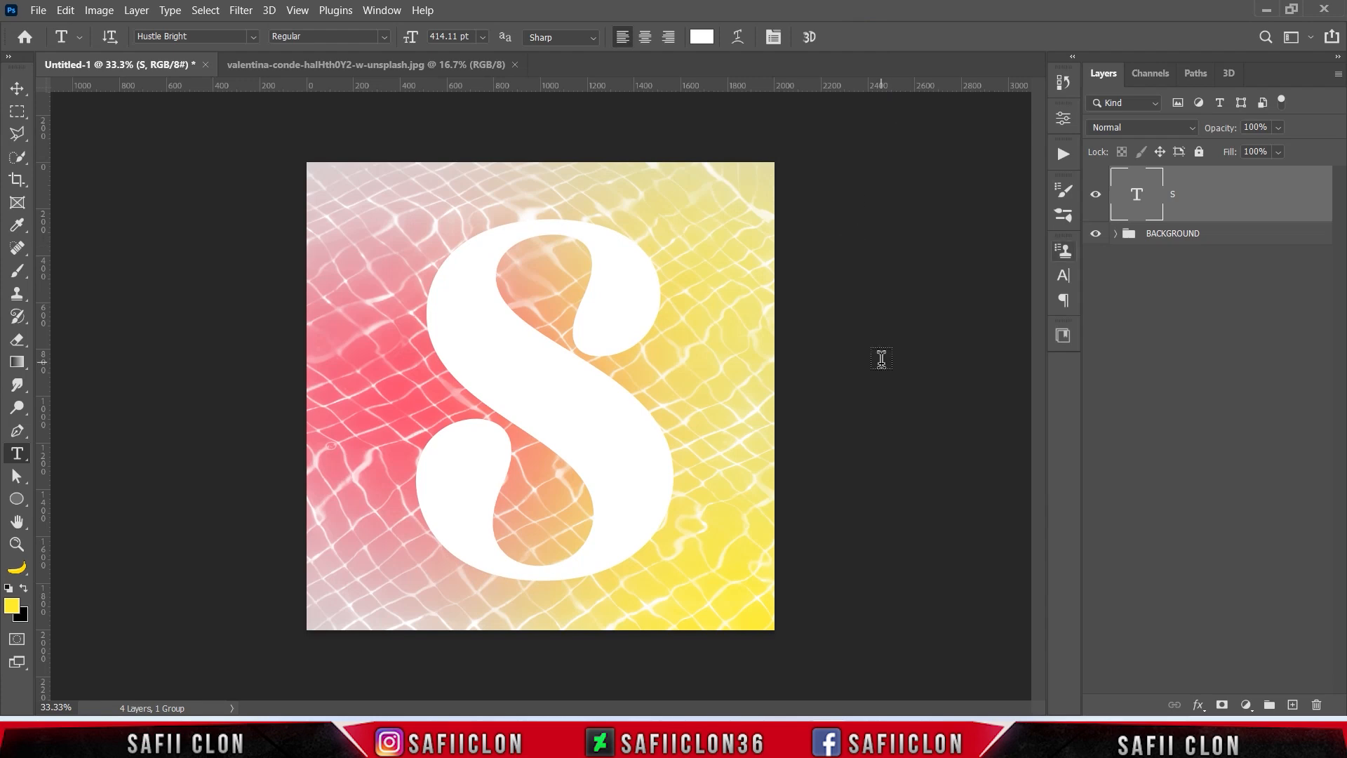
- Lower the S text layer's fill to 50%
left_click(1280, 151)
left_click_drag(1260, 173, 1257, 174)
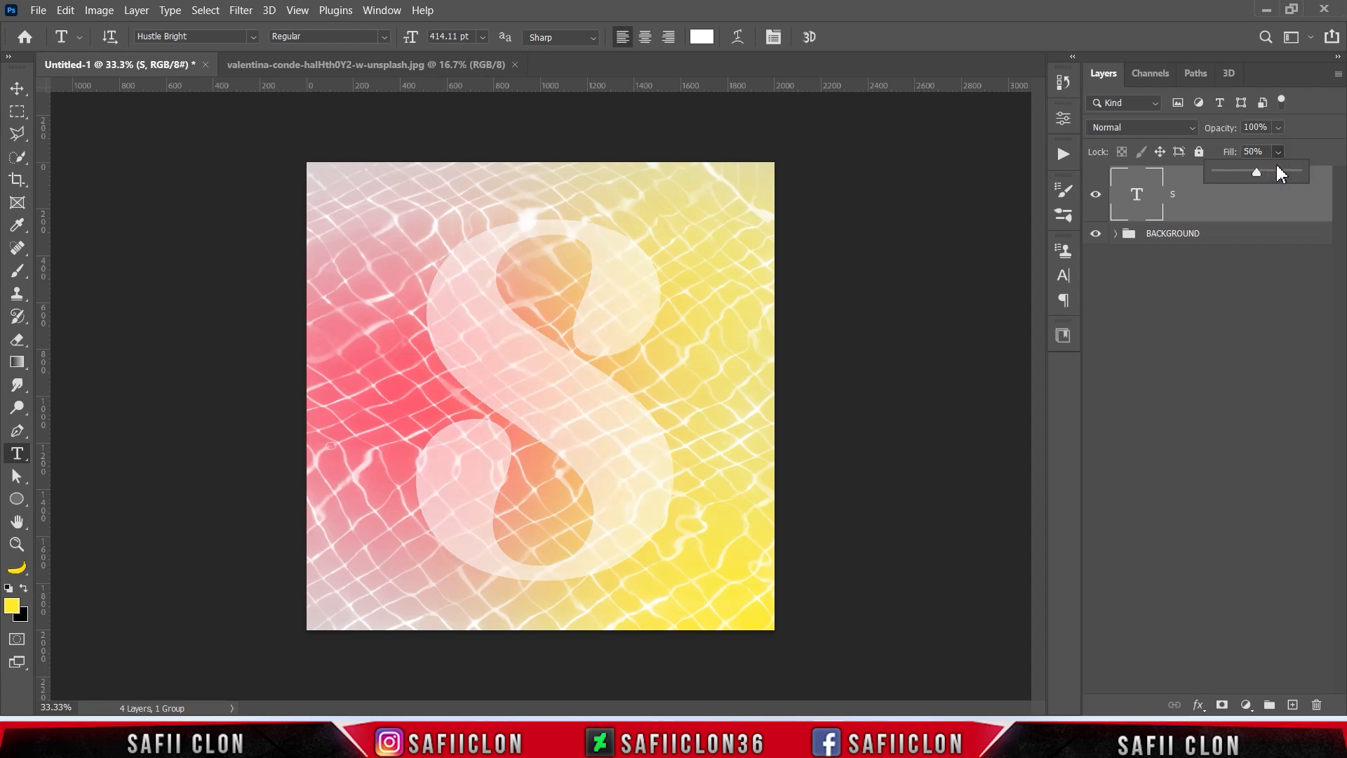
left_click(1278, 150)
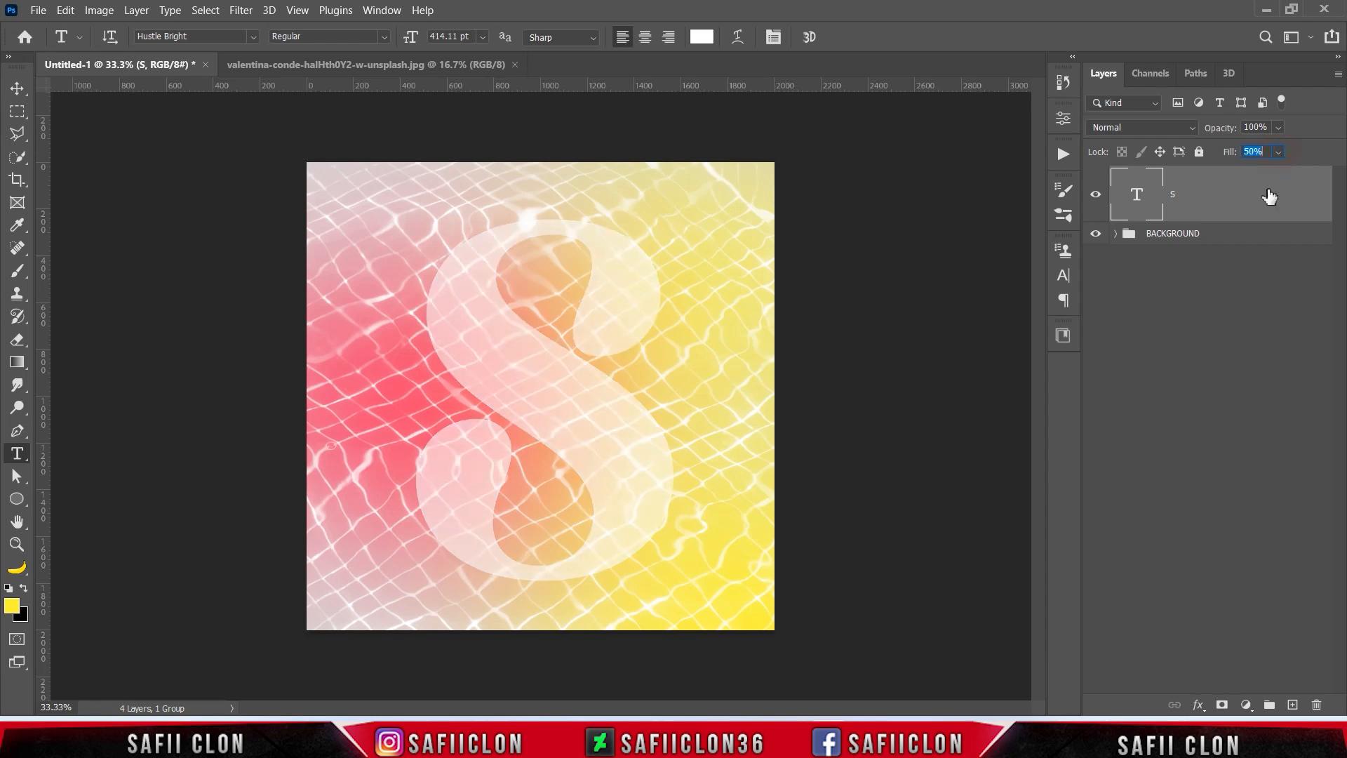
- Add a Bevel & Emboss effect to the S layer with the Inner Bevel style and Smooth technique
right_click(1214, 200)
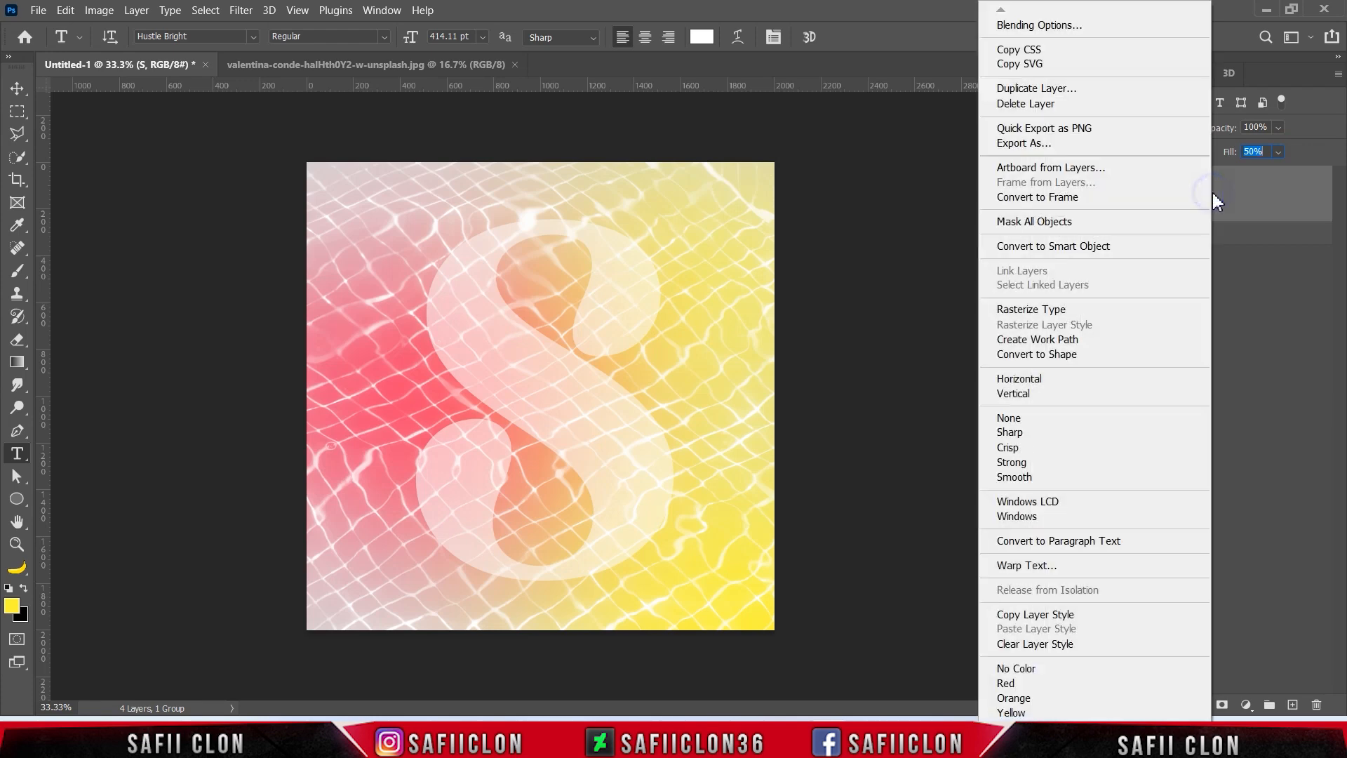
left_click(1023, 24)
left_click_drag(849, 184, 884, 191)
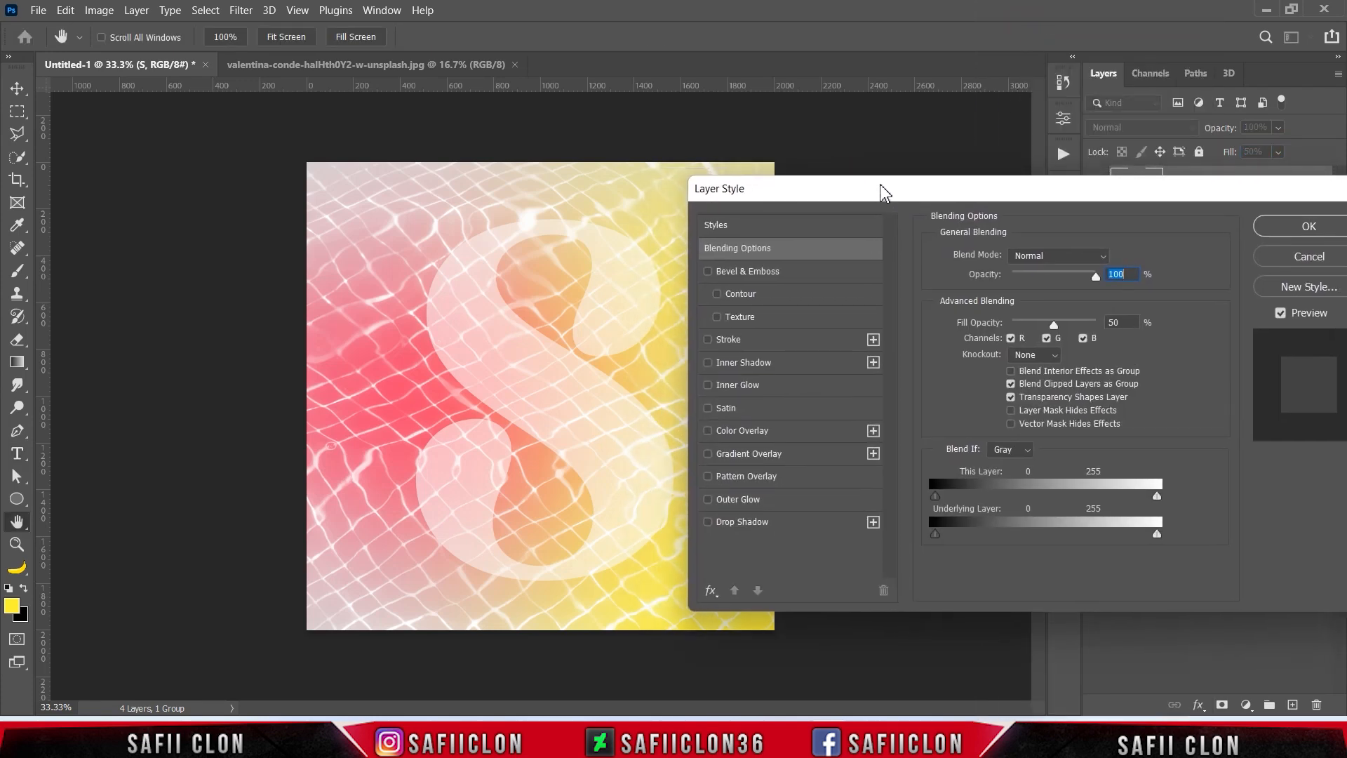
left_click(761, 281)
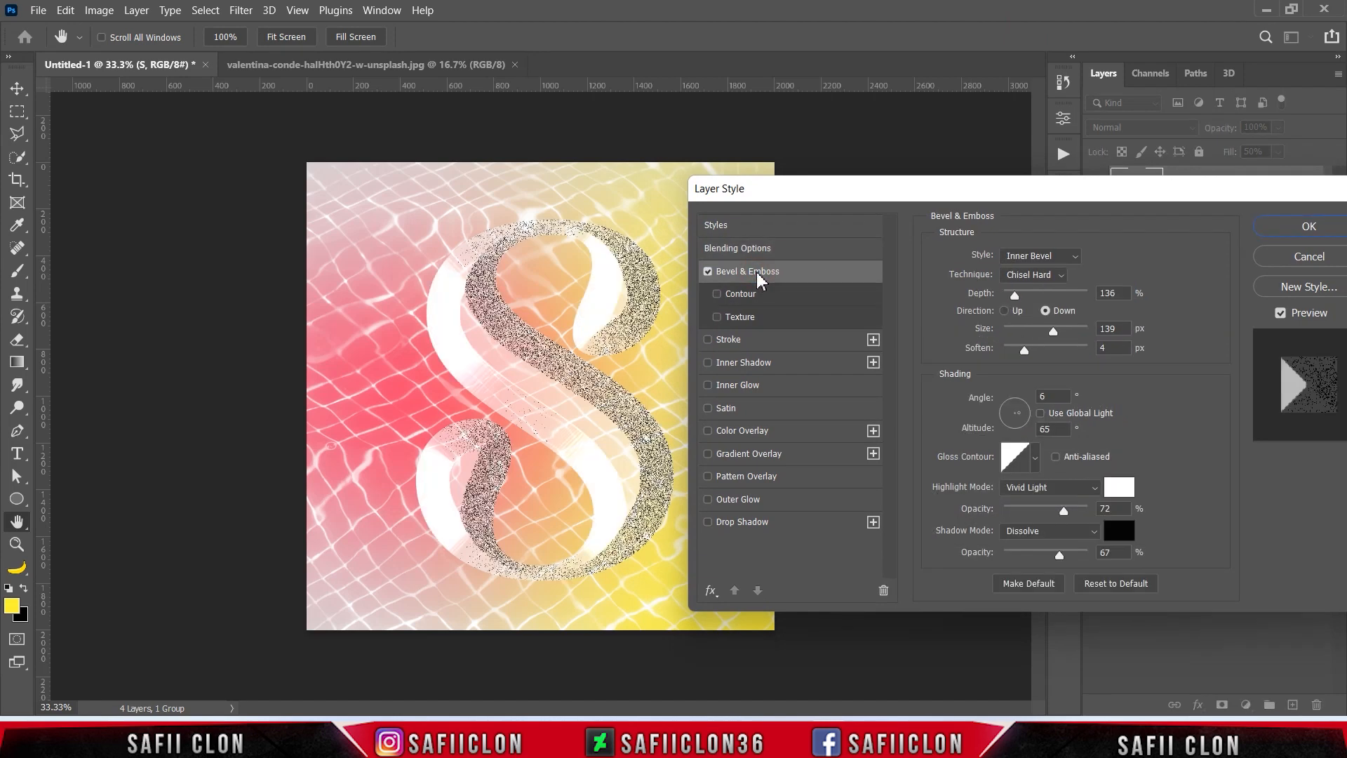
left_click(1057, 265)
left_click(1024, 284)
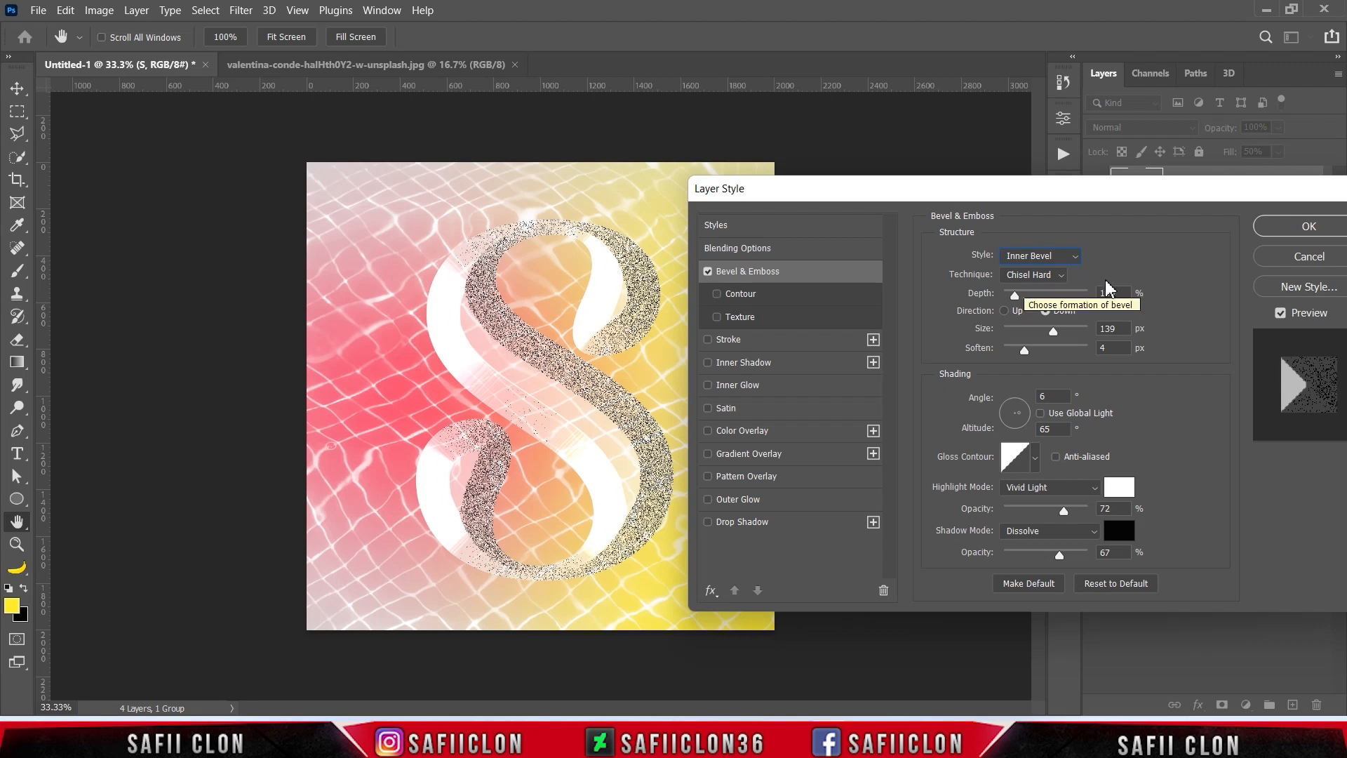
left_click(1066, 275)
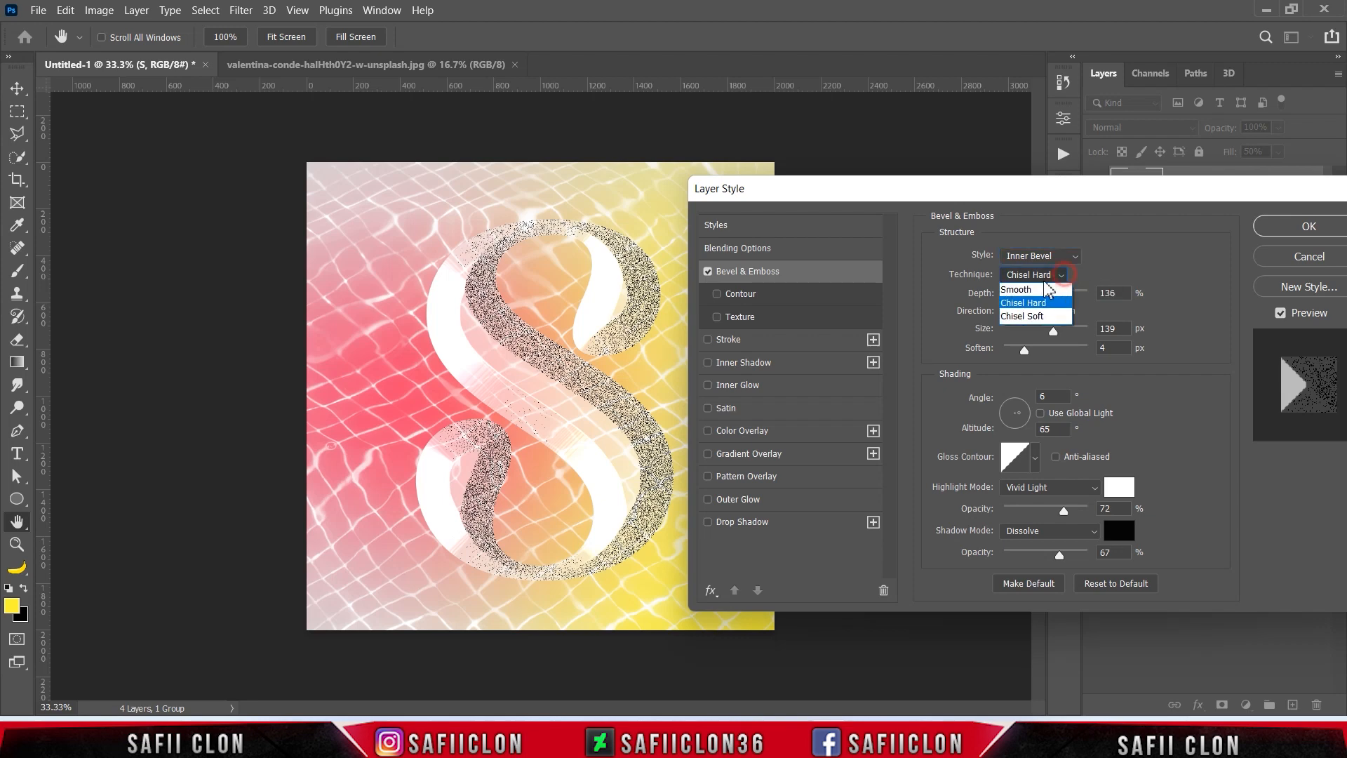
left_click(1034, 297)
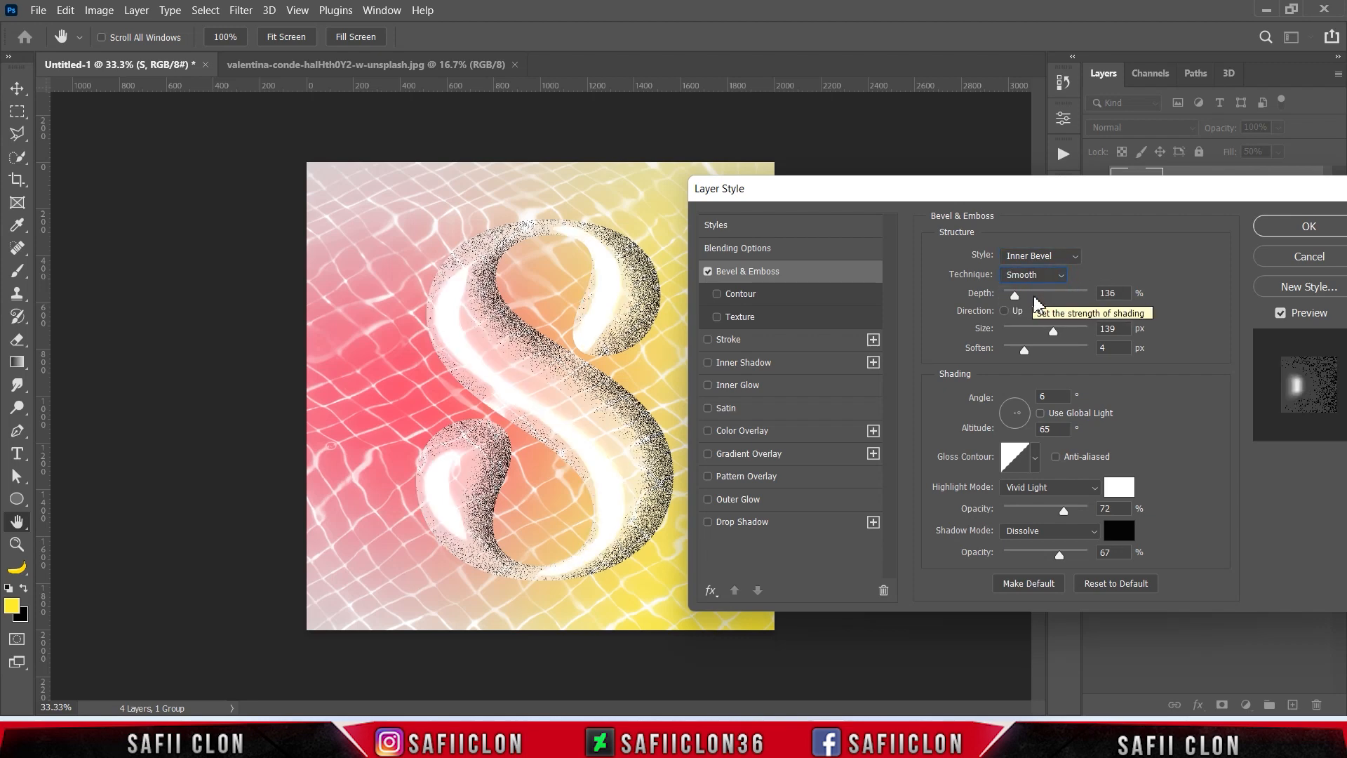
- Set the bevel's depth to 532%, direction to Up, size to 65 px and soften to 1 px
left_click_drag(1015, 295, 1051, 295)
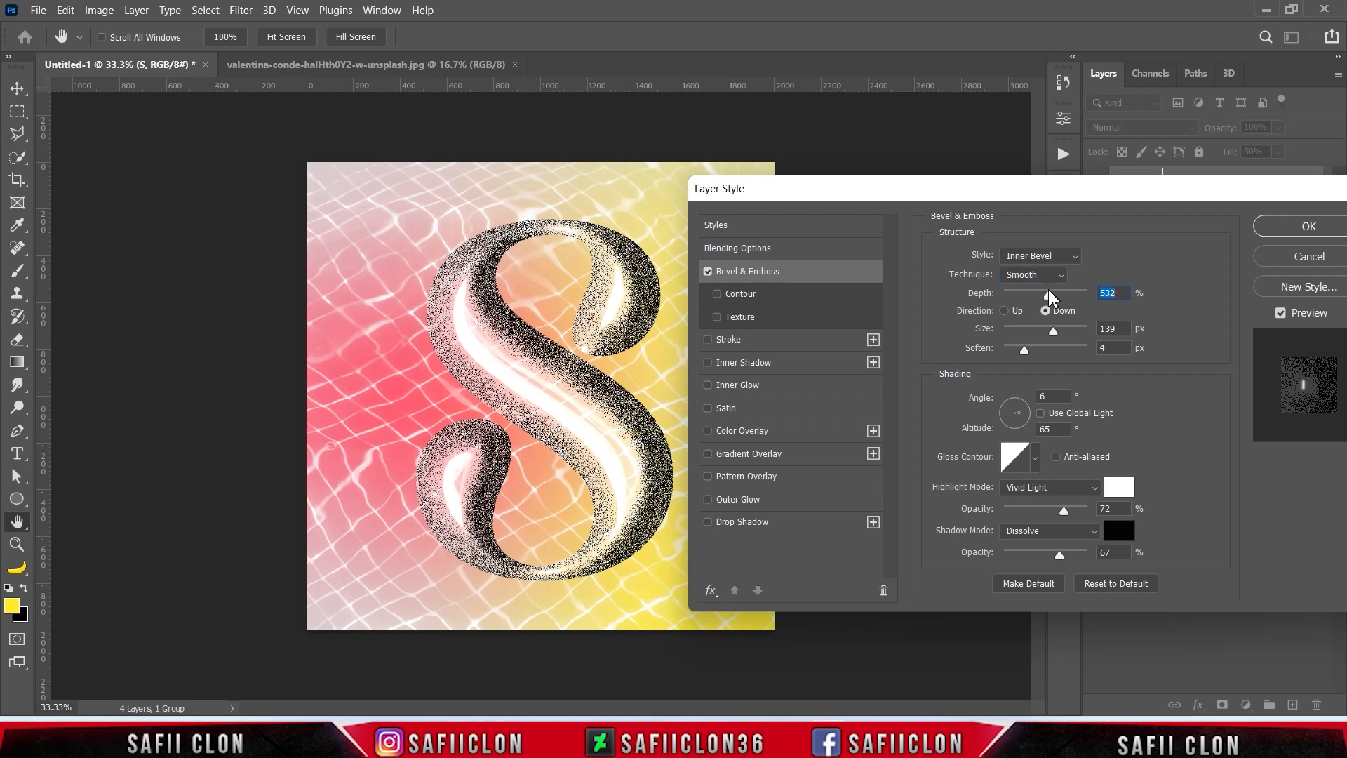
left_click(1007, 312)
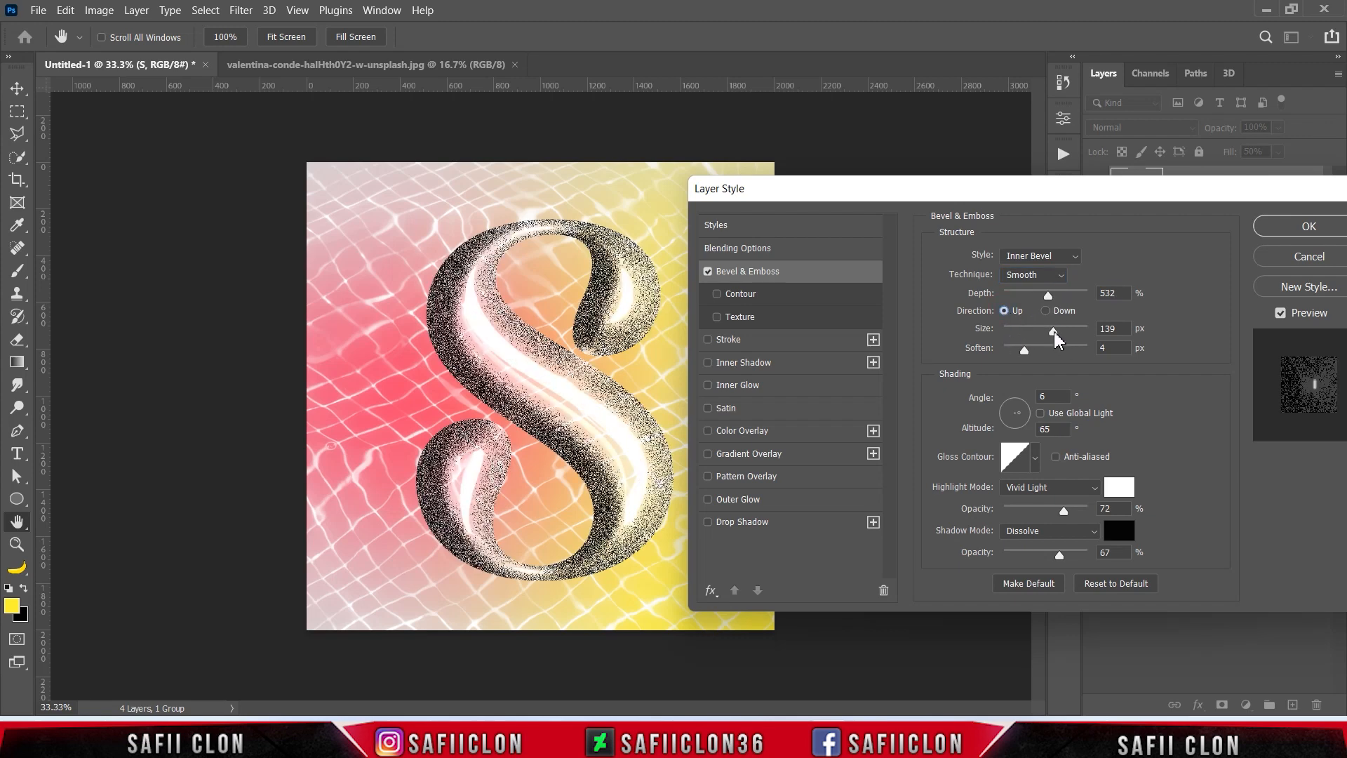
left_click_drag(1058, 340, 1029, 333)
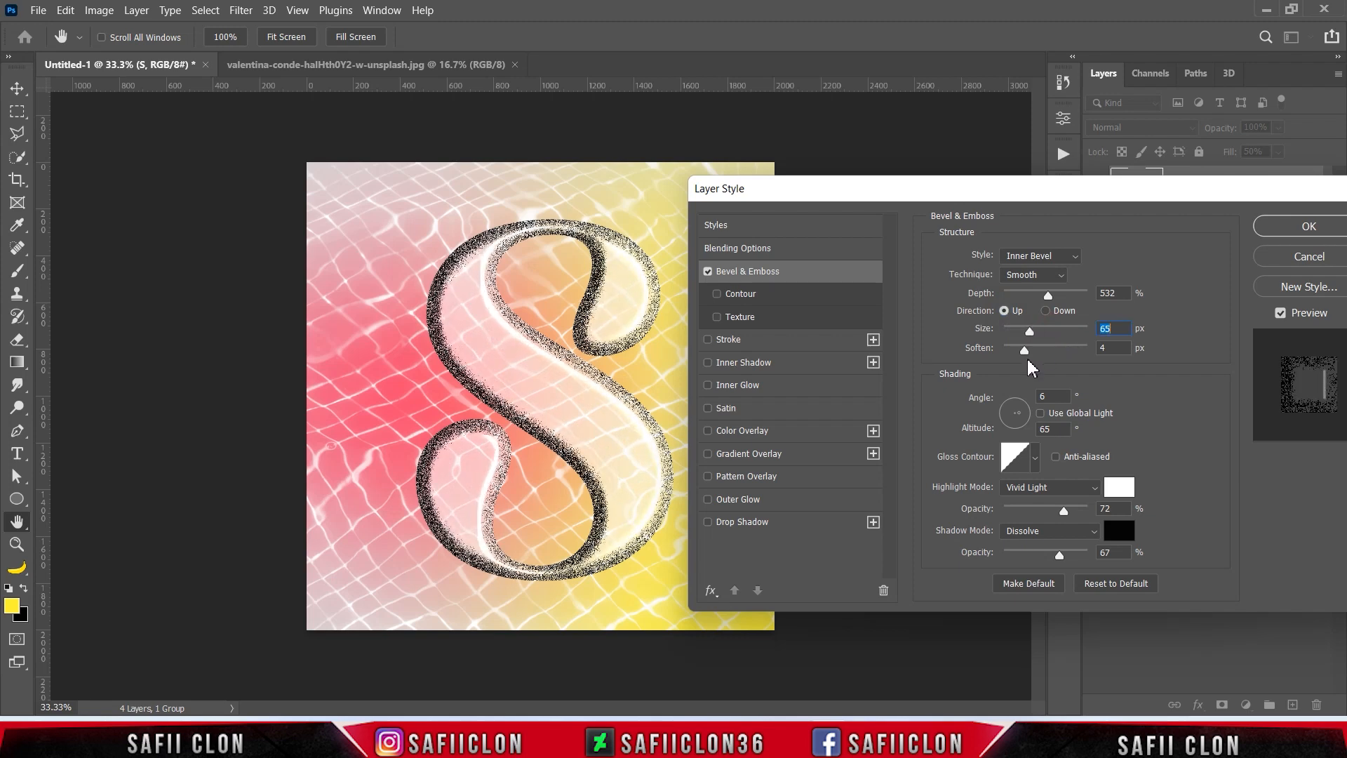
left_click_drag(1024, 350, 1012, 354)
- Set the bevel shading to an angle of -164° and an altitude of 37°, with the inverted-cone gloss contour
type("-164")
key("Tab")
type("37")
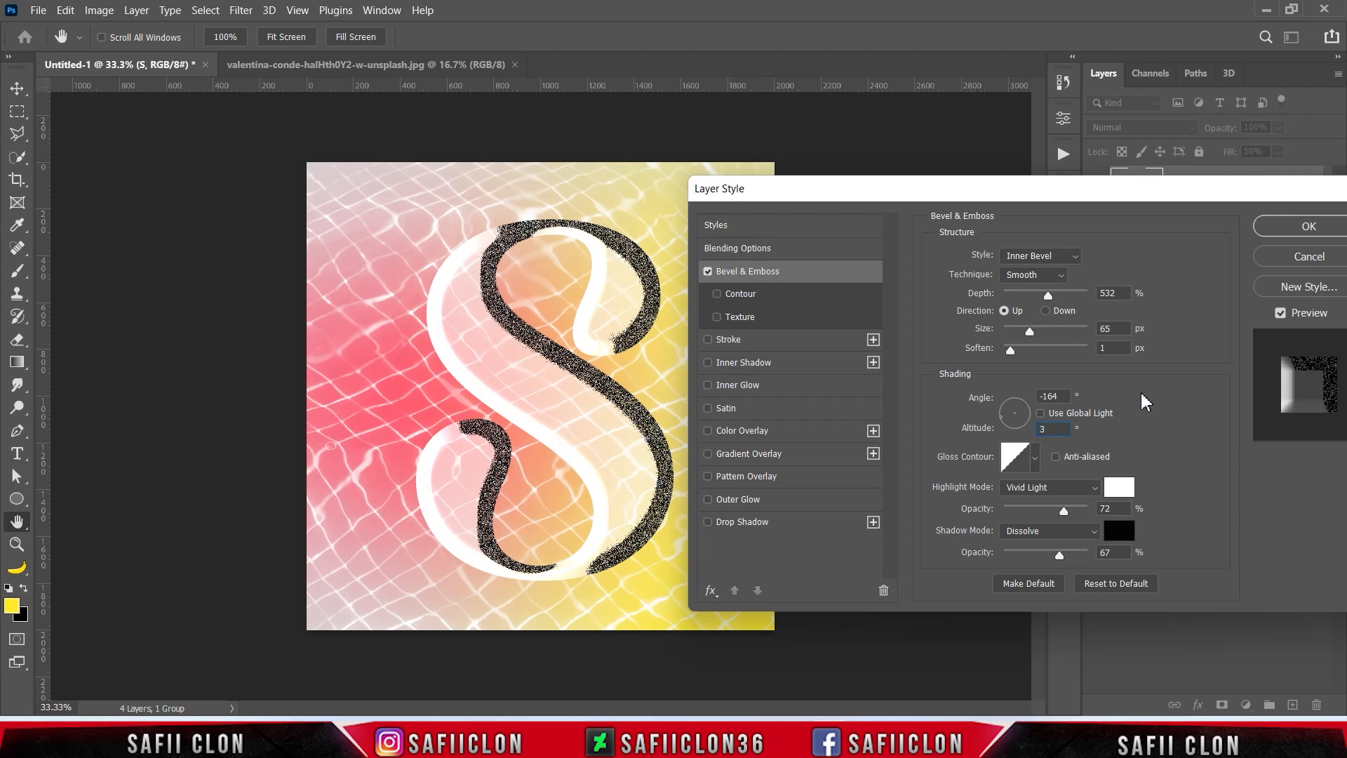
left_click(1032, 458)
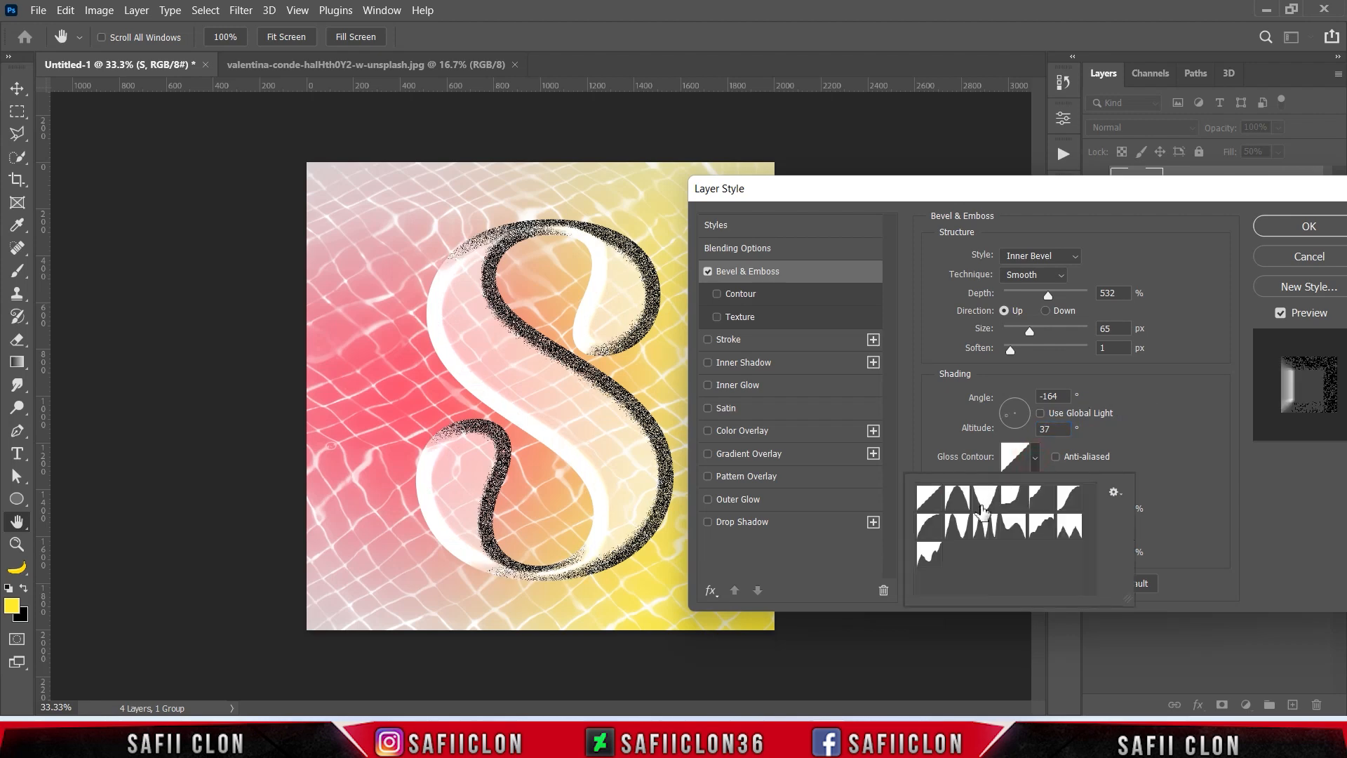
left_click(985, 499)
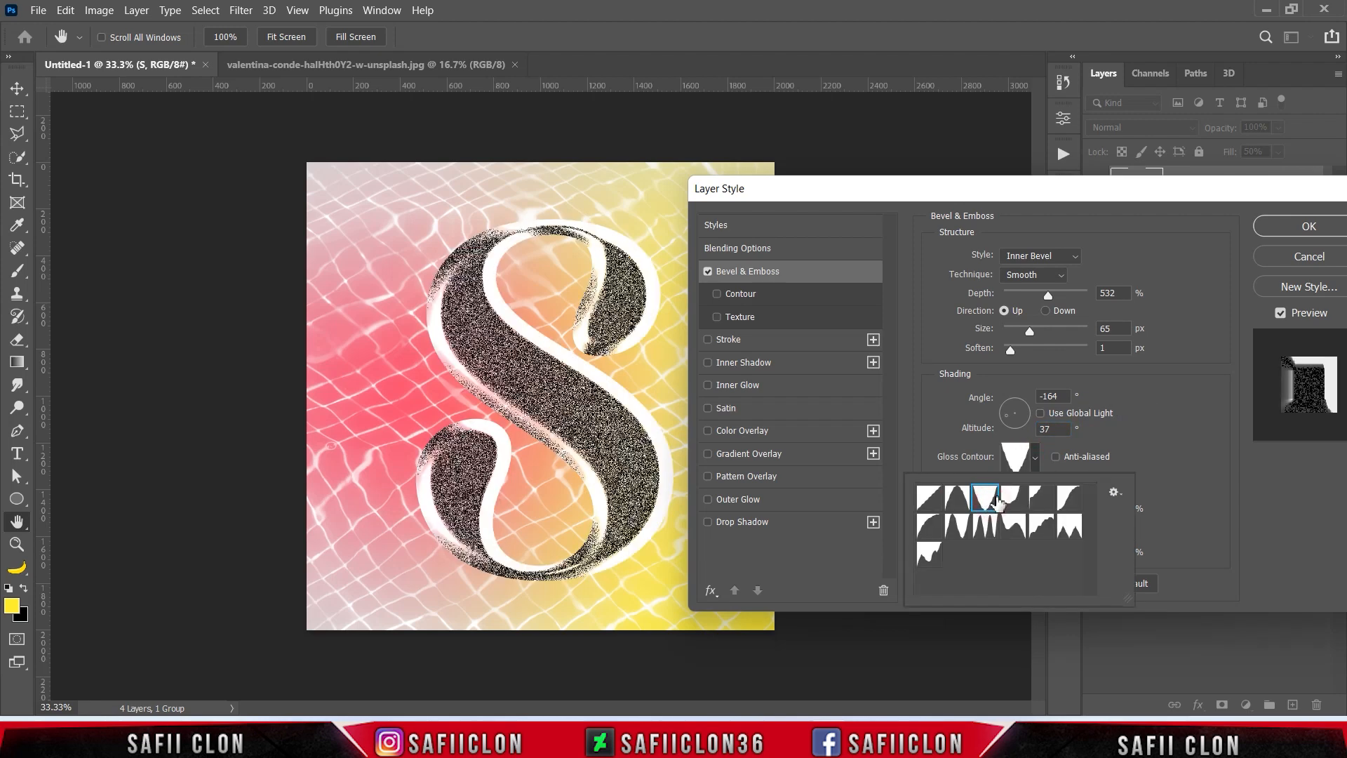
left_click(1037, 459)
- Set the bevel's highlight to white Linear Light at 38% opacity and its shadow mode to Soft Light
left_click(1050, 489)
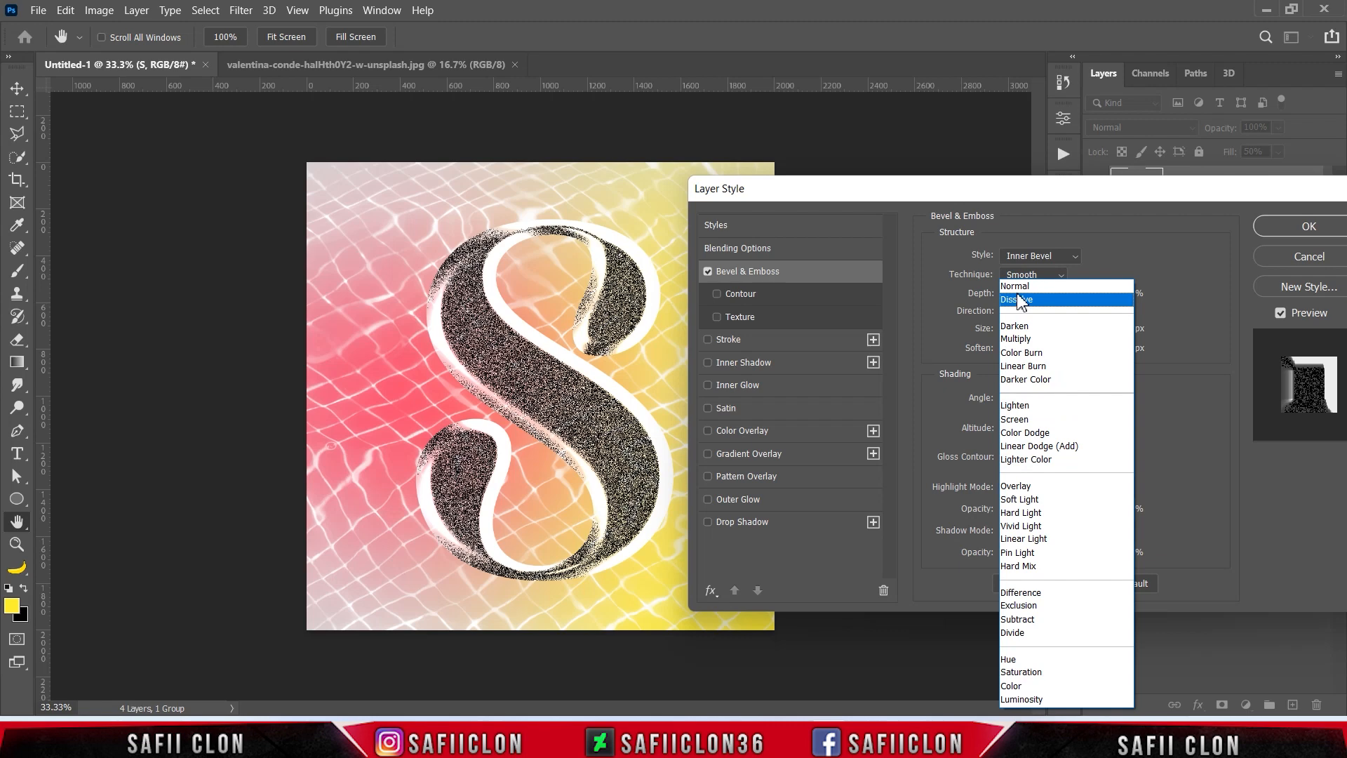
left_click(1037, 538)
left_click(1118, 487)
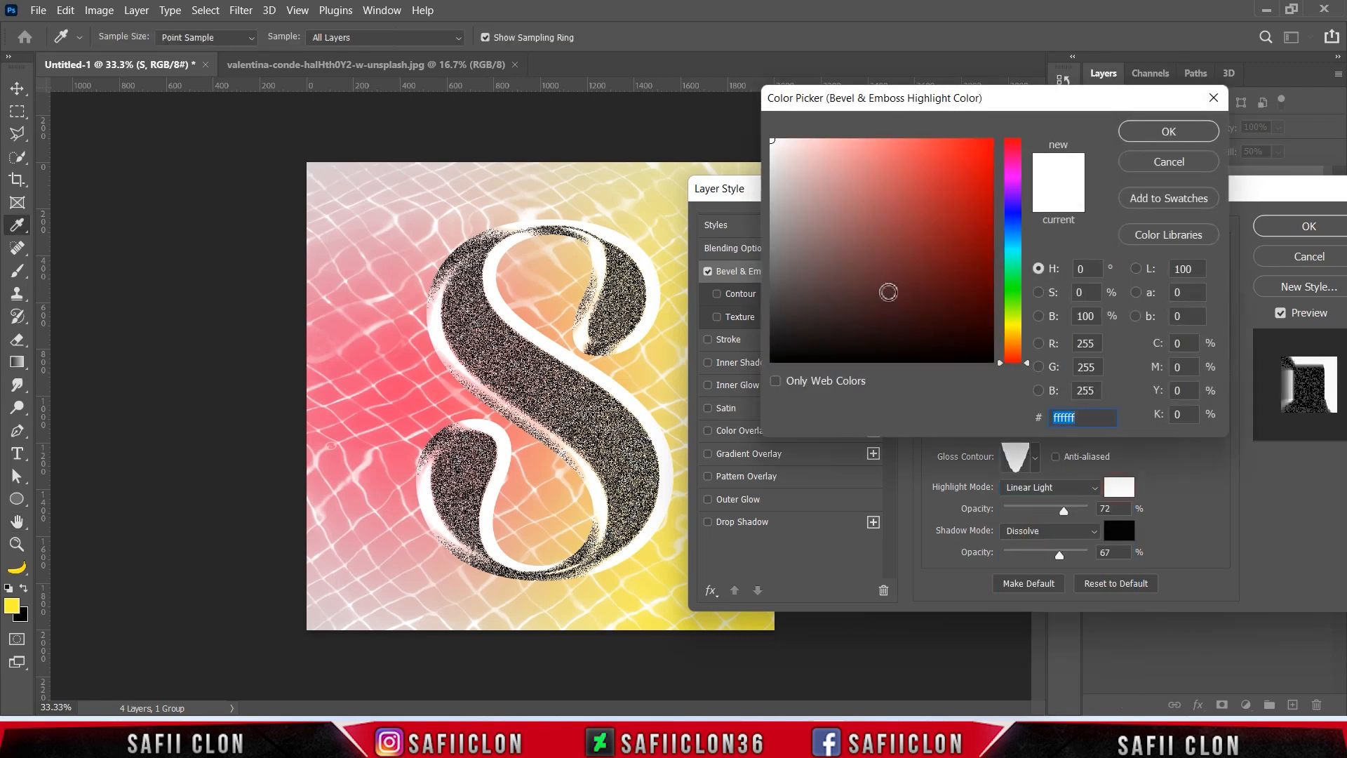
left_click(1168, 131)
left_click_drag(1064, 511, 1037, 511)
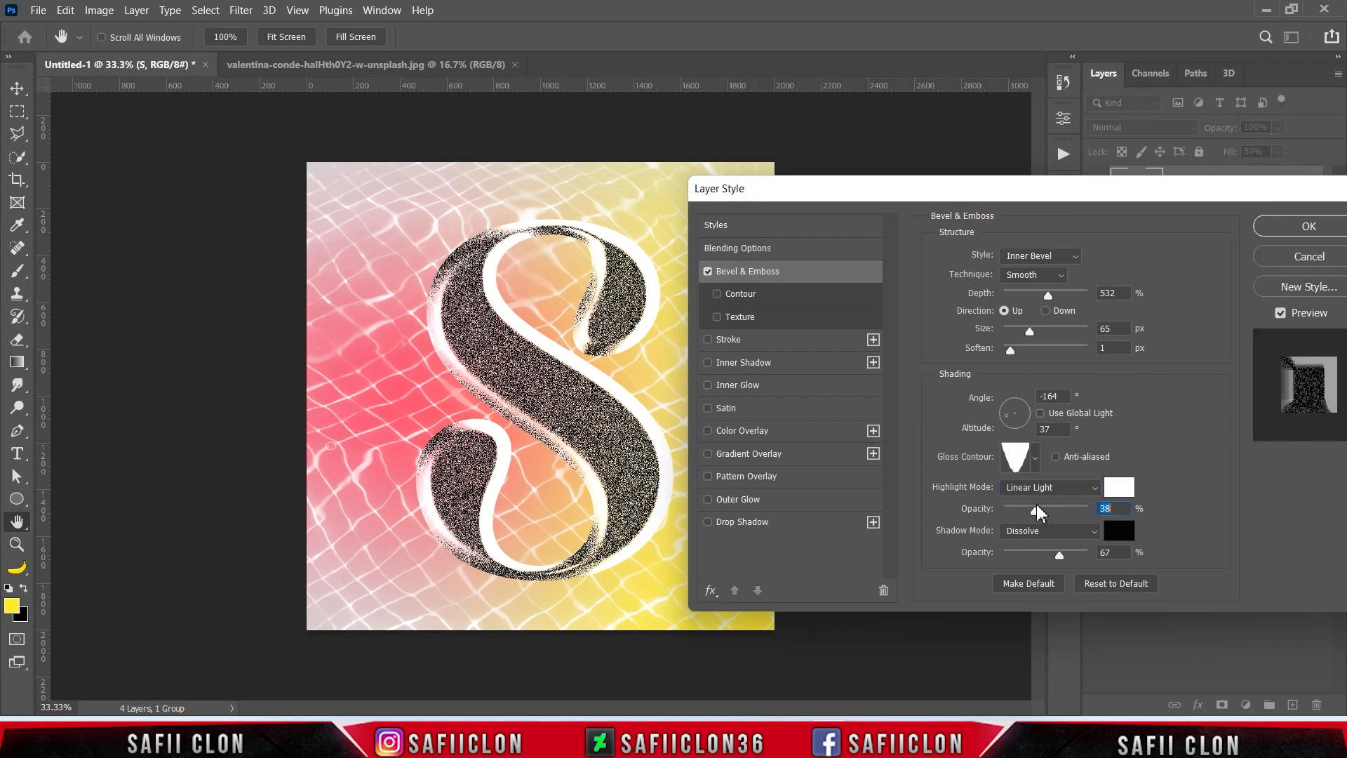
left_click(1065, 537)
left_click(1067, 498)
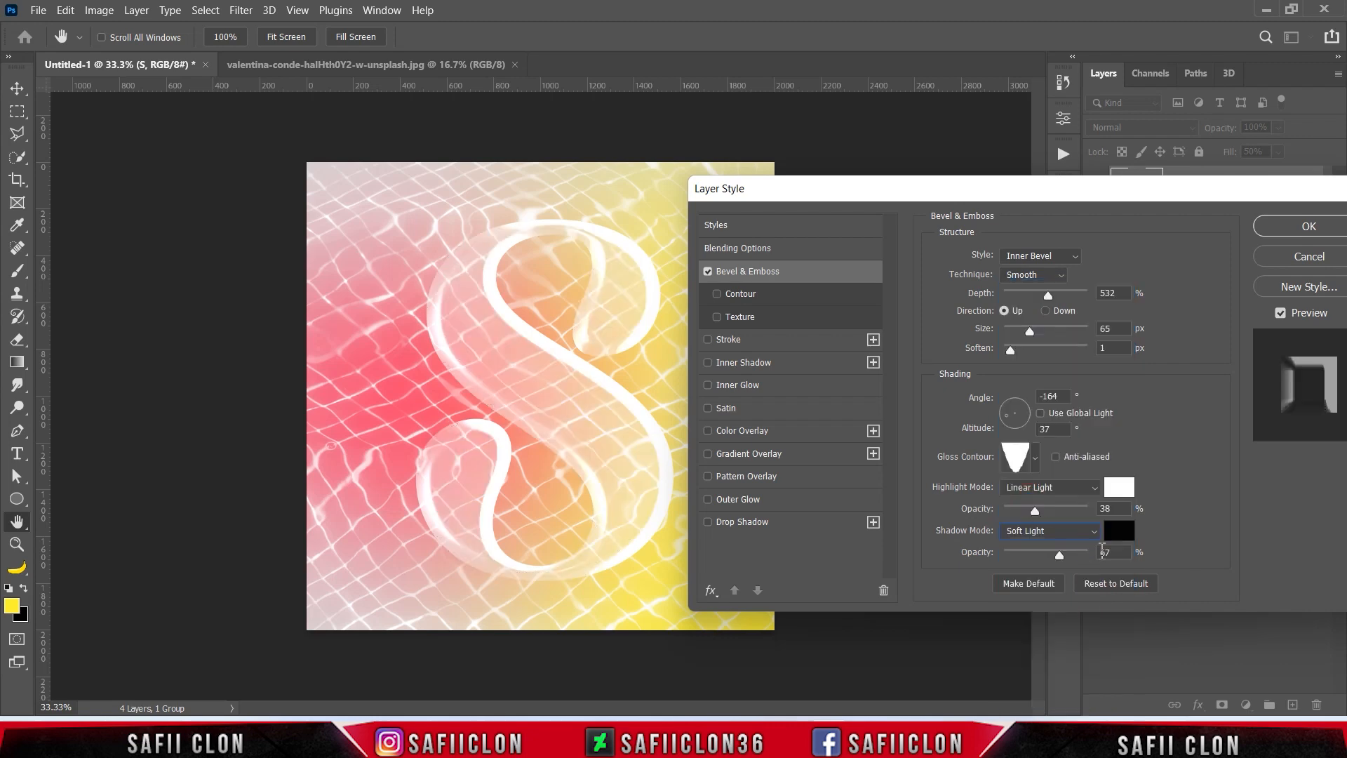
- Set the bevel's shadow colour to 4c4e08 and its shadow opacity to 65%
left_click(1120, 535)
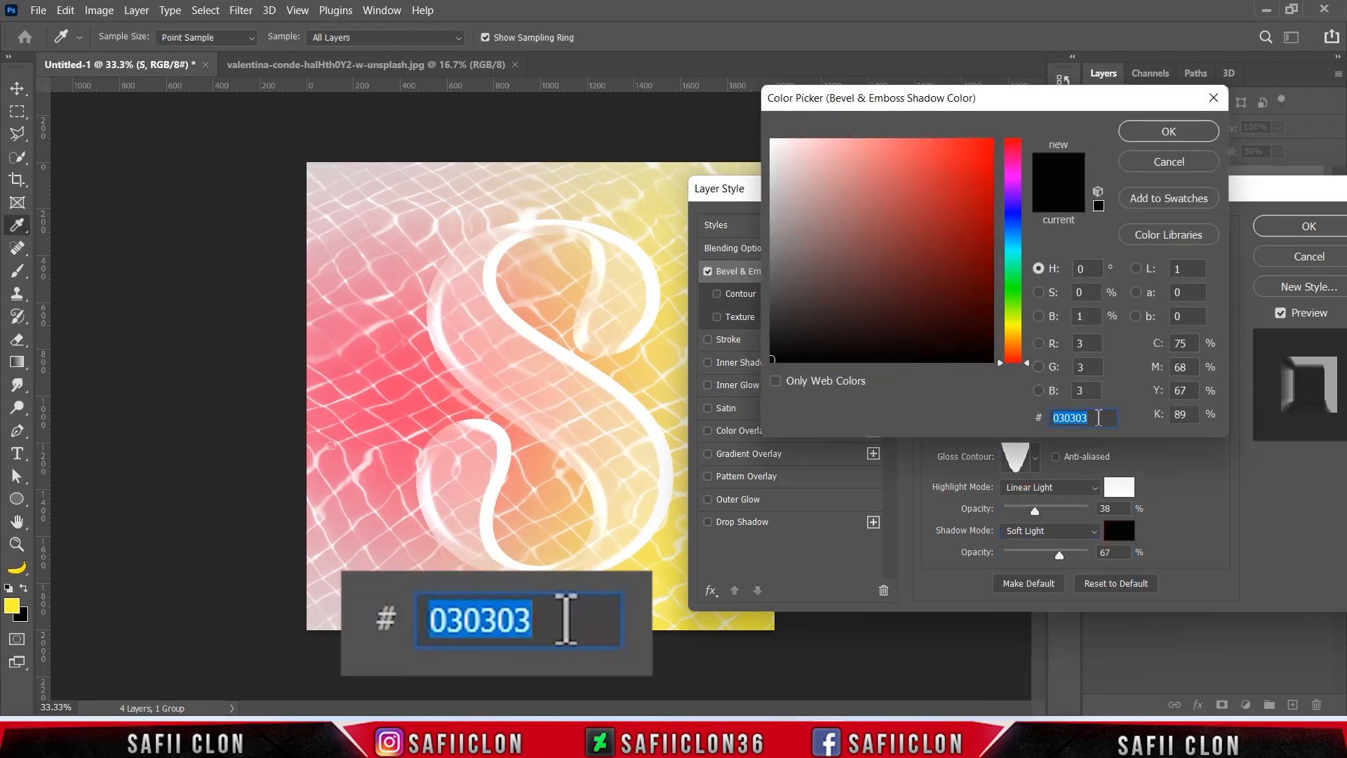
type("4")
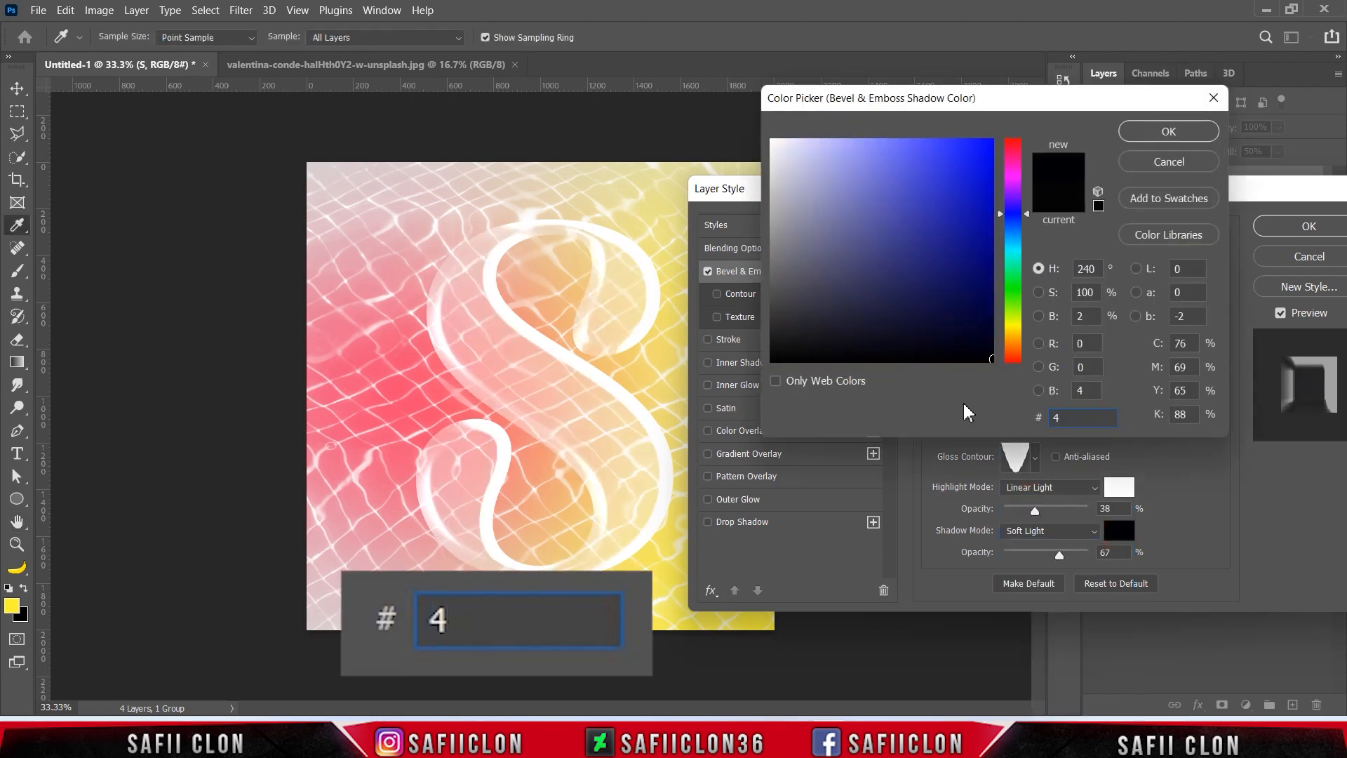
type("c4e")
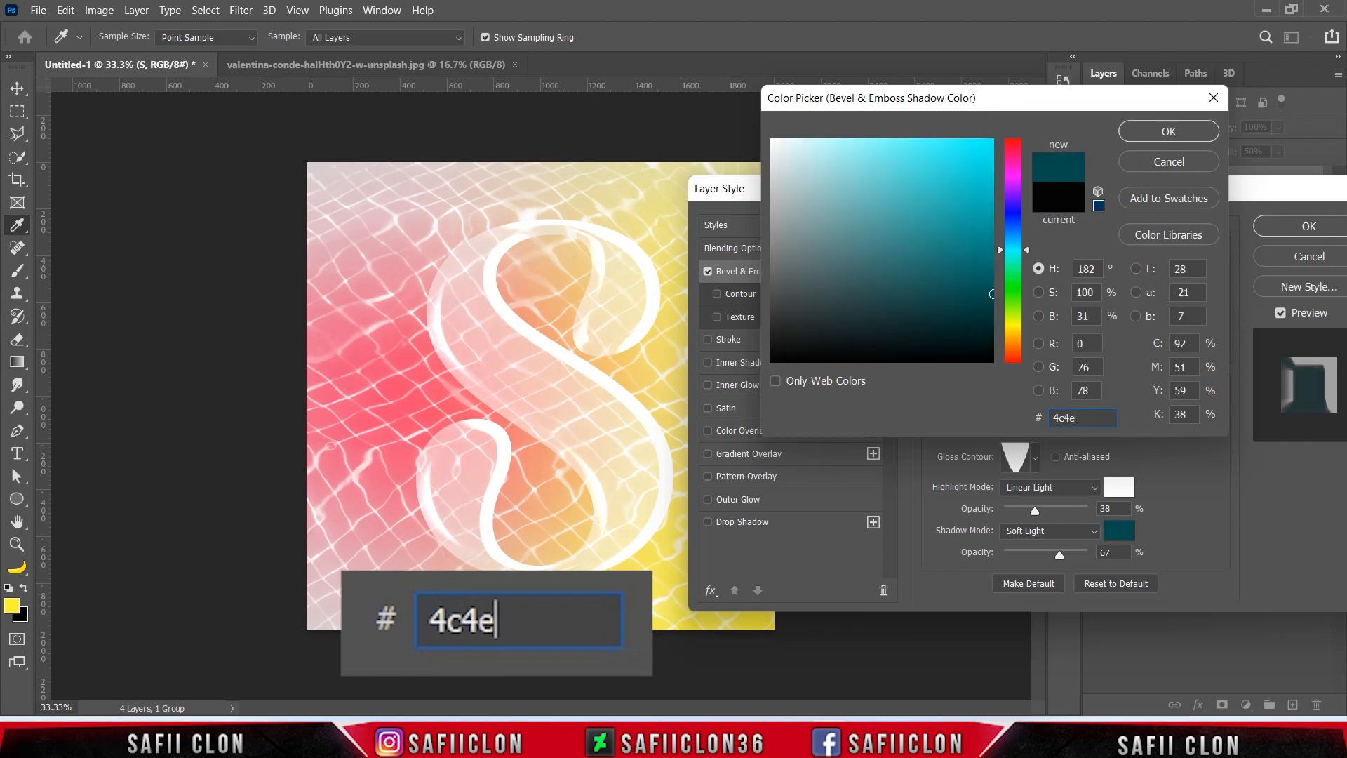
type("08")
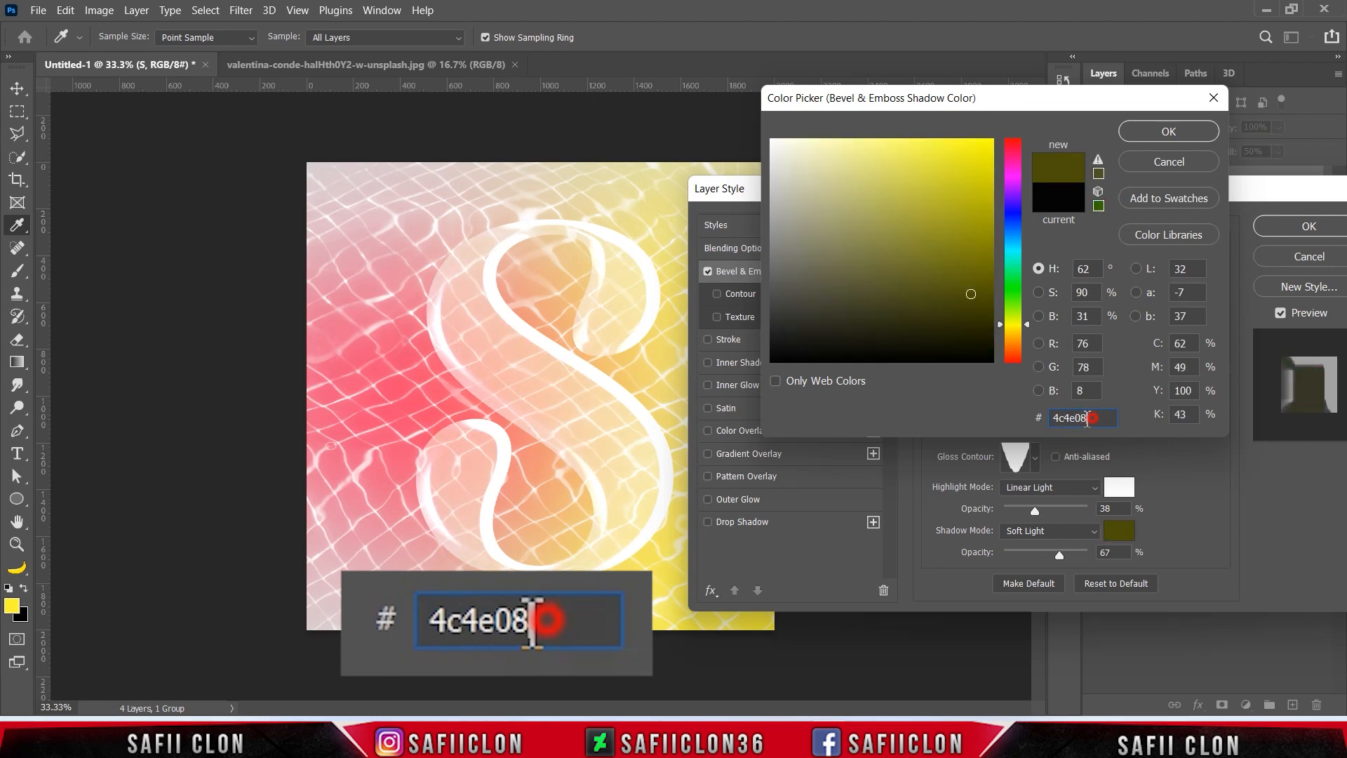
left_click(1168, 131)
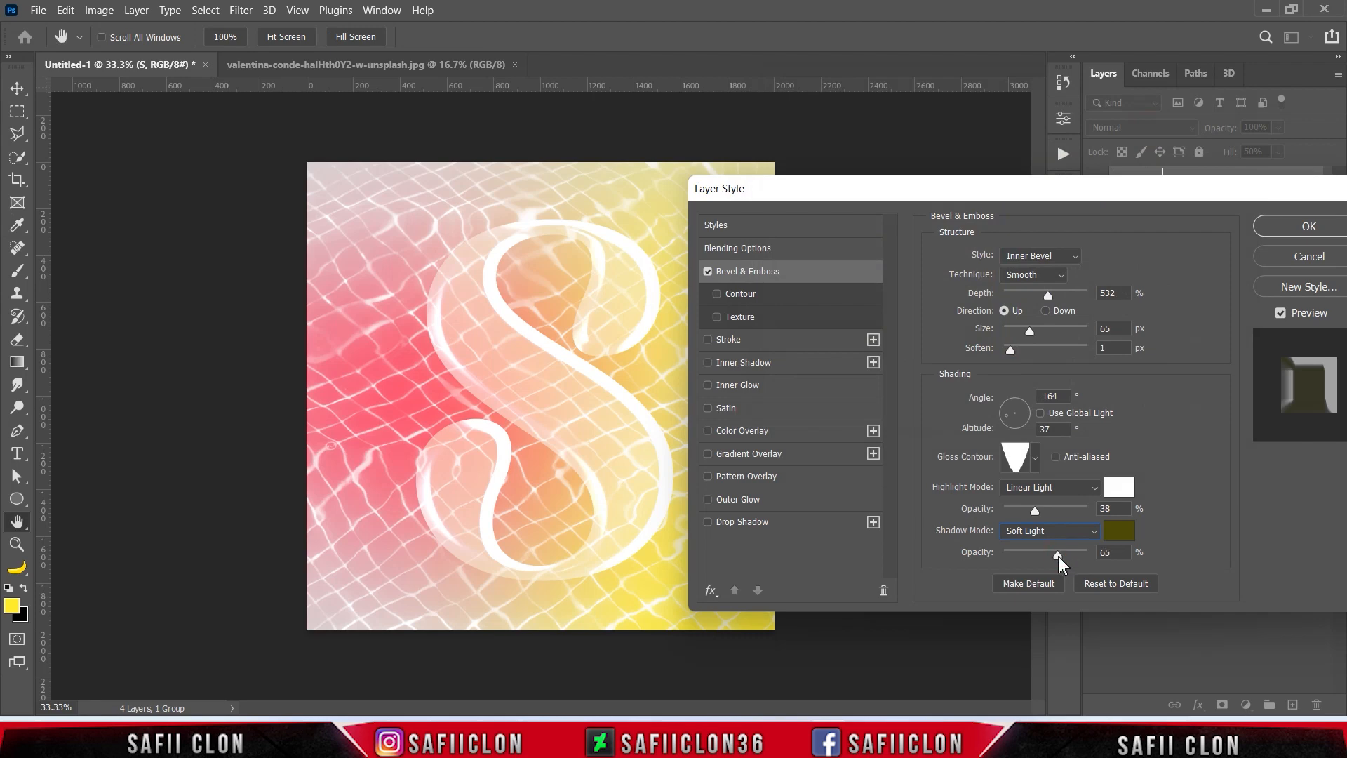
left_click(1059, 554)
- Enable the bevel's Contour with the descending rolling-slope shape and a range of 74%
left_click(751, 295)
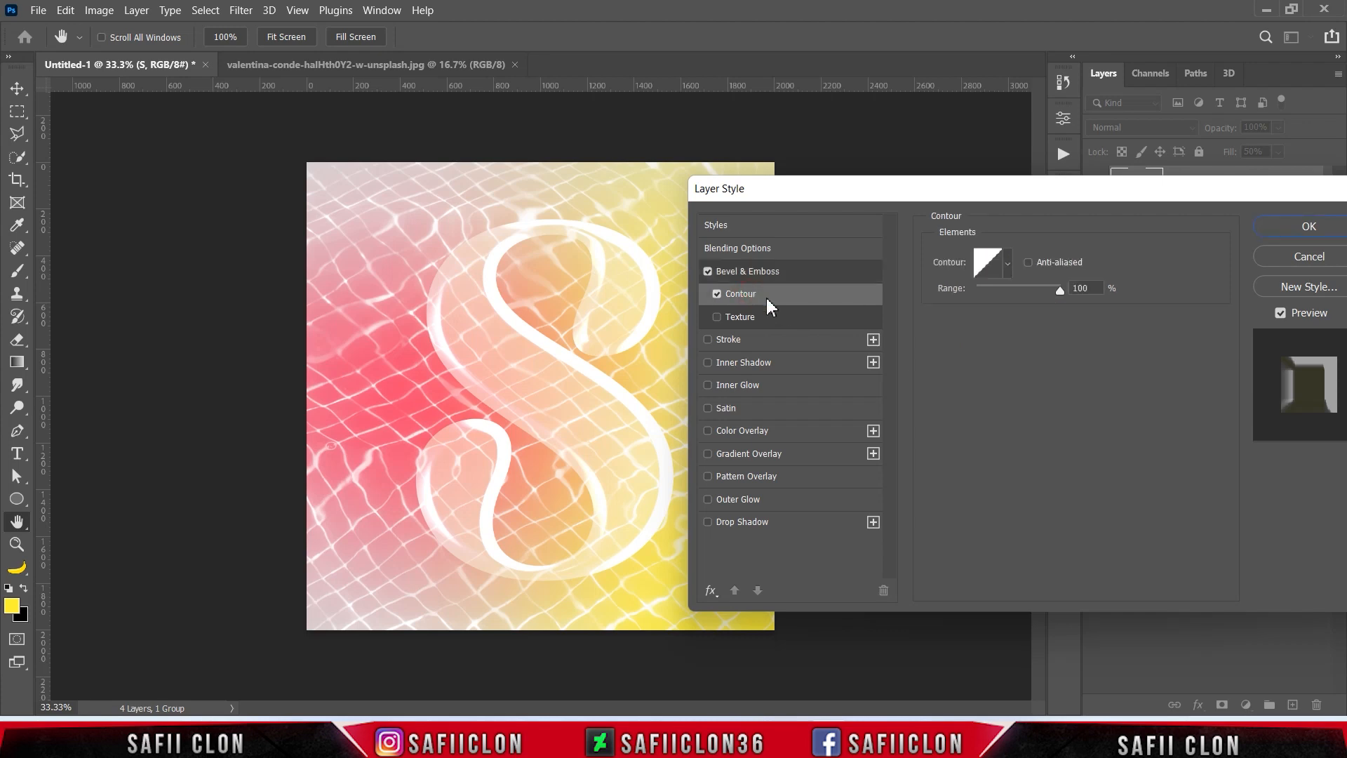
left_click(1008, 266)
left_click(985, 331)
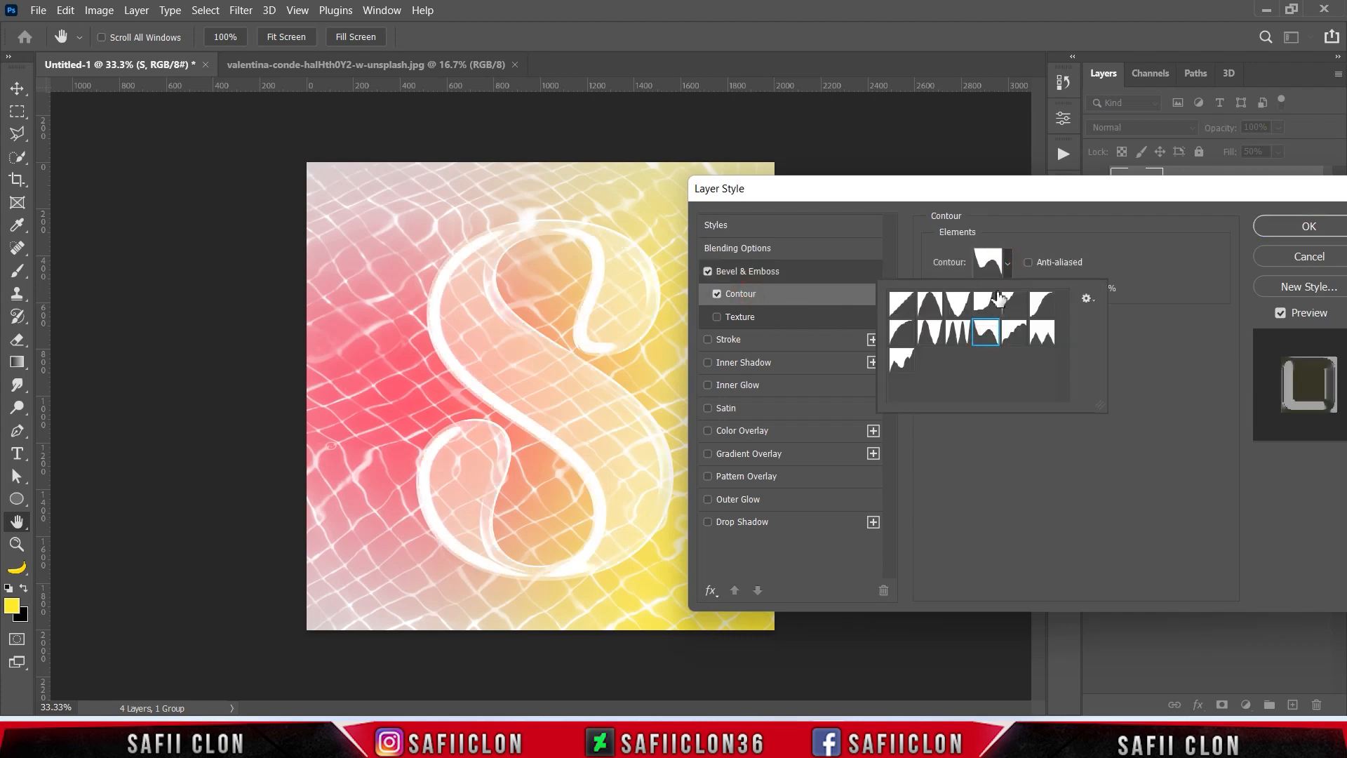
left_click(1011, 266)
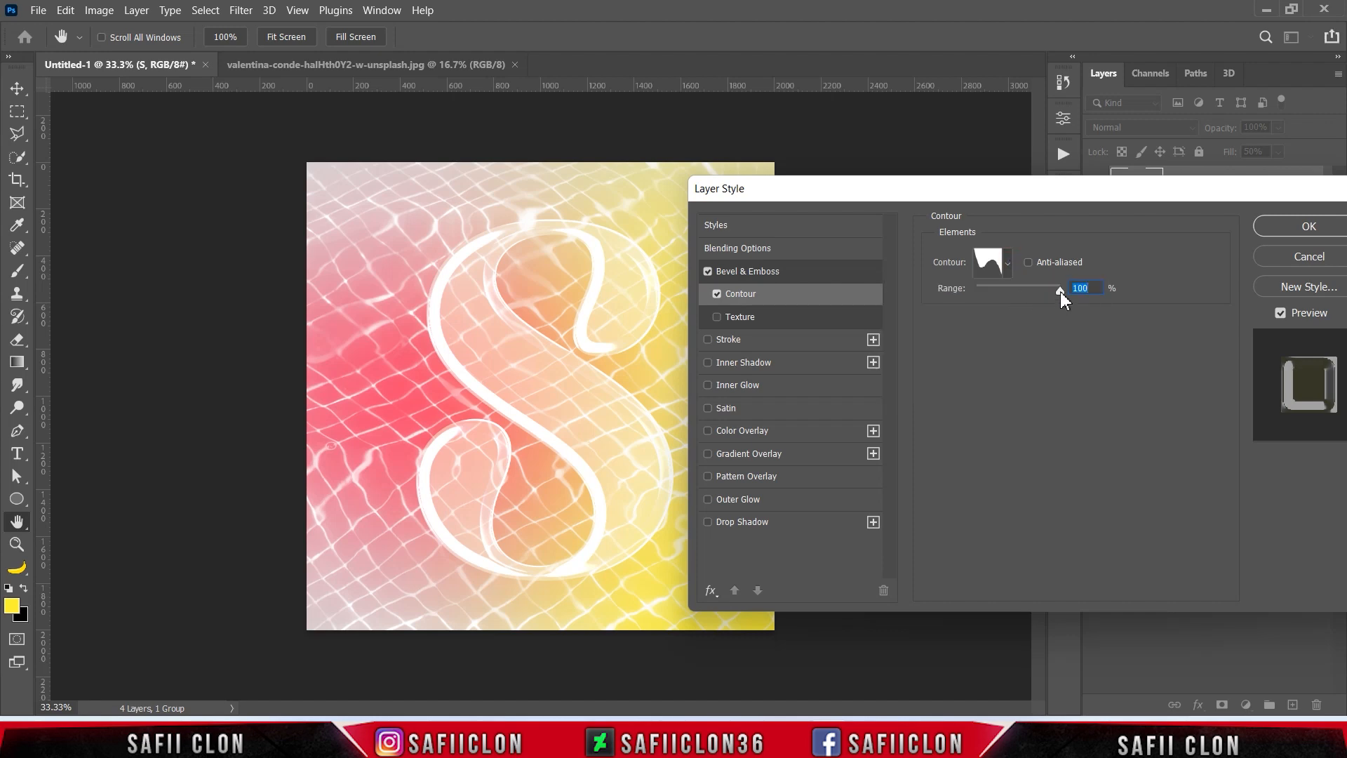
mouse_move(1059, 292)
left_mouse_down()
mouse_move(1008, 283)
mouse_move(1036, 287)
left_mouse_up()
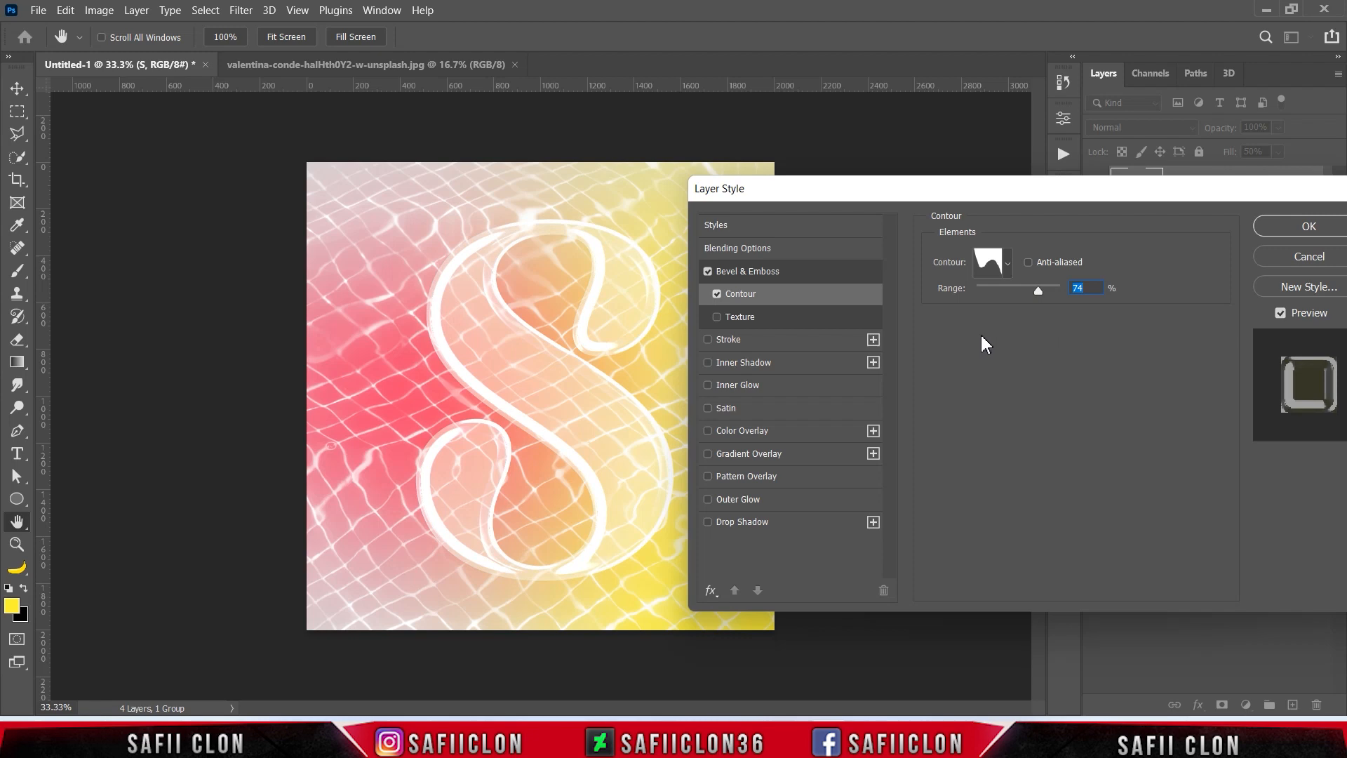
- Add an Inner Shadow to the S layer in Hard Light mode with the colour ff003e
left_click(739, 361)
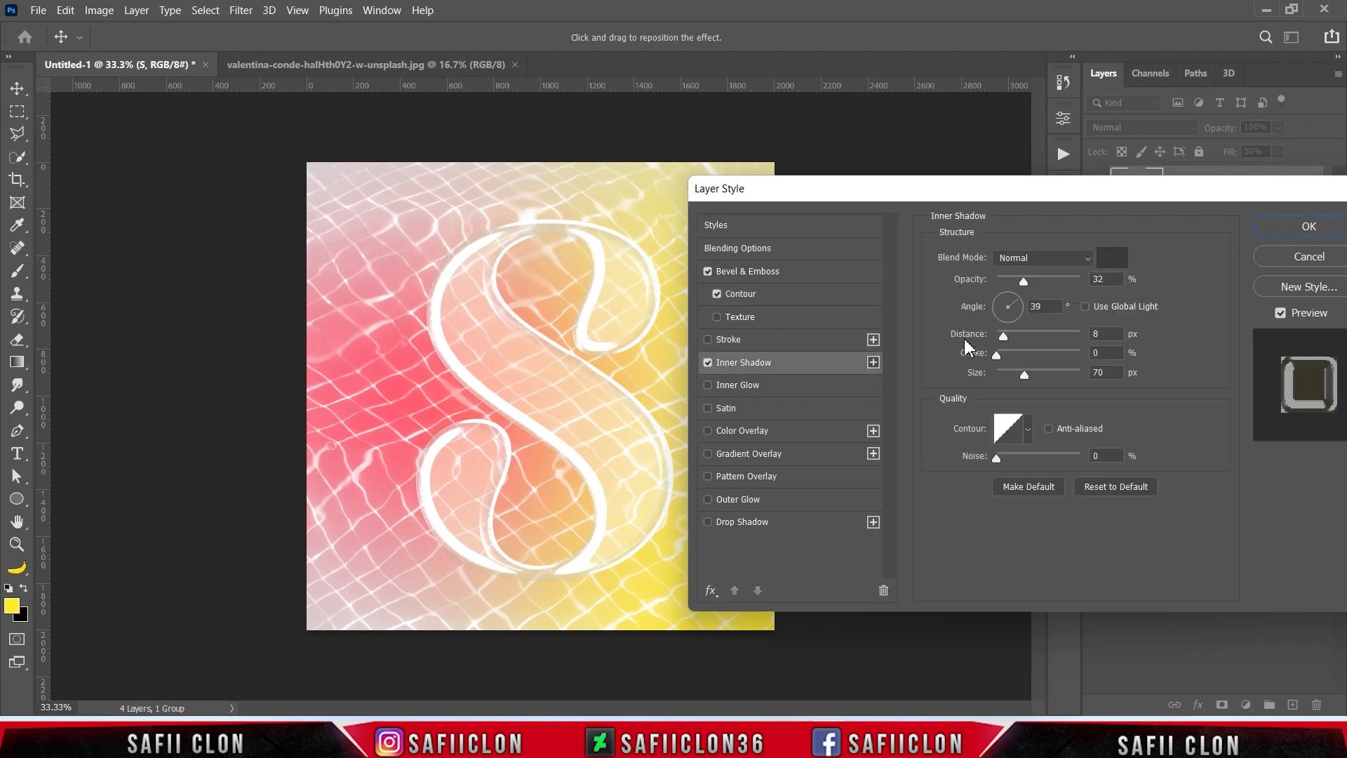
left_click(1035, 259)
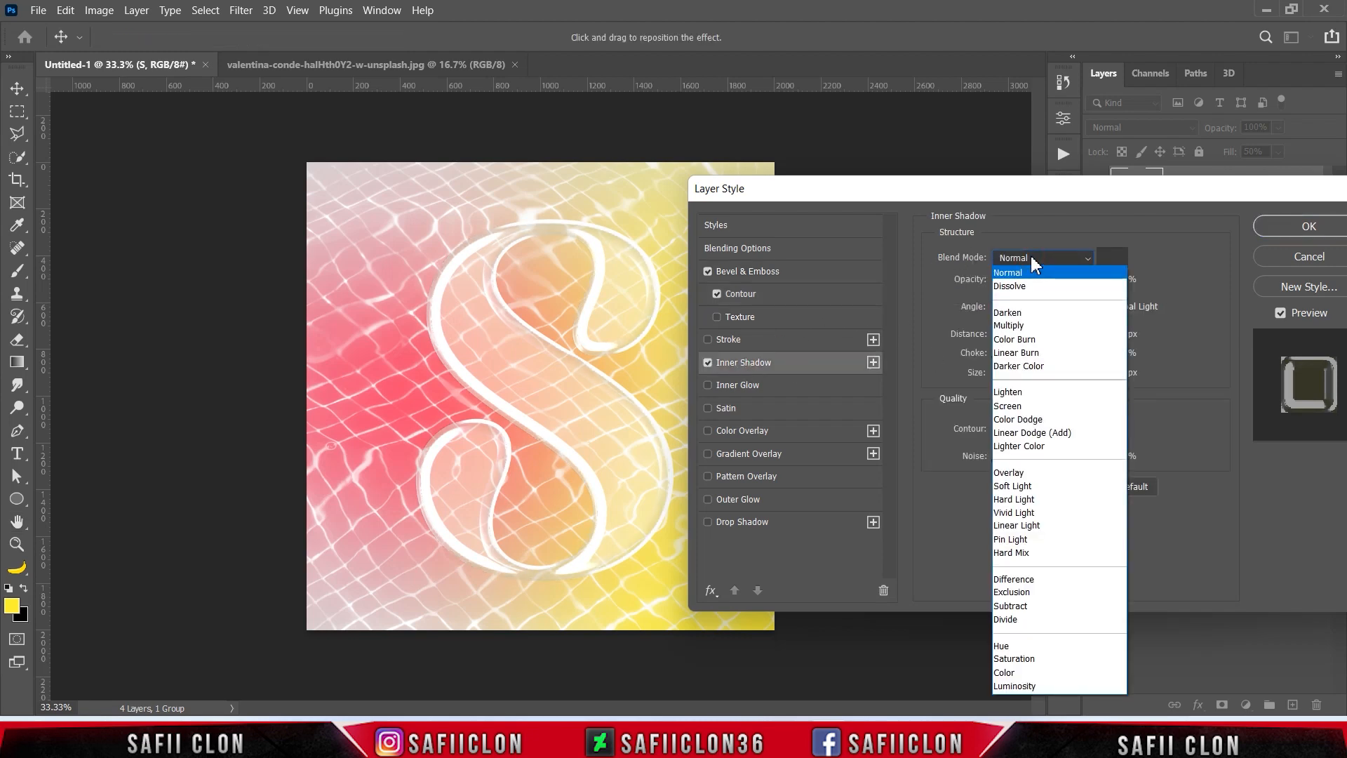
left_click(1023, 499)
left_click(1114, 265)
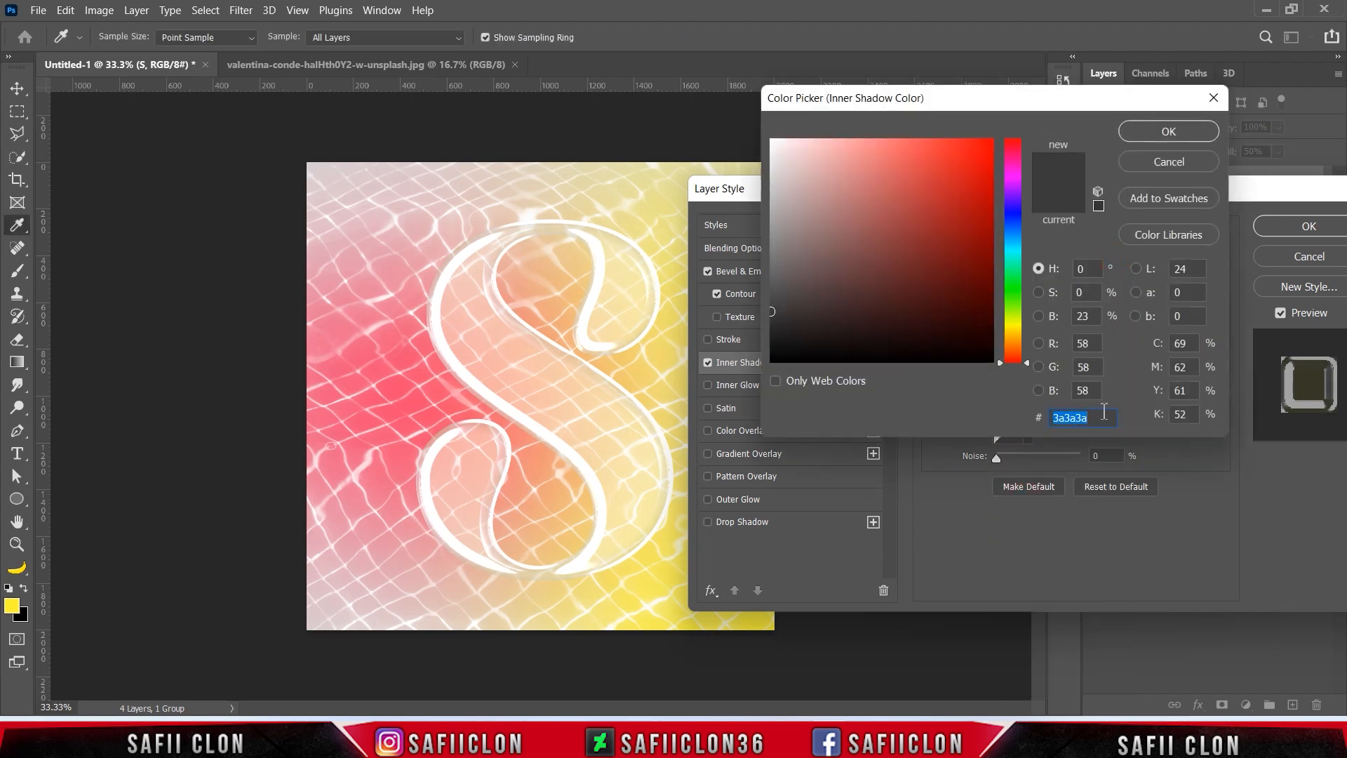
type("ff")
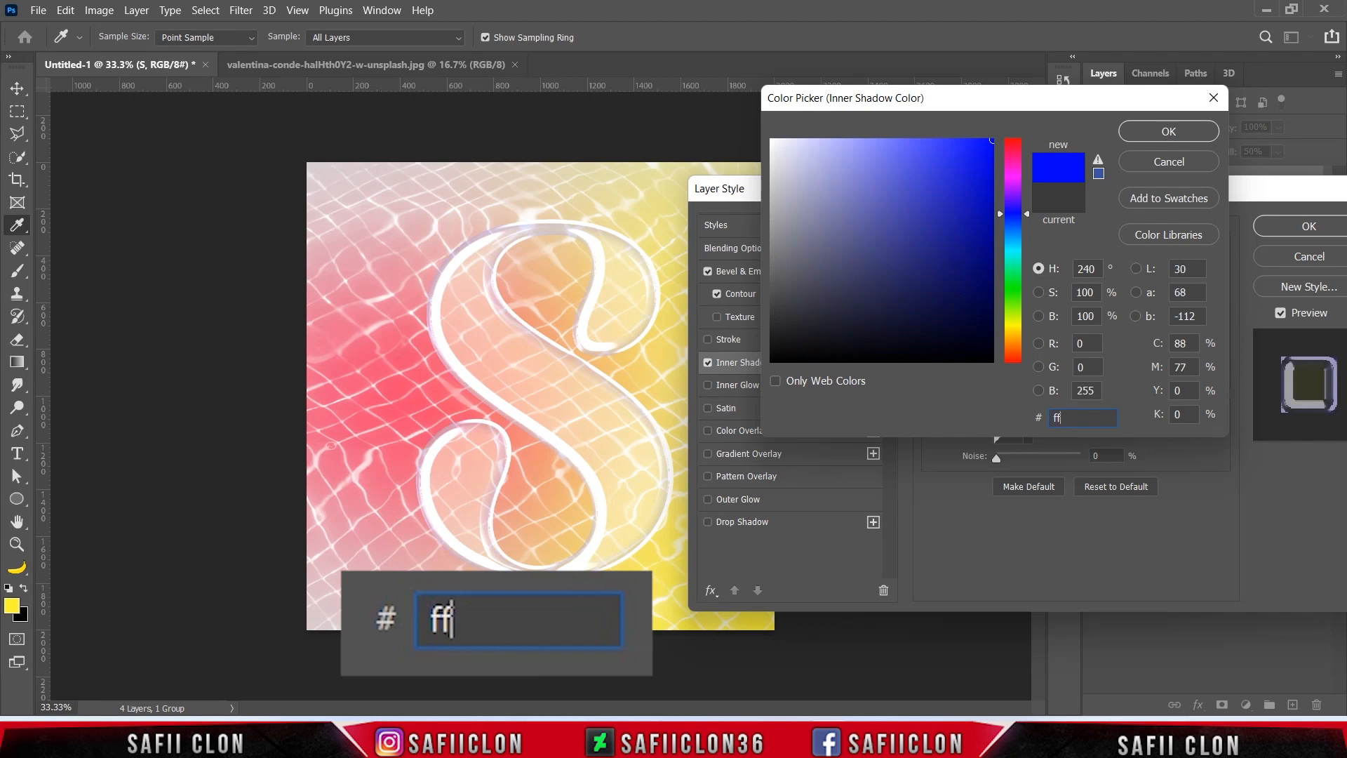
type("003e")
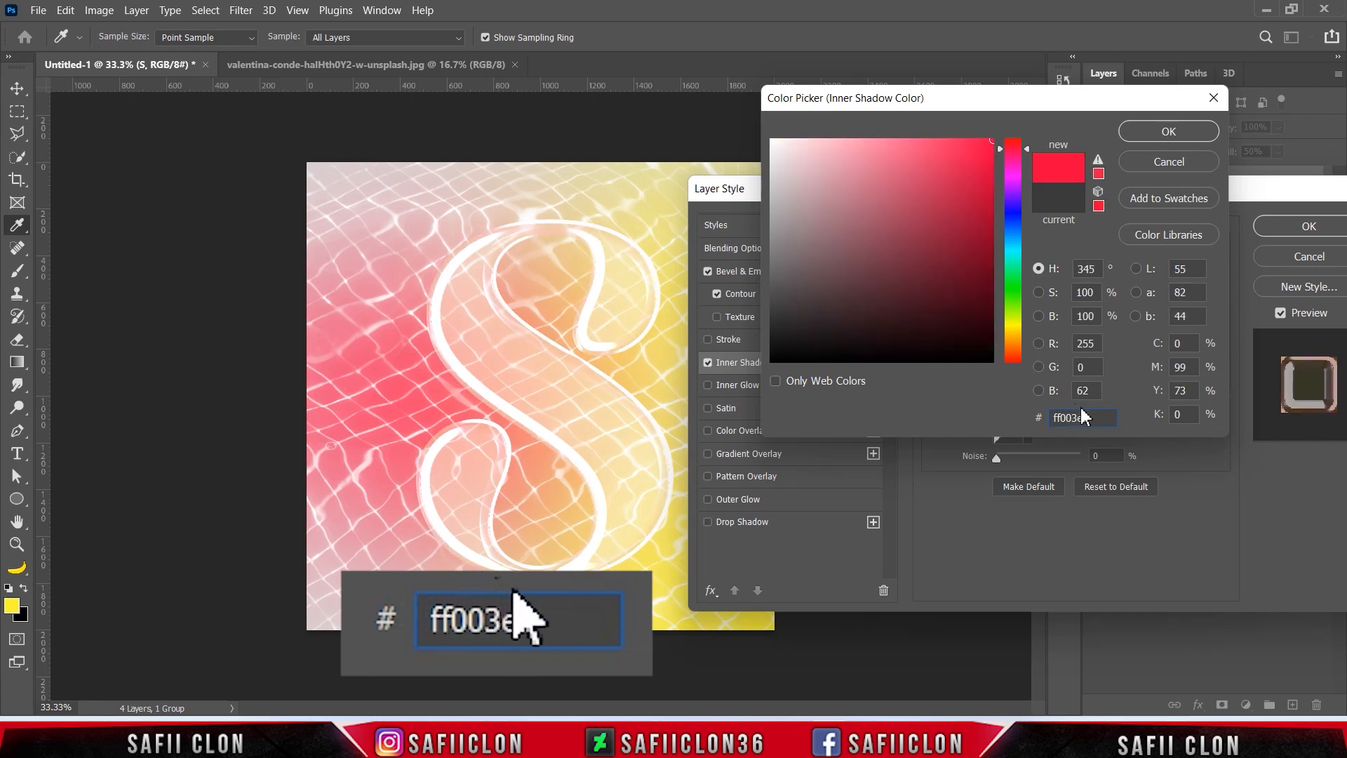
left_click(1142, 133)
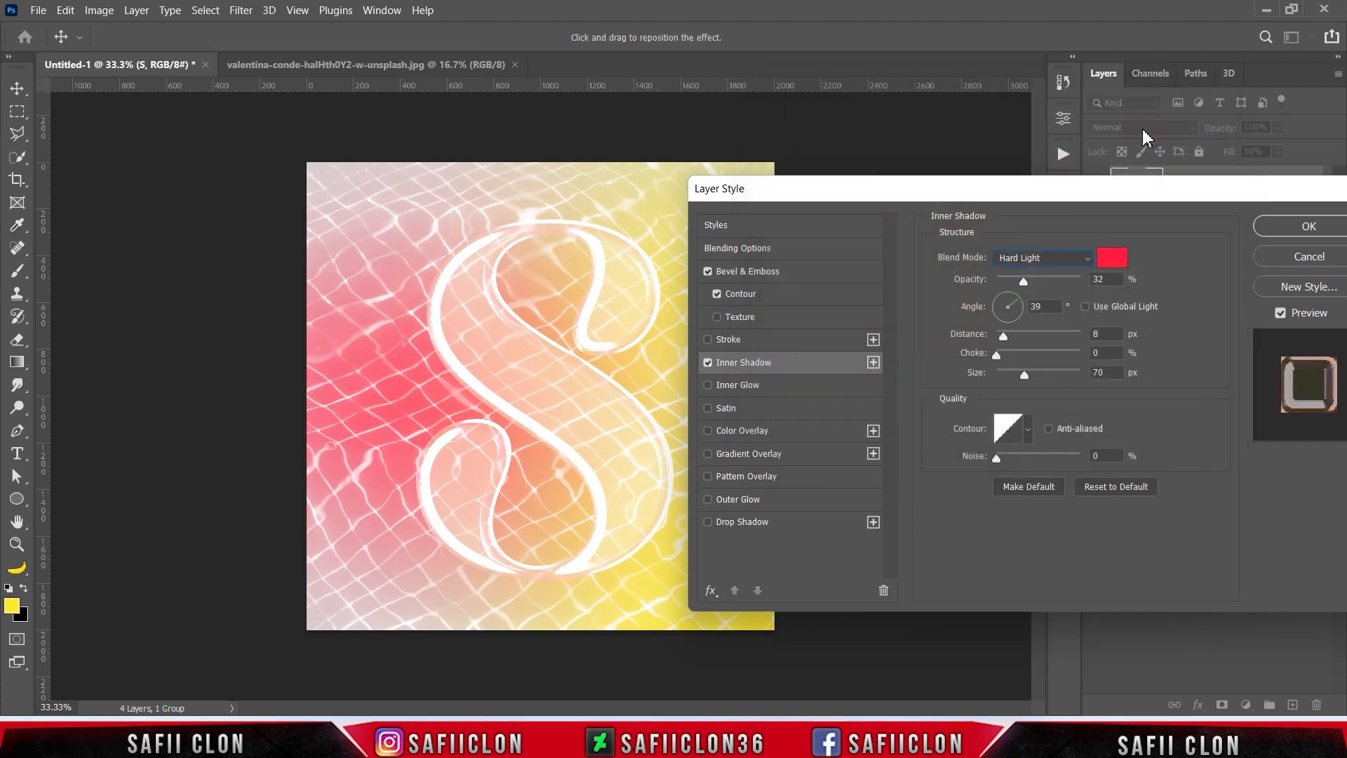
- Set the inner shadow to 83% opacity, -95° angle, 32 px distance, 0% choke and 27 px size
left_click_drag(1025, 280, 1055, 281)
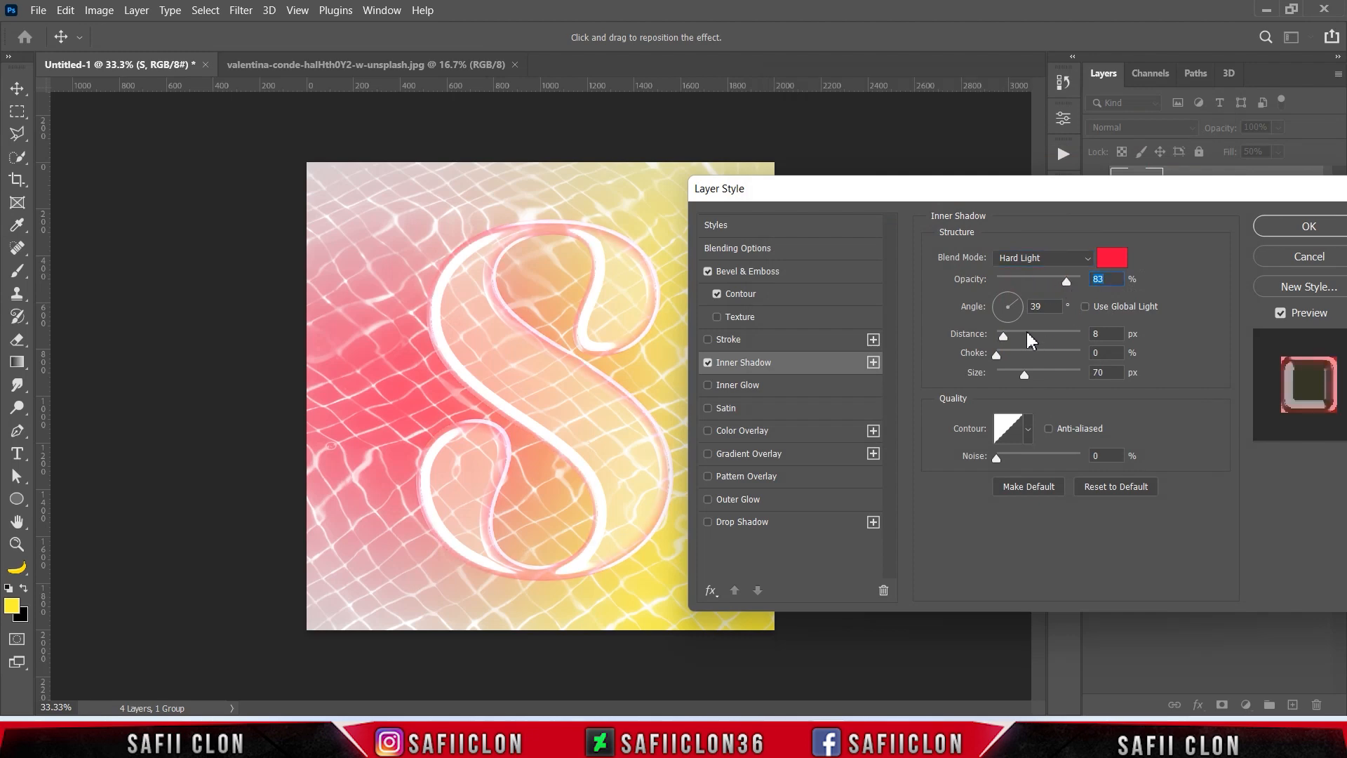
left_click_drag(1016, 301, 1008, 323)
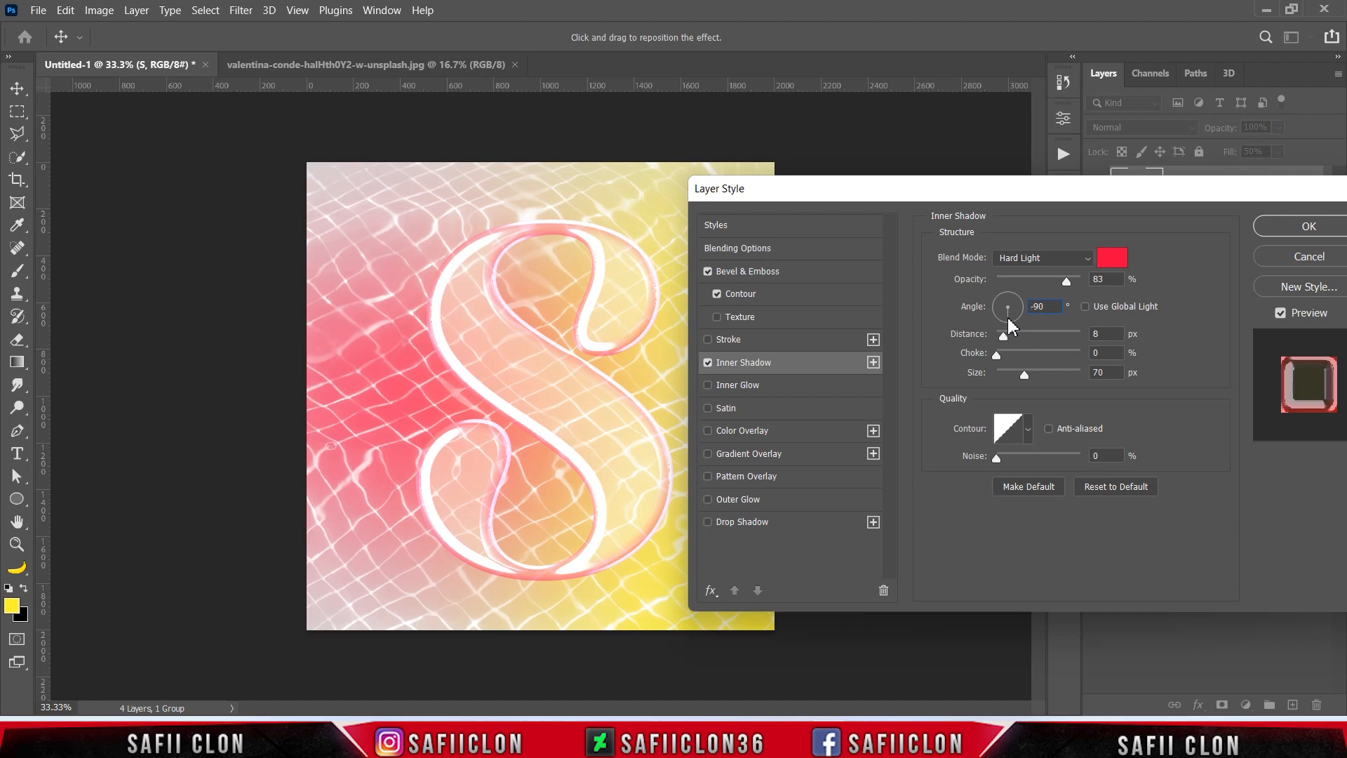
mouse_move(1006, 325)
left_mouse_down()
mouse_move(1038, 342)
mouse_move(1023, 345)
left_mouse_up()
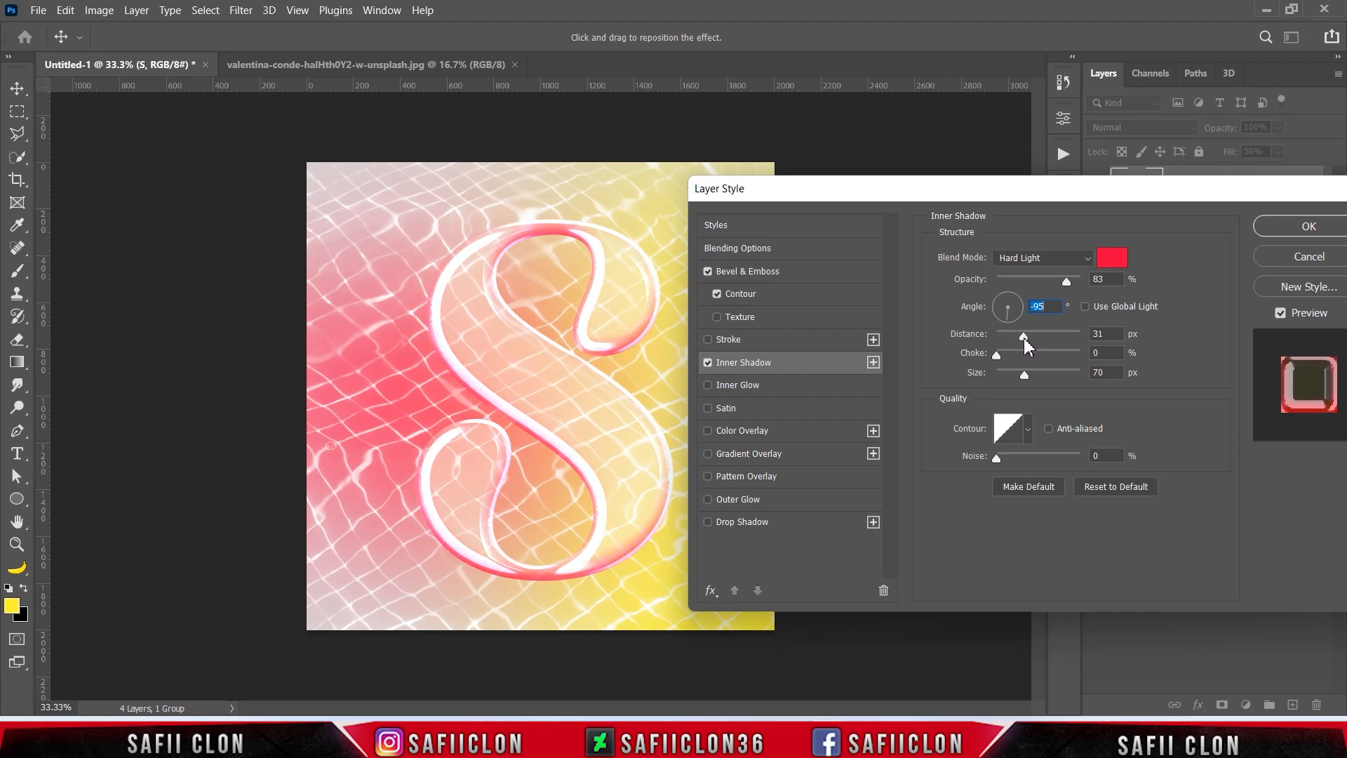
left_click(996, 354)
left_click_drag(1028, 379, 1010, 375)
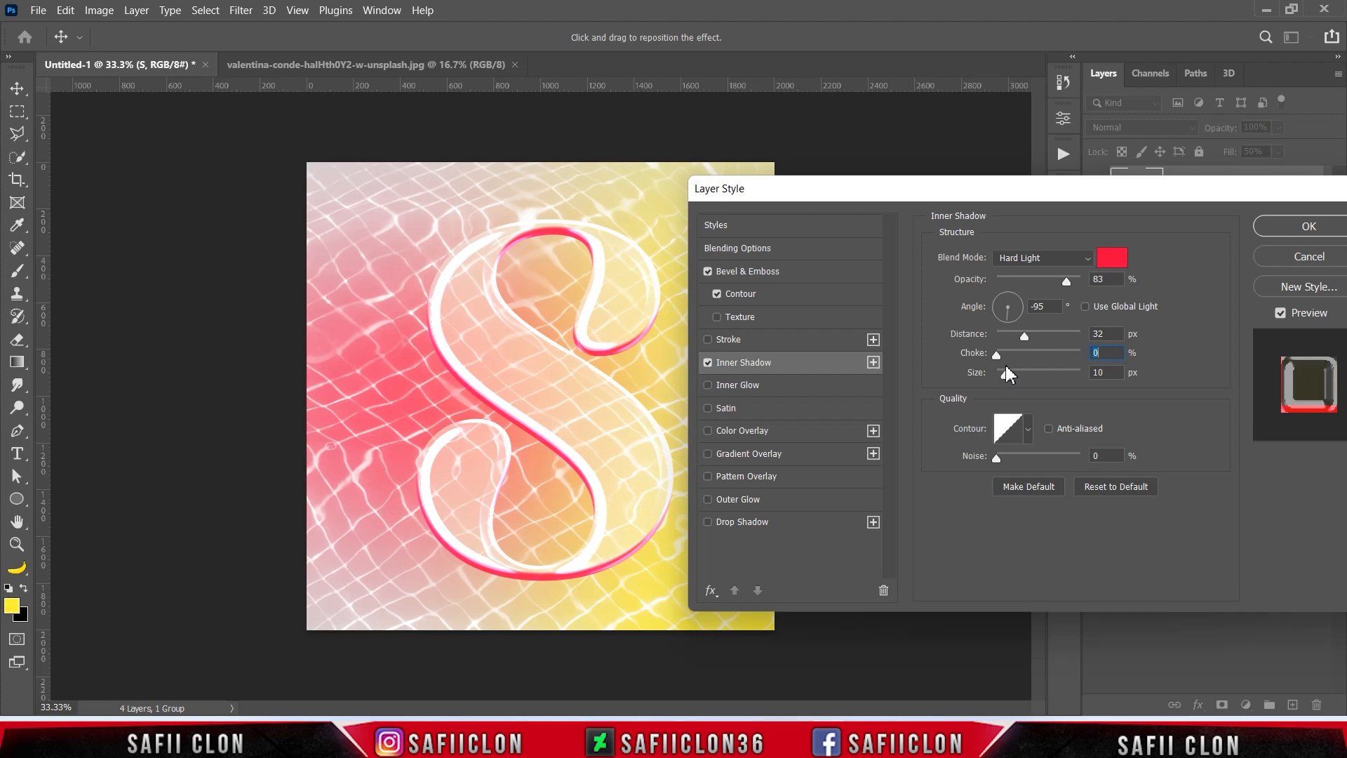
left_click(1006, 374)
left_click_drag(1006, 375, 1014, 380)
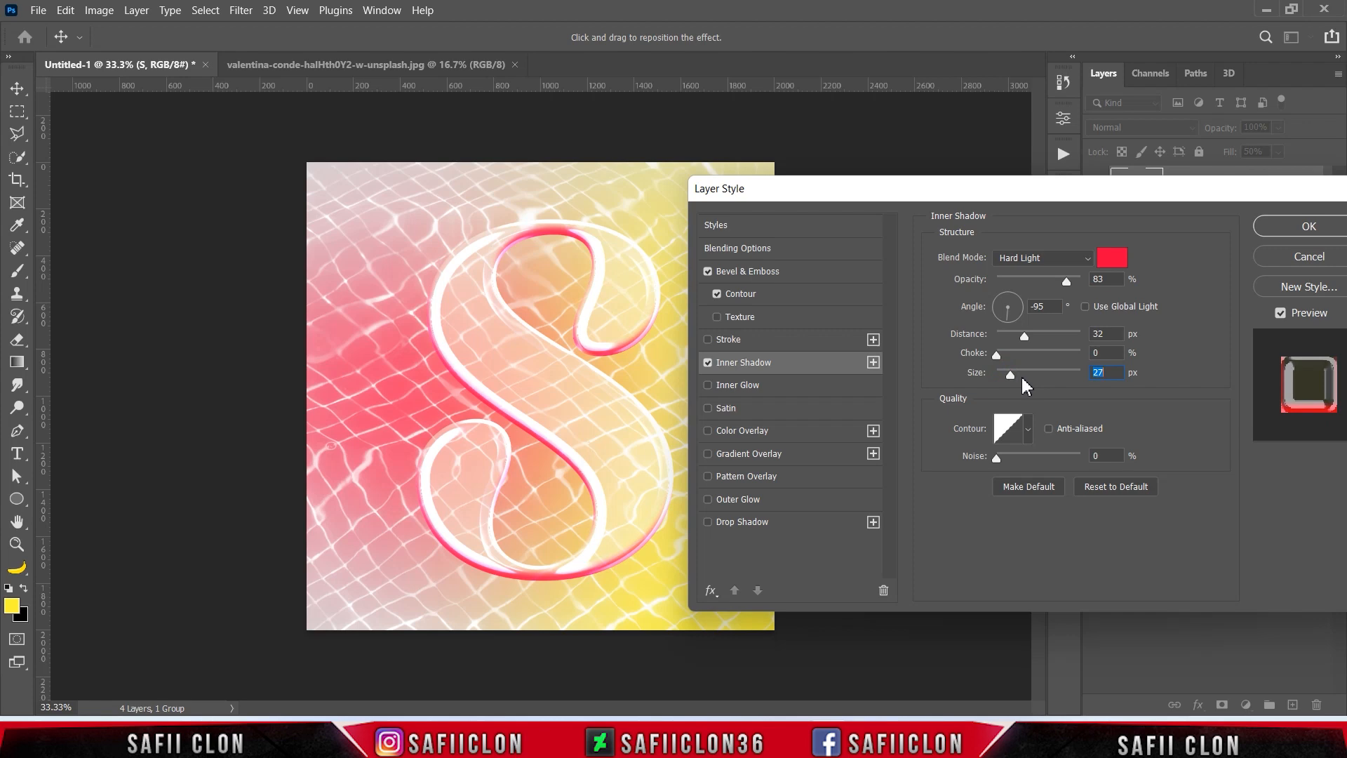
- Add a second Inner Shadow and set its lower instance to white in Linear Dodge (Add) mode
left_click(872, 362)
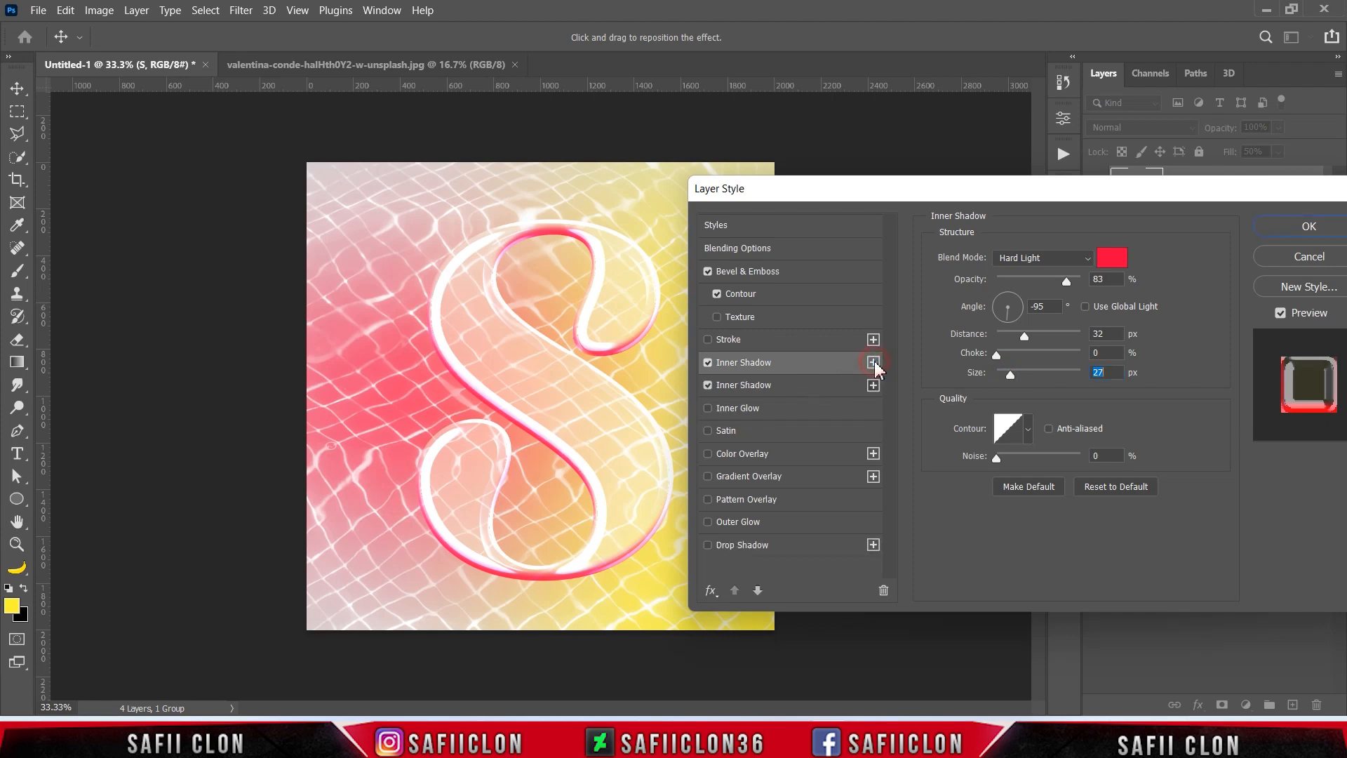
left_click(805, 387)
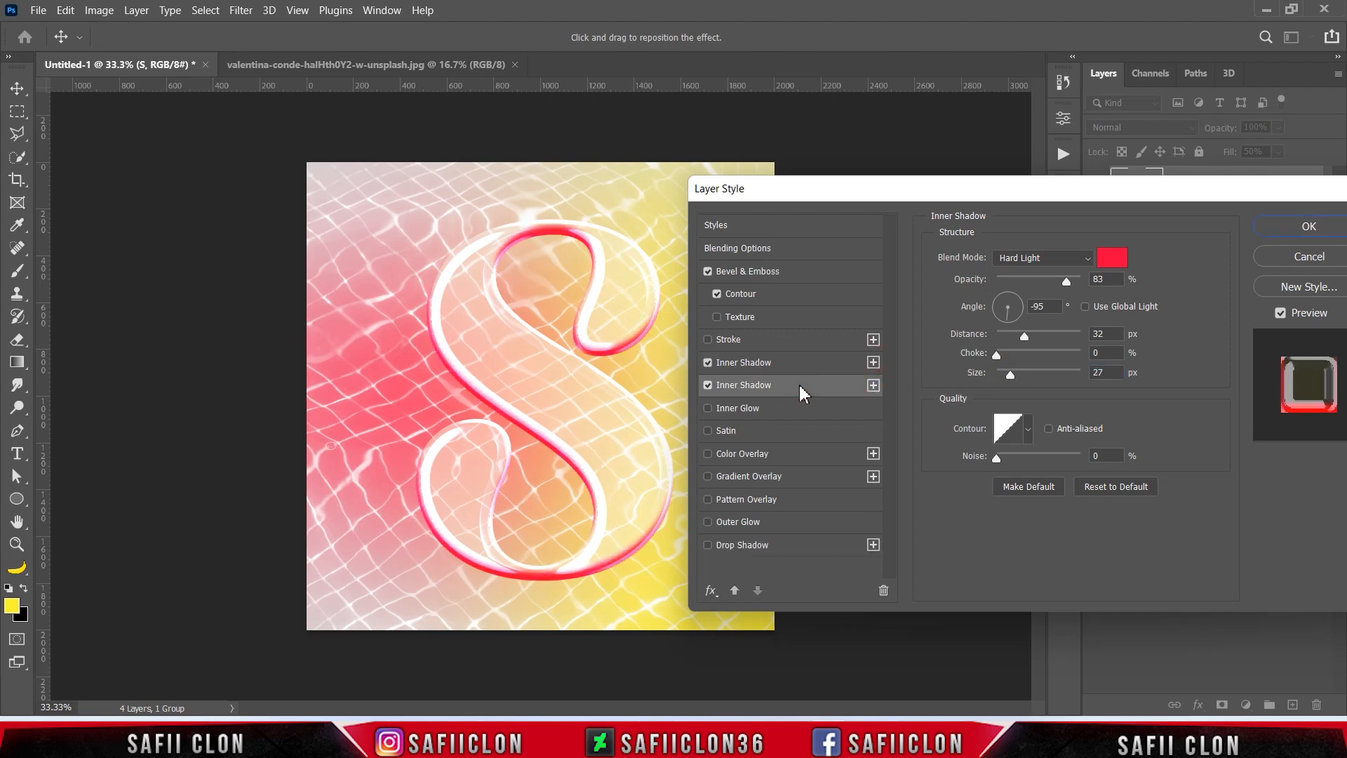
left_click(1018, 258)
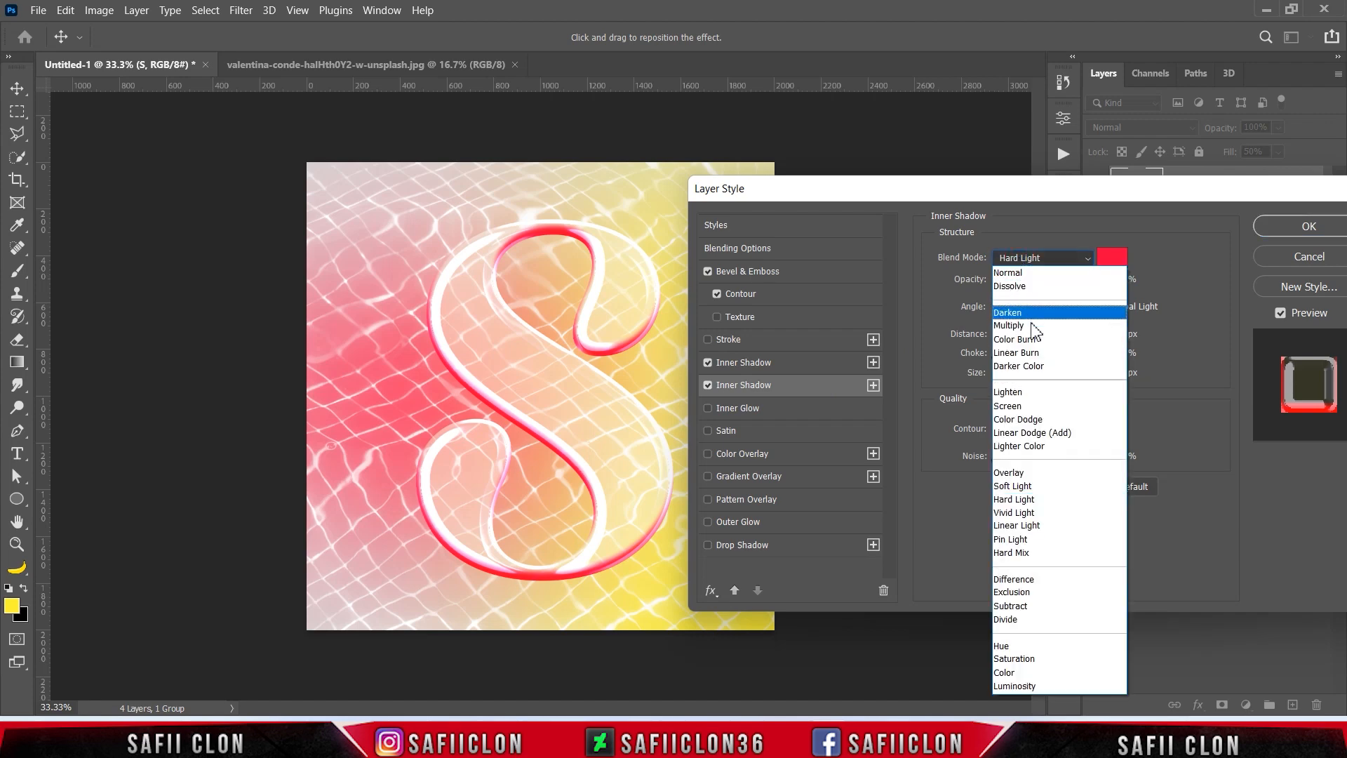
left_click(1031, 433)
left_click(1112, 258)
left_click(830, 196)
left_click_drag(828, 194, 757, 139)
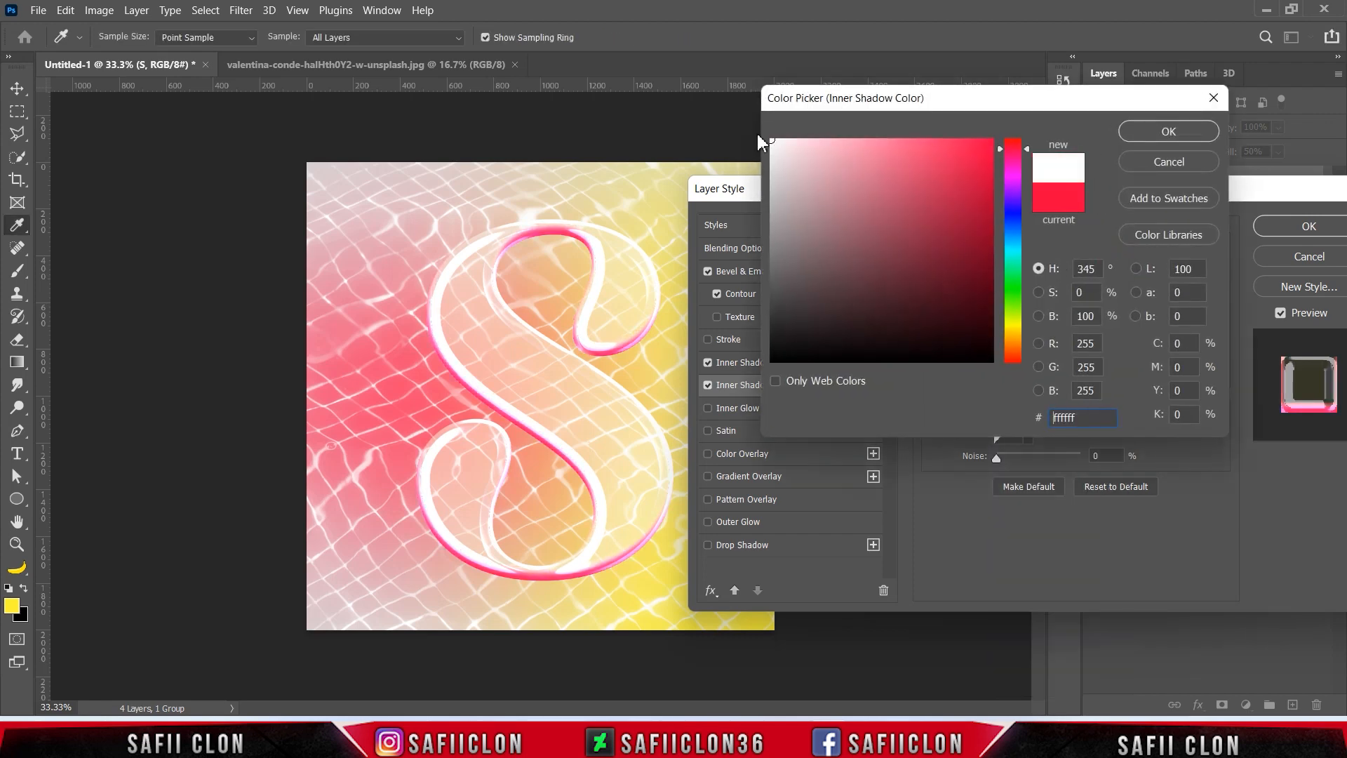
left_click(1151, 131)
- Set the white inner shadow to 100% opacity, -90° angle and 20 px distance, keeping choke at 0% and size at 27 px
left_click(1069, 281)
left_click_drag(1072, 286, 1094, 279)
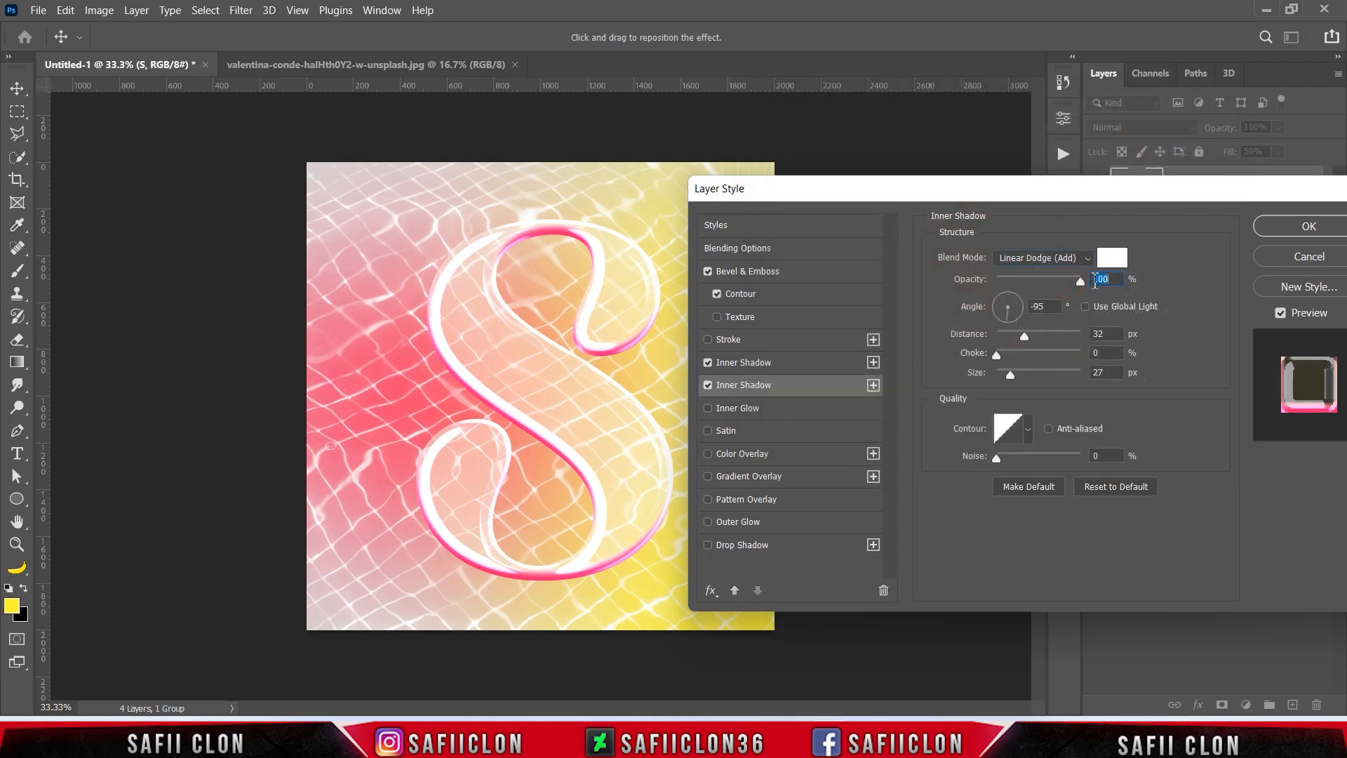
left_click(1008, 321)
left_click_drag(1023, 335, 1012, 336)
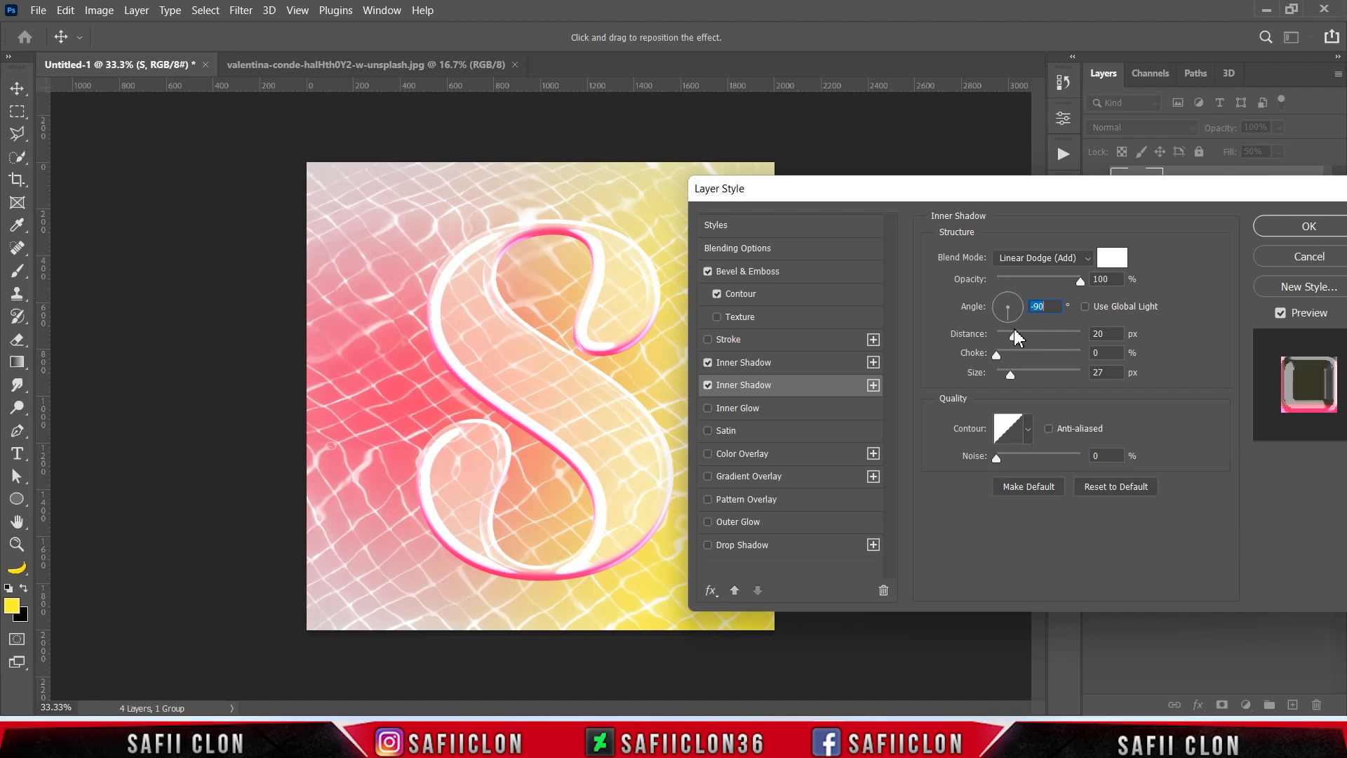
left_click(996, 354)
mouse_move(1010, 374)
left_mouse_down()
mouse_move(1024, 373)
mouse_move(1010, 374)
left_mouse_up()
- Add an Inner Glow to the S layer in Soft Light mode with the colour ffffff at 100% opacity
left_click(758, 410)
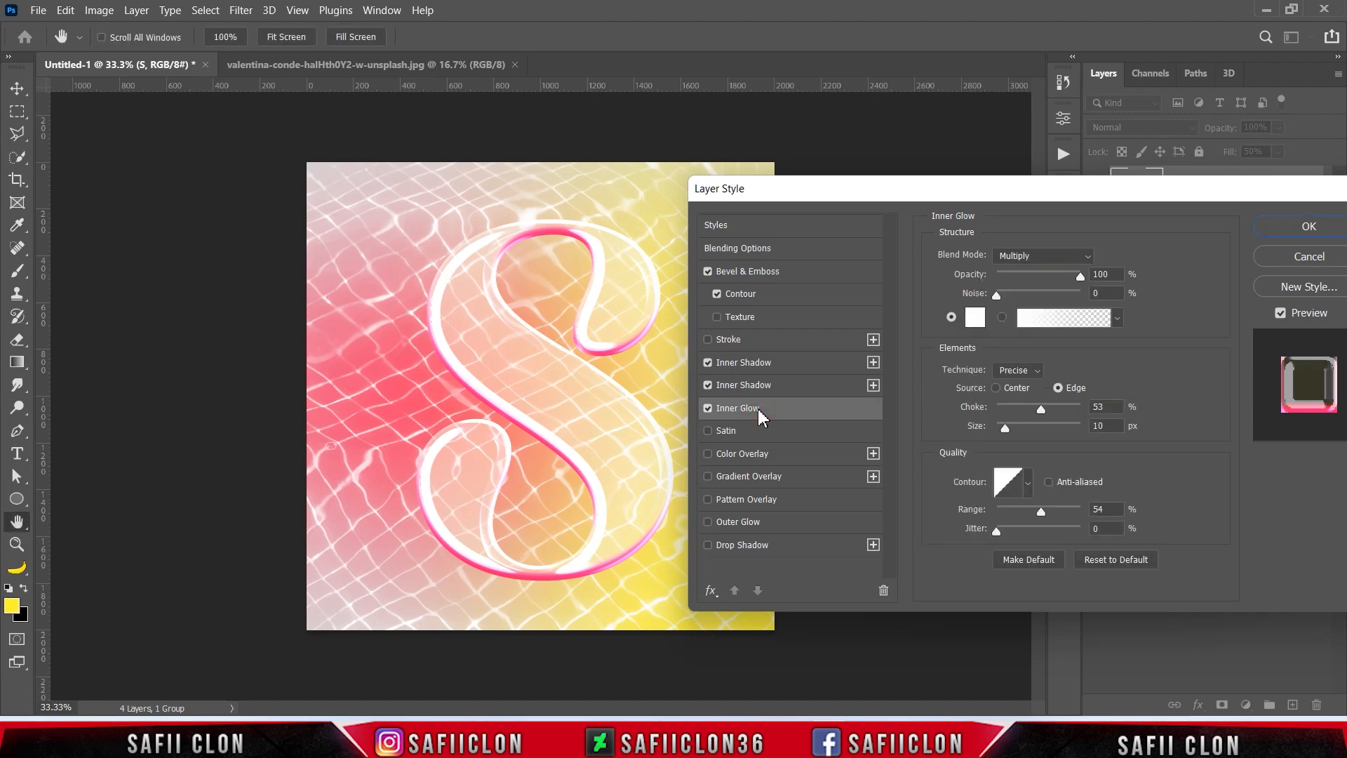
left_click(1053, 257)
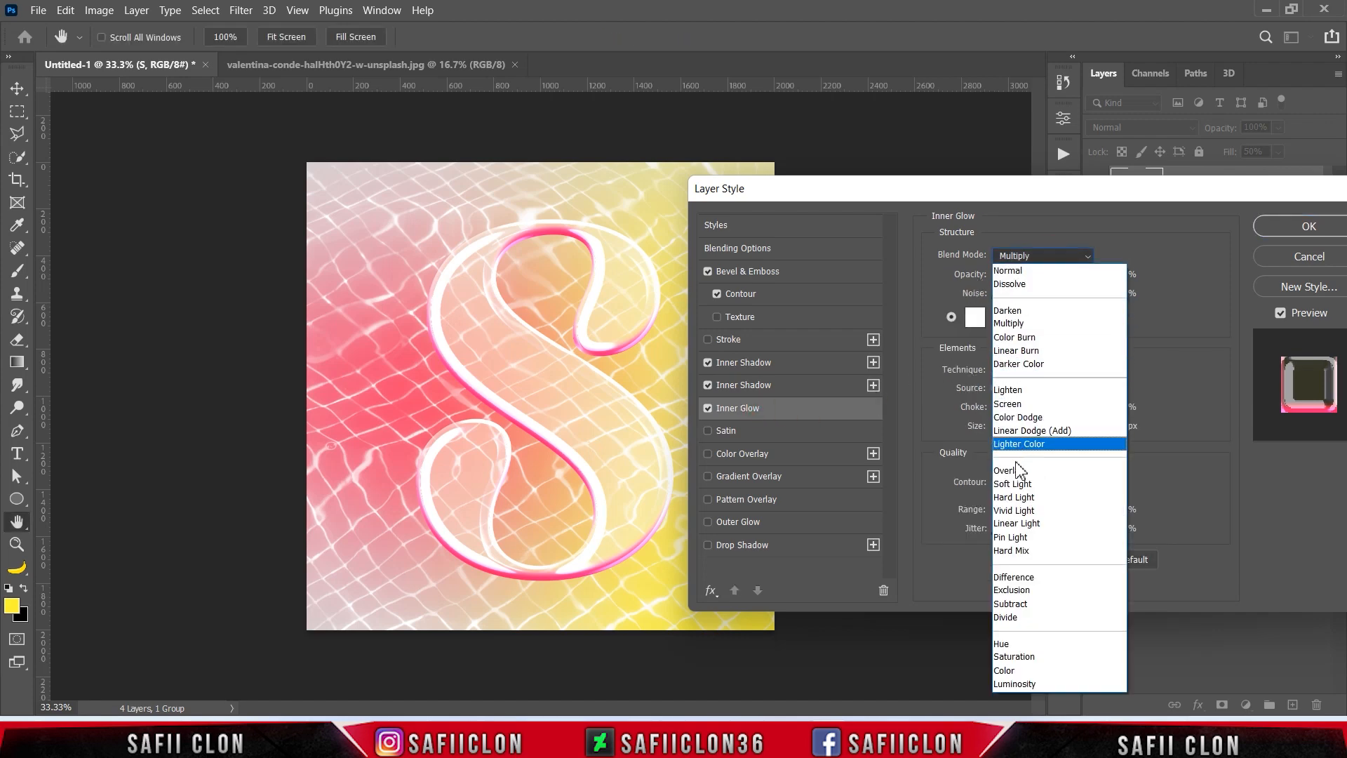
left_click(1016, 485)
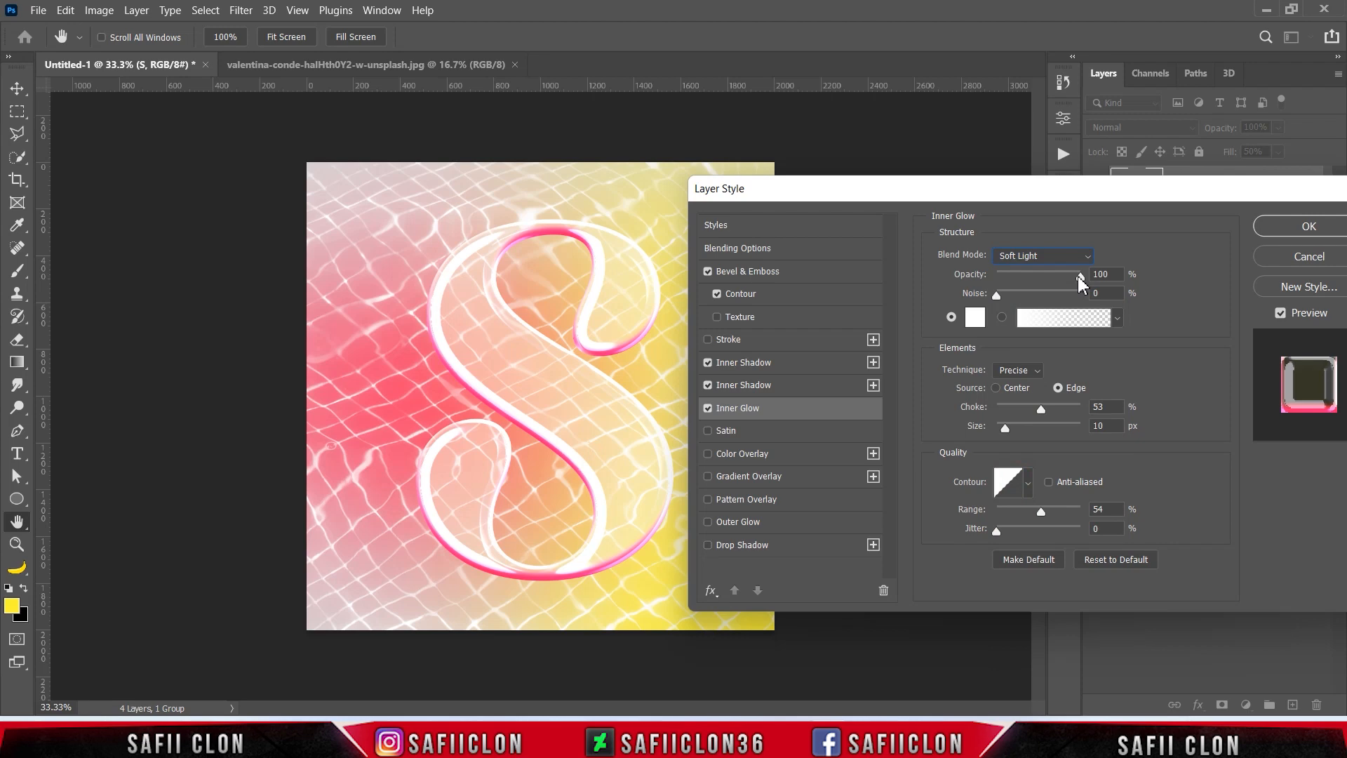
left_click(975, 317)
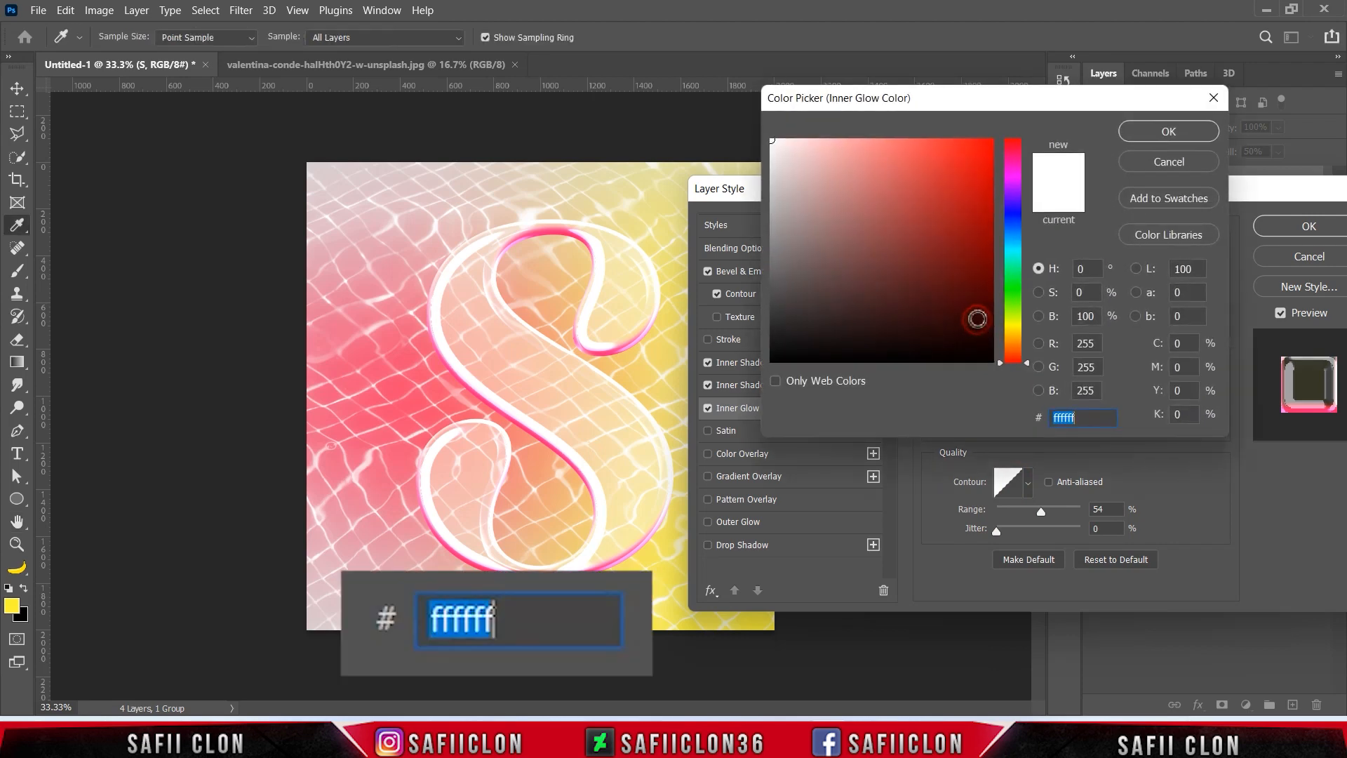
left_click(1165, 133)
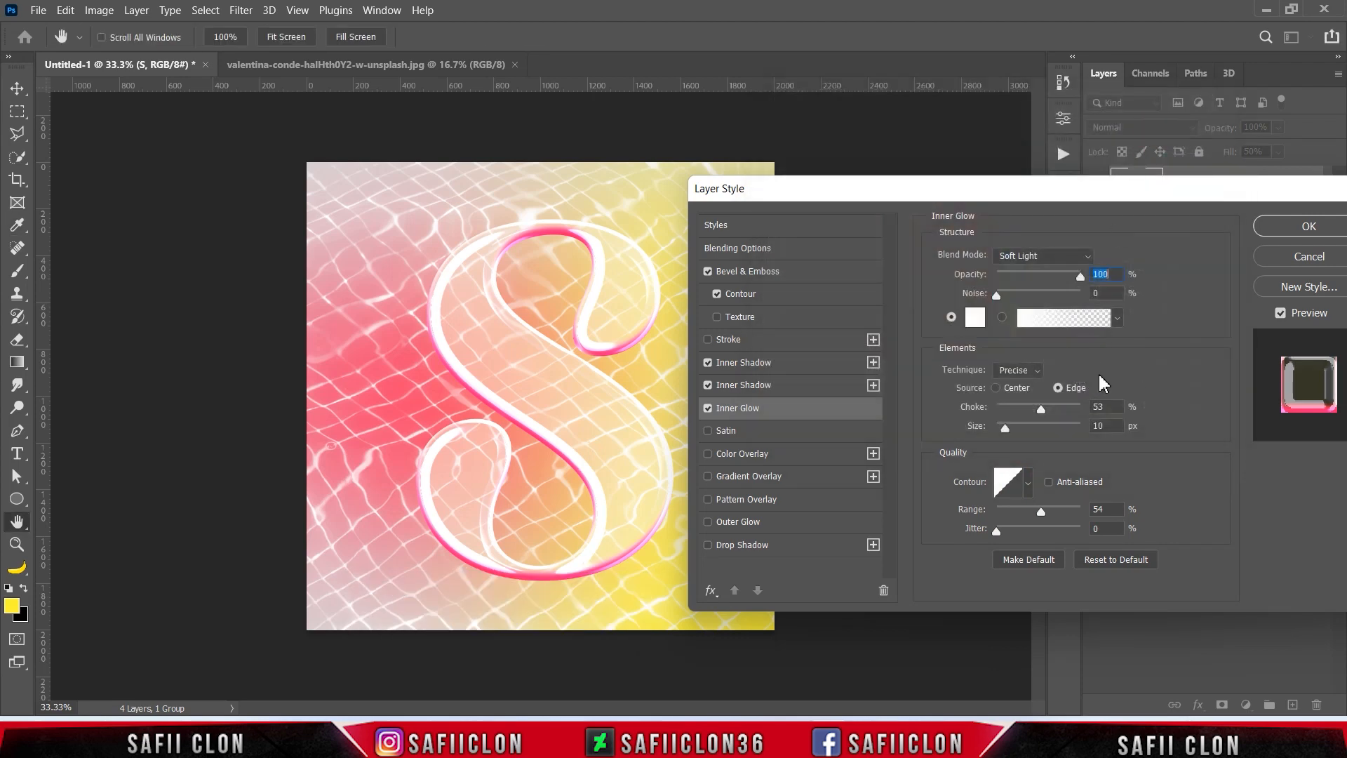
- Set the inner glow's choke to 19% and size to 57 px, with the linear contour and a 54% range
left_click_drag(1041, 408, 1028, 412)
mouse_move(1005, 428)
left_mouse_down()
mouse_move(1052, 431)
mouse_move(1028, 428)
left_mouse_up()
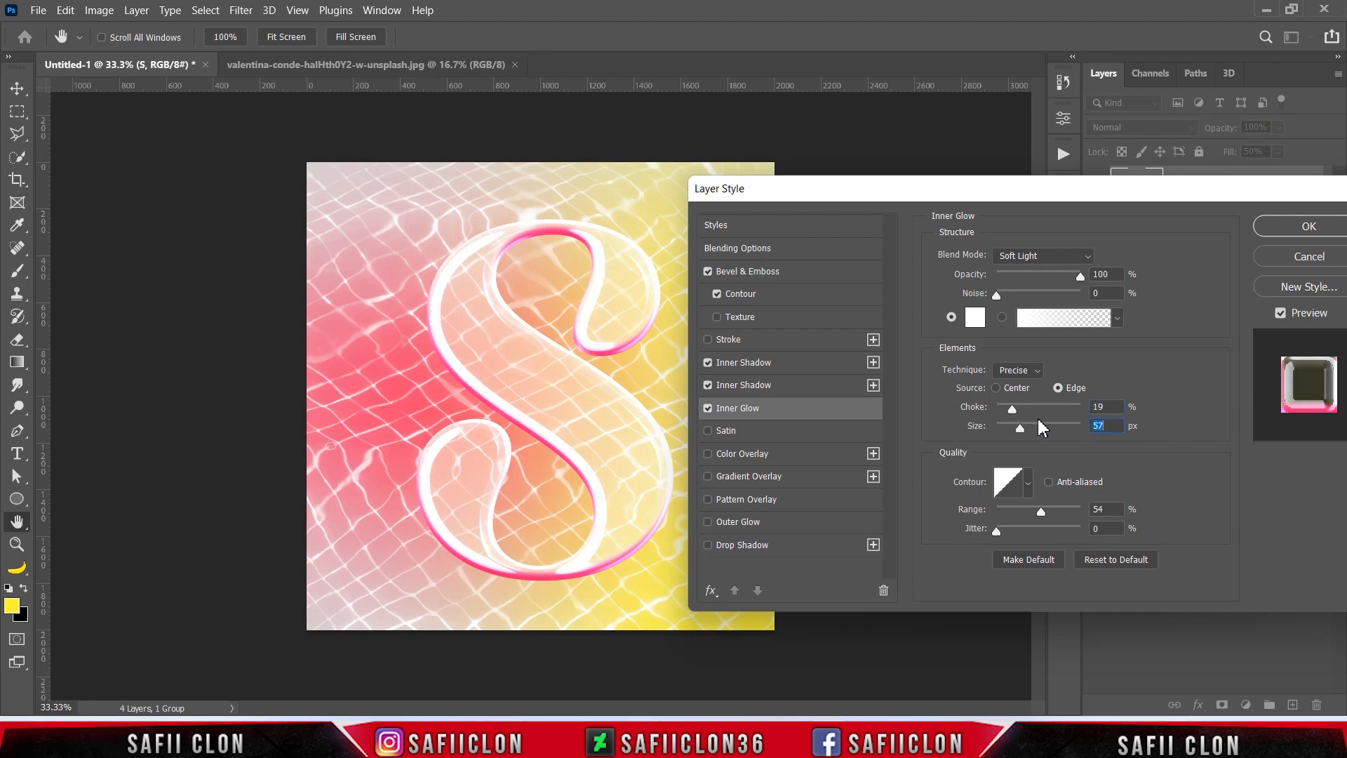
left_click(1028, 486)
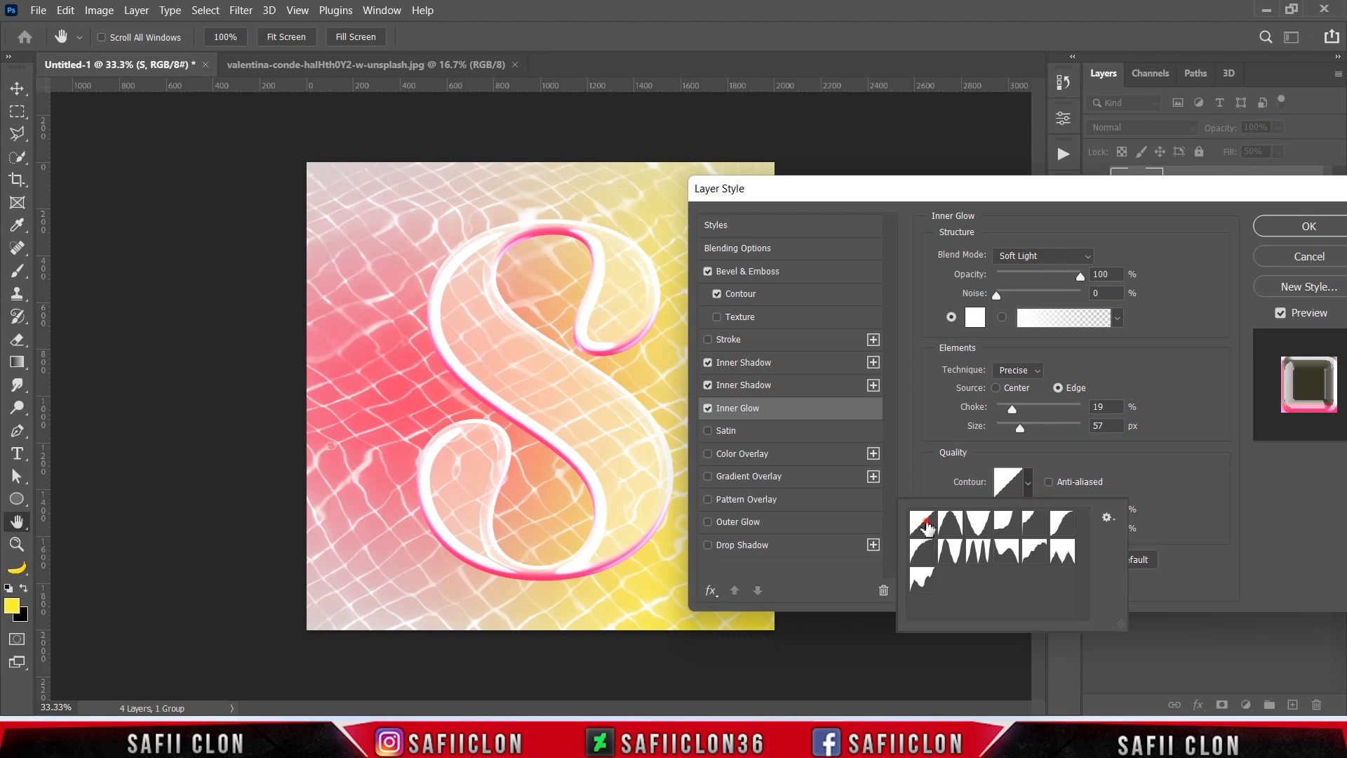
left_click(1028, 480)
left_click(1041, 511)
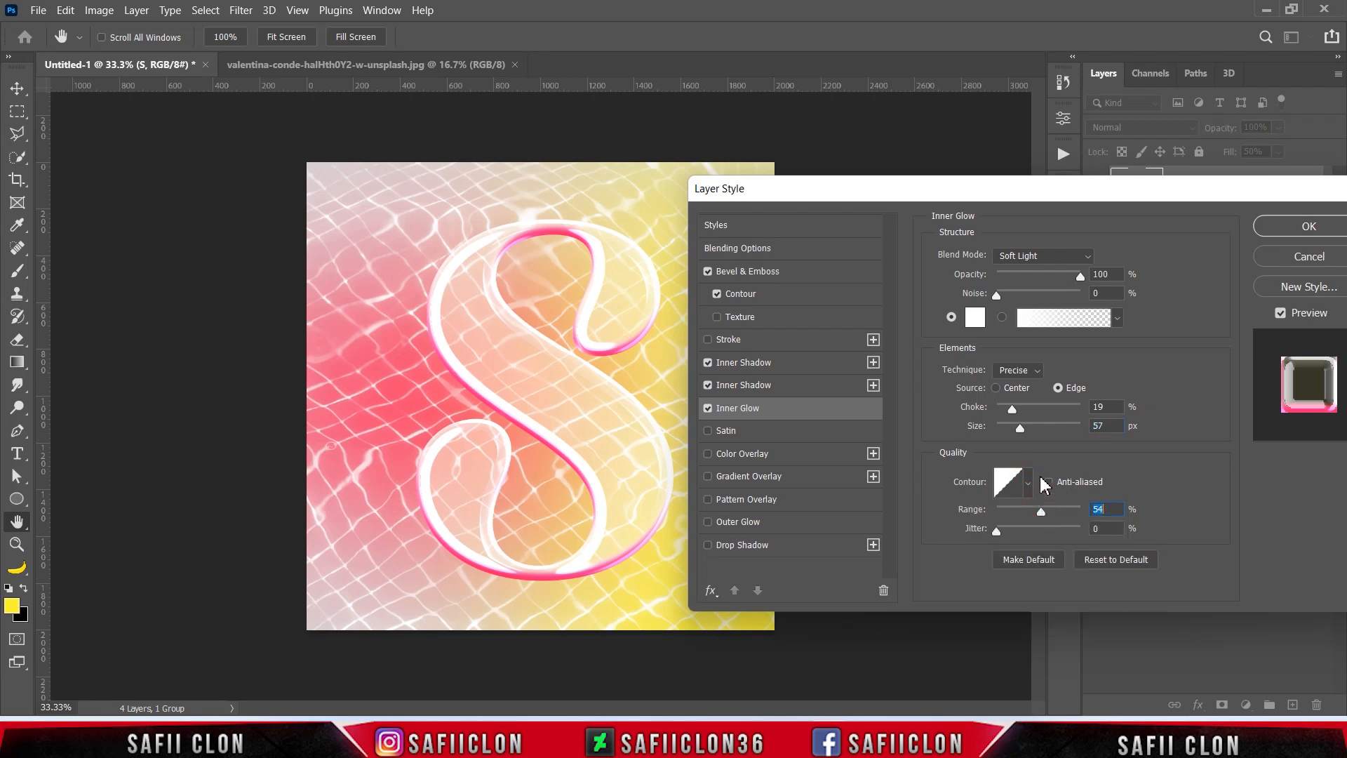
- Add a Satin effect to the S layer in Normal mode with white at 26% opacity
left_click(726, 430)
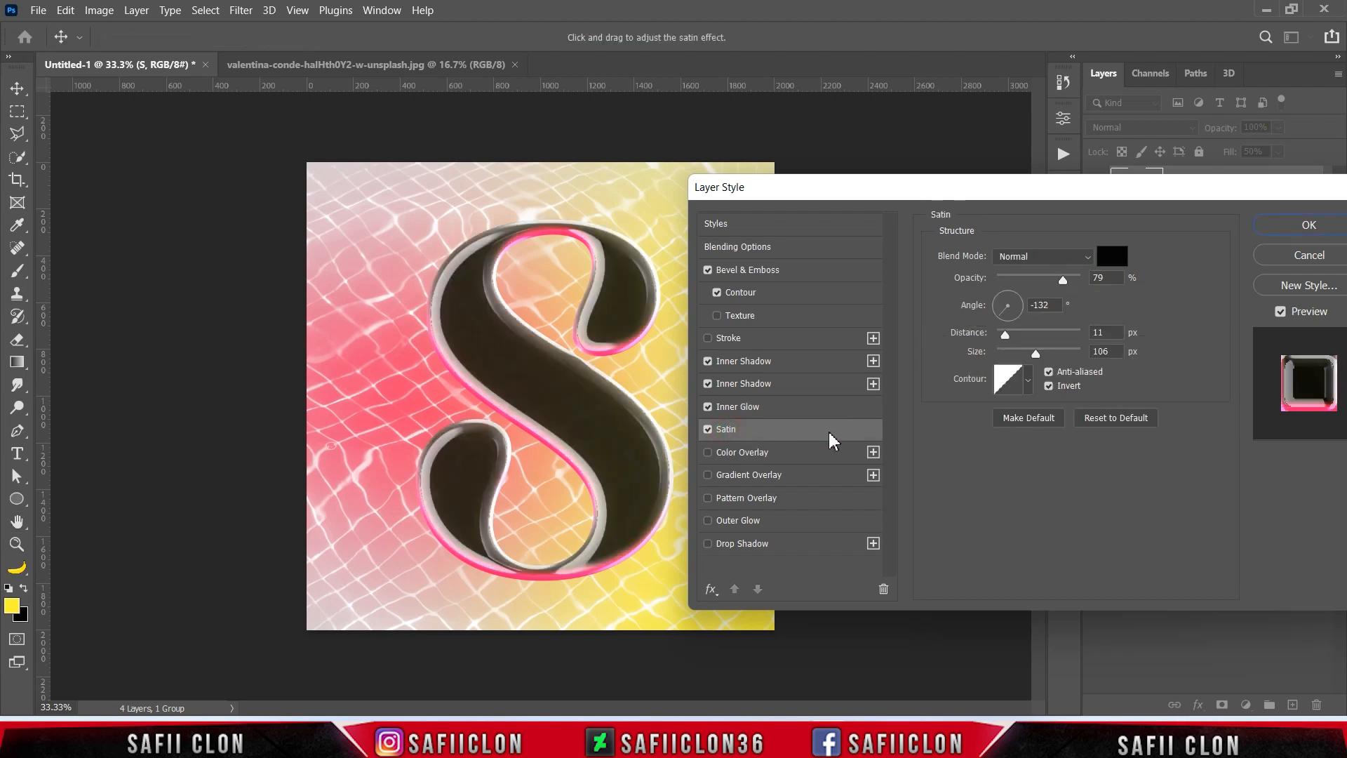
left_click(1050, 261)
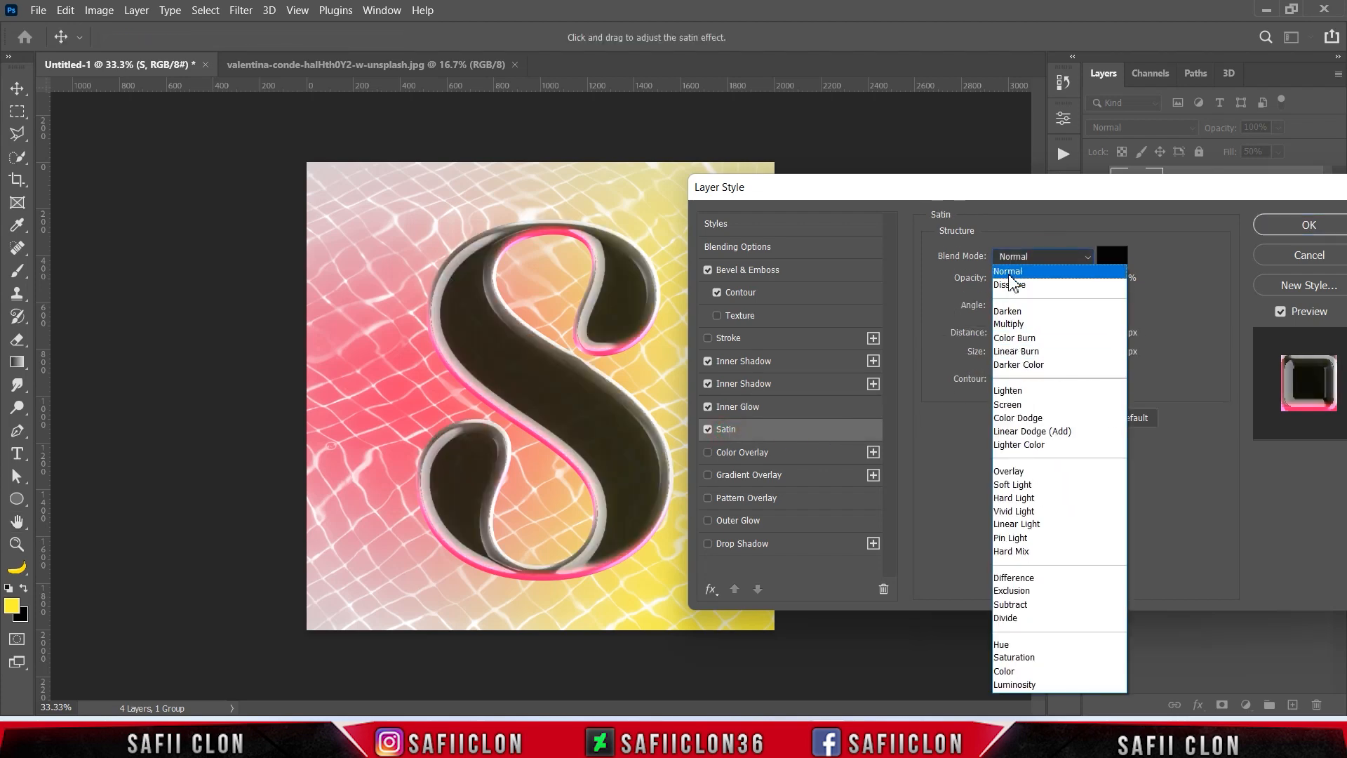
left_click(1010, 272)
left_click(1112, 257)
left_click_drag(786, 158, 761, 144)
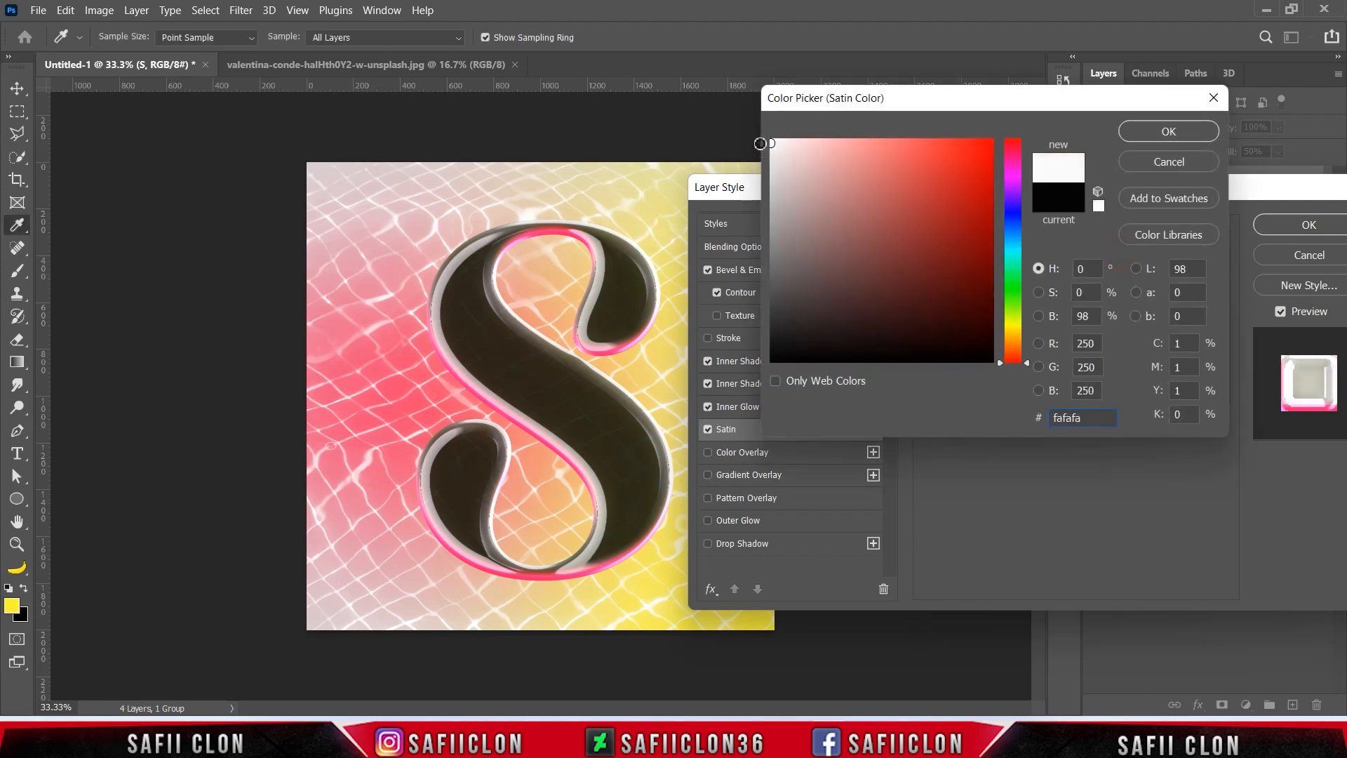
left_click(1154, 133)
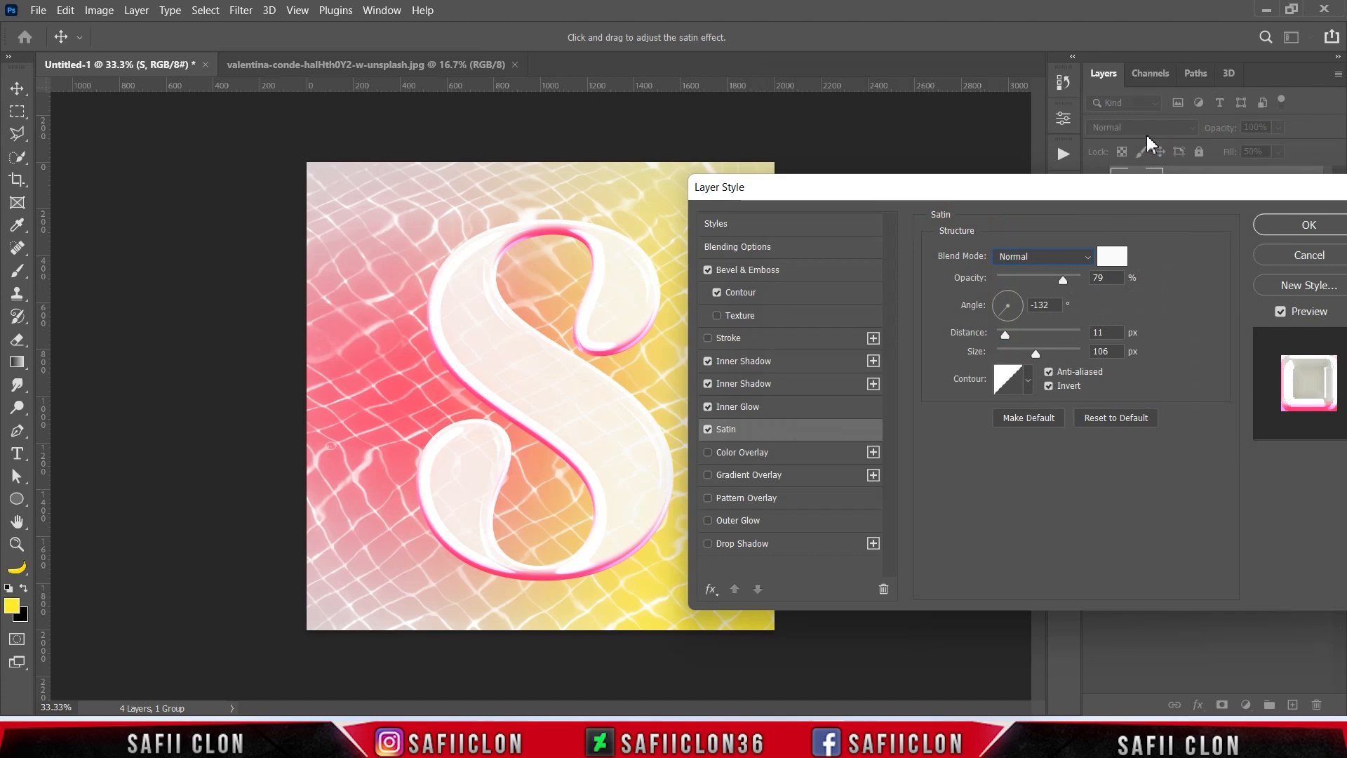
left_click_drag(1063, 280, 1026, 280)
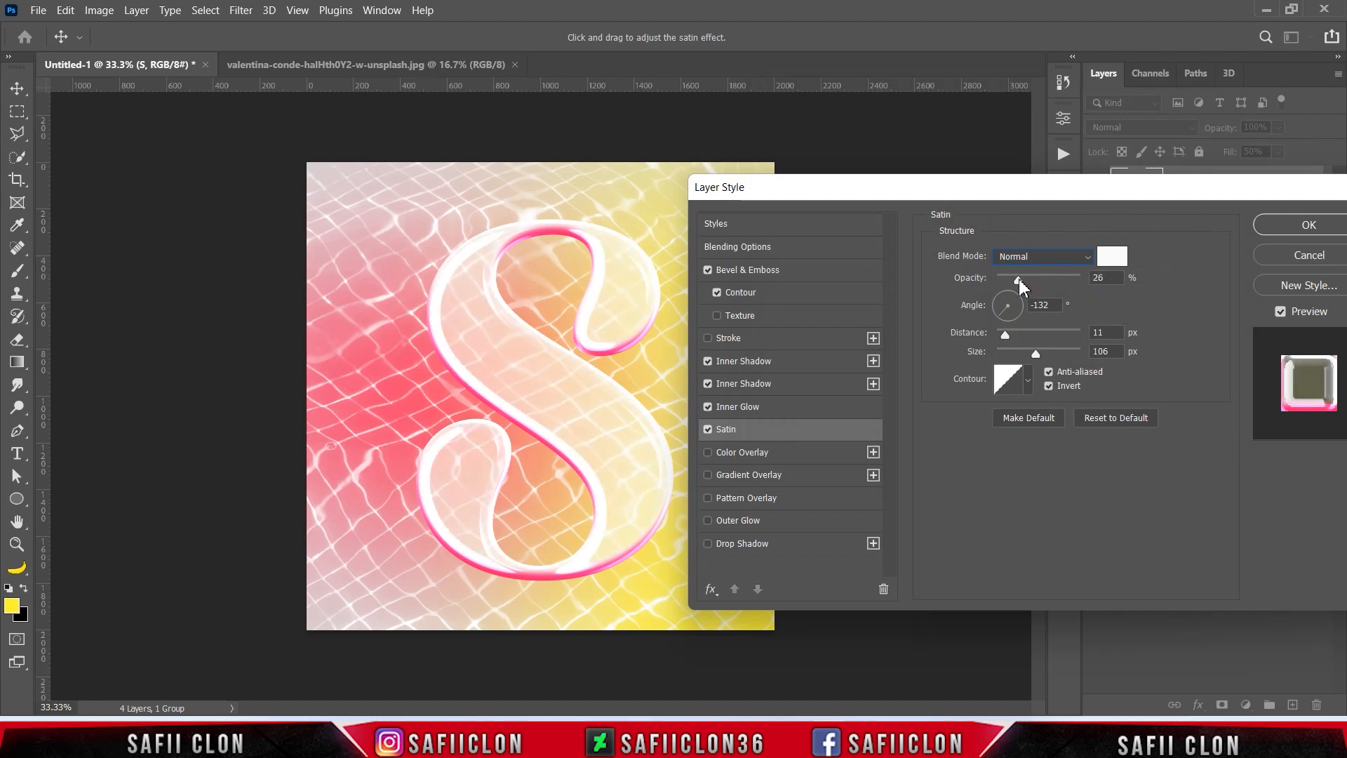
- Set the satin's angle to -25°, distance to 50 px and size to 32 px, using the inverted-cone contour
left_click_drag(1009, 313, 1023, 315)
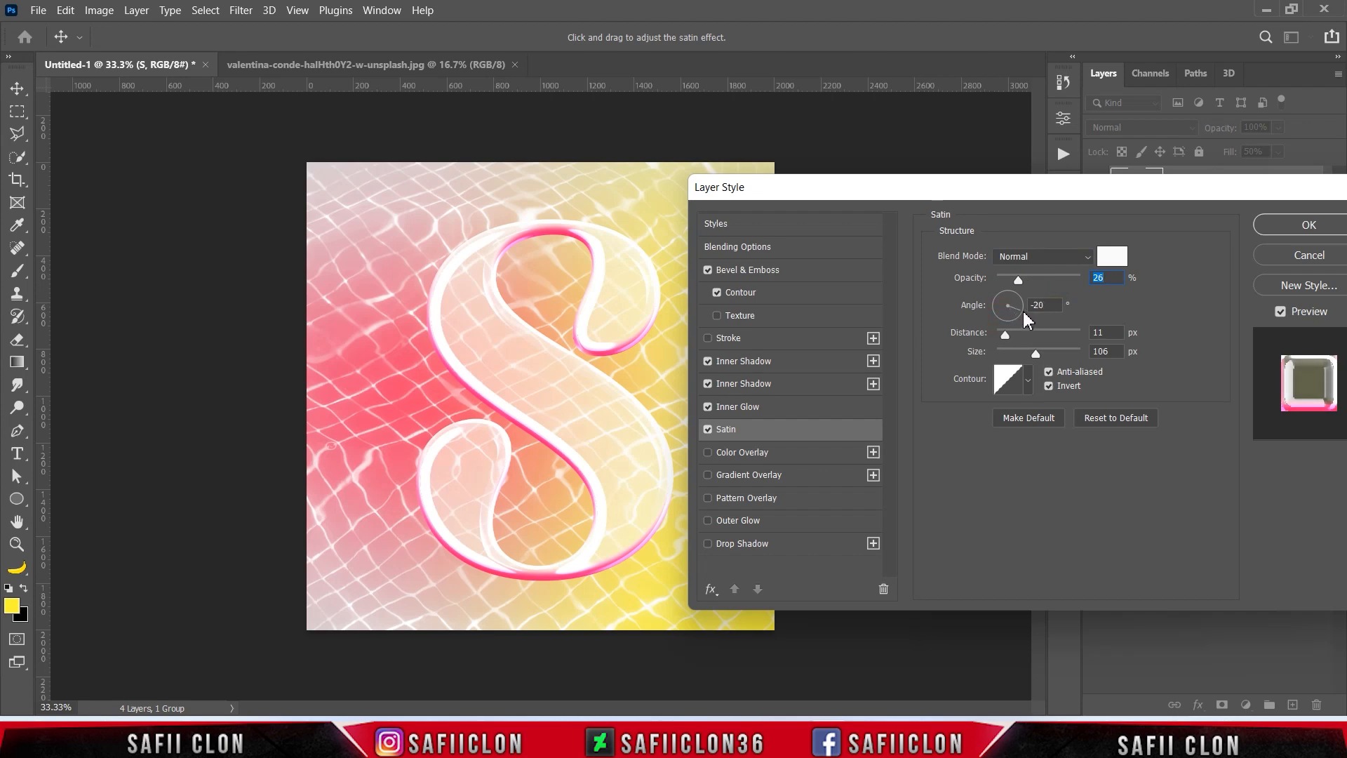
left_click(1042, 310)
left_click(1027, 380)
left_click(980, 421)
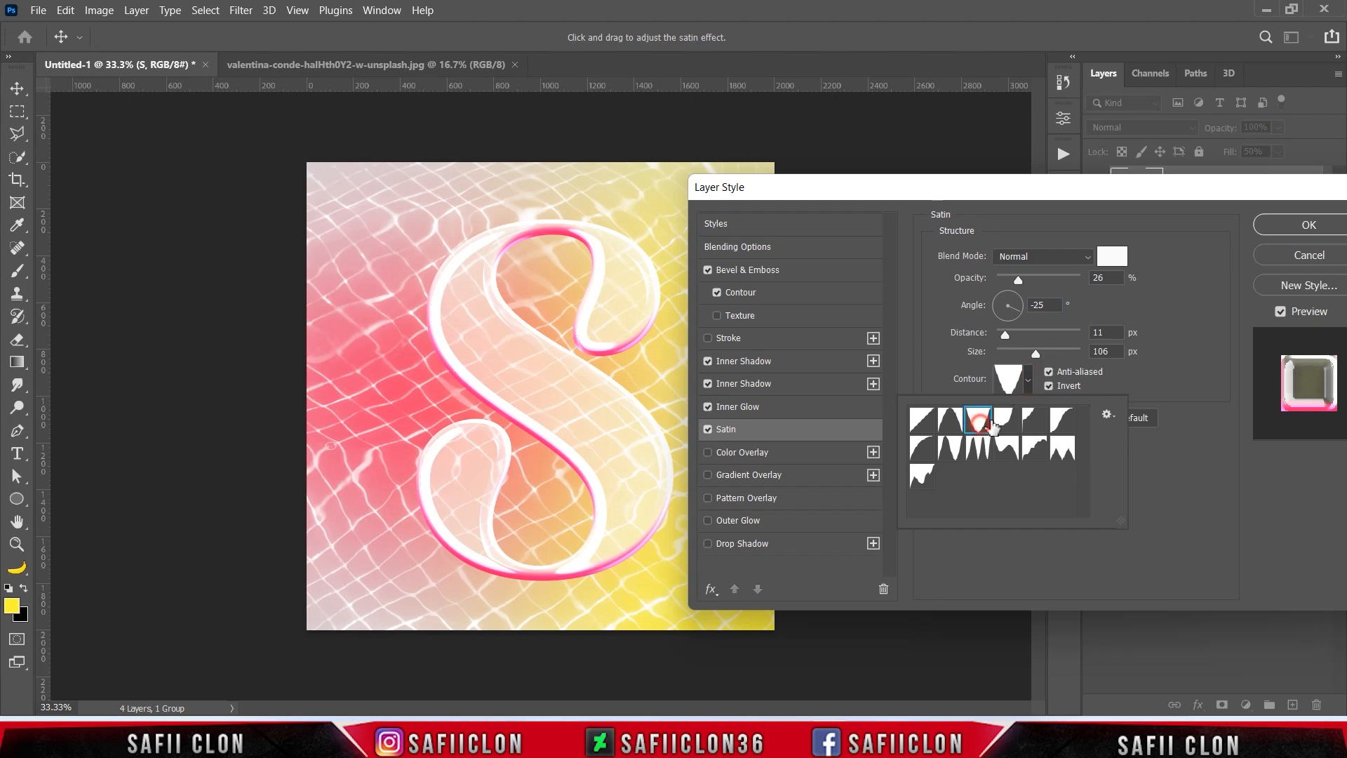
left_click(1029, 382)
left_click_drag(1005, 335, 1036, 343)
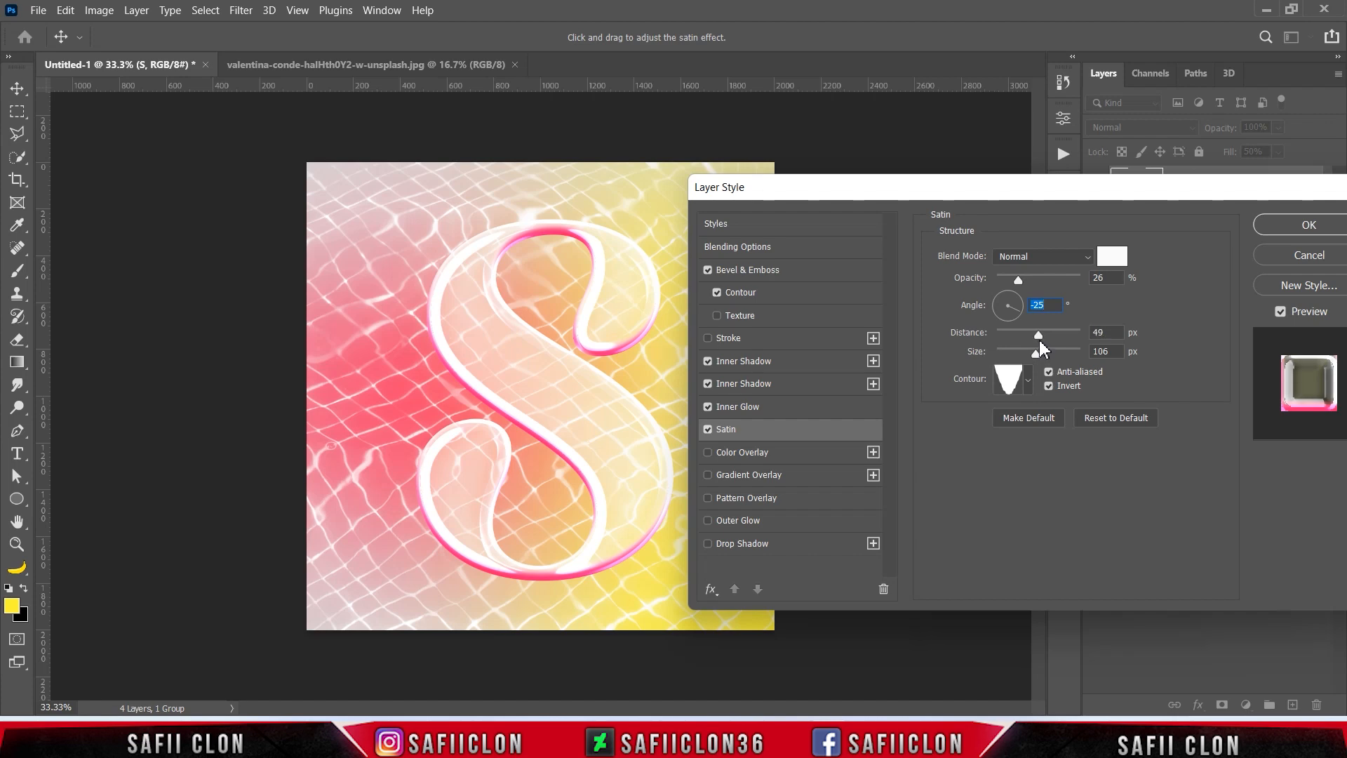
left_click_drag(1037, 352, 1019, 358)
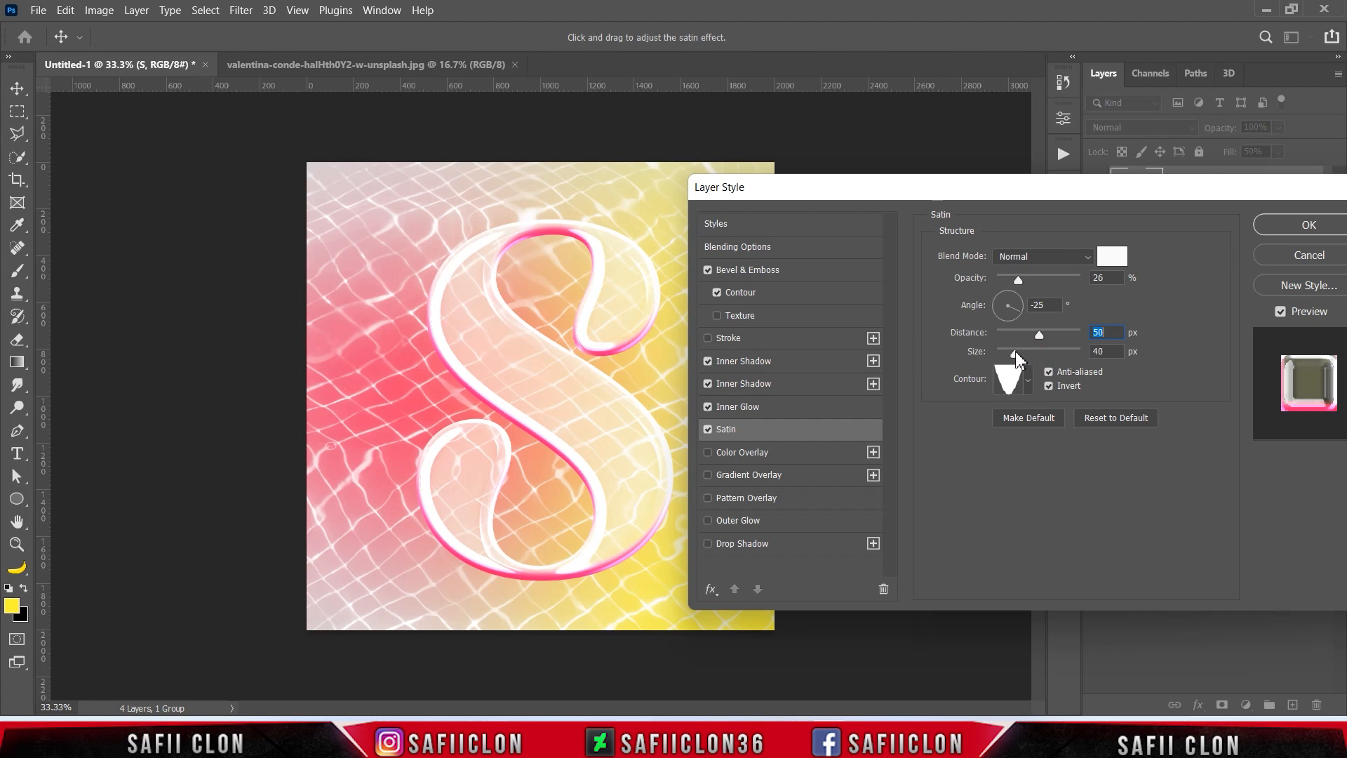
left_click_drag(1012, 350, 1012, 350)
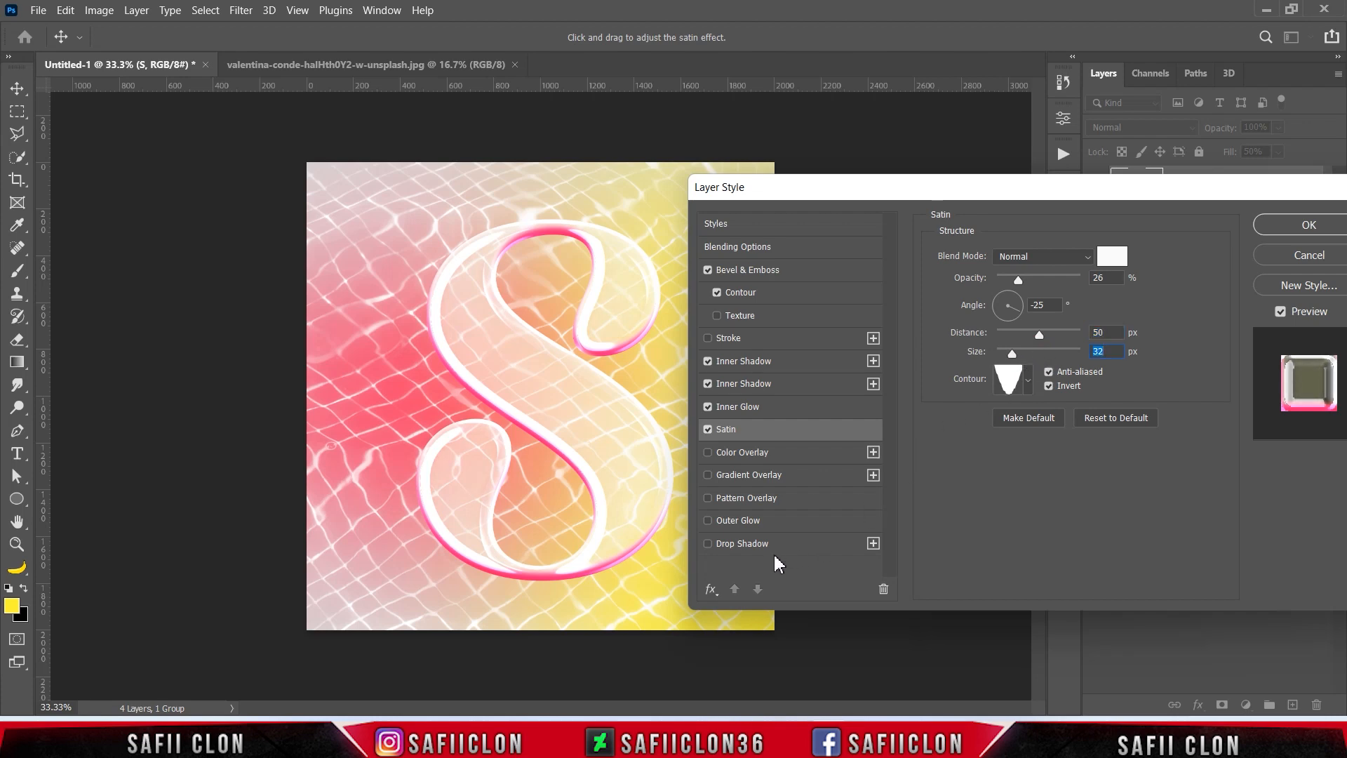
- Add a Drop Shadow to the S layer in Soft Light mode with the colour 000000
left_click(756, 545)
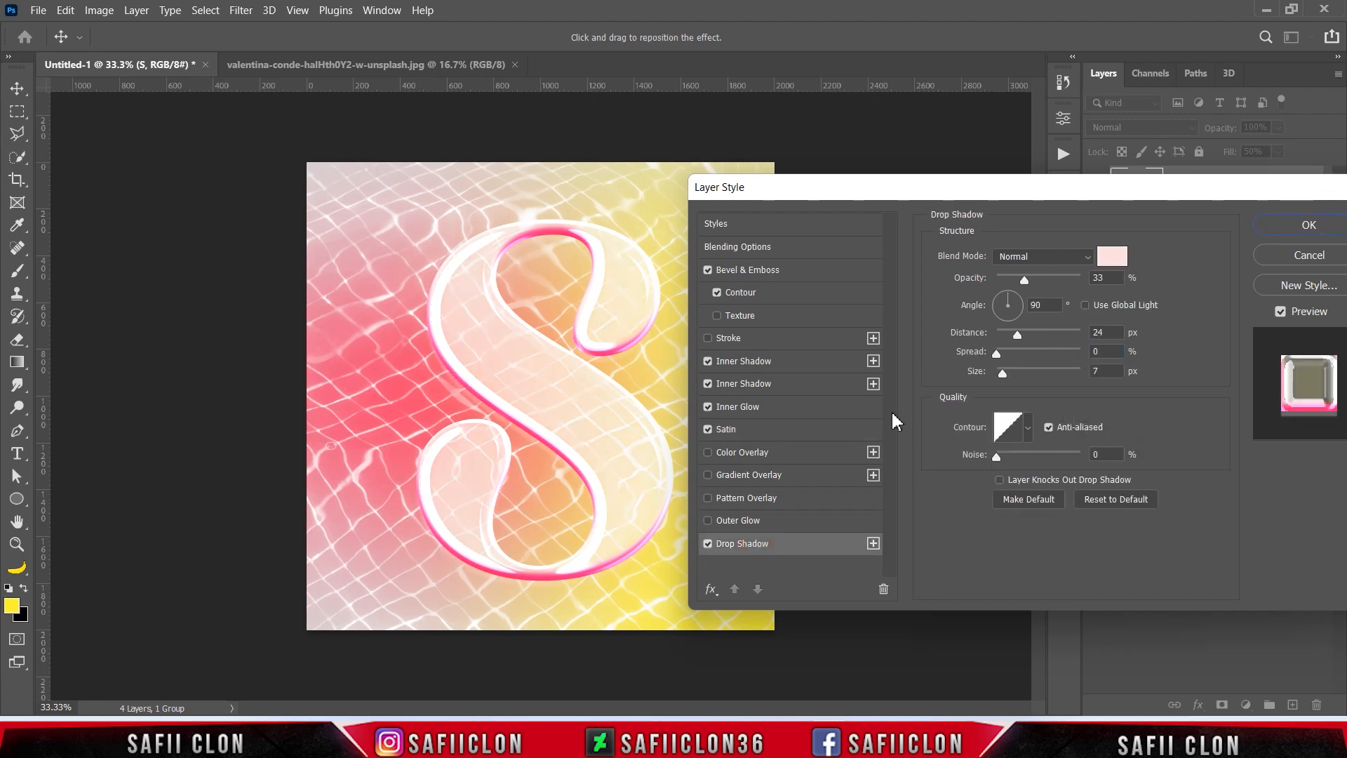
left_click(1030, 256)
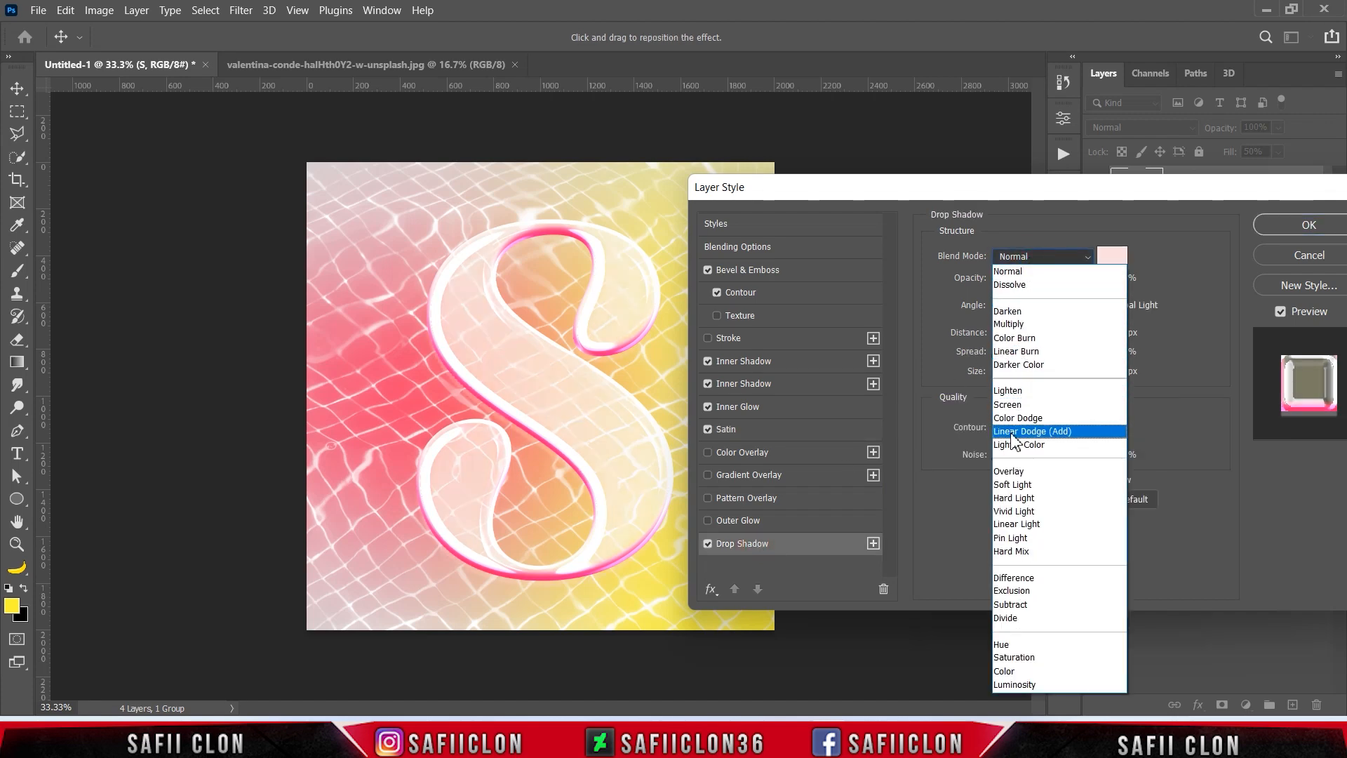
left_click(1014, 484)
left_click(1111, 256)
left_click_drag(898, 273, 752, 361)
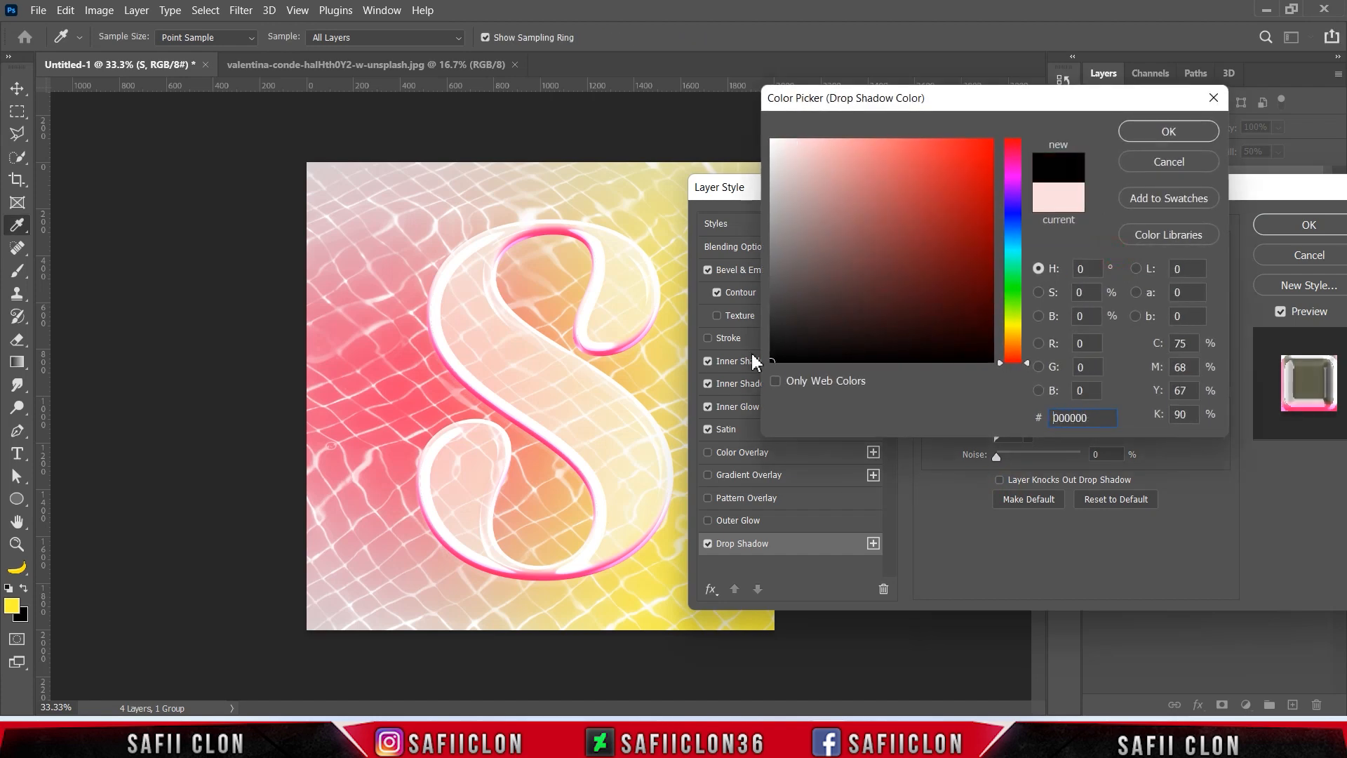
left_click(1161, 130)
- Set the drop shadow to 100% opacity, 90° angle, 49 px distance, 0% spread and about 10 px size, and apply the layer style
left_click_drag(1025, 281, 1081, 281)
double_click(1099, 278)
double_click(1050, 305)
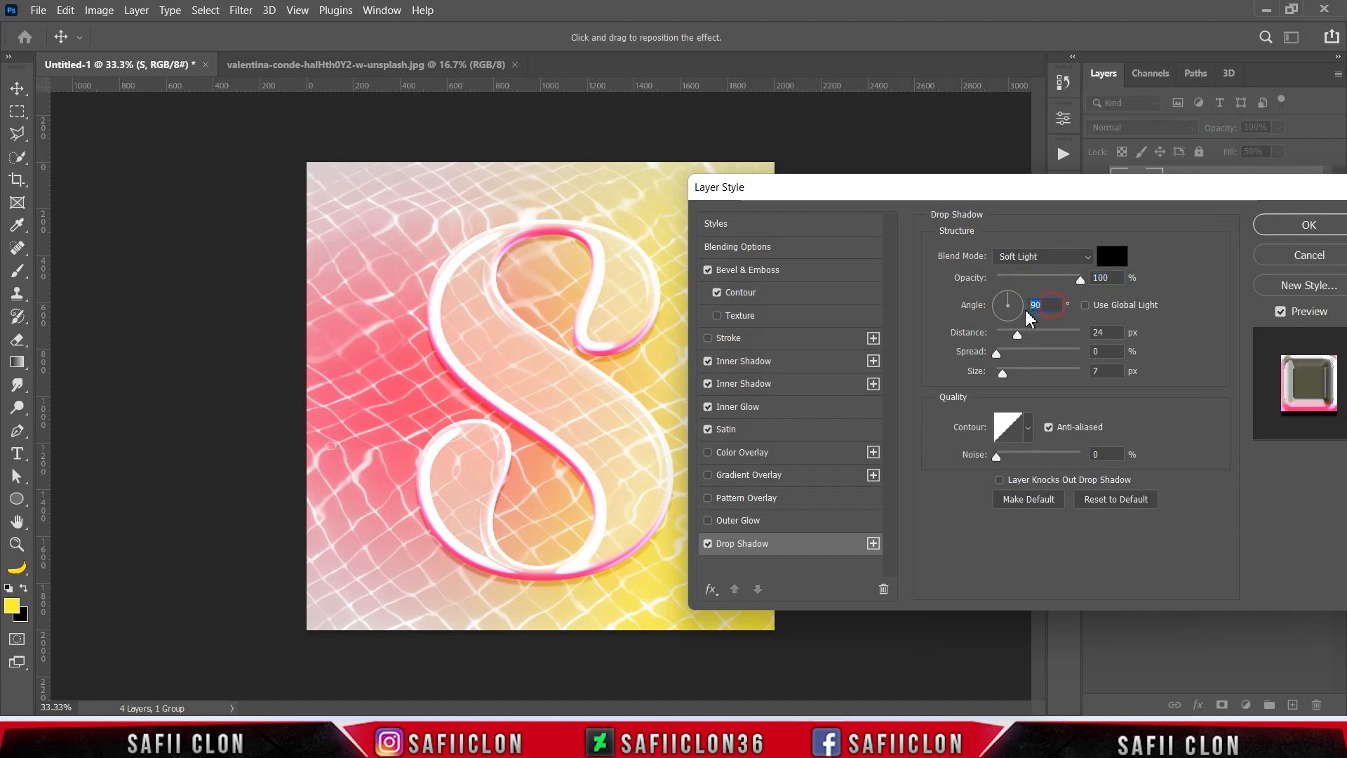
left_click_drag(1018, 336, 1039, 338)
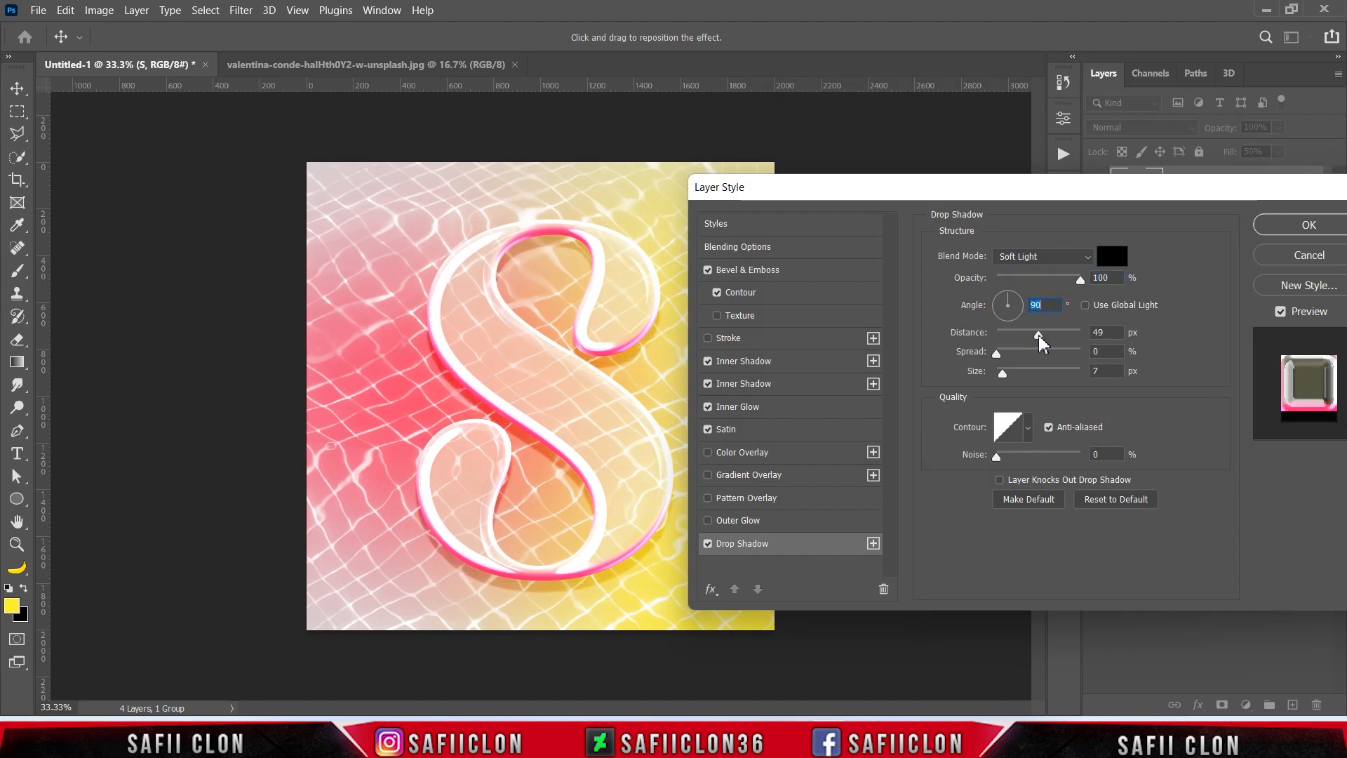
left_click(986, 354)
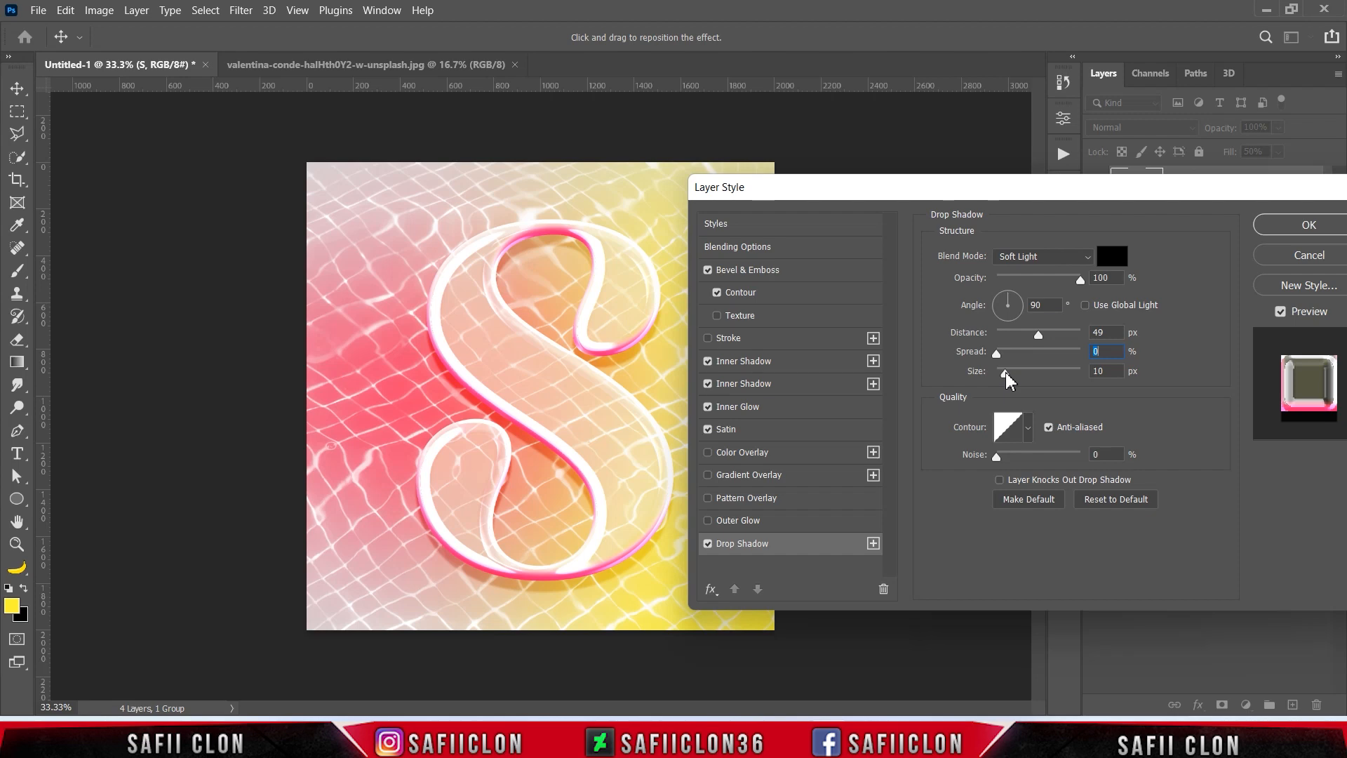
left_click_drag(1006, 372, 1008, 372)
left_click(1294, 235)
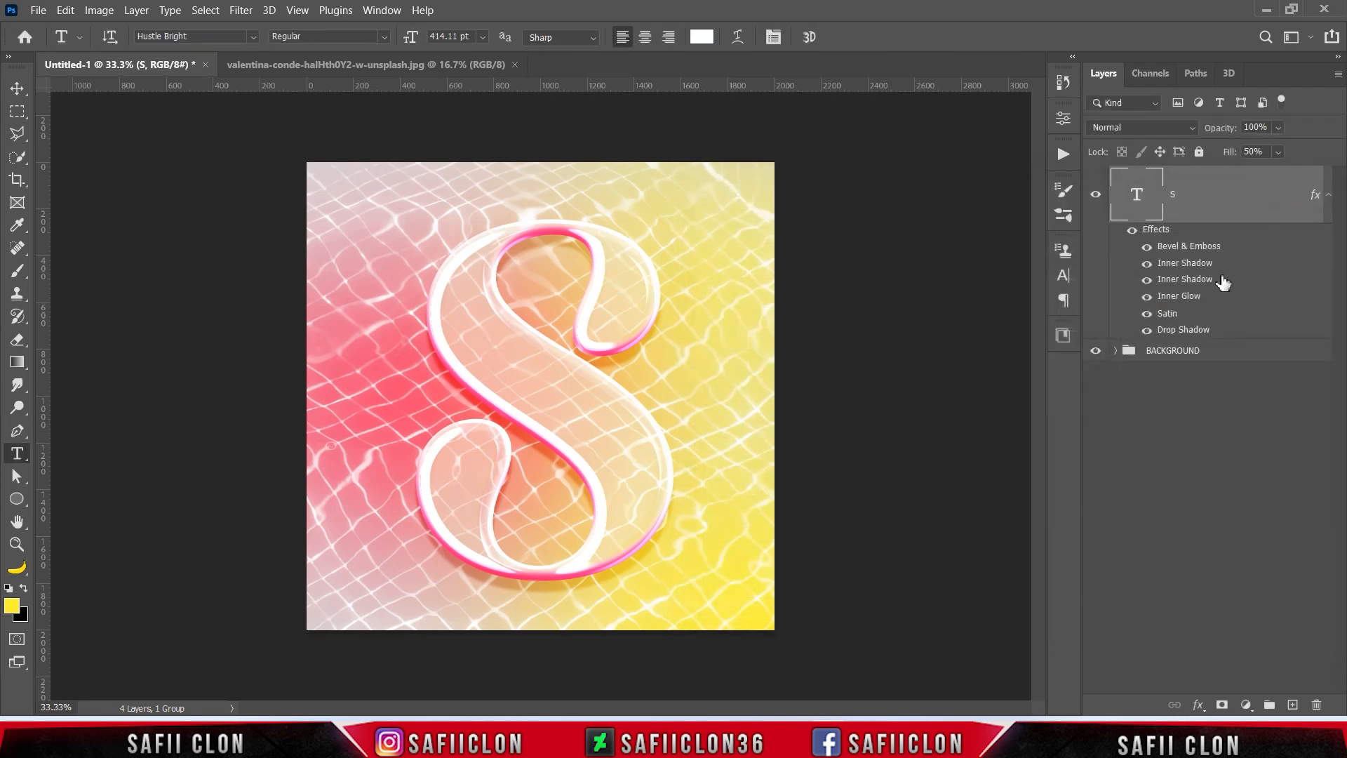
- Set the S layer's blend mode to Soft Light and compare the result with its effects hidden and shown
left_click(1133, 128)
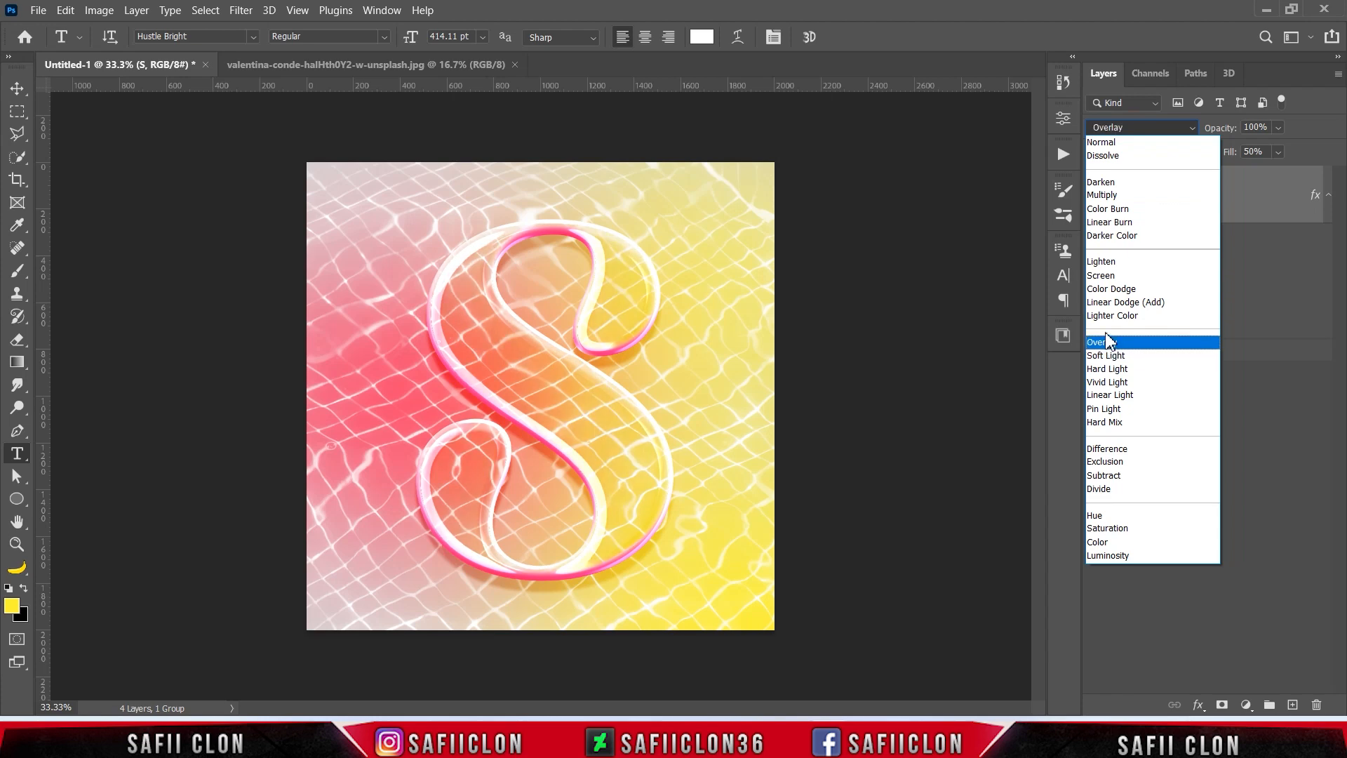
left_click(1106, 358)
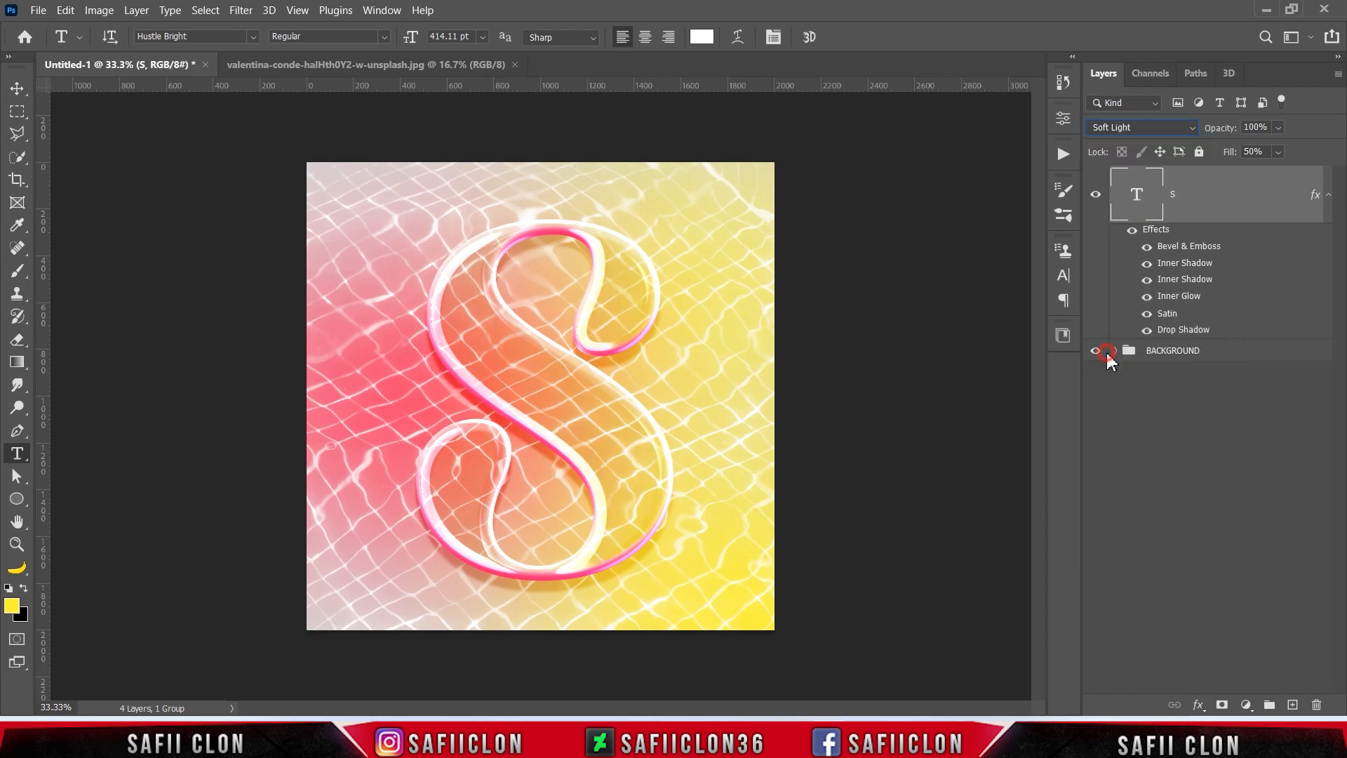
left_click(1134, 231)
left_click(1132, 232)
- Duplicate the S layer as S copy and hide all of the copy's effects except Bevel & Emboss
right_click(1216, 202)
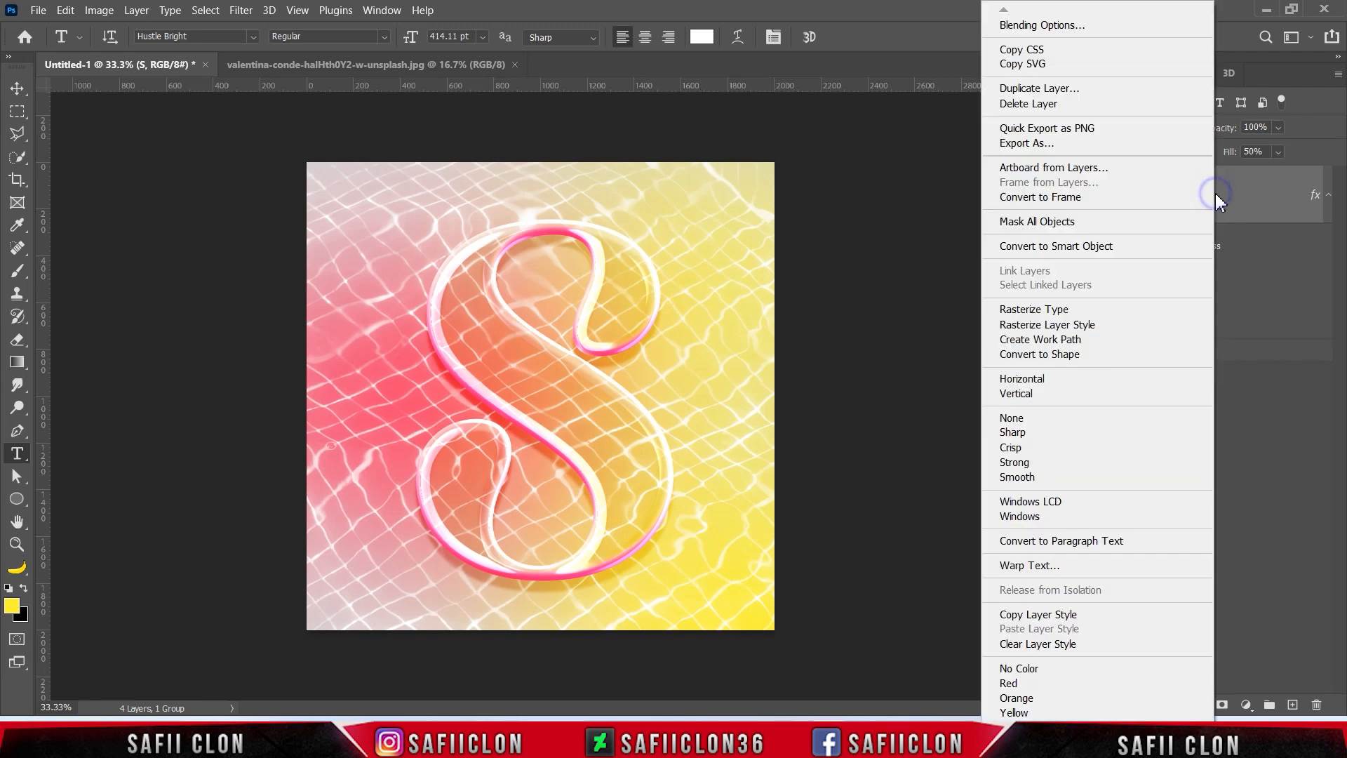
left_click(1037, 87)
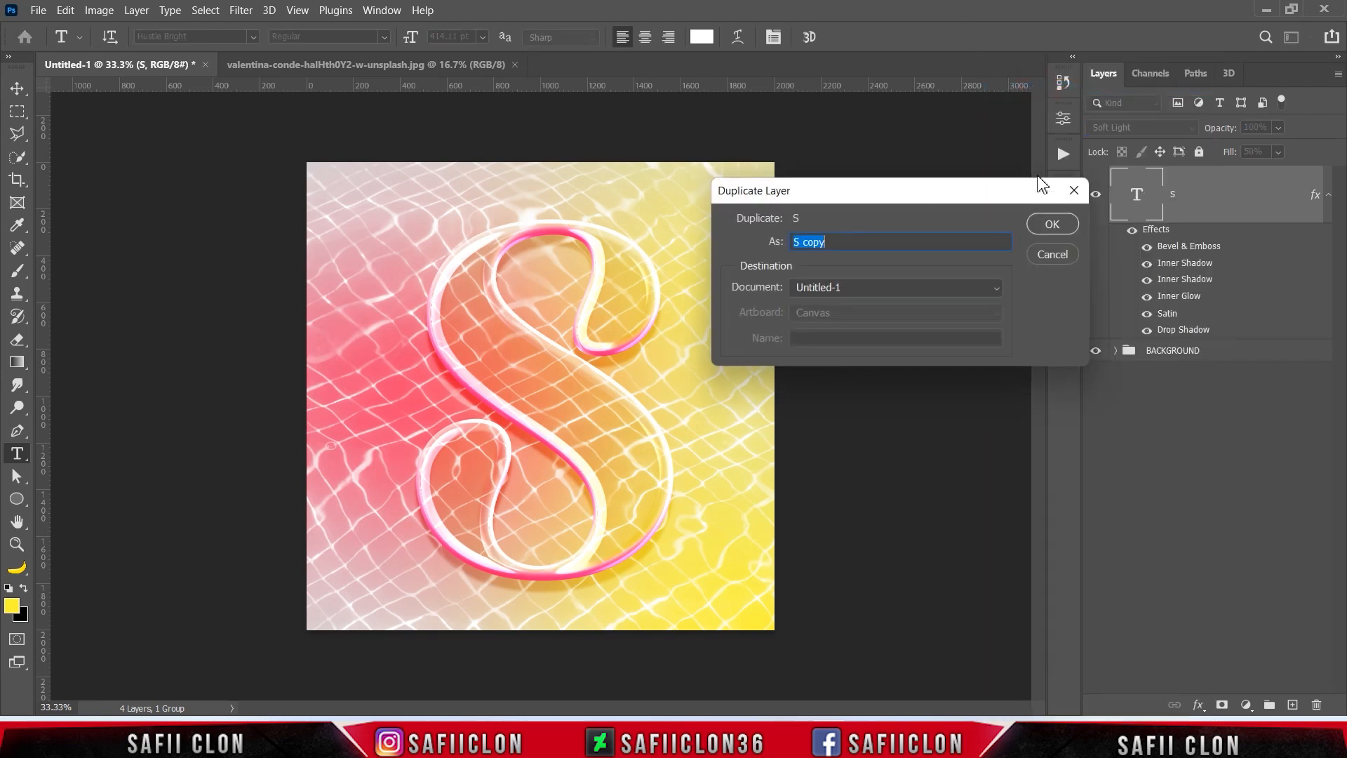
left_click(1050, 222)
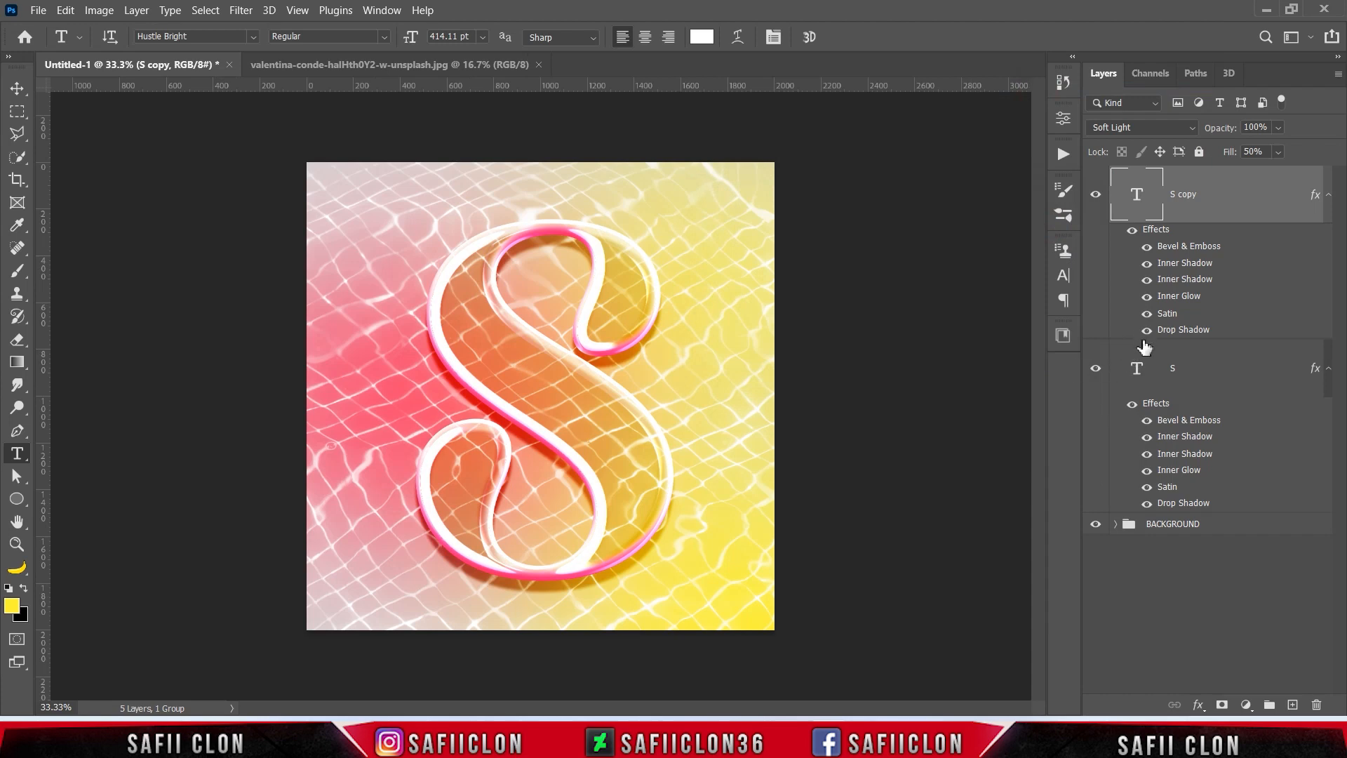
left_click(1147, 313)
left_click(1147, 296)
left_click(1147, 279)
left_click(1147, 263)
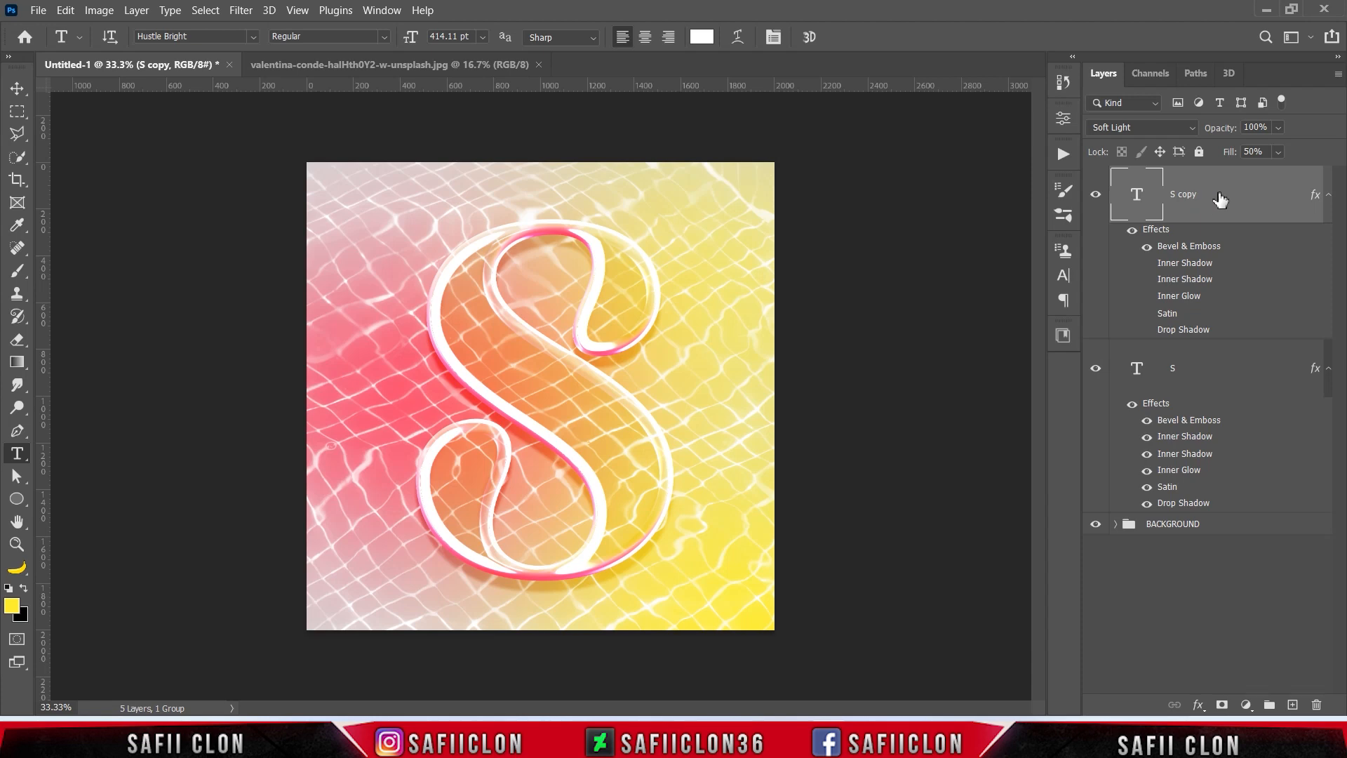
- Set the S copy layer's Bevel & Emboss to 234 px size, Down direction and 3 px soften
right_click(1219, 198)
left_click(1045, 28)
left_click_drag(847, 187, 885, 197)
left_click(801, 280)
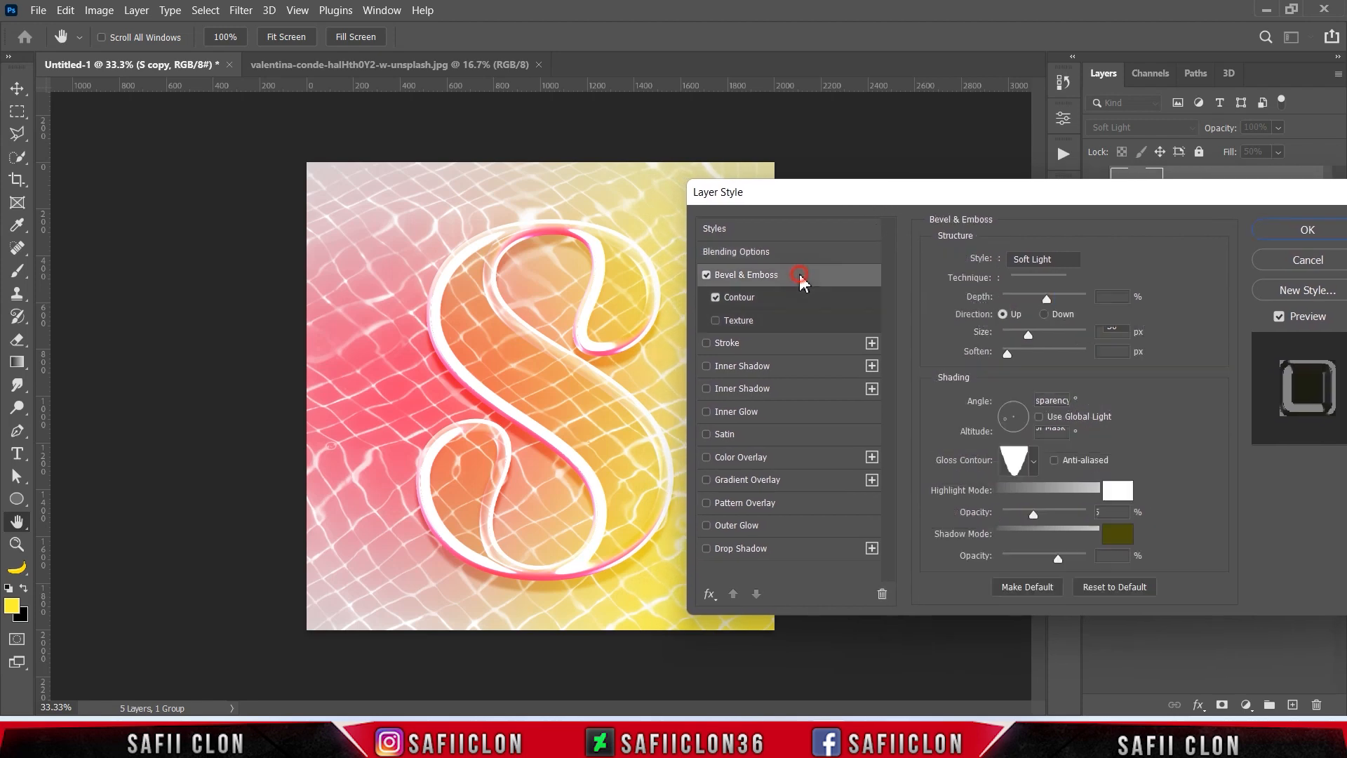
left_click_drag(1029, 337, 1080, 339)
left_click(1043, 315)
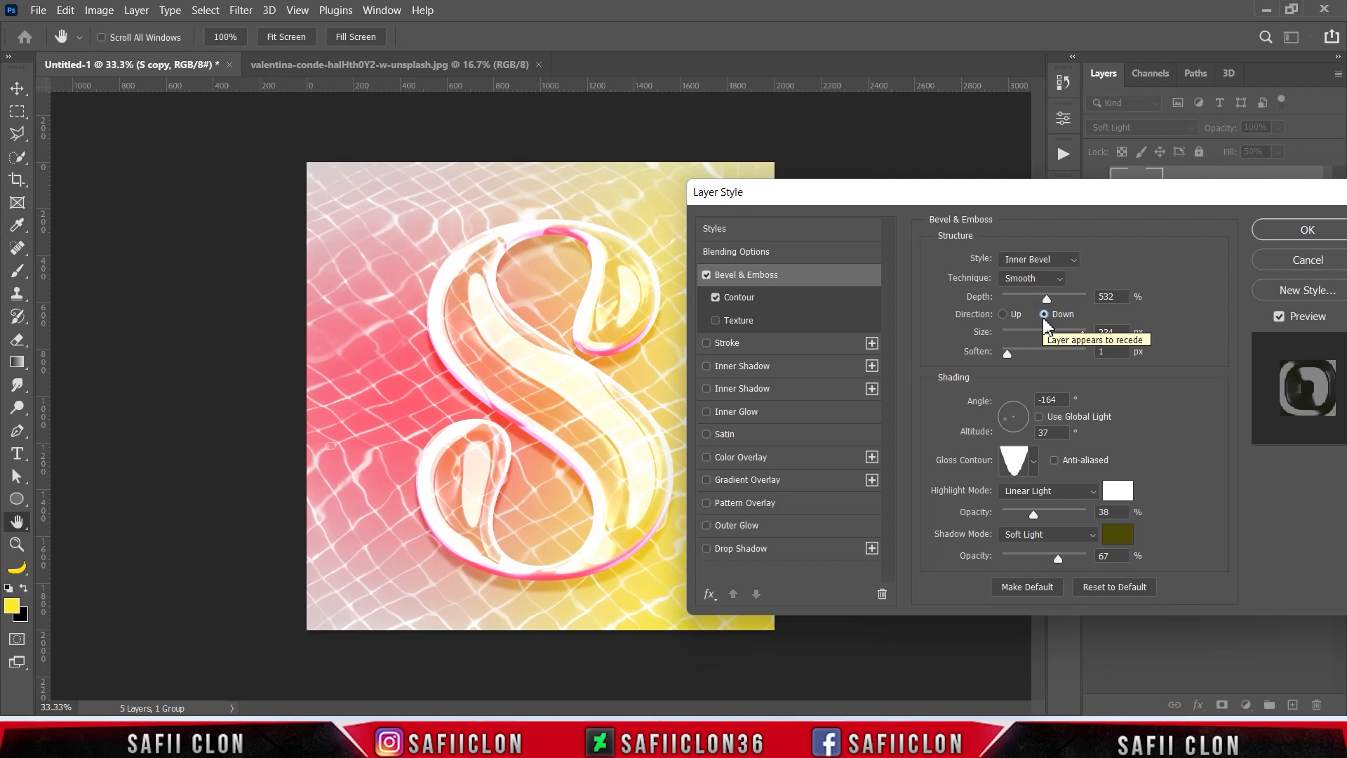
left_click_drag(1007, 354, 1017, 351)
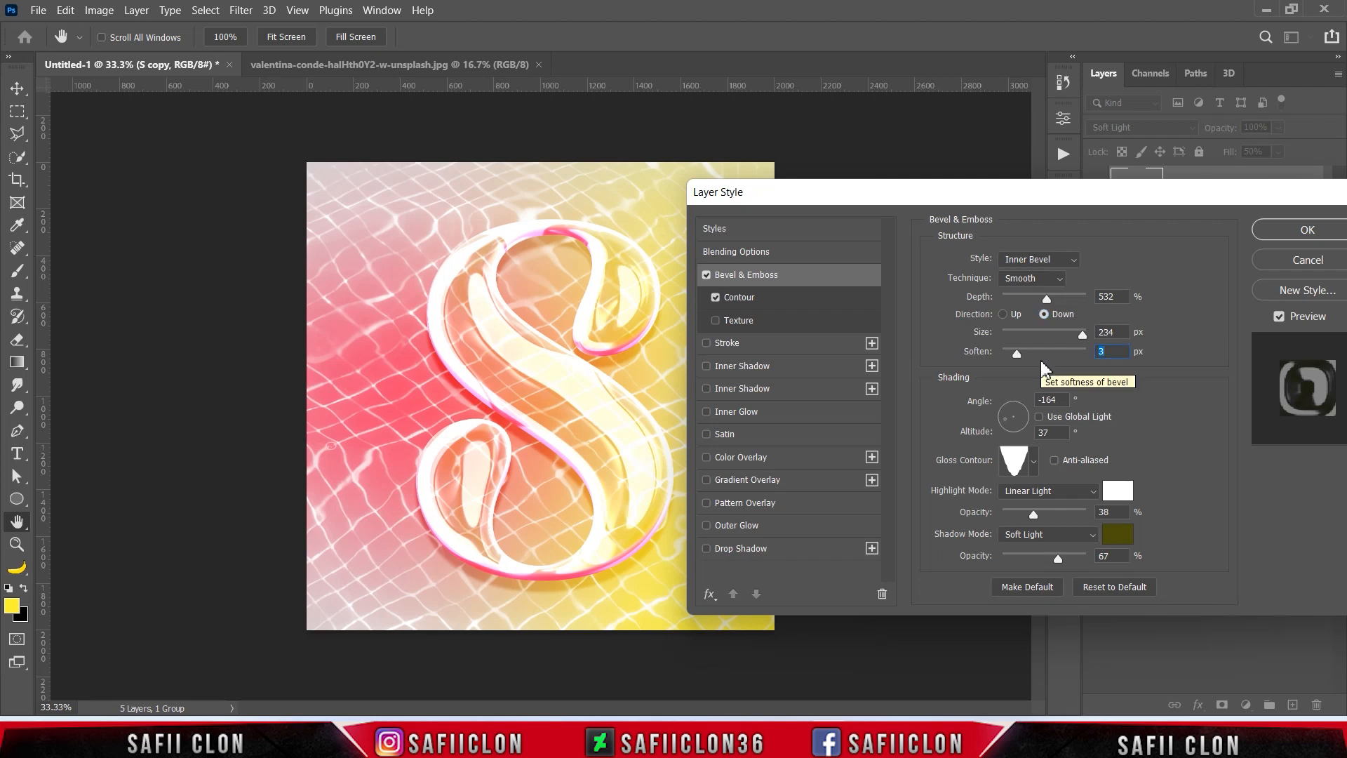
- Use the inverted-cone gloss contour for the S copy's bevel, with Linear Light highlights and Soft Light shadows
left_click(1034, 460)
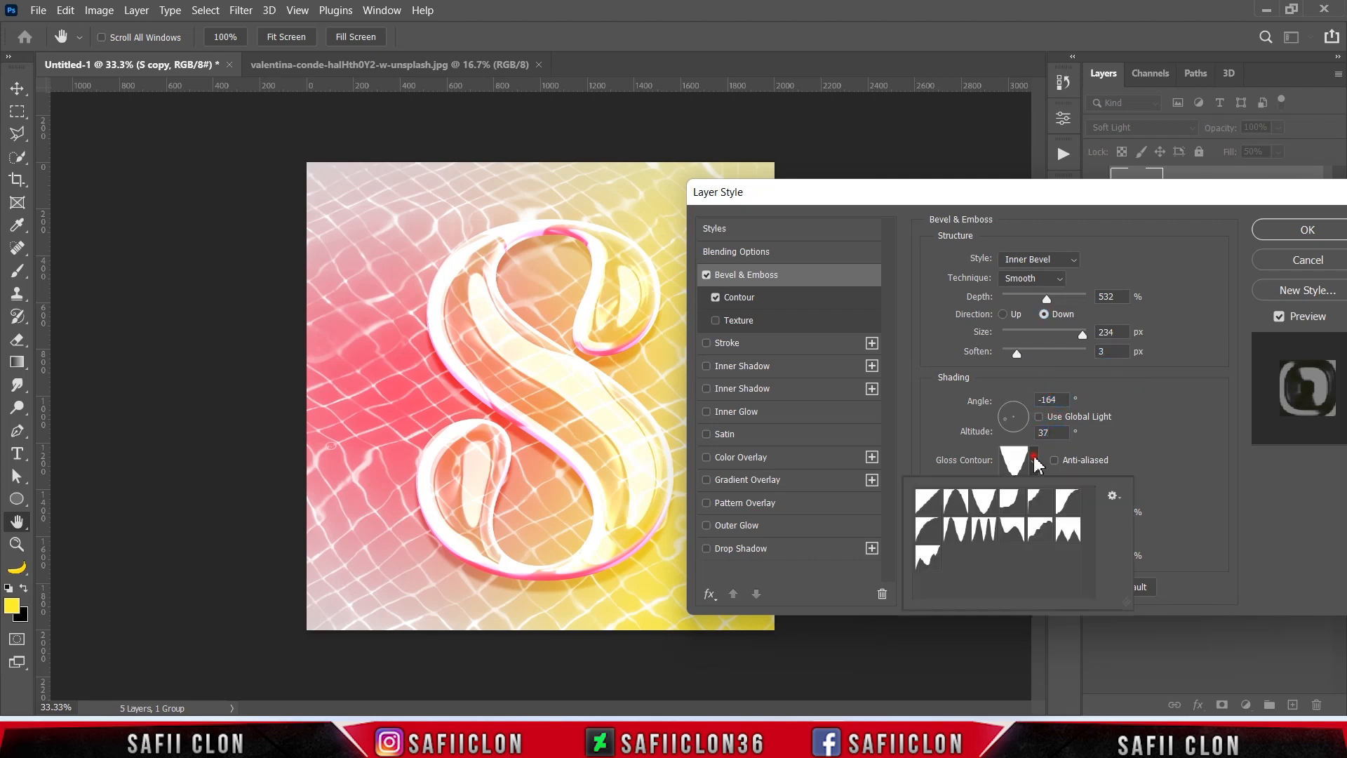
left_click(1036, 464)
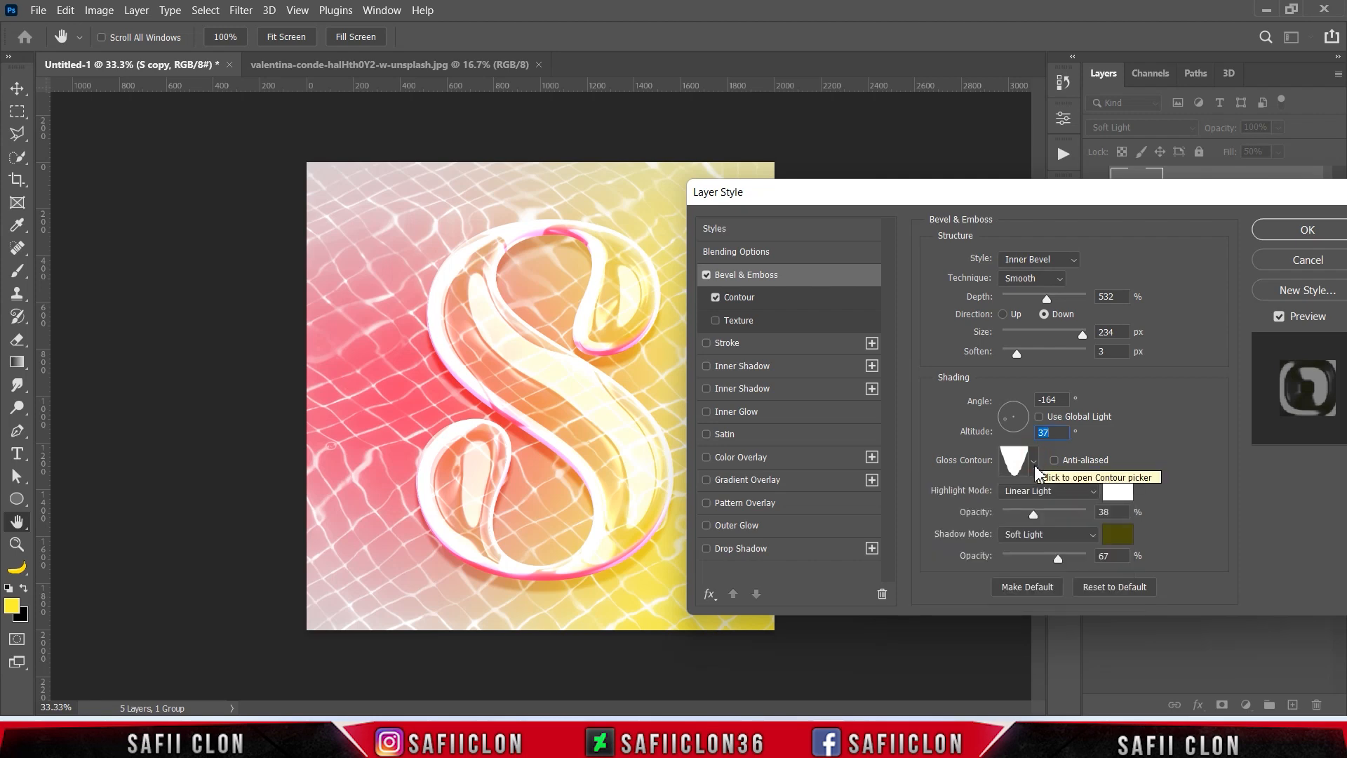
left_click(1034, 493)
left_click(1027, 538)
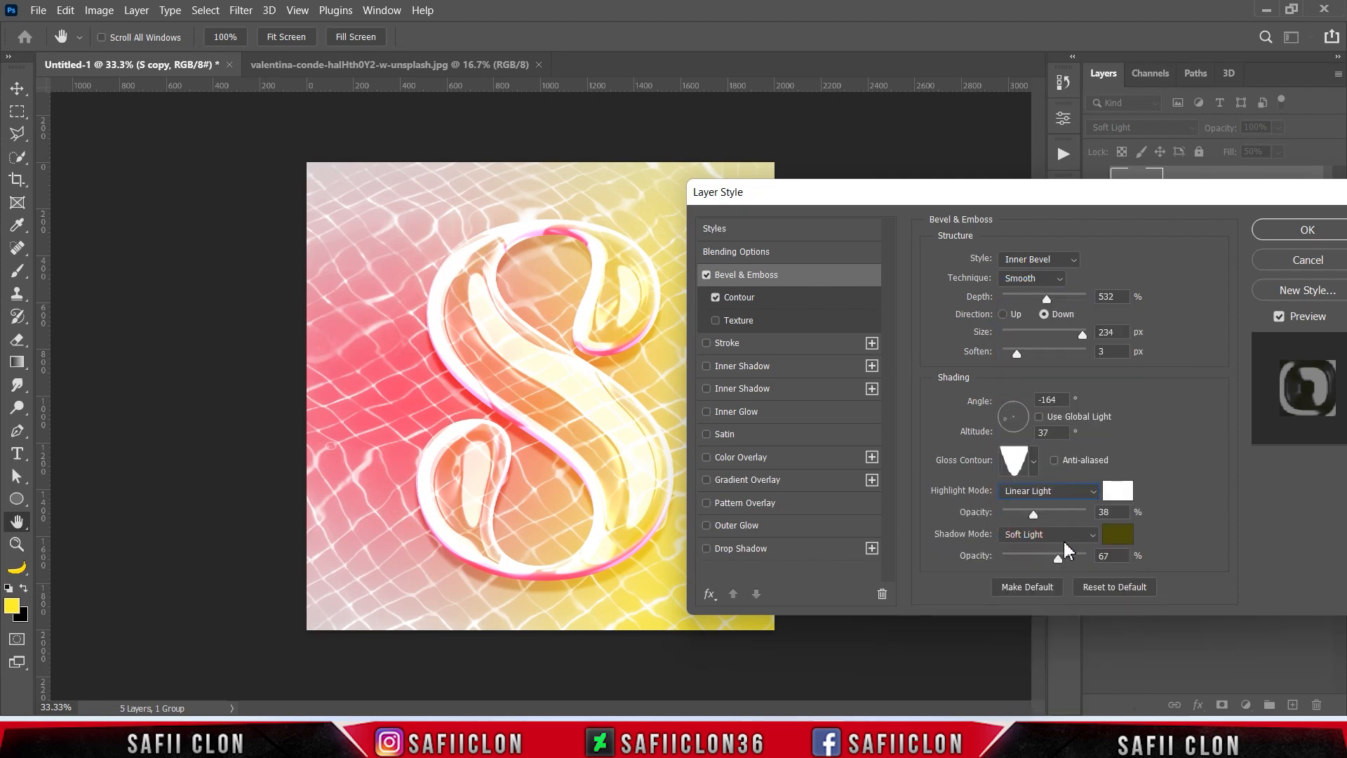
left_click(1045, 537)
left_click(1033, 499)
- Set the bevel's shadow colour to 74730d, with 17% shadow opacity and about 13% highlight opacity
left_click(1116, 535)
left_click_drag(1104, 419, 1025, 421)
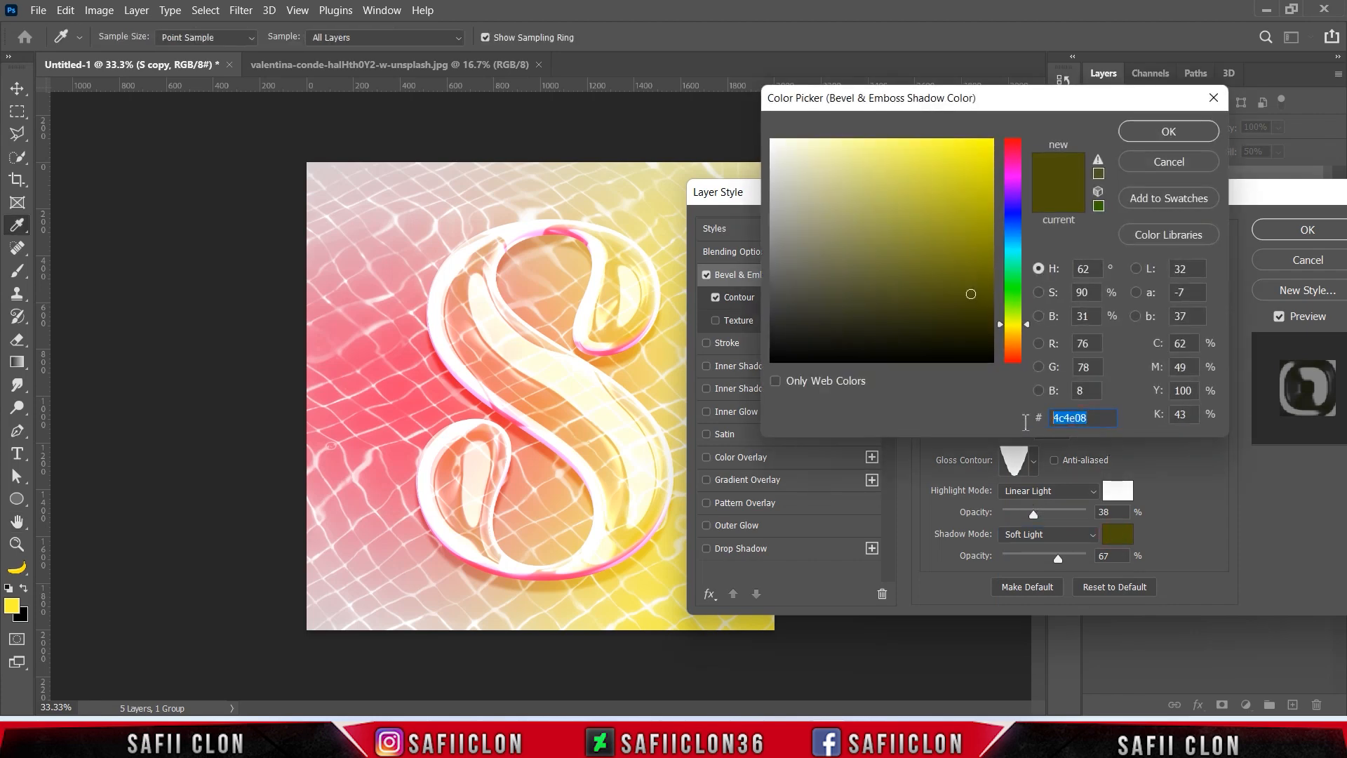
type("7")
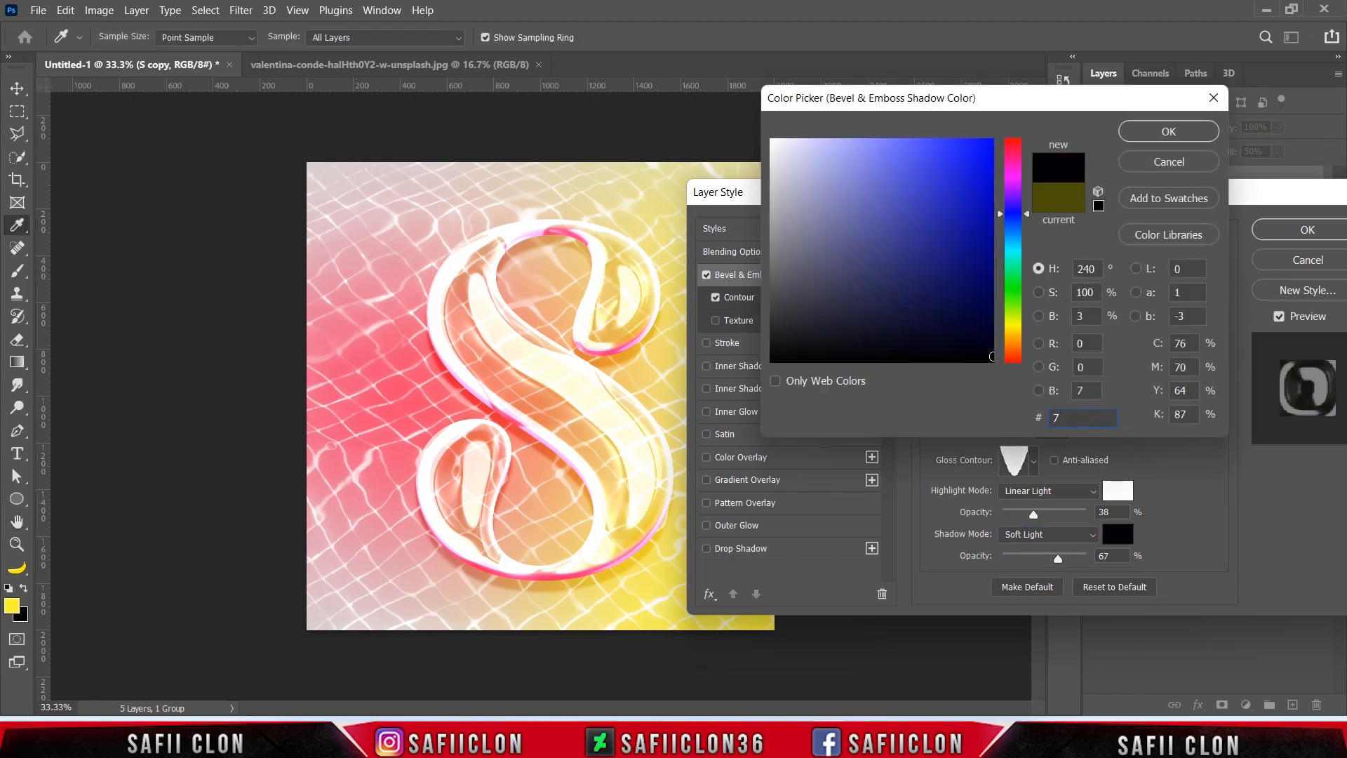
type("4730d")
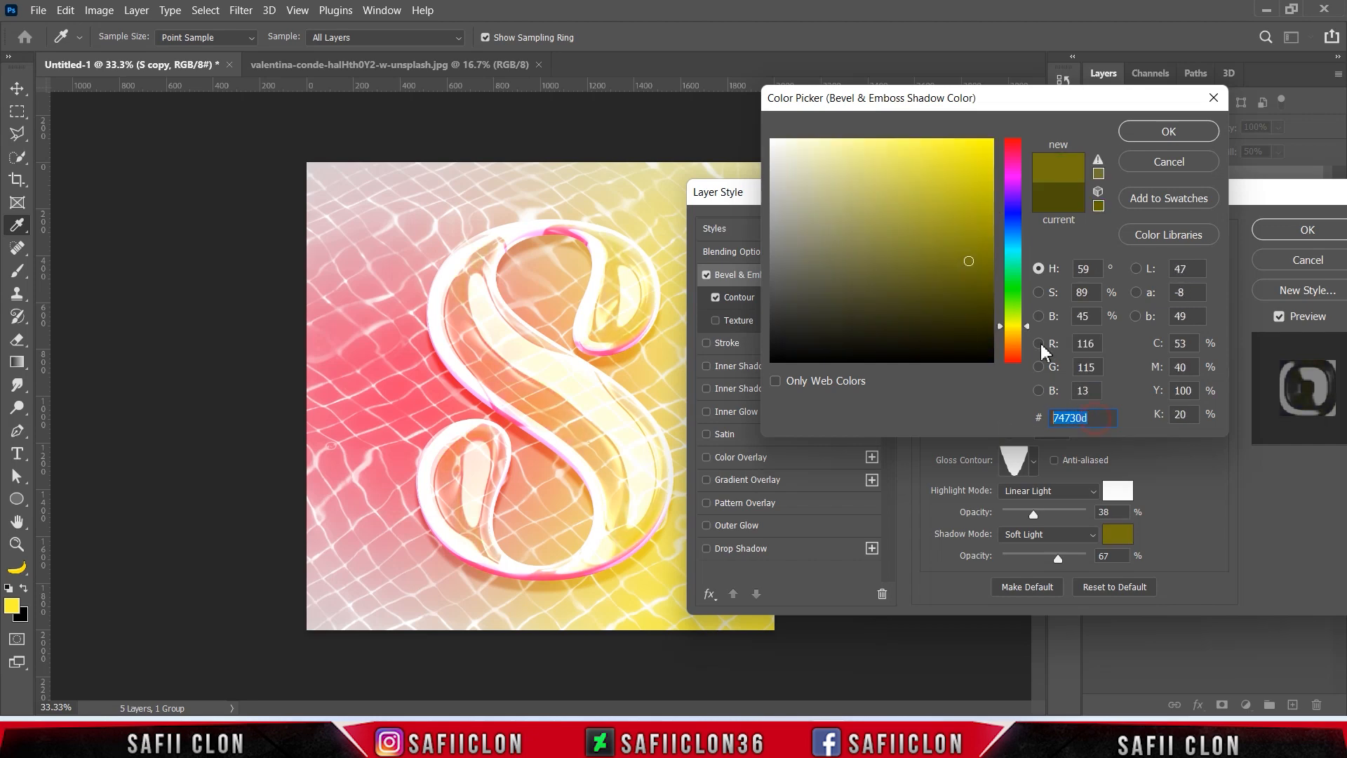
left_click(1145, 137)
left_click_drag(1058, 558, 1020, 520)
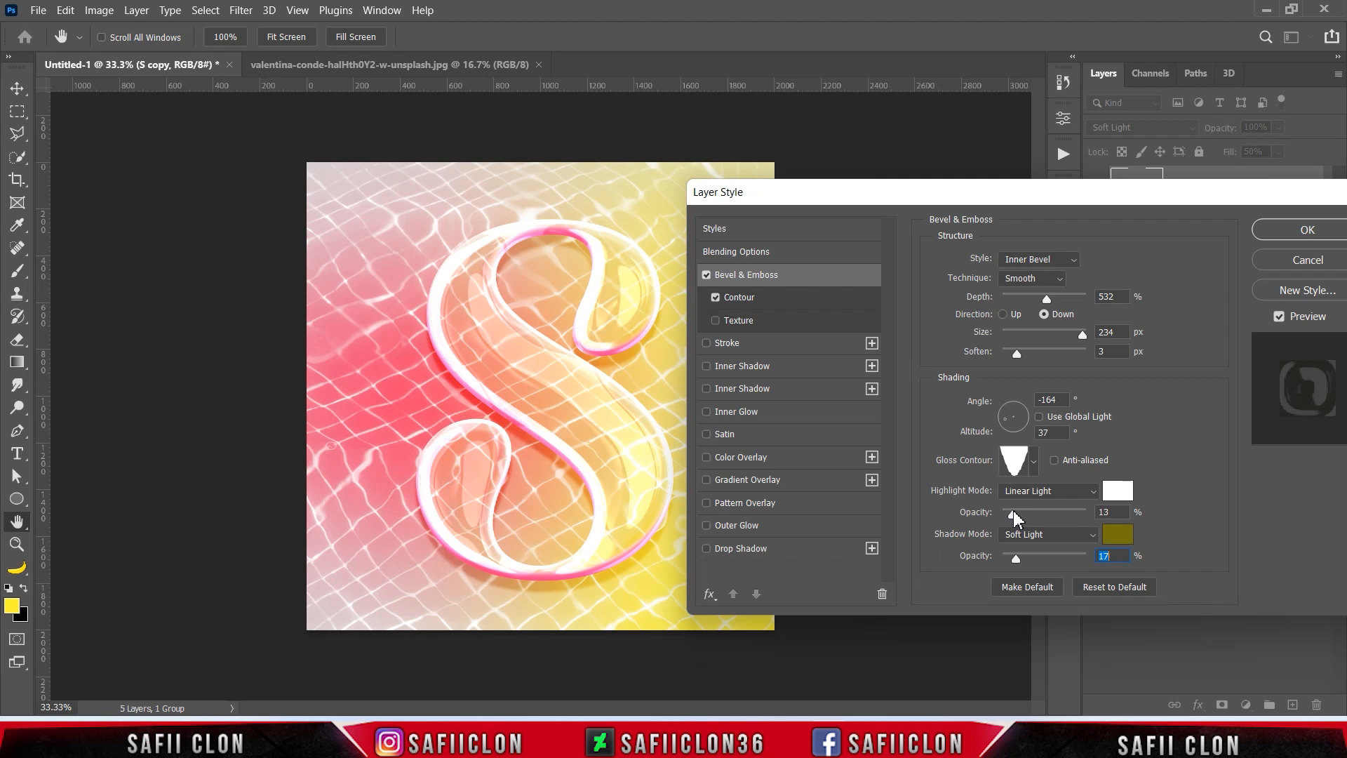
left_click_drag(1015, 559, 1015, 520)
- Set the range of the S copy's bevel contour to 65%, keeping its wavy contour shape
left_click(782, 303)
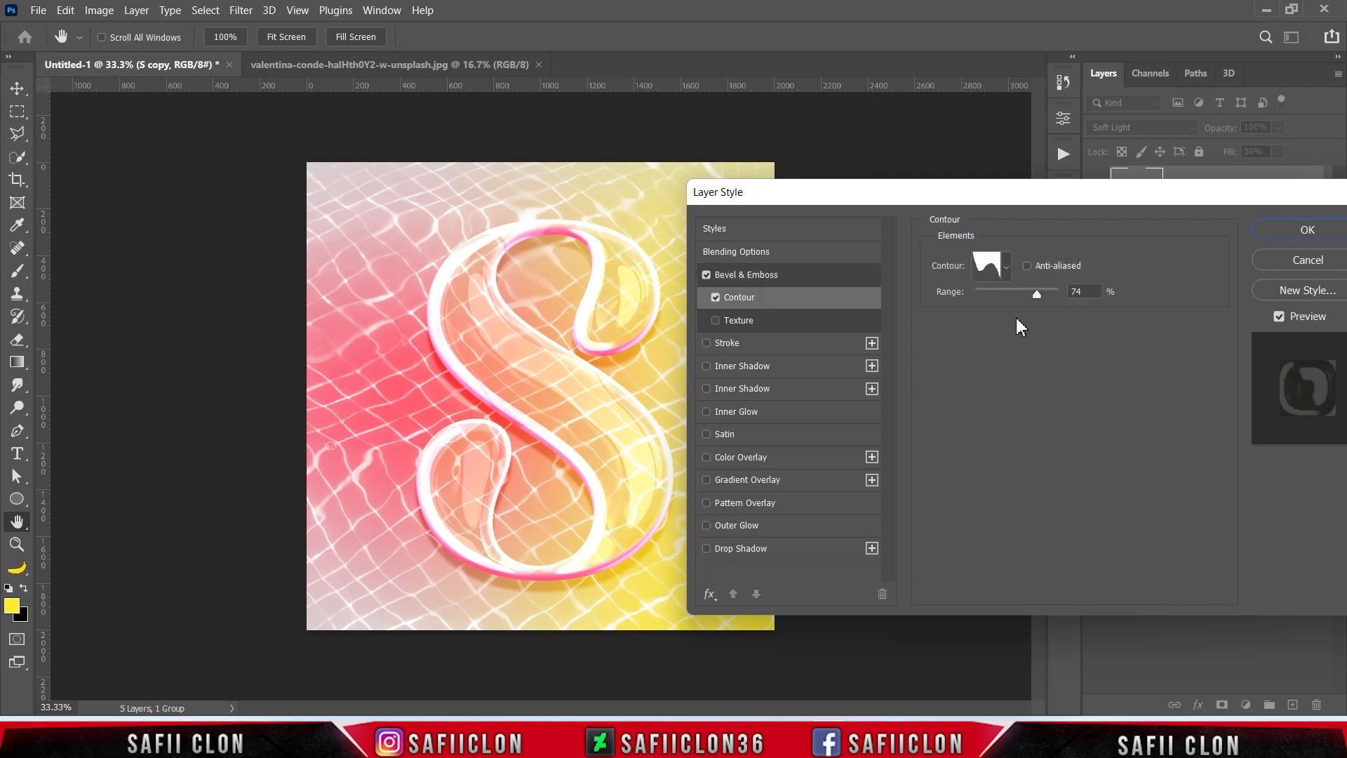
left_click(1006, 267)
left_click(1006, 266)
mouse_move(1037, 293)
left_mouse_down()
mouse_move(1002, 300)
mouse_move(1029, 292)
left_mouse_up()
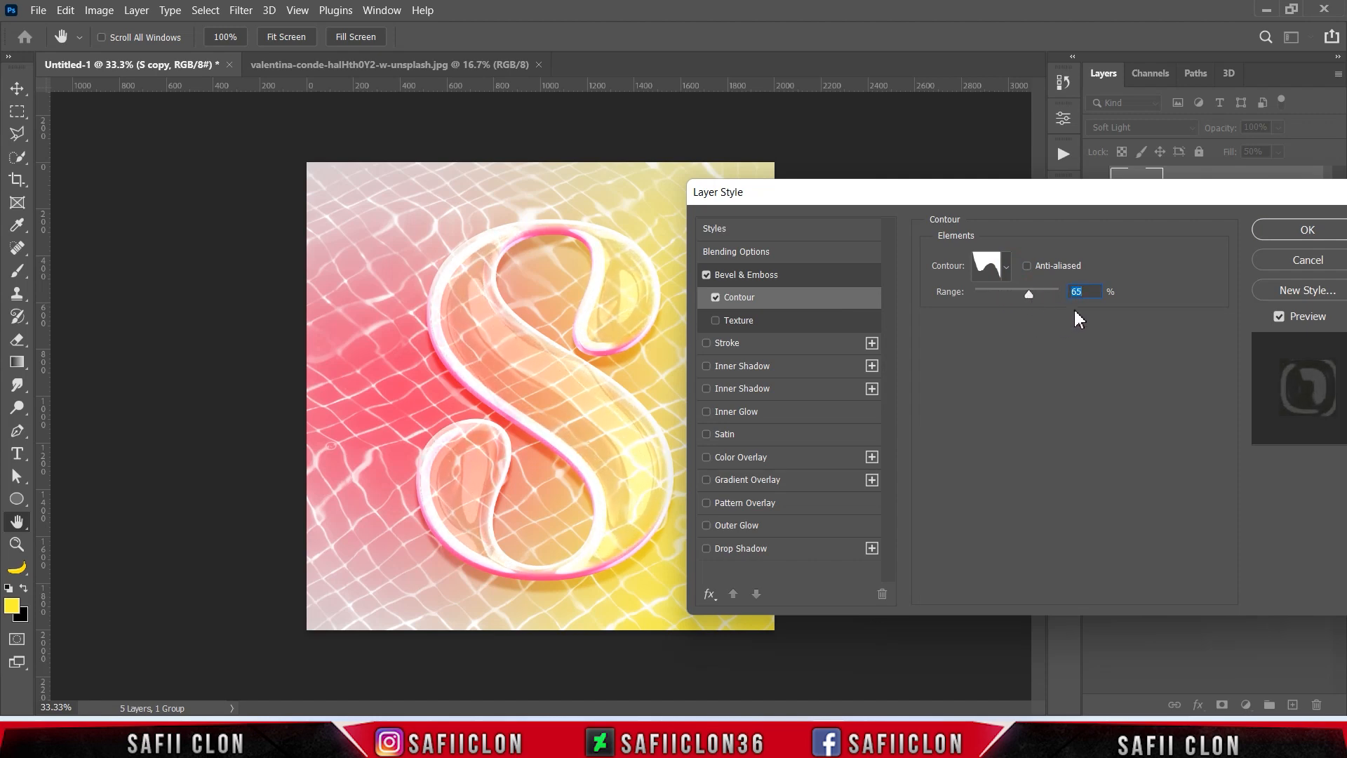
- Apply the S copy's layer style and compare the artwork with that layer hidden and shown
left_click(1284, 232)
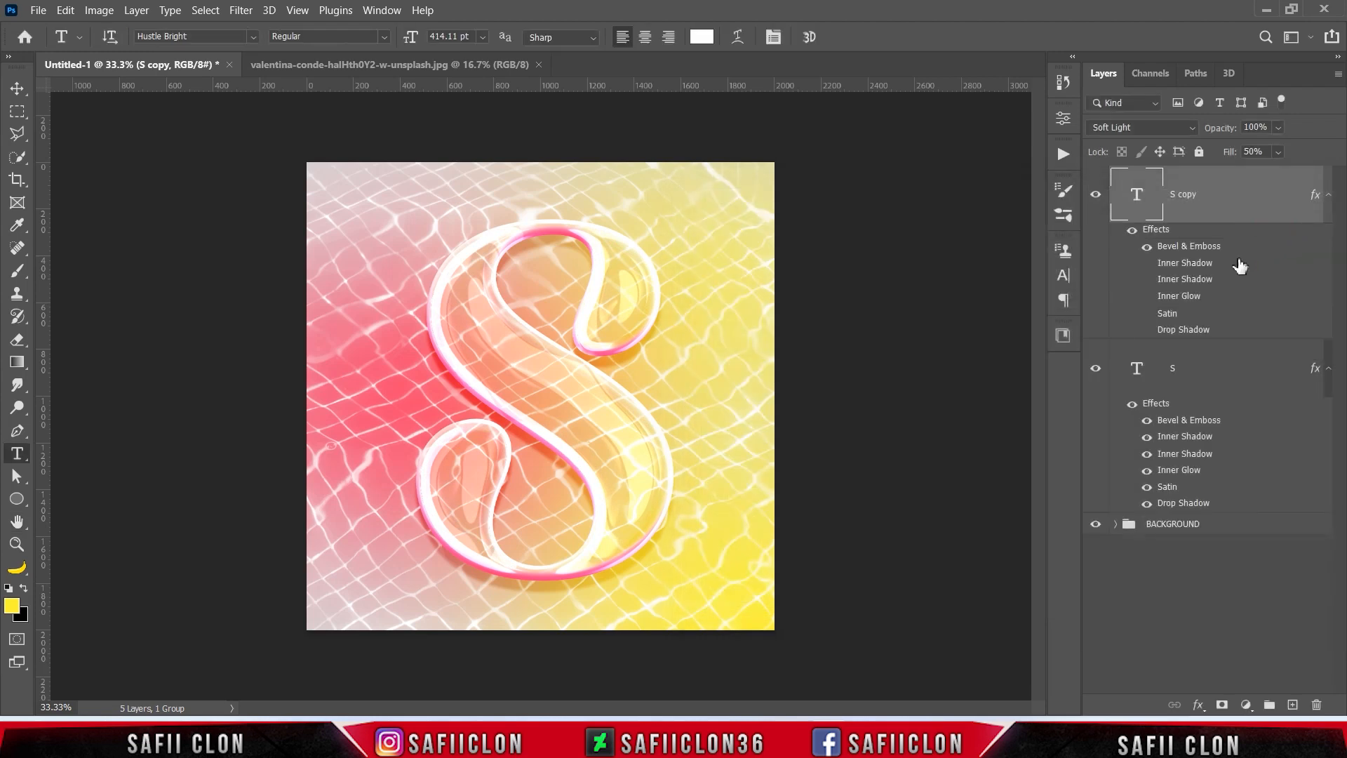
left_click(1097, 196)
left_click(1098, 198)
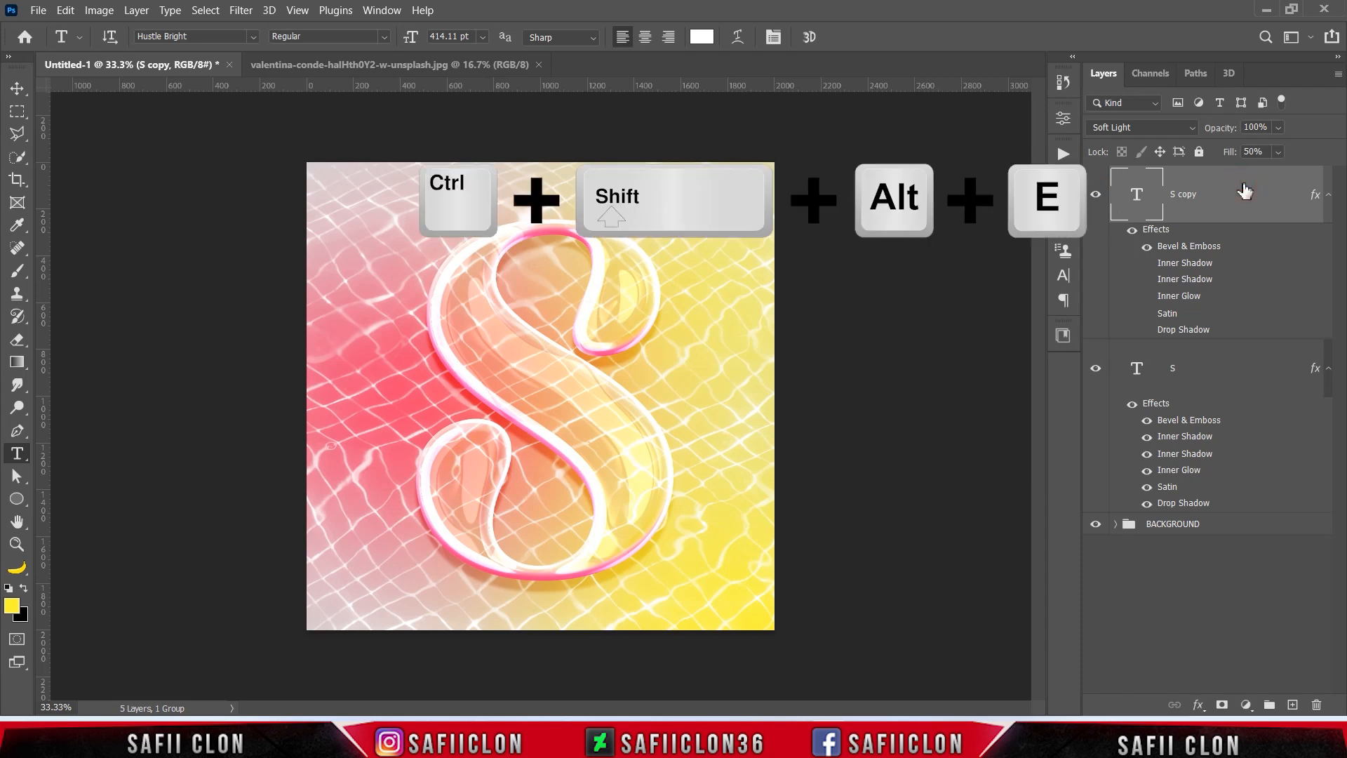
- Stamp all visible layers into a new layer on top of the stack and convert it to a smart object
key("ctrl+shift+alt+e")
right_click(1226, 201)
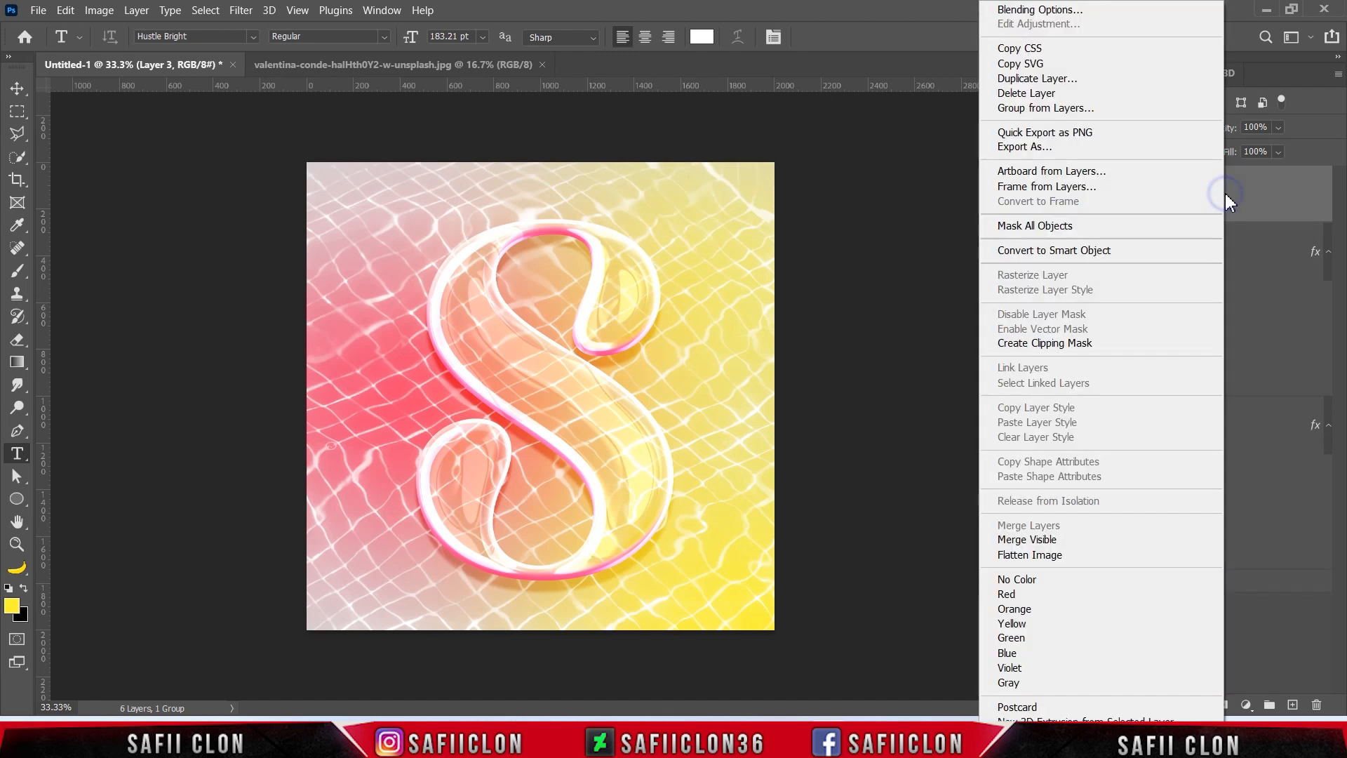
left_click(1080, 251)
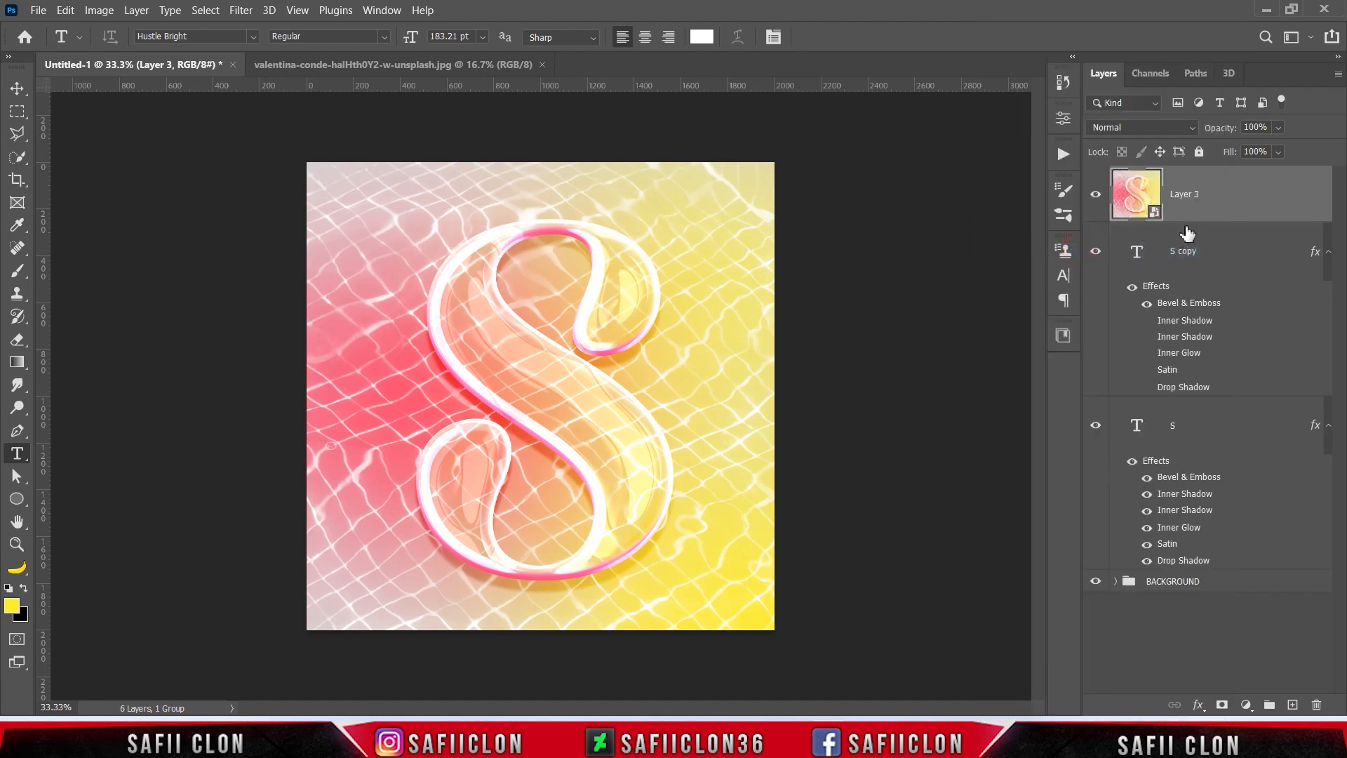
- With the Camera Raw Filter, set contrast +7, highlights -76, shadows -28, whites -16, blacks -6, texture +7 and clarity +24 on Layer 3
left_click(240, 10)
left_click(298, 134)
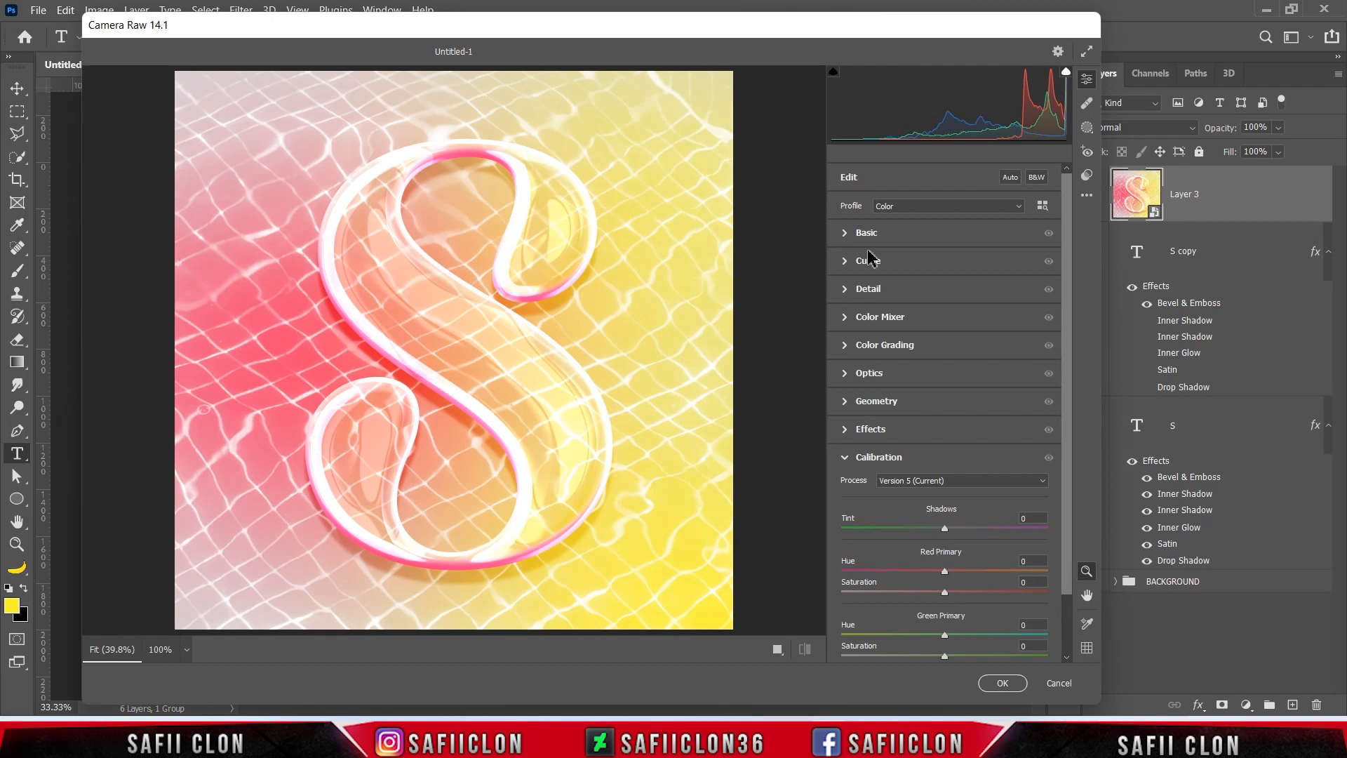
left_click(888, 235)
left_click_drag(1065, 321, 1070, 367)
left_click_drag(945, 312, 955, 313)
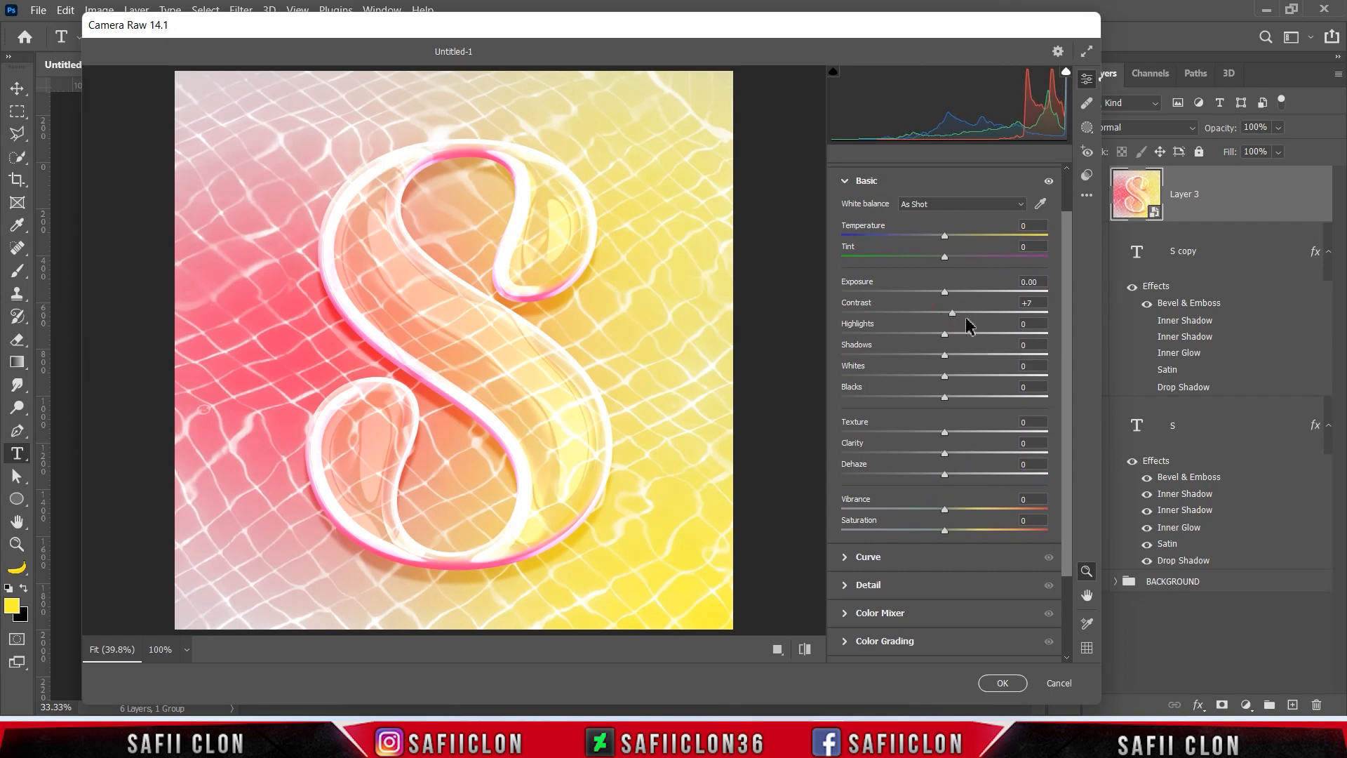
left_click_drag(945, 336, 868, 339)
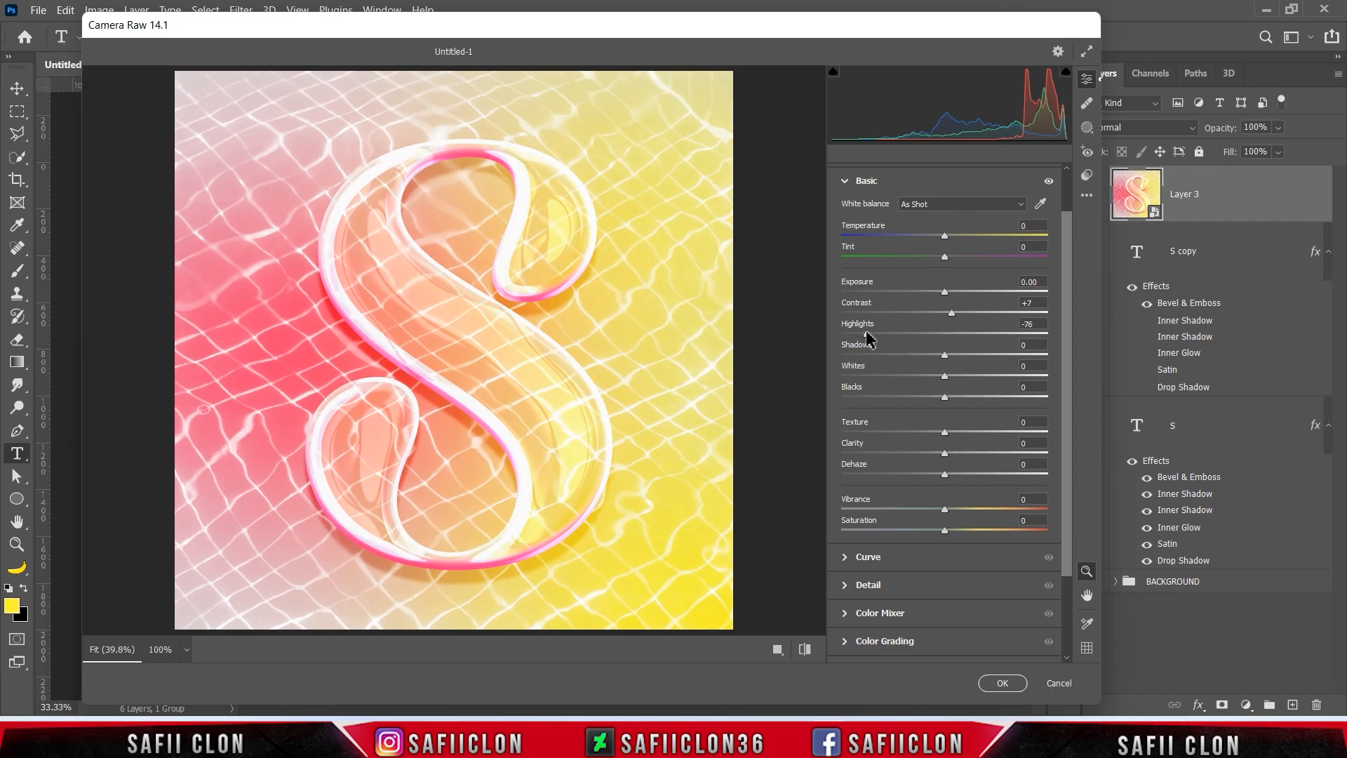
left_click_drag(944, 355, 916, 359)
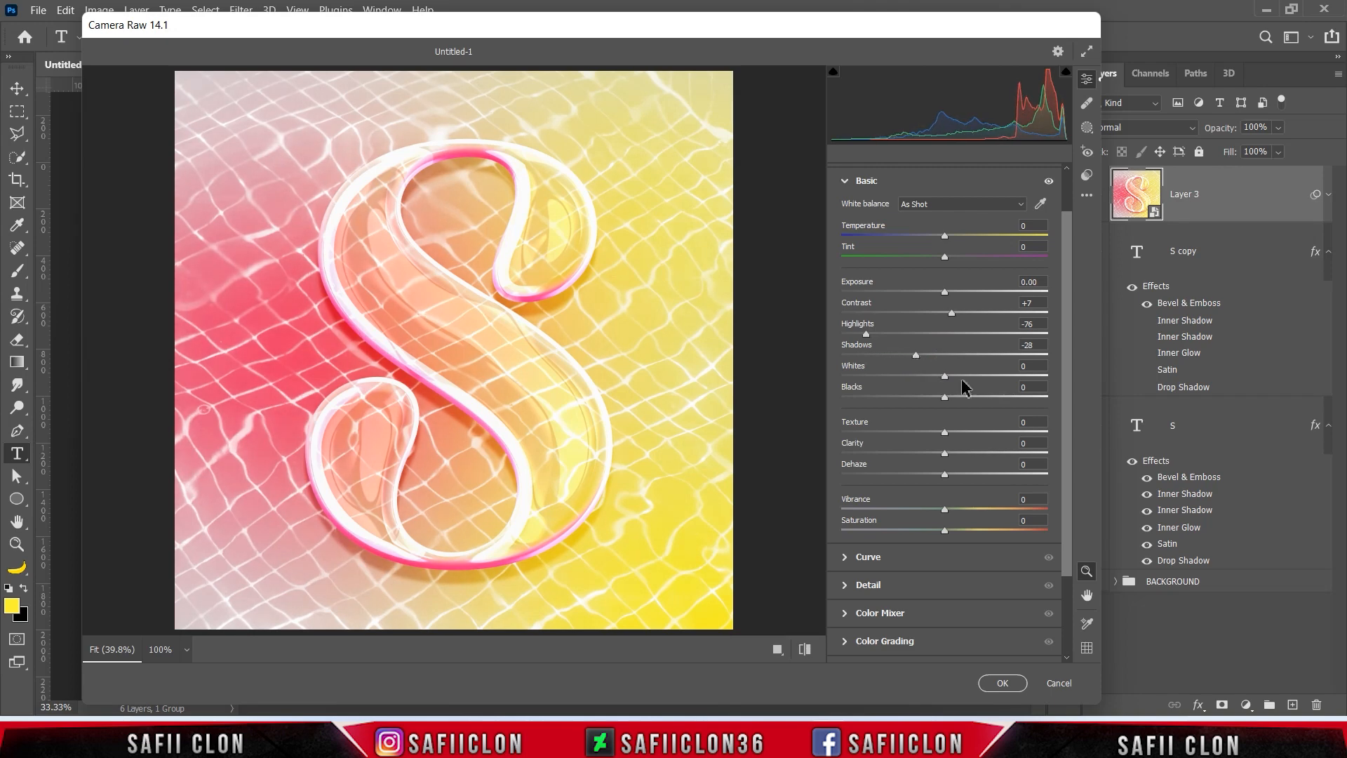
mouse_move(945, 377)
left_mouse_down()
mouse_move(927, 377)
mouse_move(937, 401)
left_mouse_up()
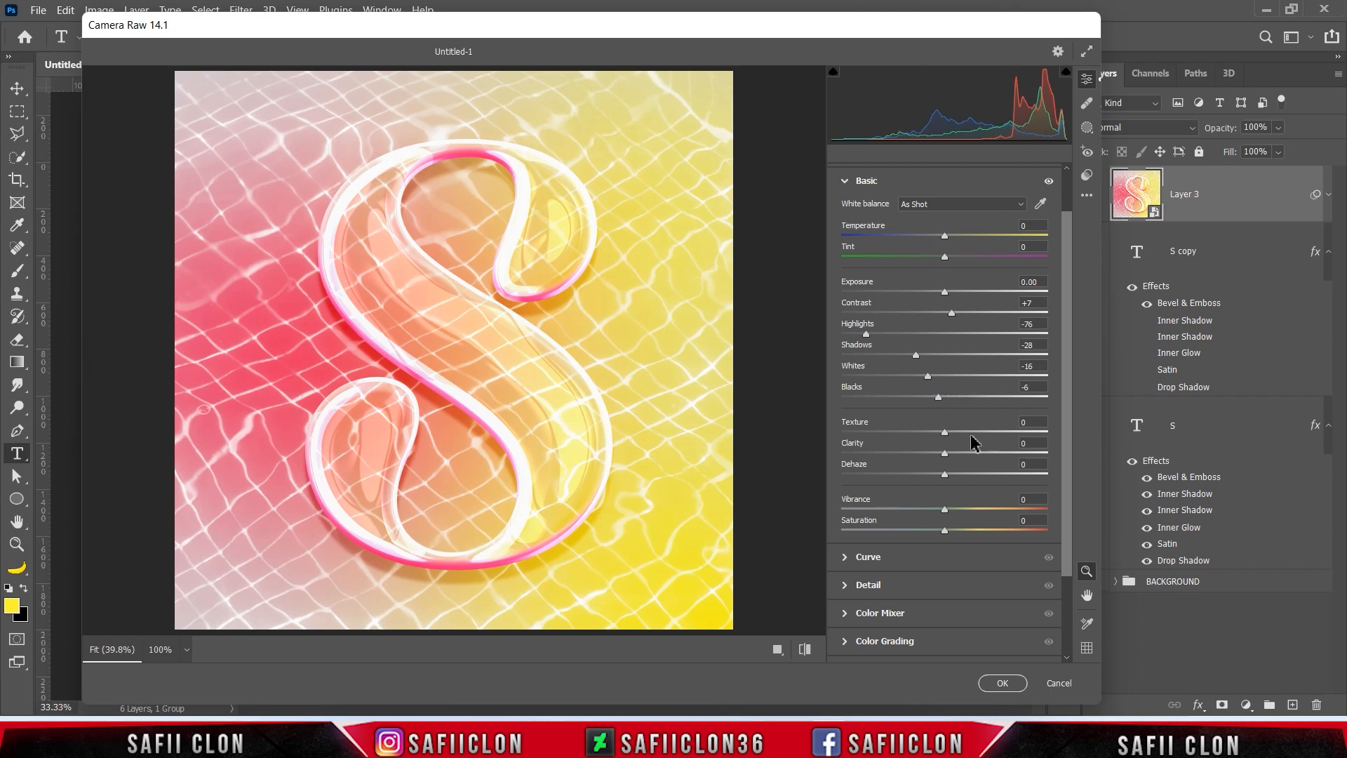
left_click_drag(945, 433, 970, 460)
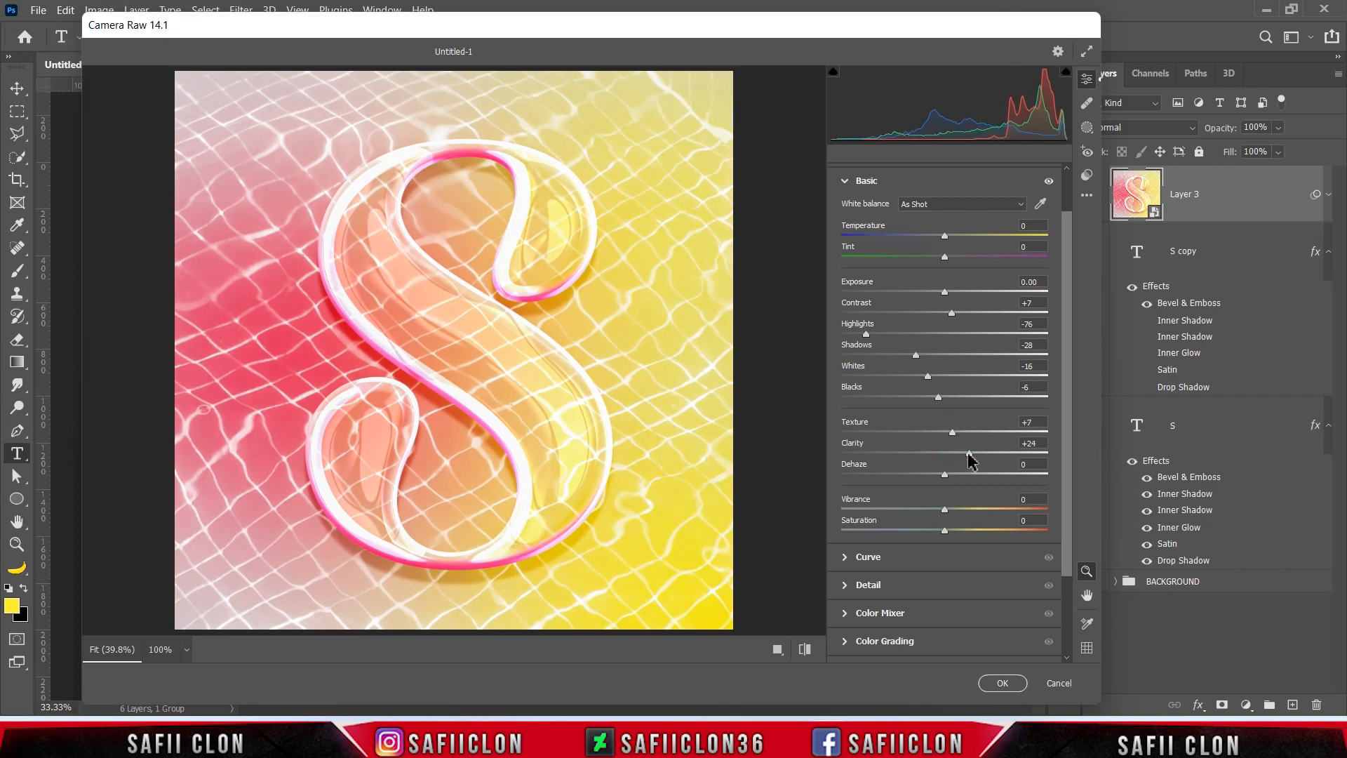
- Add moderate sharpening and a little noise reduction to the image's detail
scroll(1073, 491, "down", 3)
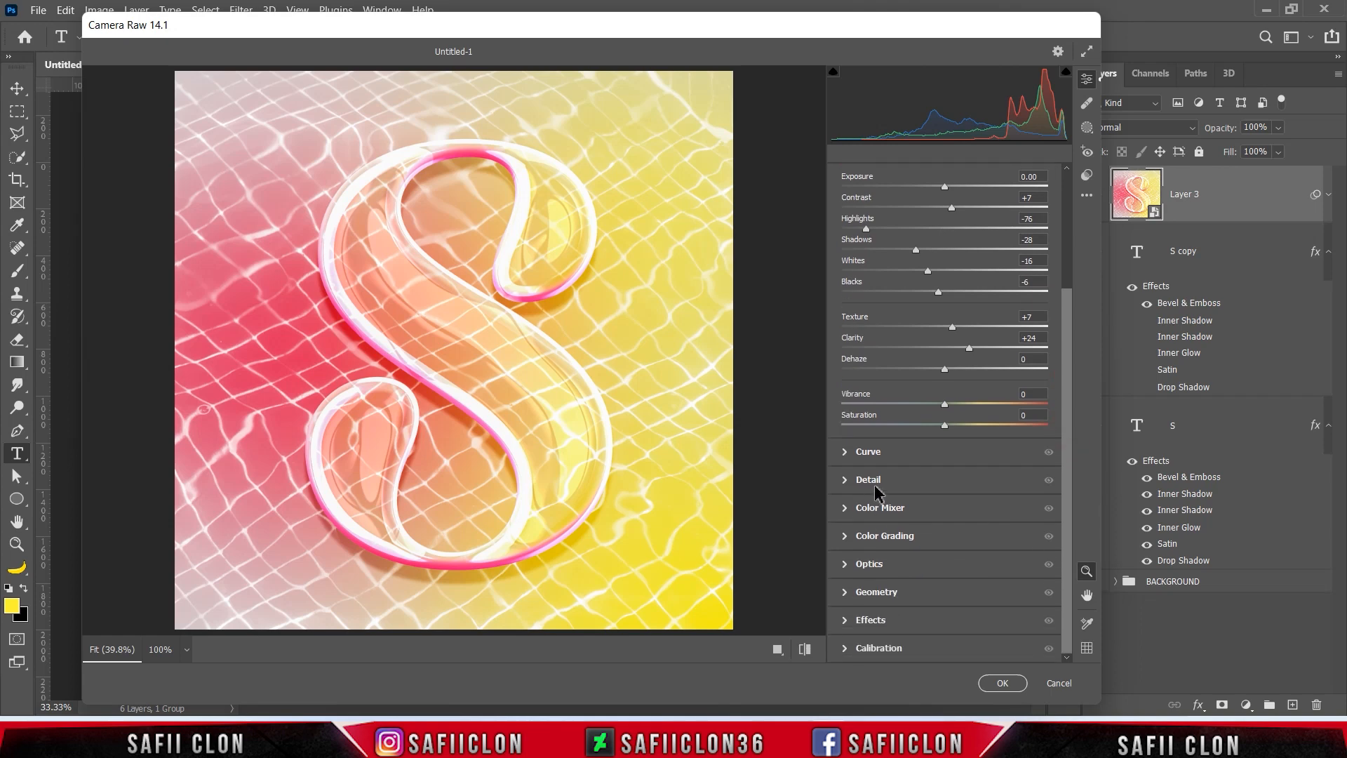
left_click(874, 482)
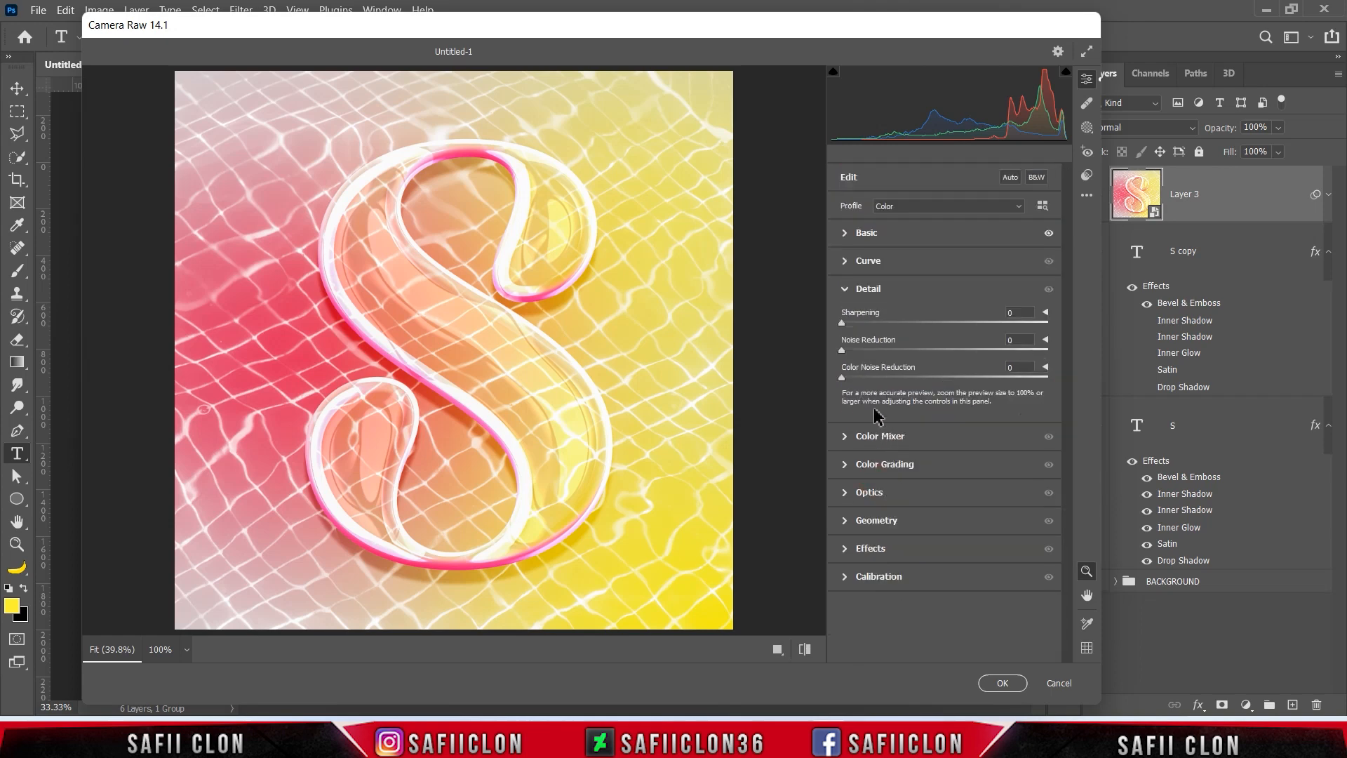
left_click_drag(842, 323, 908, 322)
left_click_drag(843, 350, 862, 350)
- Shift the hue of the reds toward magenta in the colour mixer
left_click(891, 442)
left_click(847, 359)
left_click_drag(948, 397, 914, 397)
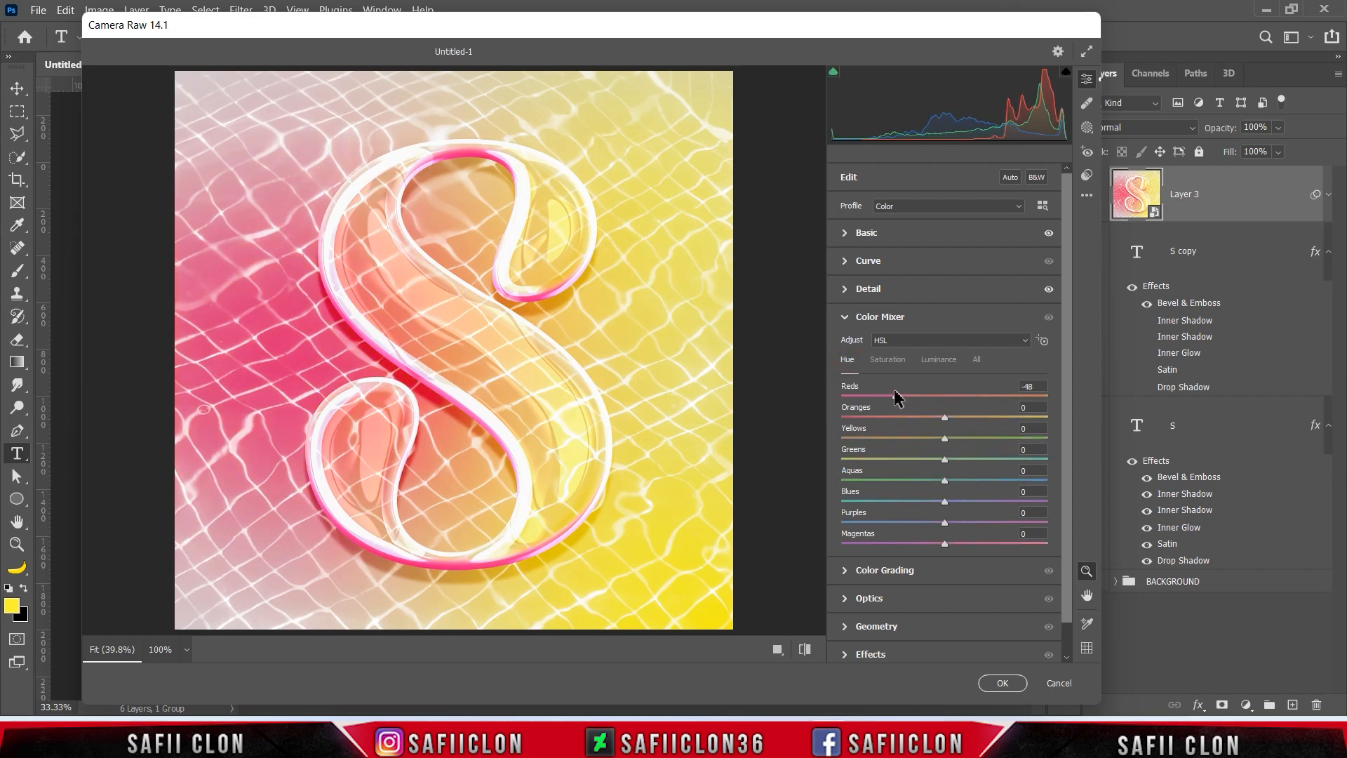
left_click_drag(887, 390, 888, 373)
- Set the colour mixer's saturation to reds +7, oranges +23, yellows +8, purples +35 and magentas -13
left_click(889, 359)
left_click_drag(944, 401, 975, 408)
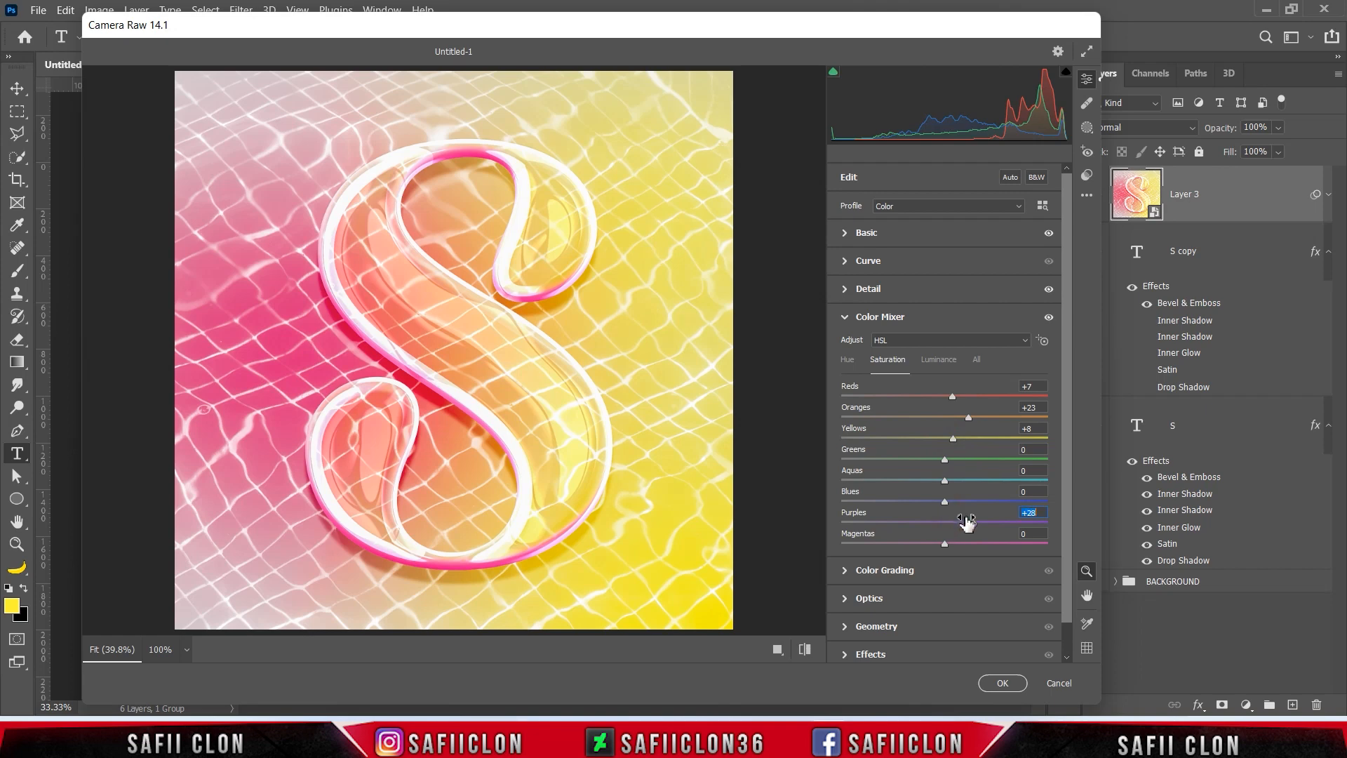
left_click_drag(947, 545, 942, 563)
- Add grain of 33 and vignetting of +13, and calibrate the red primary hue to -4 and green primary saturation to -12
left_click_drag(1067, 429, 1071, 461)
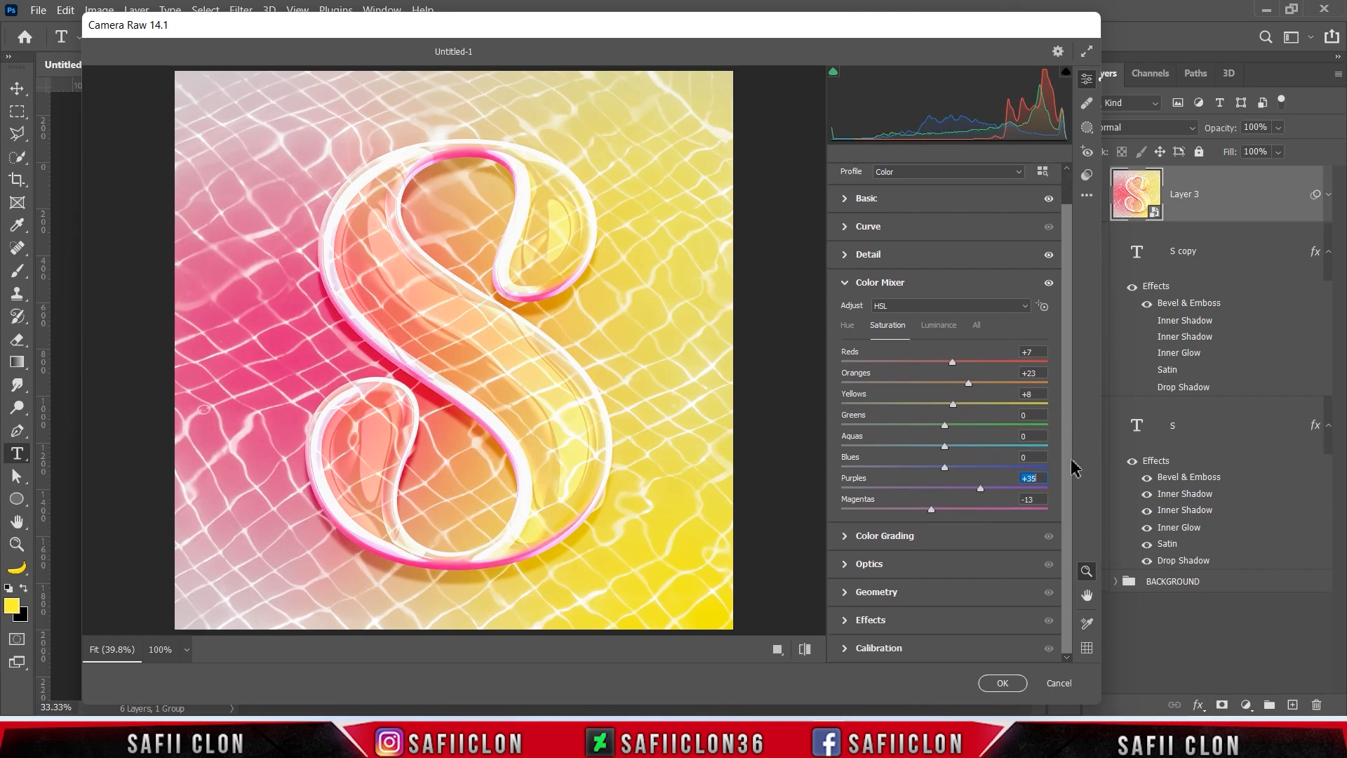
left_click(873, 620)
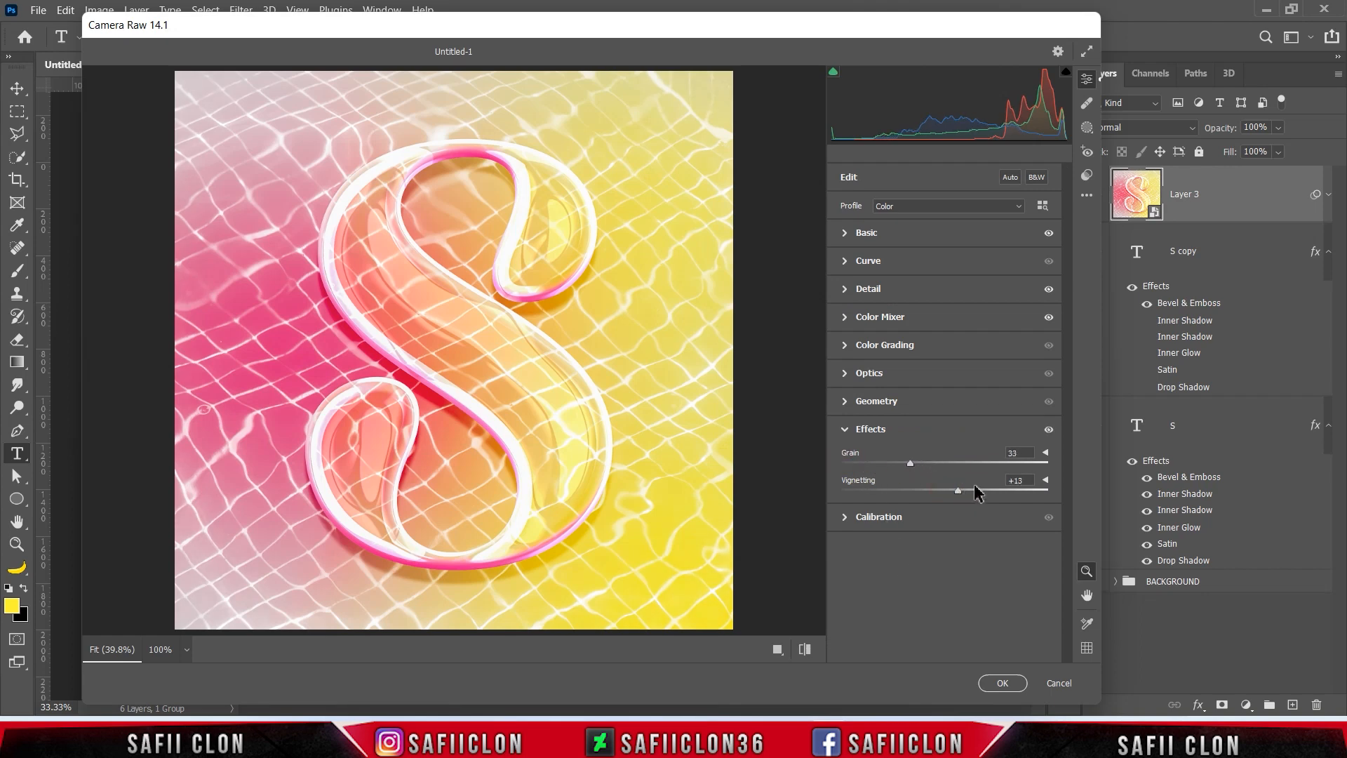
left_click(897, 519)
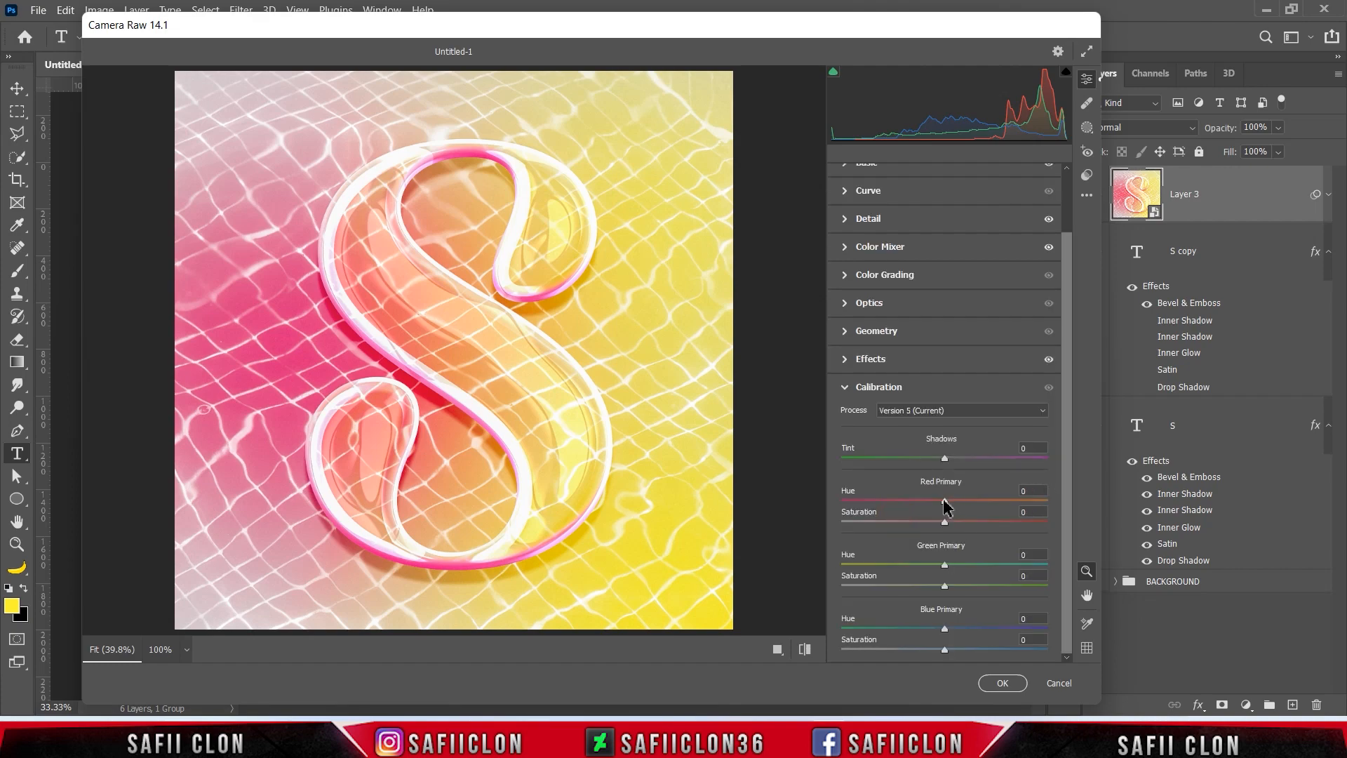
left_click_drag(944, 587, 928, 597)
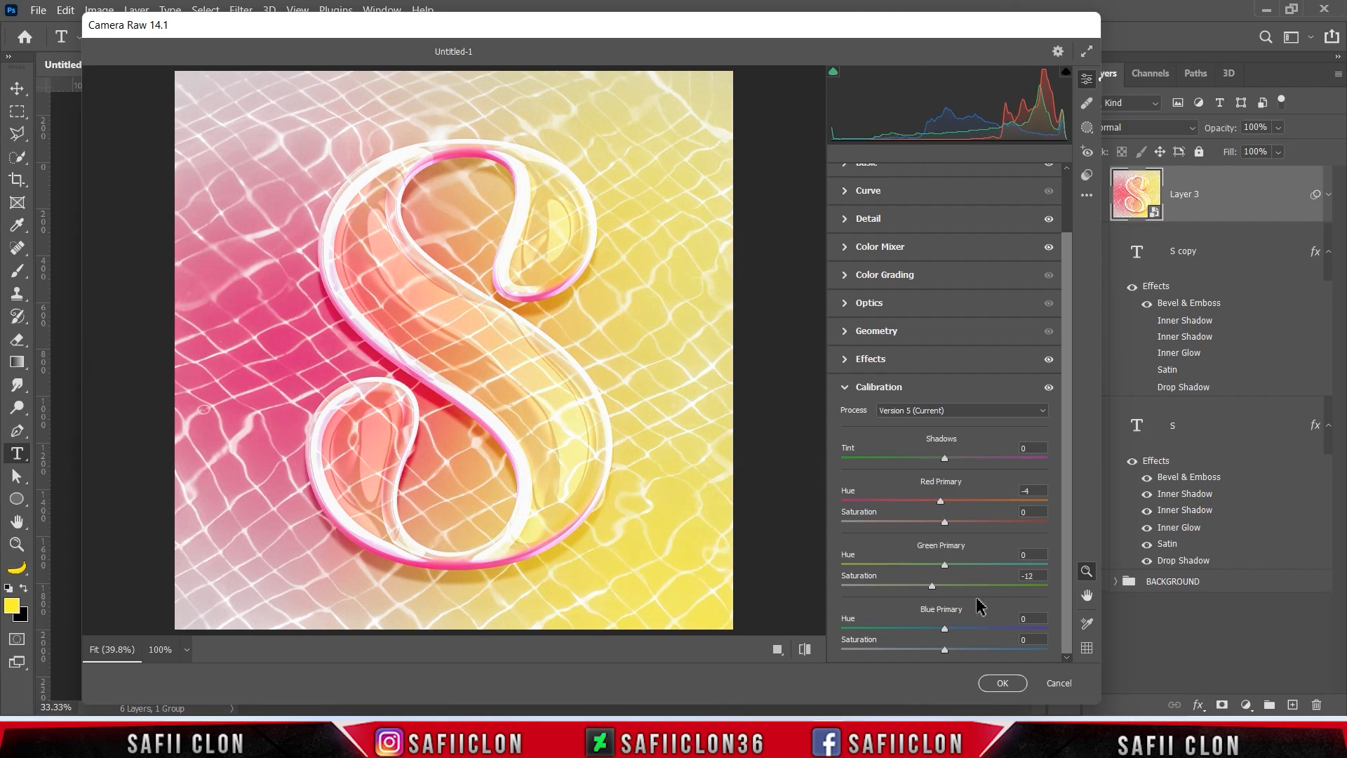
- Cycle through the before/after views of the colour grading and apply the Camera Raw Filter
left_click(777, 649)
left_click(736, 650)
left_click(735, 650)
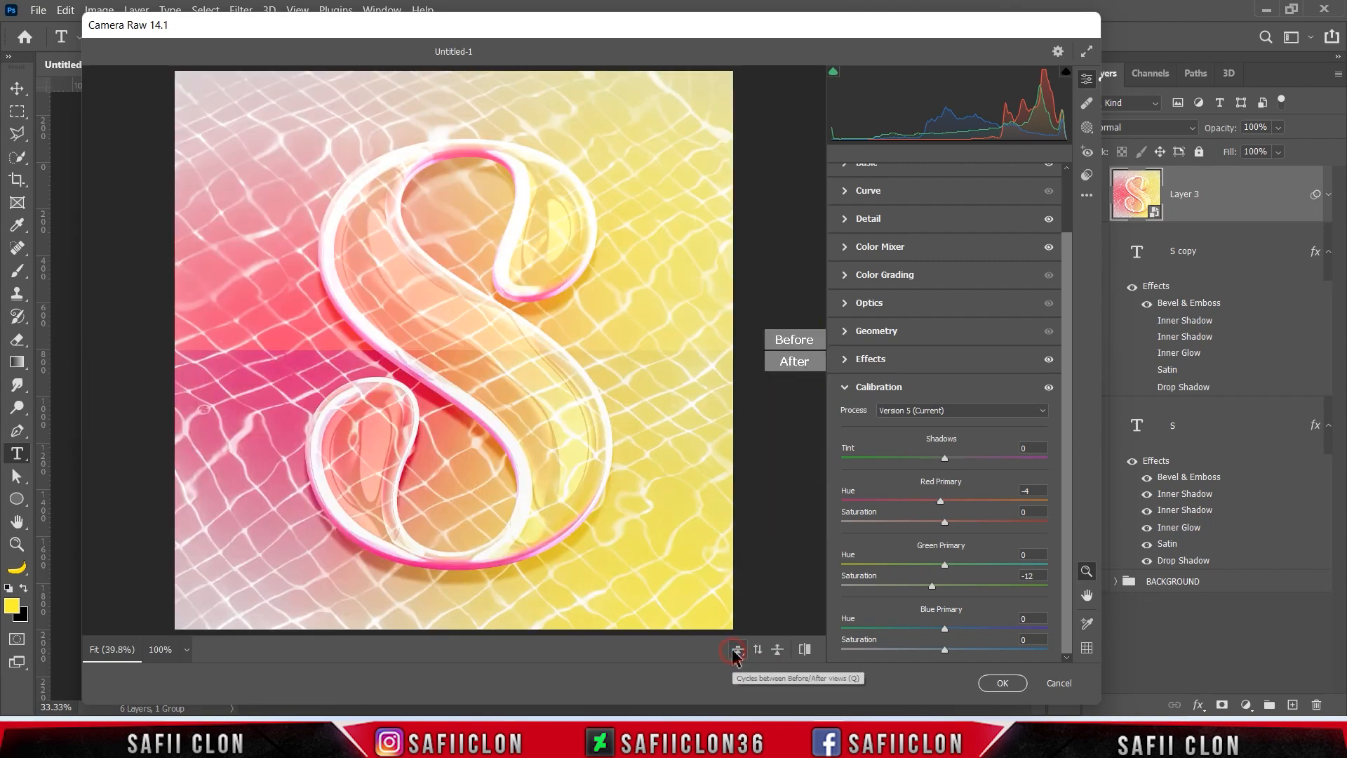
left_click(735, 651)
left_click(996, 682)
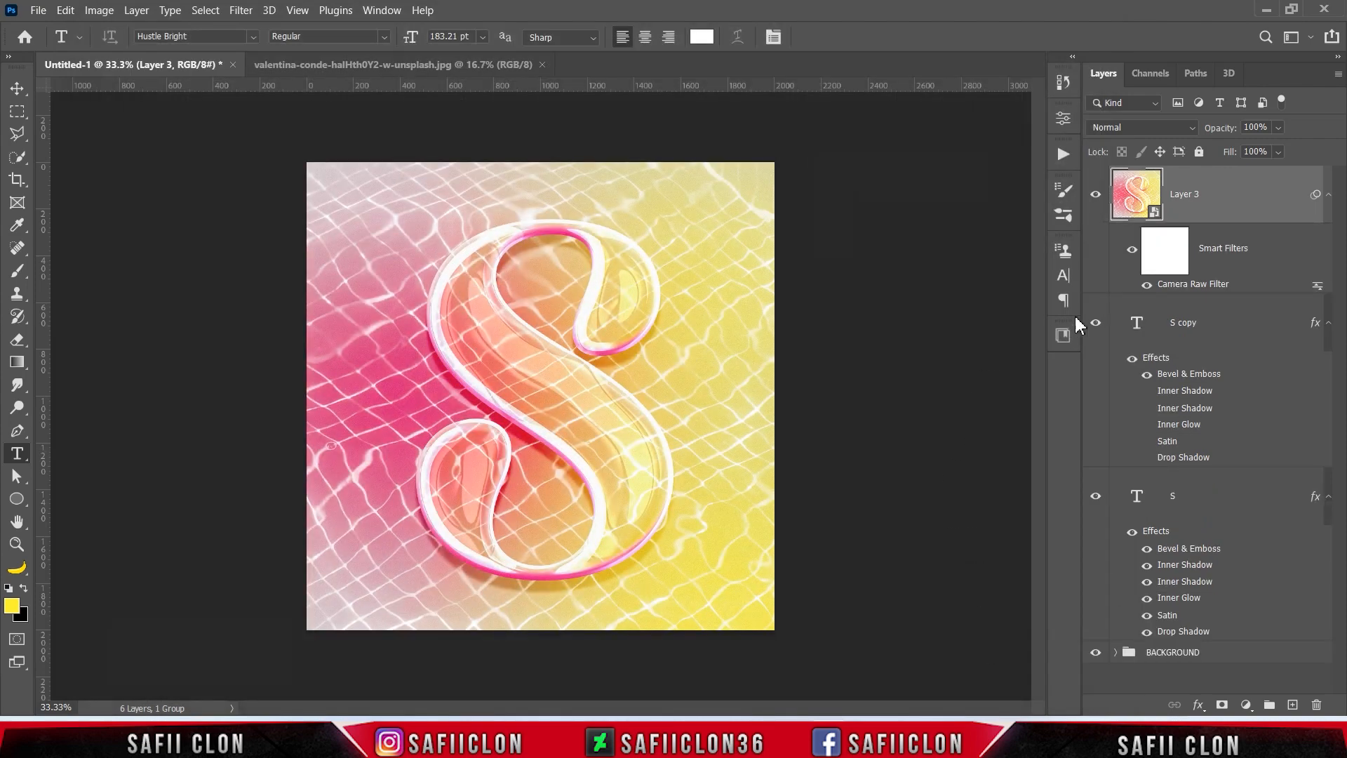
- Add an empty layer above Layer 3, load the S copy's letter shape as a selection and invert it
left_click(1231, 195)
left_click(1292, 705)
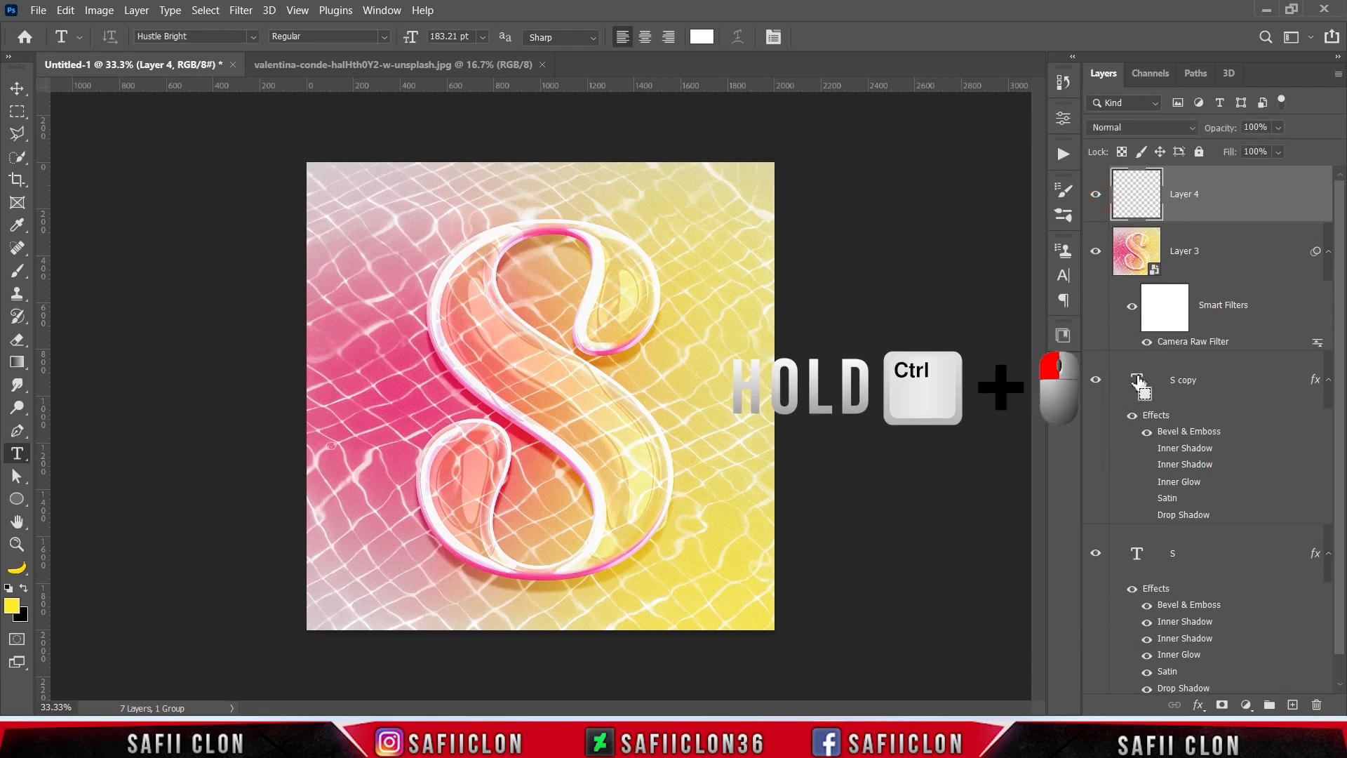
left_click(1138, 381, "ctrl")
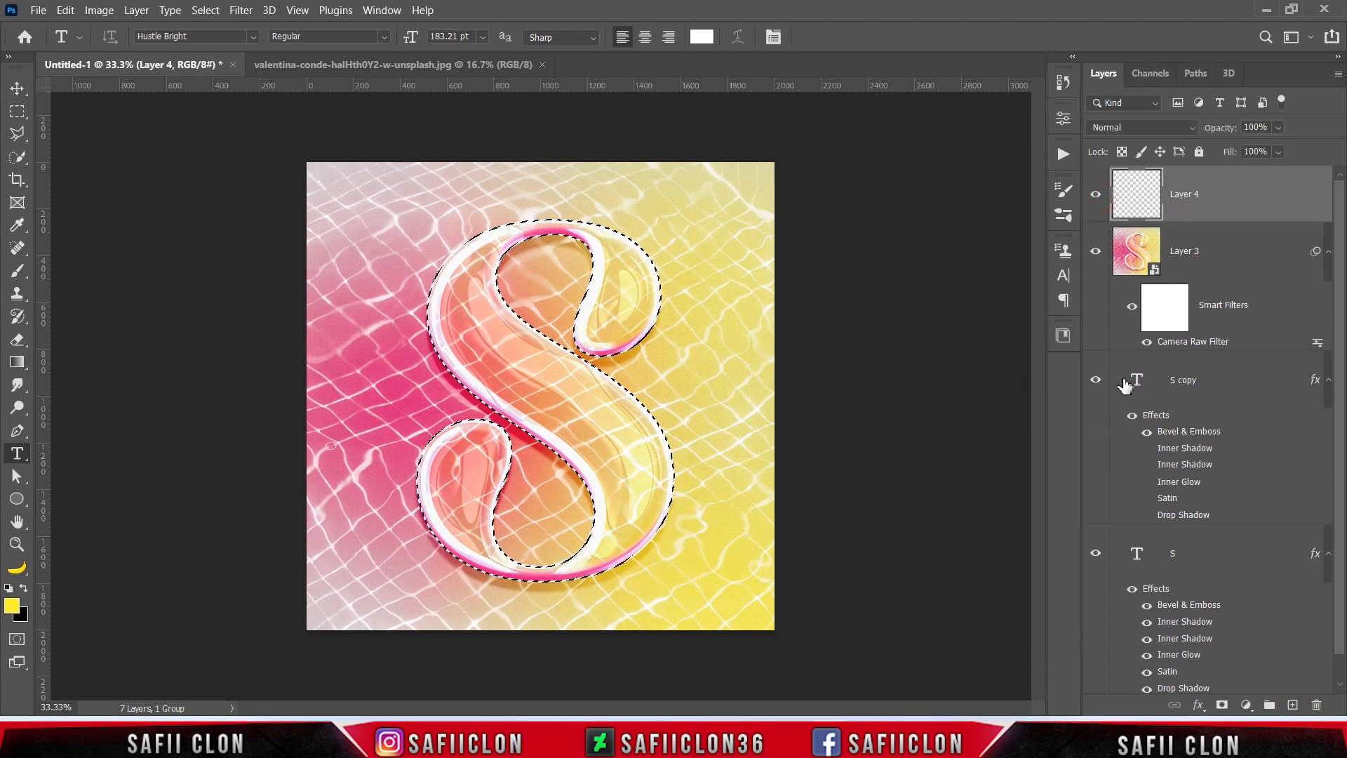
left_click(205, 10)
left_click(249, 76)
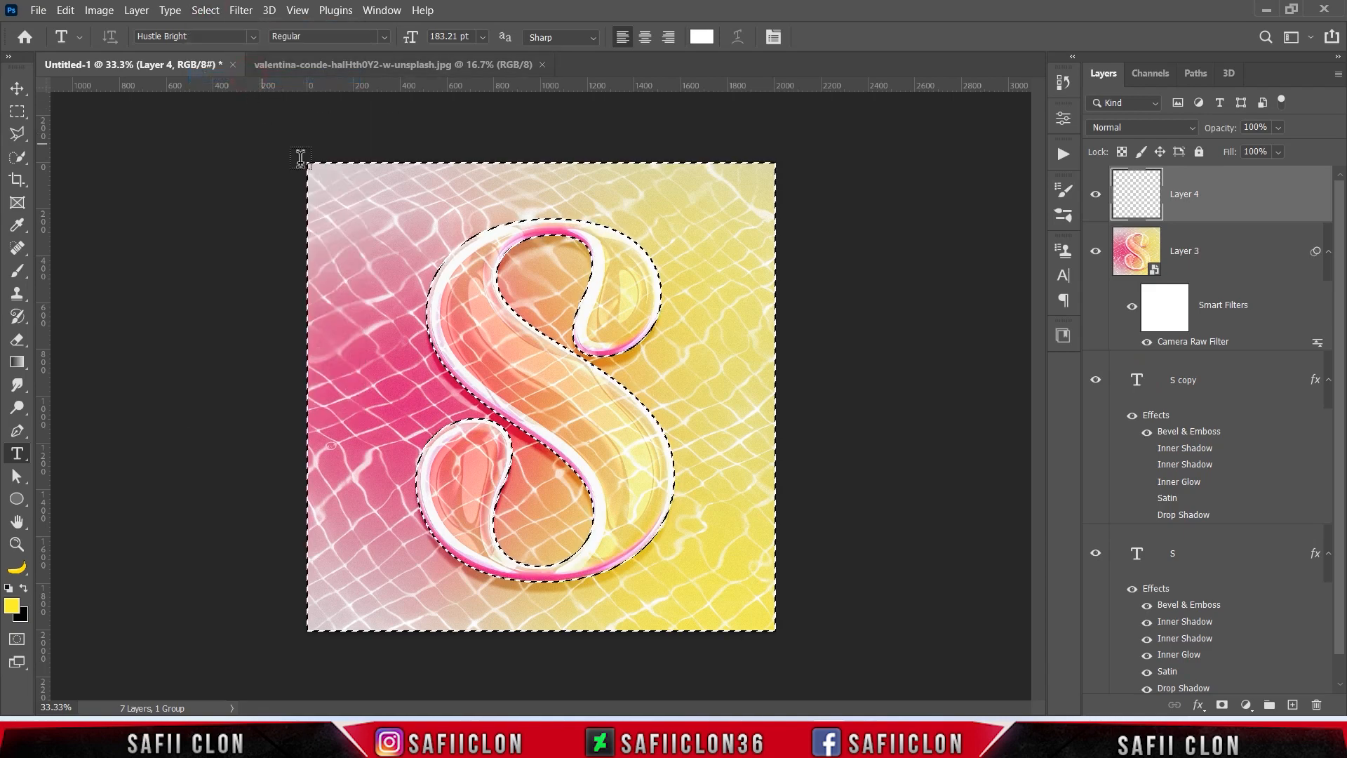
key("Delete")
- Set up the Brush tool with the Soft Round tip at 448 px and 9% opacity
right_click(16, 274)
left_click(78, 273)
left_click(127, 37)
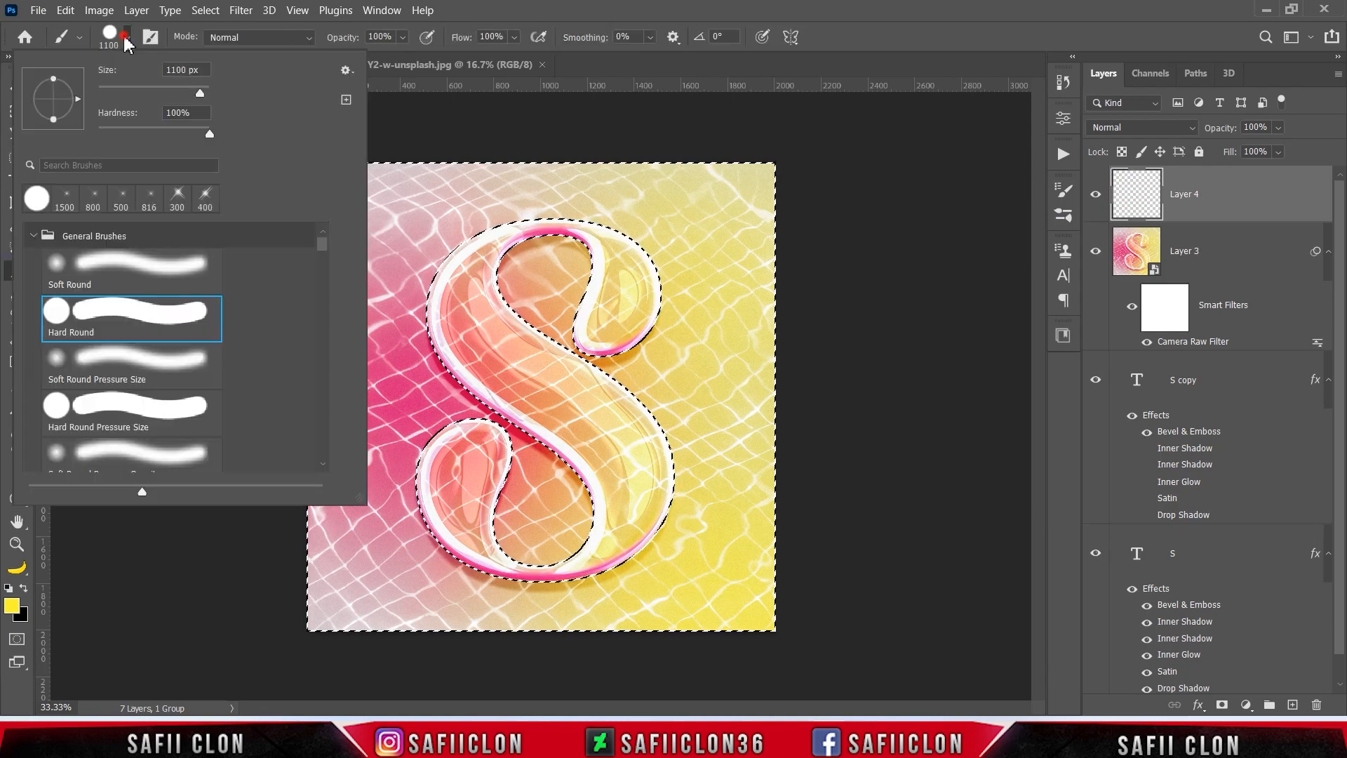
left_click(140, 272)
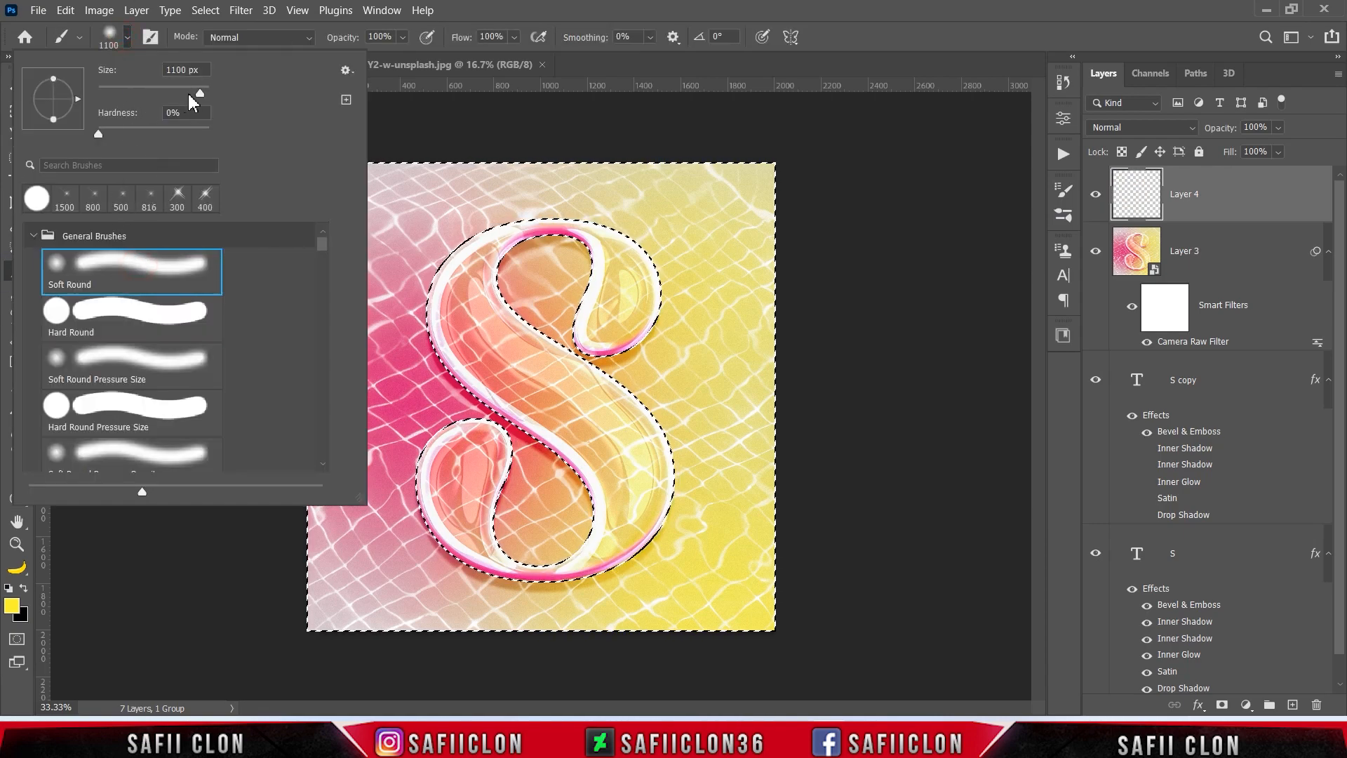
left_click_drag(197, 95, 196, 94)
left_click(130, 40)
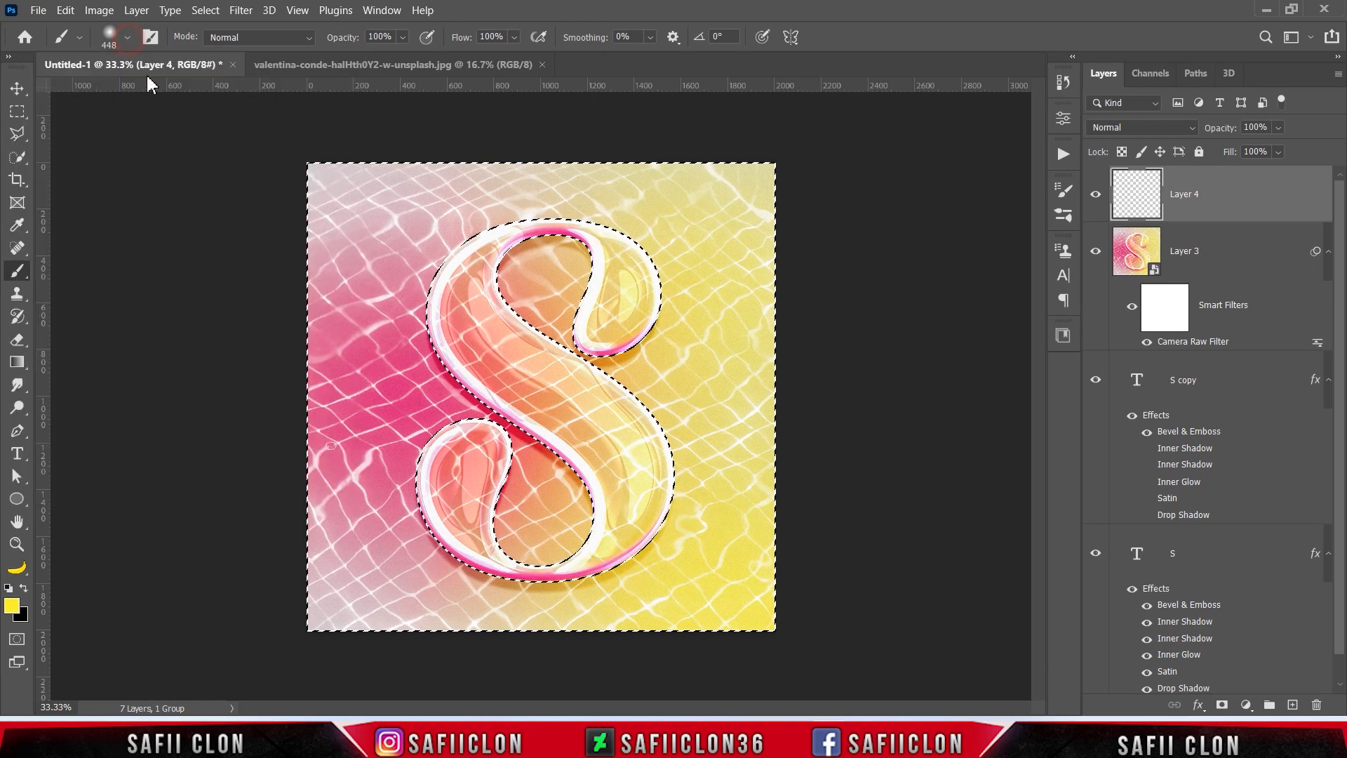
left_click(402, 37)
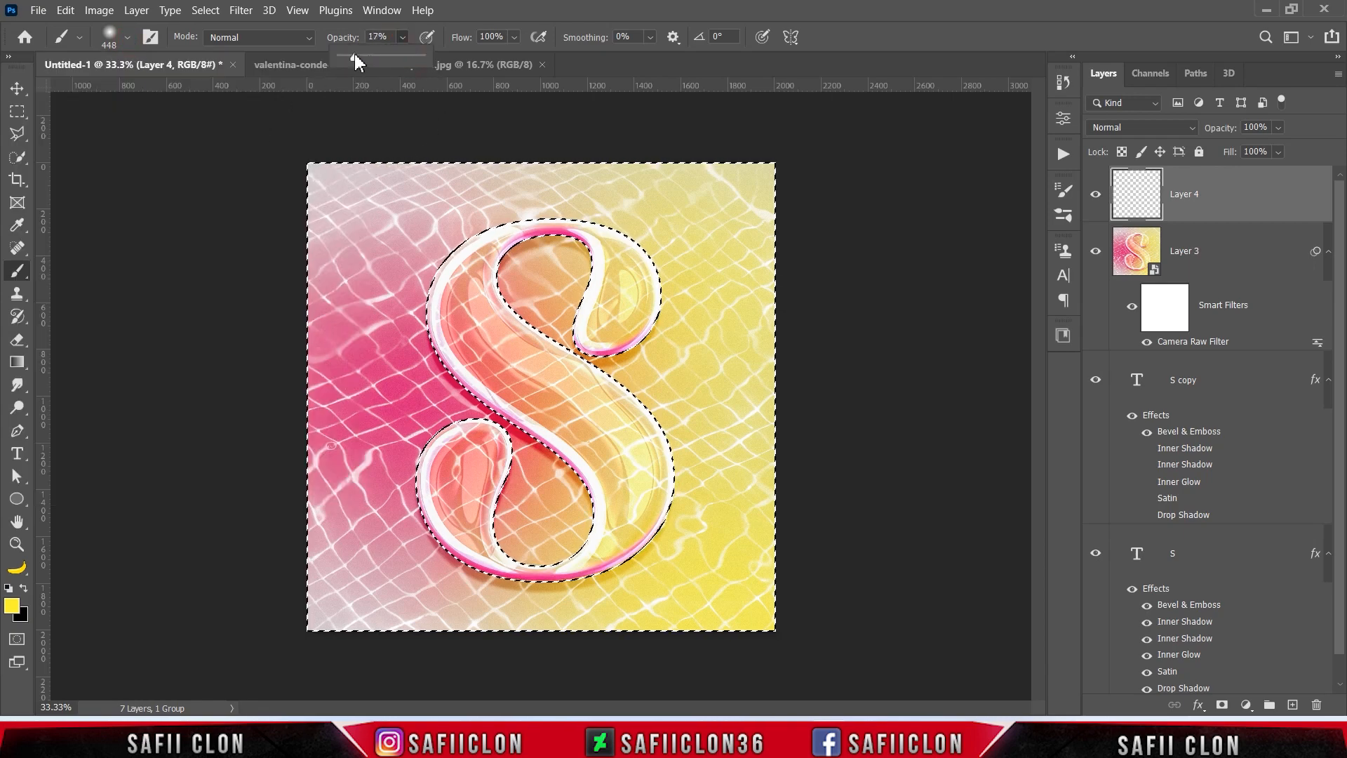
left_click(403, 39)
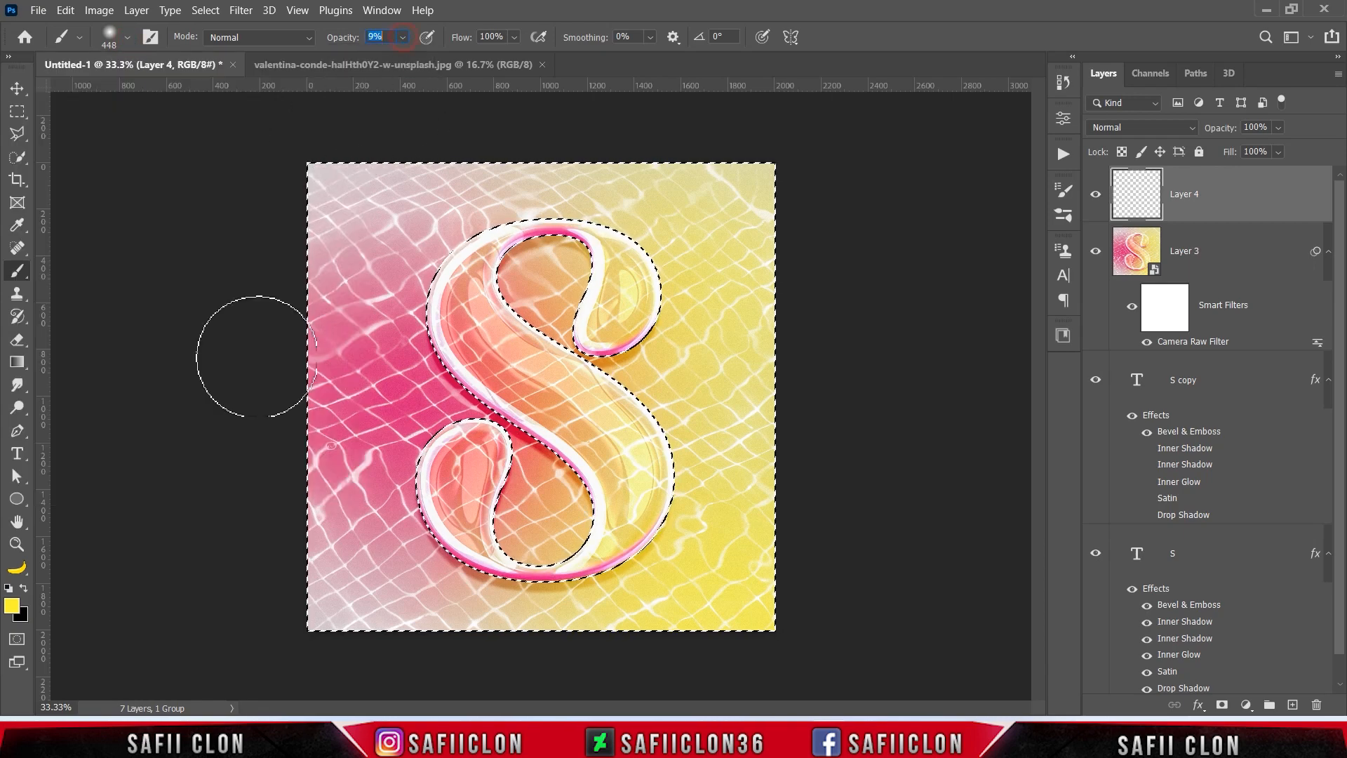
- Set the foreground colour to the dark red 5c041d
left_click(13, 606)
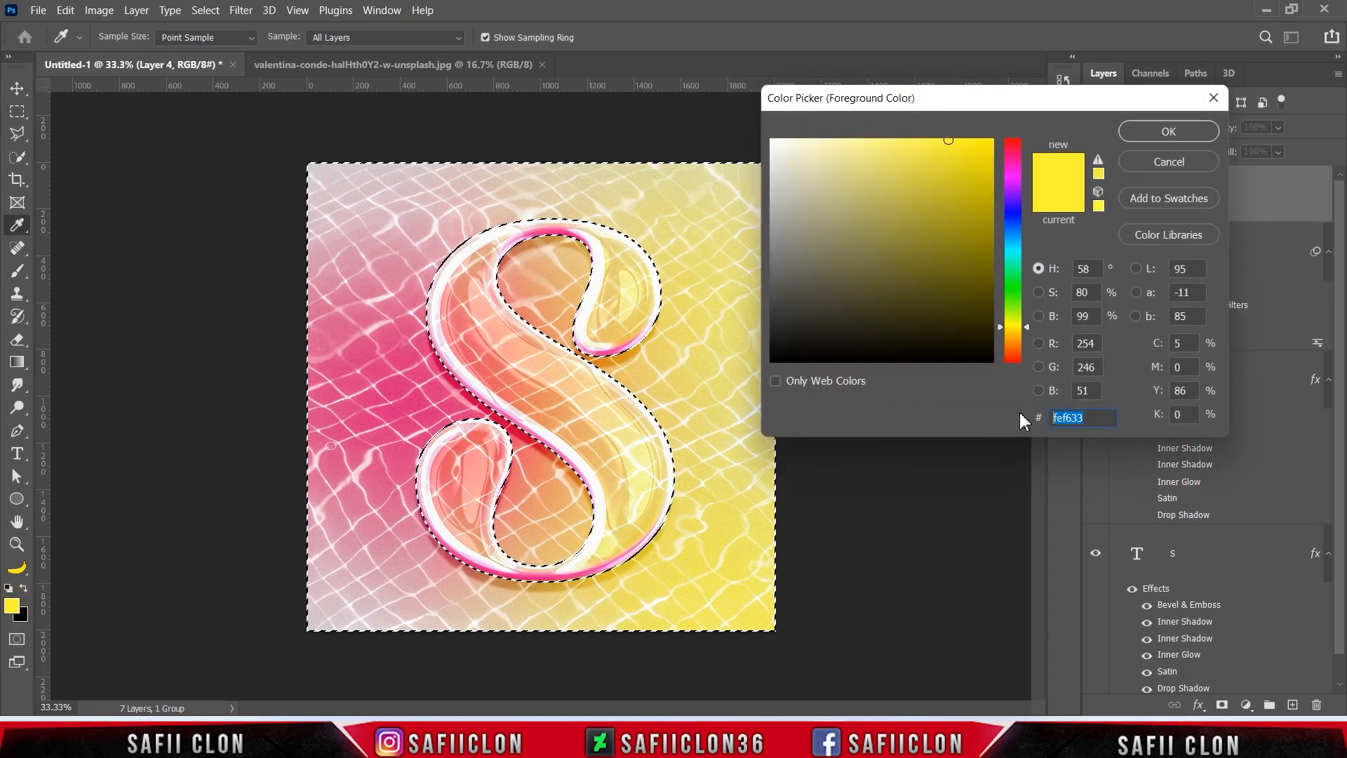
type("5")
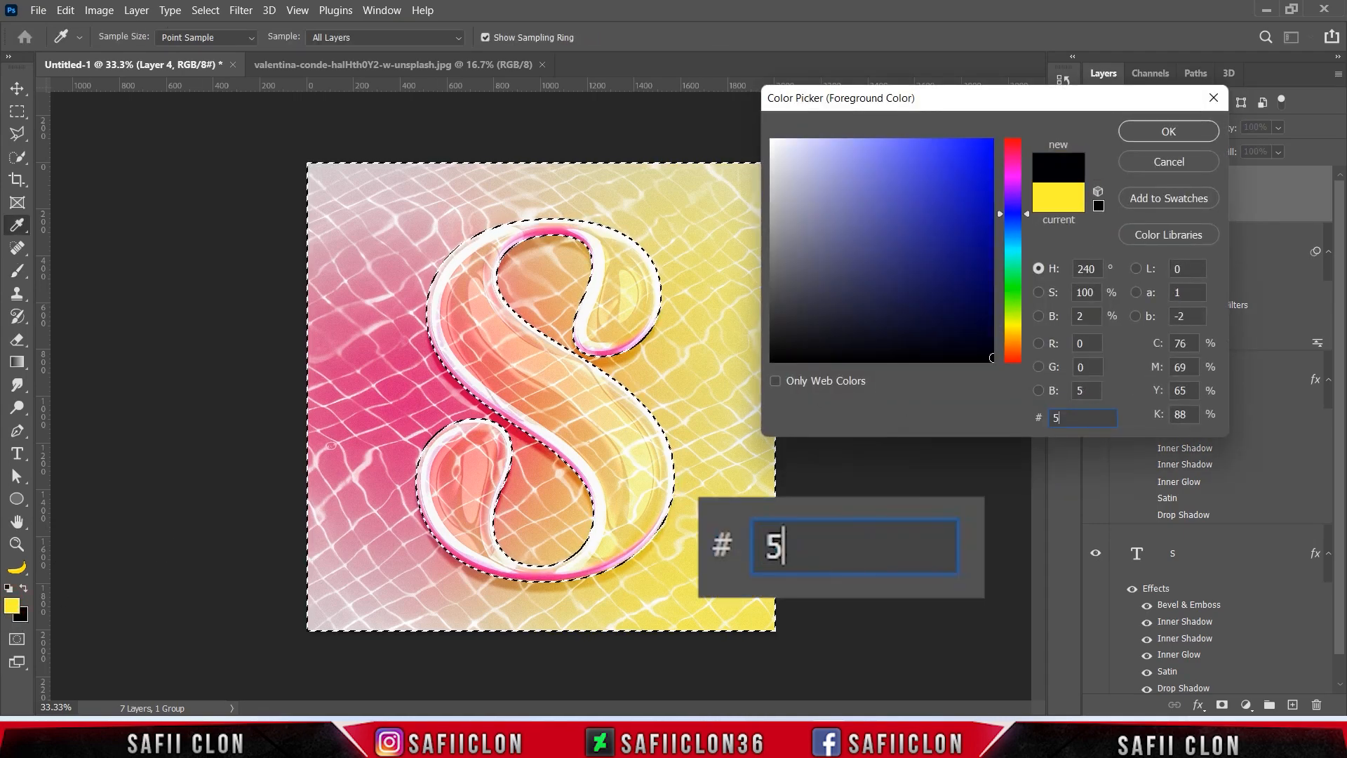
type("c0")
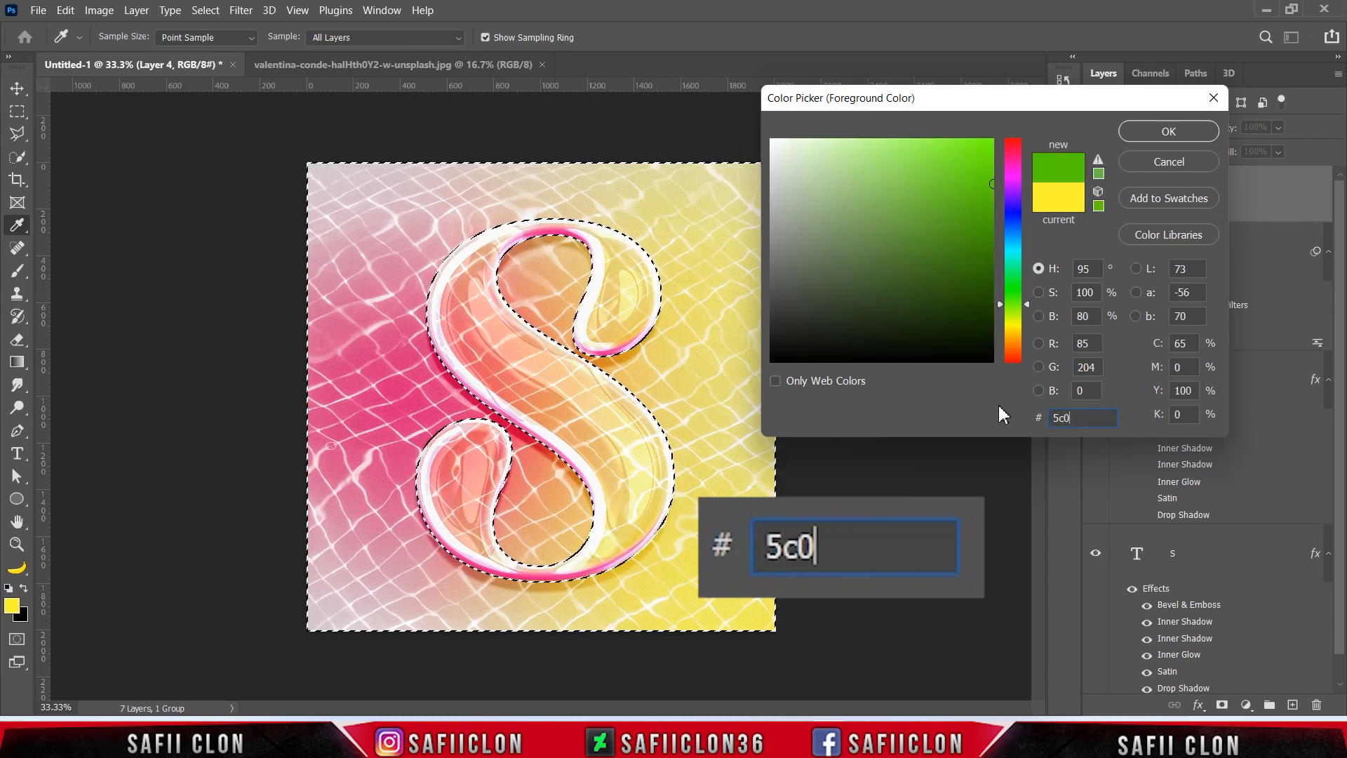
type("41d")
double_click(1082, 418)
left_click(1168, 131)
- Brush soft dark red shadow outside the S's left edge, along the upper curve and the middle diagonal
key("b")
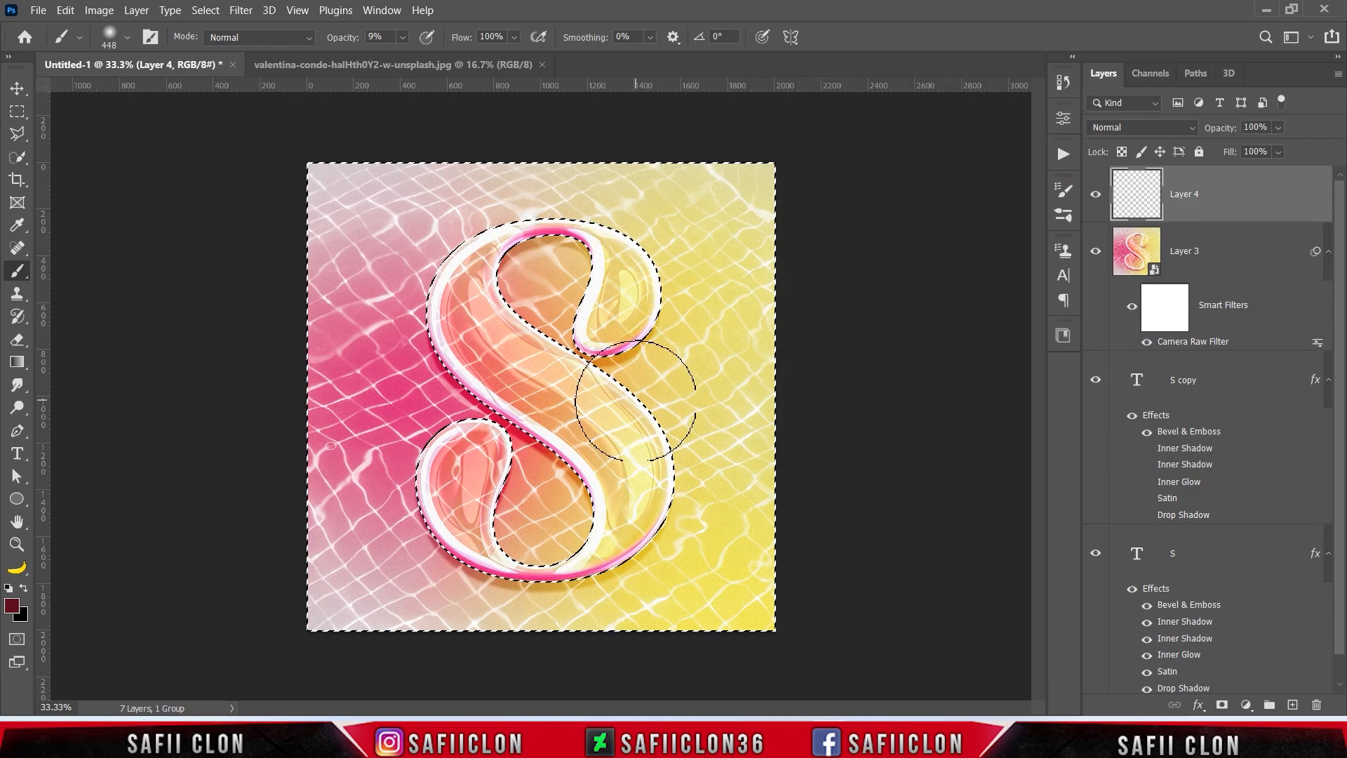
key("ctrl+plus")
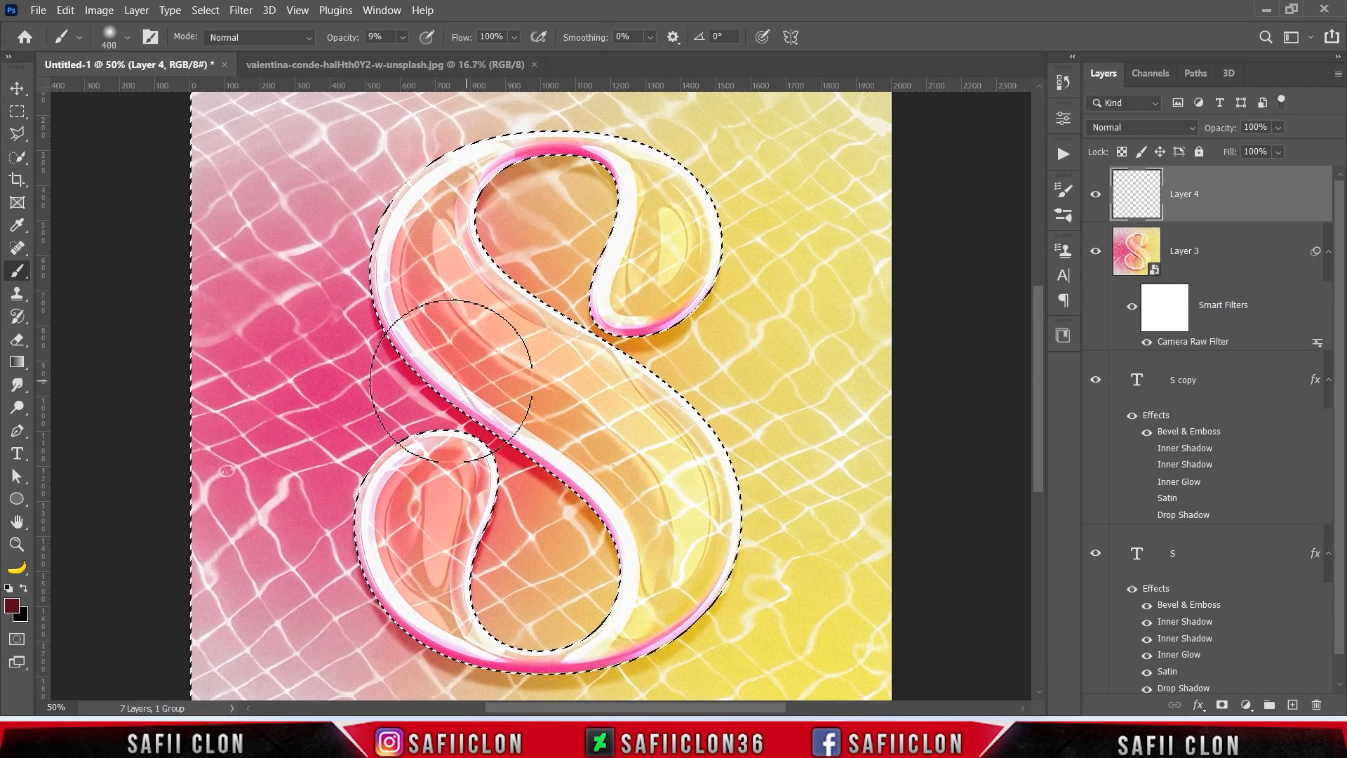
left_click_drag(410, 341, 383, 307)
left_click_drag(412, 362, 469, 398)
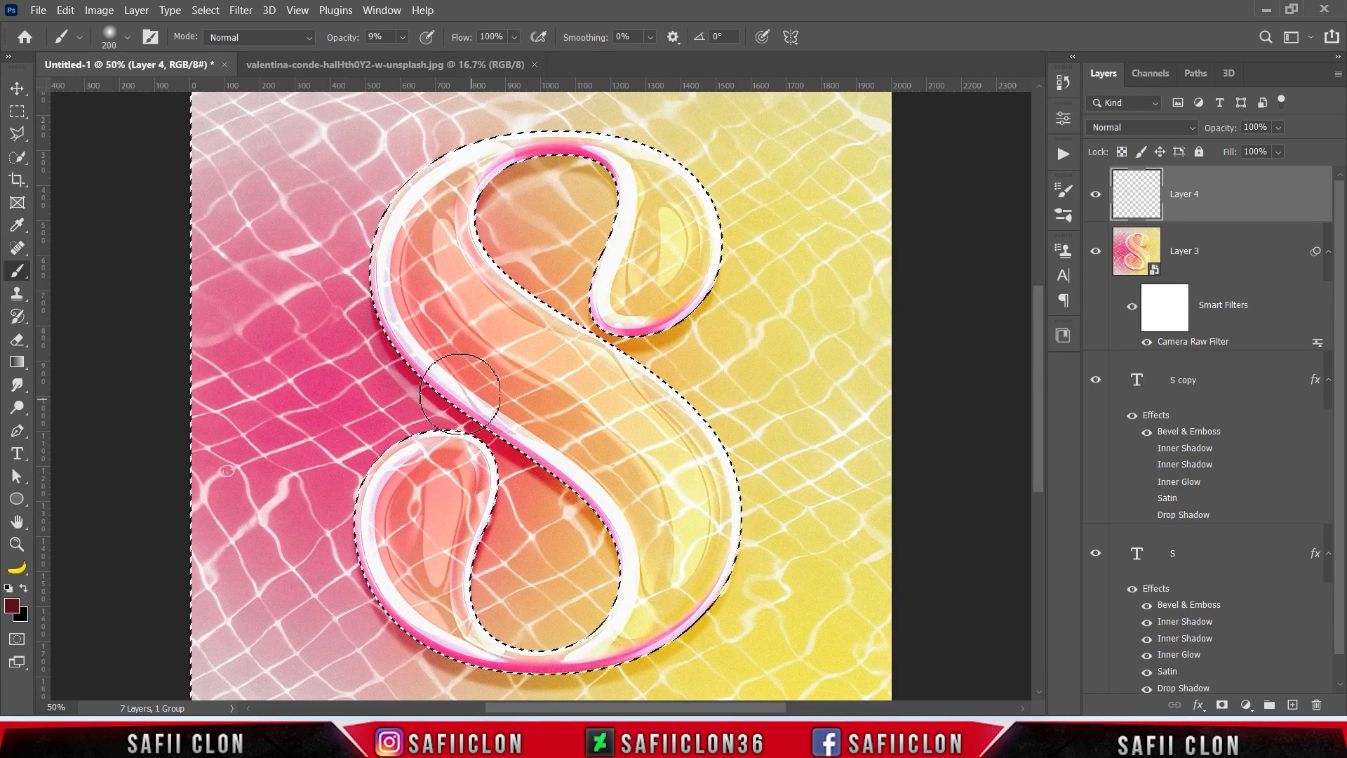
- Paint soft dark red shadow inside the S's lower and upper loops, adjusting the brush between about 125 and 175 px
key("bracketleft")
key("bracketleft")
key("bracketleft")
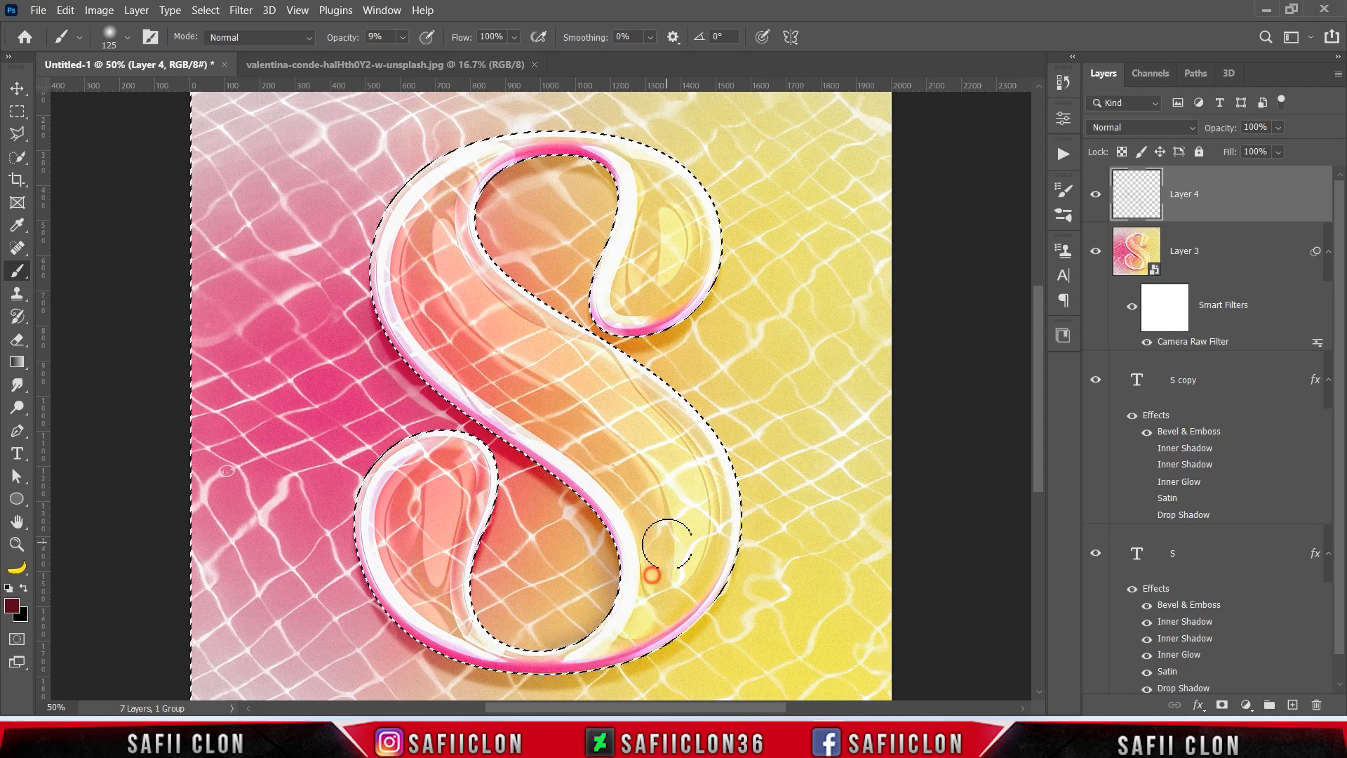
scroll(662, 547, "down", 2)
key("bracketright")
scroll(601, 355, "up", 4)
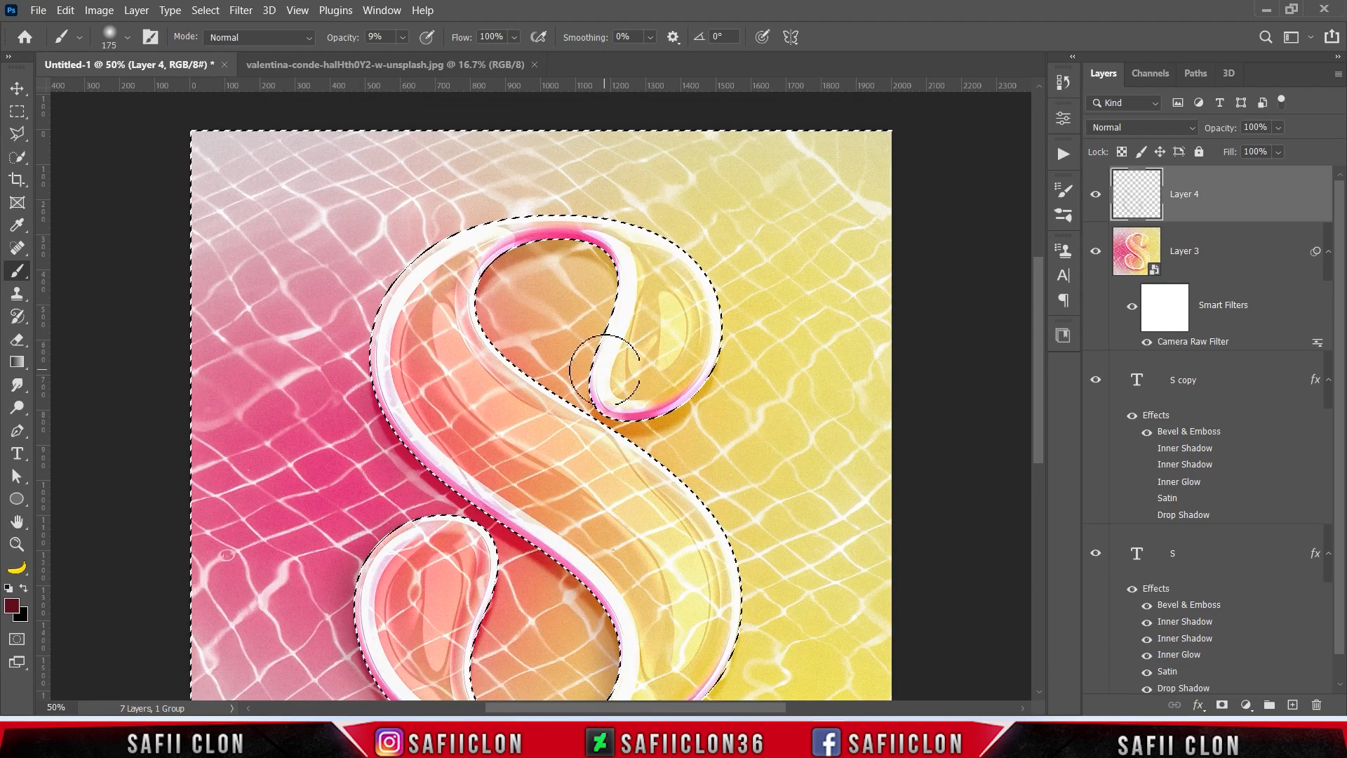
mouse_move(599, 241)
left_mouse_down()
mouse_move(538, 235)
mouse_move(559, 237)
mouse_move(401, 295)
mouse_move(407, 318)
mouse_move(487, 265)
left_mouse_up()
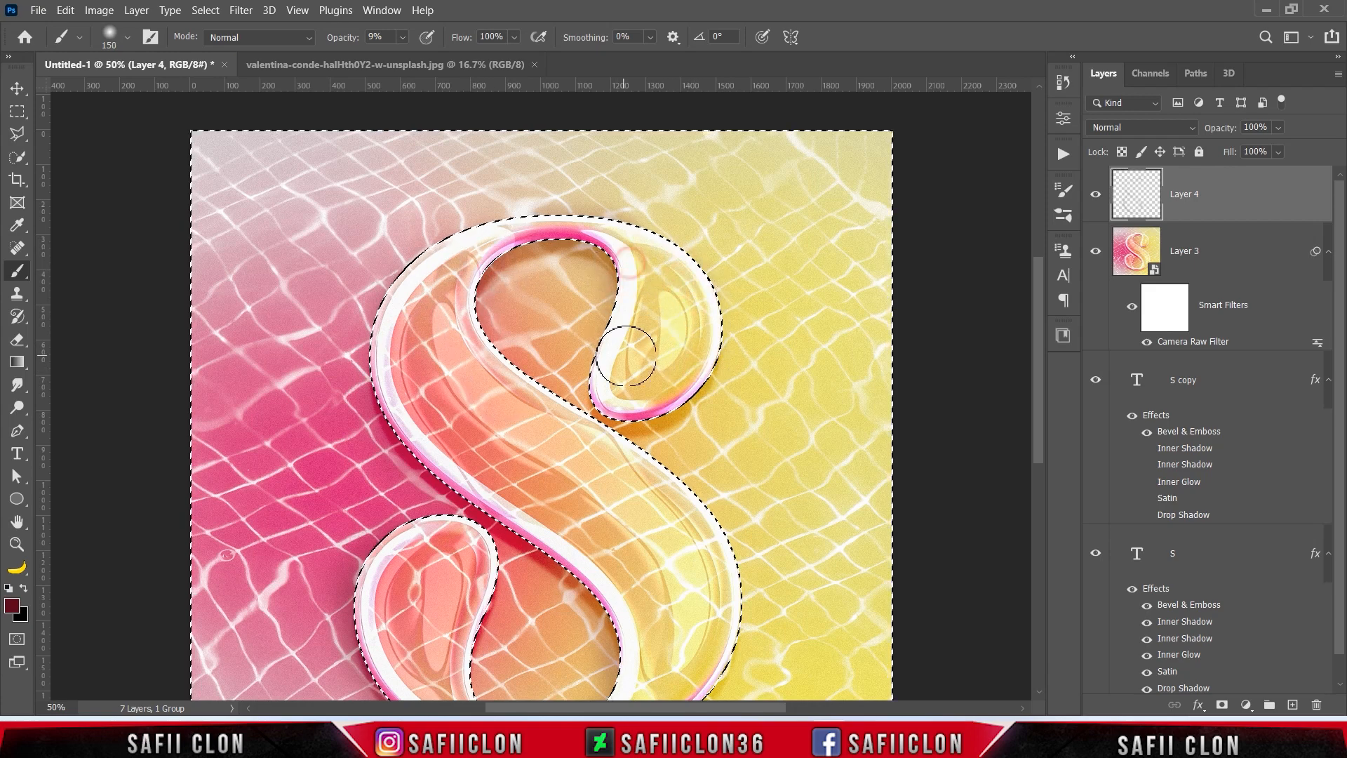
- Paint the shadow along the outer edge of the S's lower curve with a 175 px brush
scroll(577, 372, "down", 5)
key("bracketright")
key("bracketright")
key("bracketleft")
mouse_move(693, 509)
left_mouse_down()
mouse_move(700, 489)
mouse_move(515, 577)
mouse_move(443, 560)
mouse_move(374, 375)
left_mouse_up()
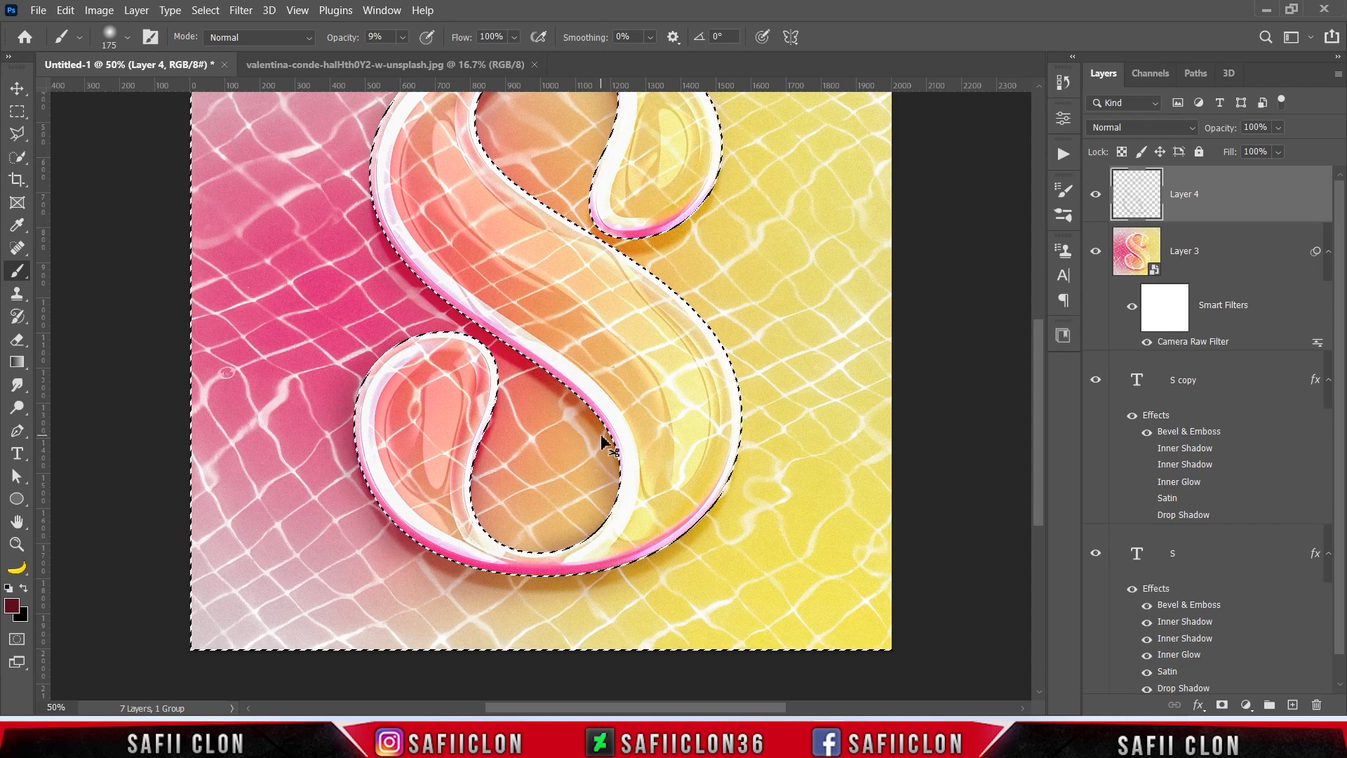
- Clear the selection, then toggle Layer 4's visibility to compare the artwork with and without the painted shadows
key("ctrl+minus")
key("ctrl+minus")
key("ctrl+d")
left_click(1096, 195)
left_click(1096, 196)
left_click(1096, 197)
left_click(1096, 197)
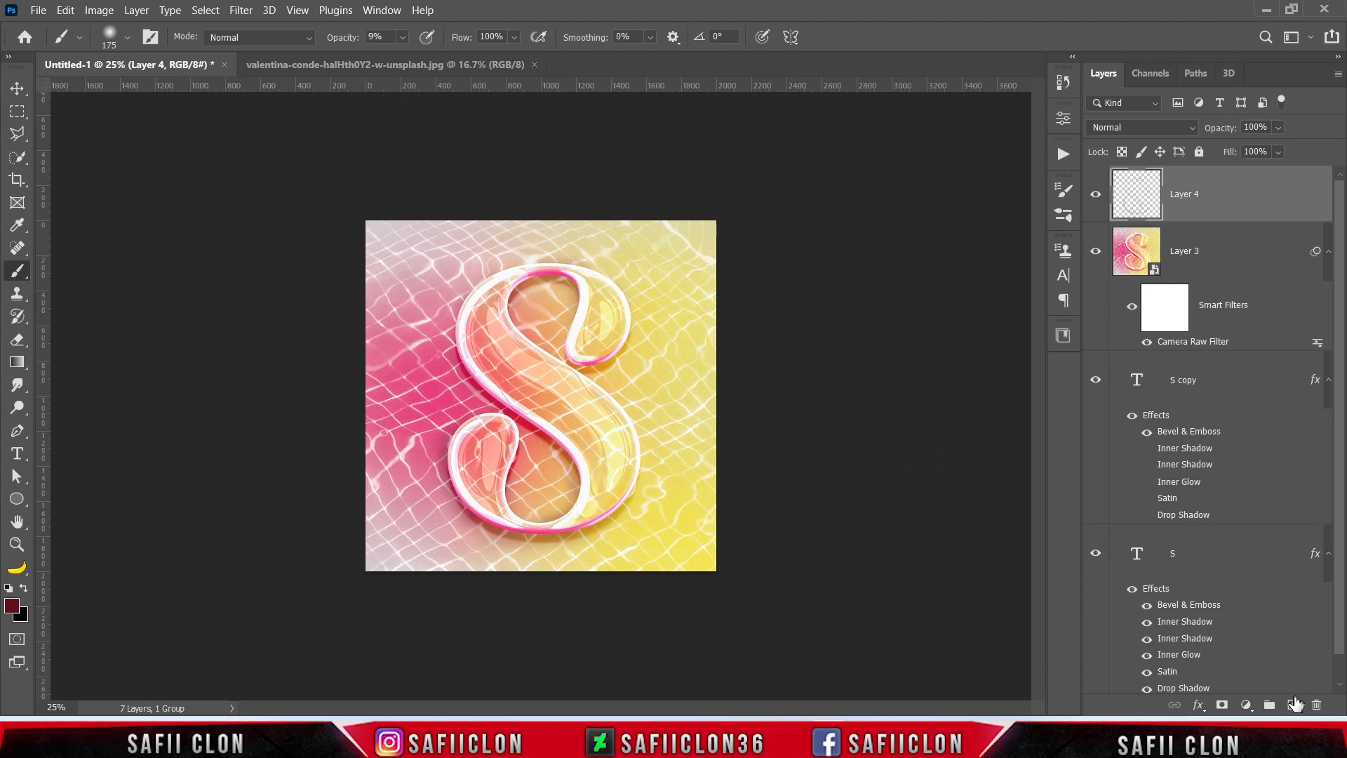
- Add an empty layer above Layer 4 and choose the group1 brush tip from the SS-sparkles set
left_click(1293, 704)
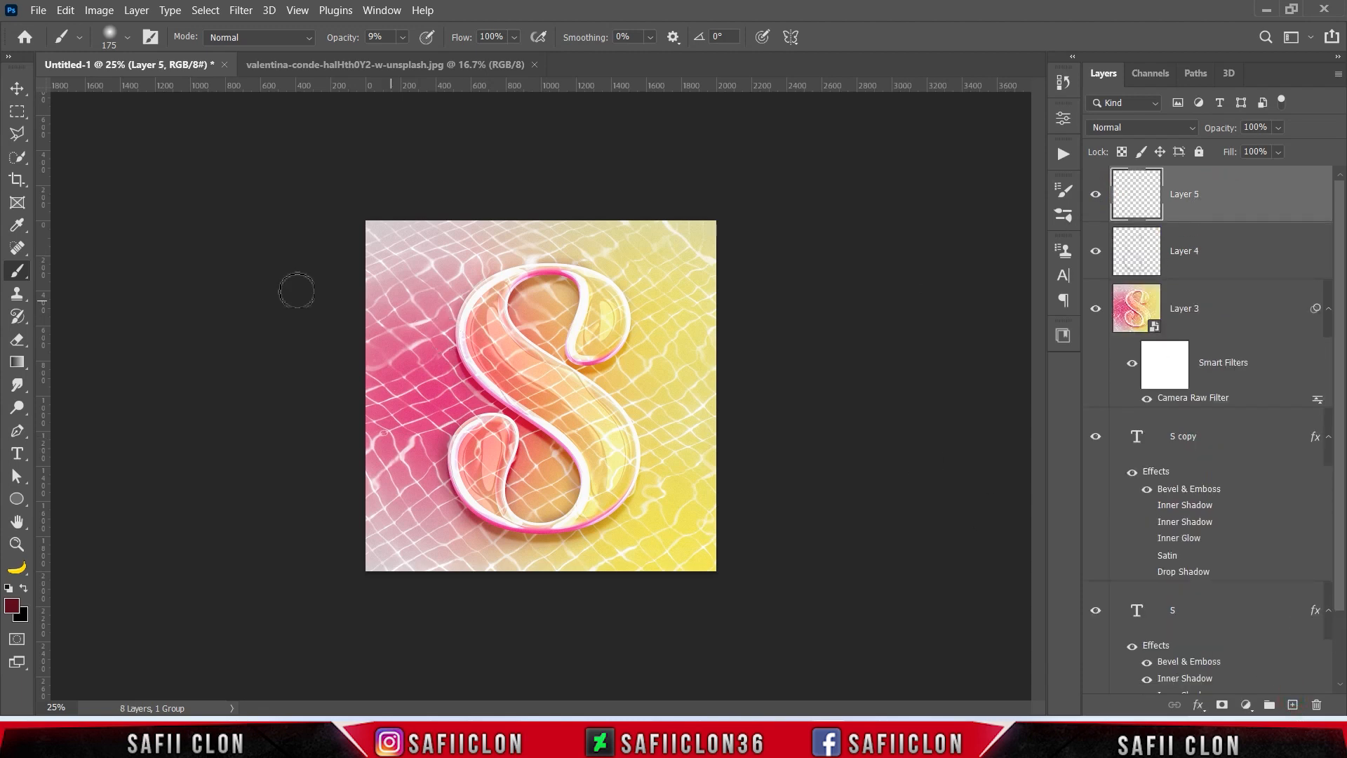
left_click(28, 276)
left_click(129, 36)
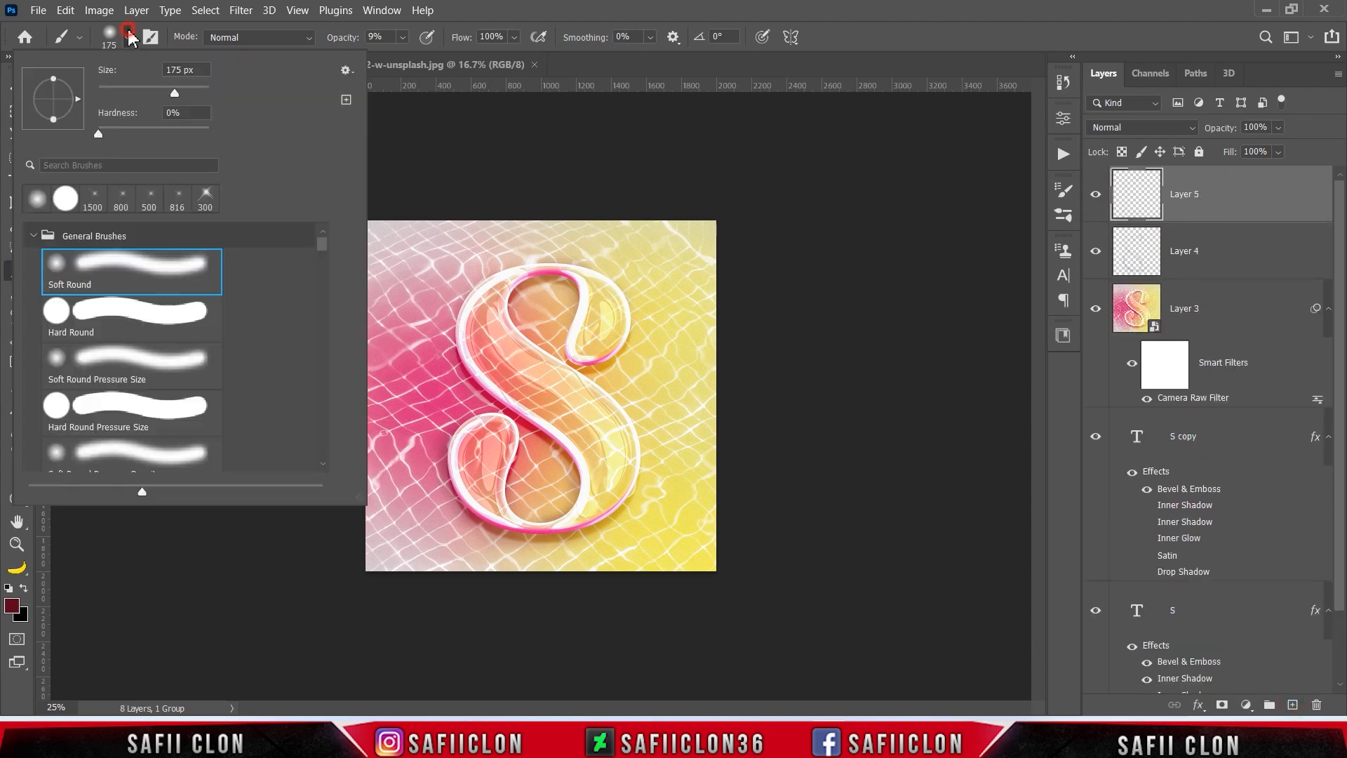
left_click_drag(325, 246, 338, 333)
scroll(338, 333, "up", 1)
left_click(93, 291)
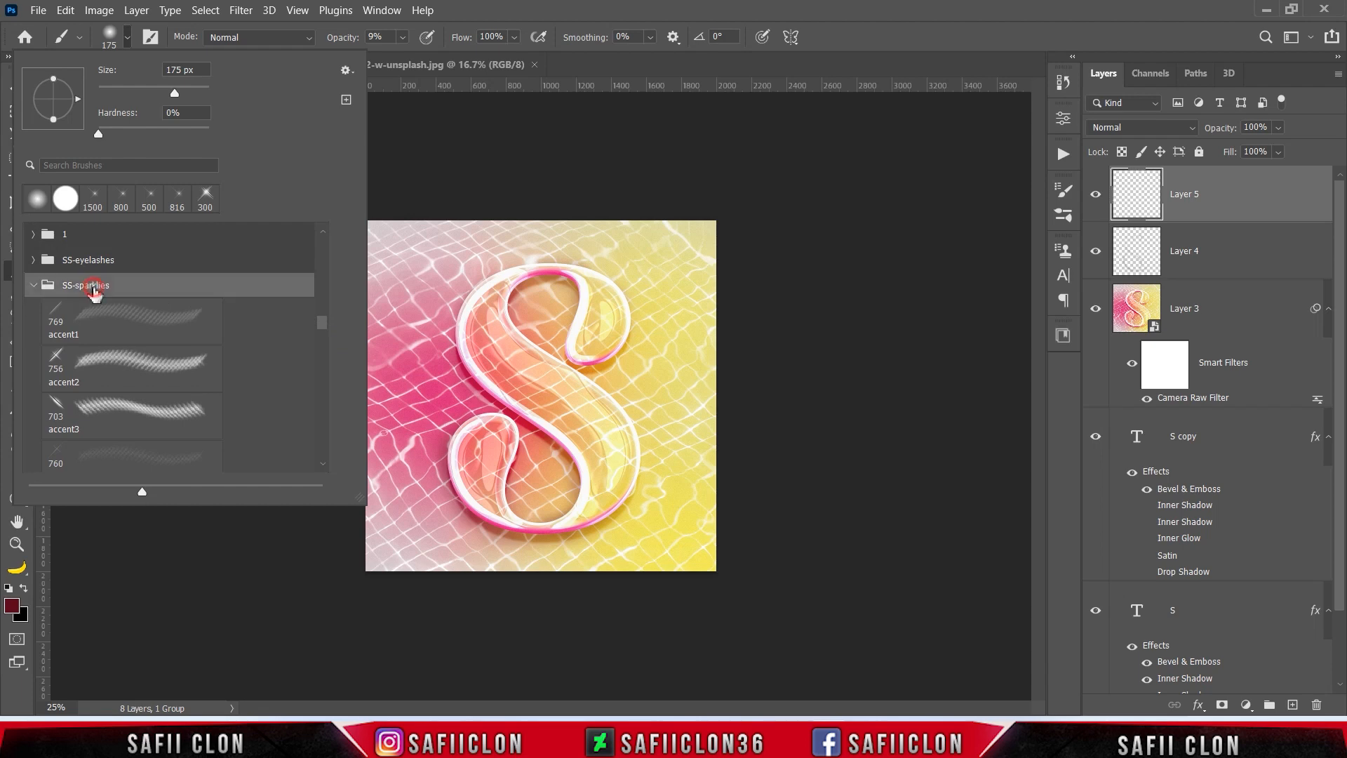
scroll(323, 328, "down", 6)
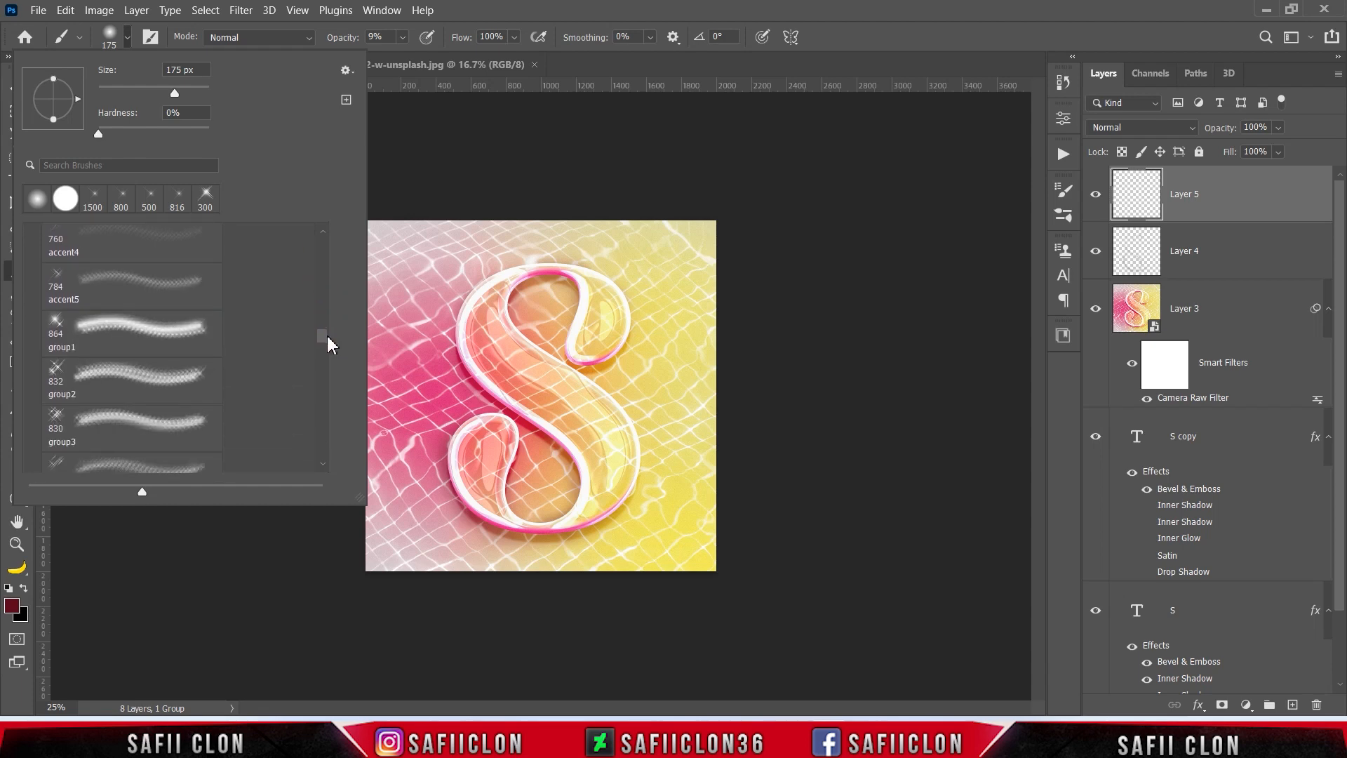
left_click(62, 280)
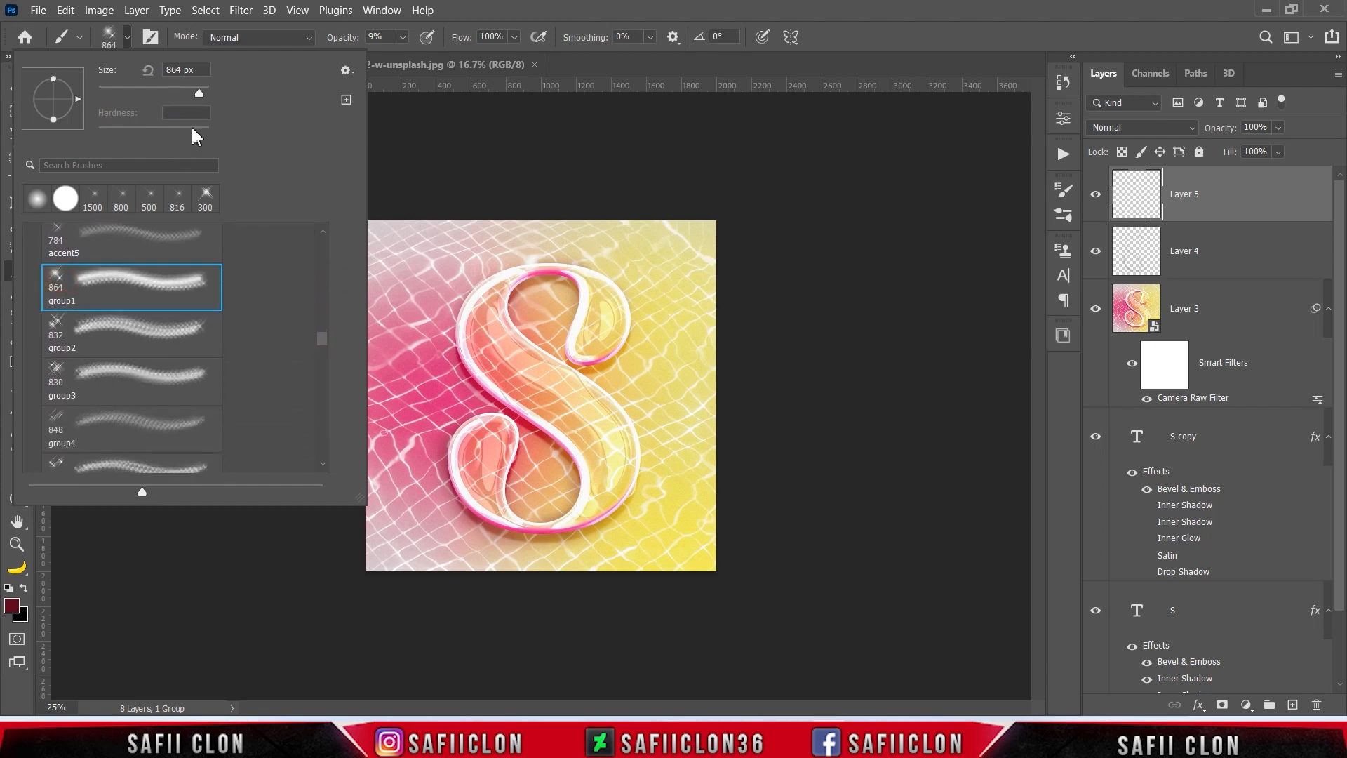
- Set the sparkle brush to 1102 px and 100% opacity, with white as the foreground colour
left_click(129, 39)
left_click(402, 37)
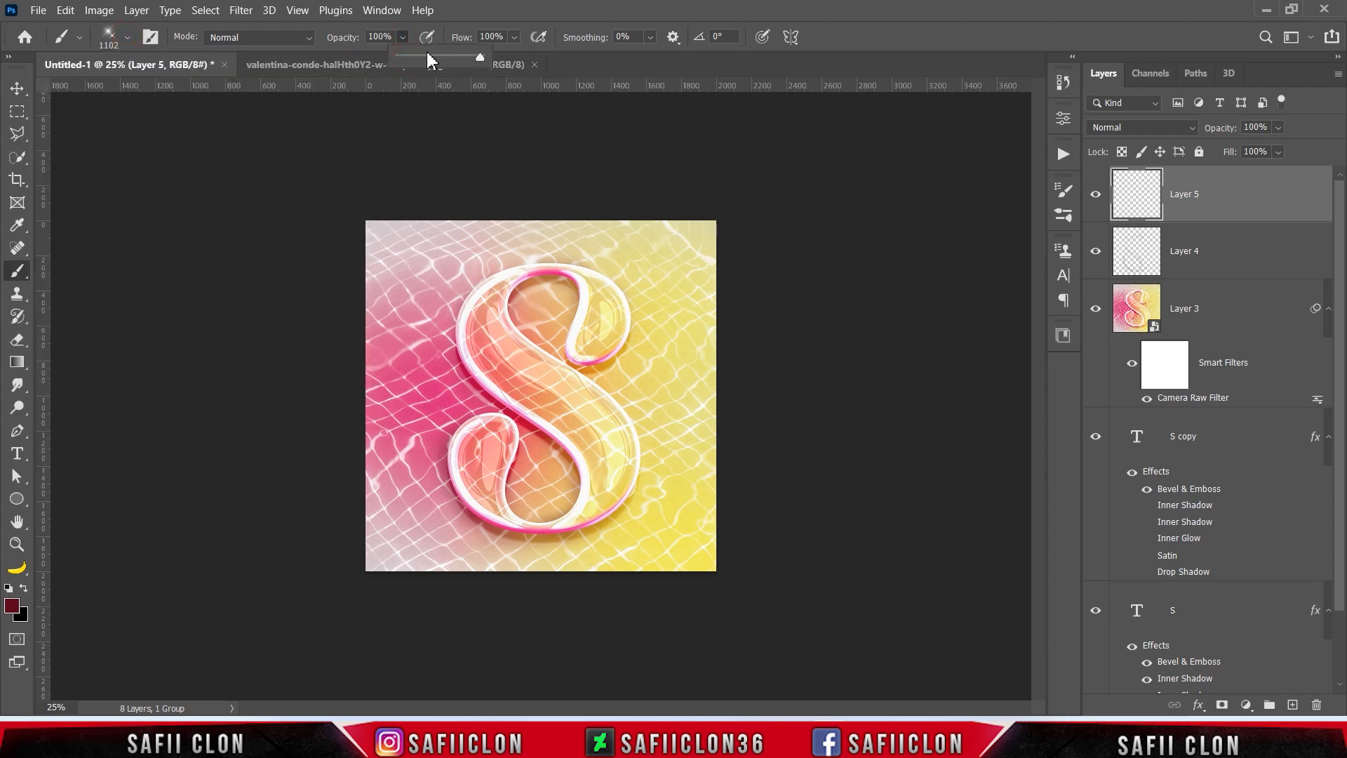
left_click(12, 605)
left_click_drag(805, 201, 771, 139)
left_click(1174, 133)
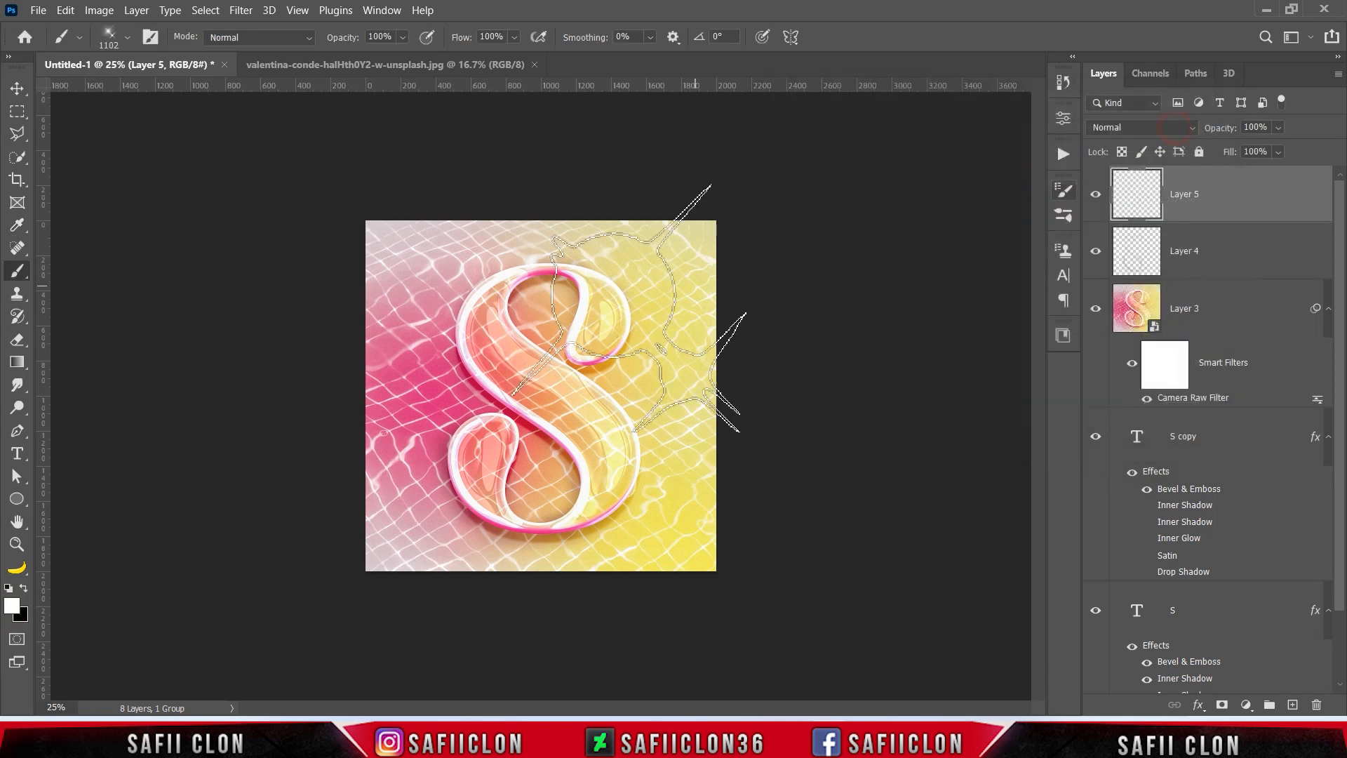
- Reduce the group1 brush to 600 px and stamp a white sparkle on the S's upper-right curve
key("bracketleft")
key("bracketleft")
key("bracketleft")
key("bracketleft")
key("bracketleft")
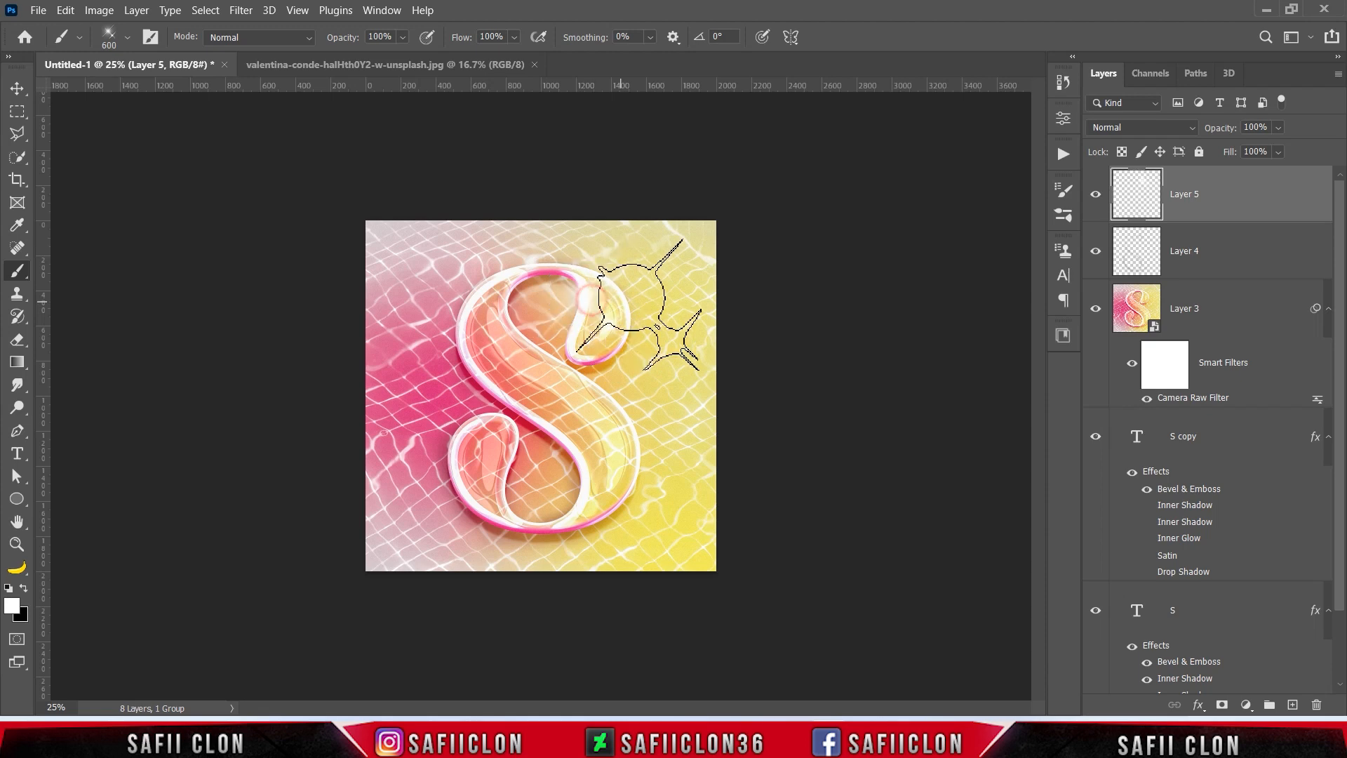
- Switch to a long-rayed sparkle tip from the SS-sparkles set and stamp it on the S at 1300 px and 900 px
left_click(127, 38)
left_click_drag(323, 338, 334, 380)
left_click(63, 433)
left_click_drag(201, 93, 205, 94)
left_click(127, 38)
key("bracketleft")
key("bracketleft")
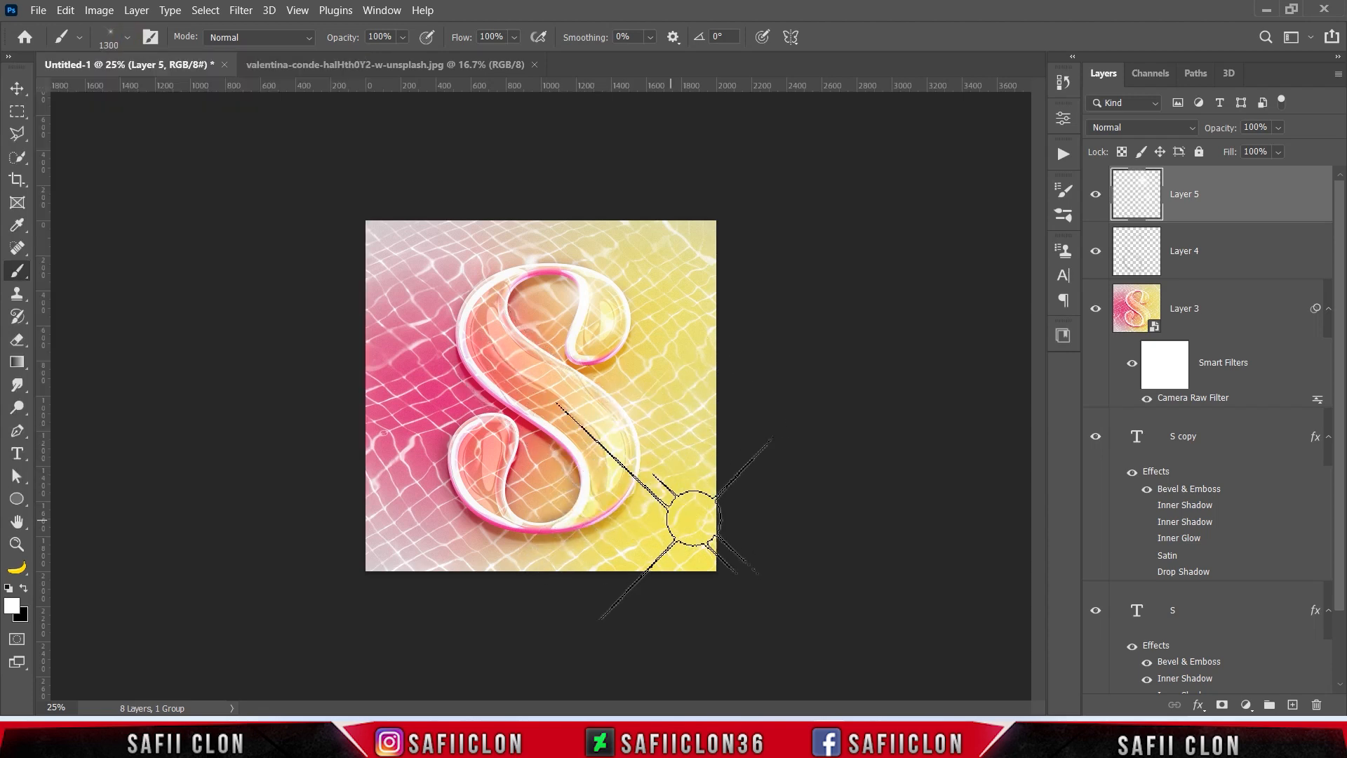
key("bracketleft")
key("bracketleft")
key("bracketleft")
key("bracketleft")
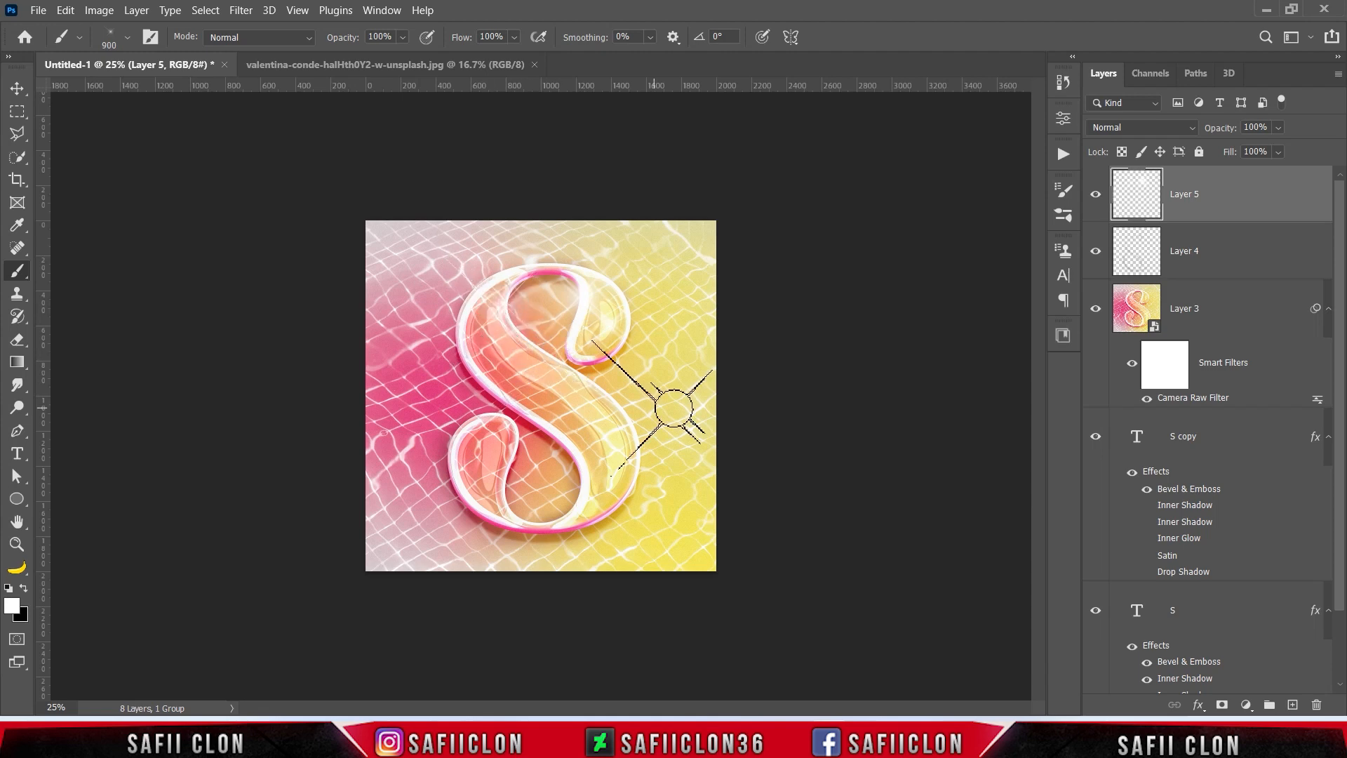
- Choose the single6 sparkle tip, reduce it to 300 px and stamp it on the S's lower-right curve
left_click(127, 38)
mouse_move(321, 377)
left_mouse_down()
mouse_move(321, 390)
mouse_move(320, 374)
left_mouse_up()
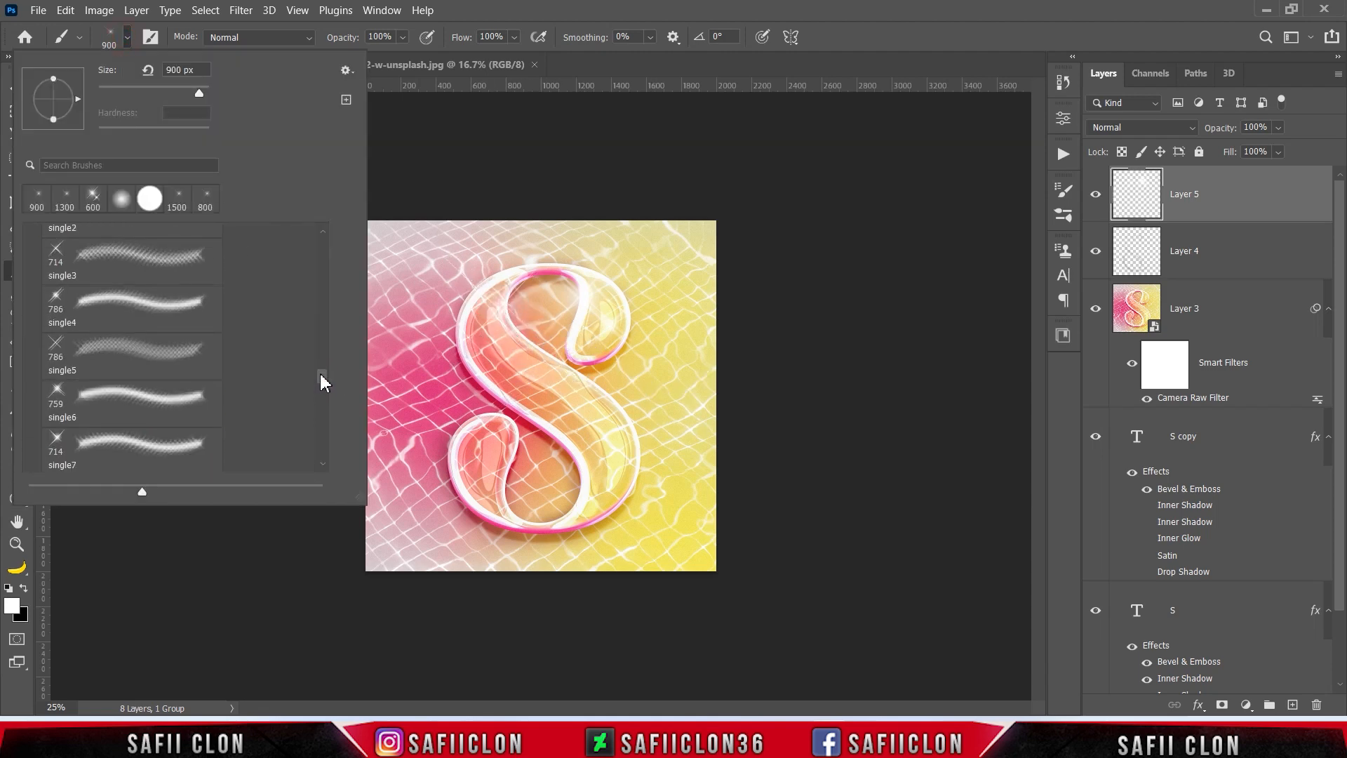
left_click(65, 402)
left_click(128, 40)
key("bracketleft")
key("bracketleft")
key("bracketleft")
key("bracketleft")
key("bracketleft")
key("bracketleft")
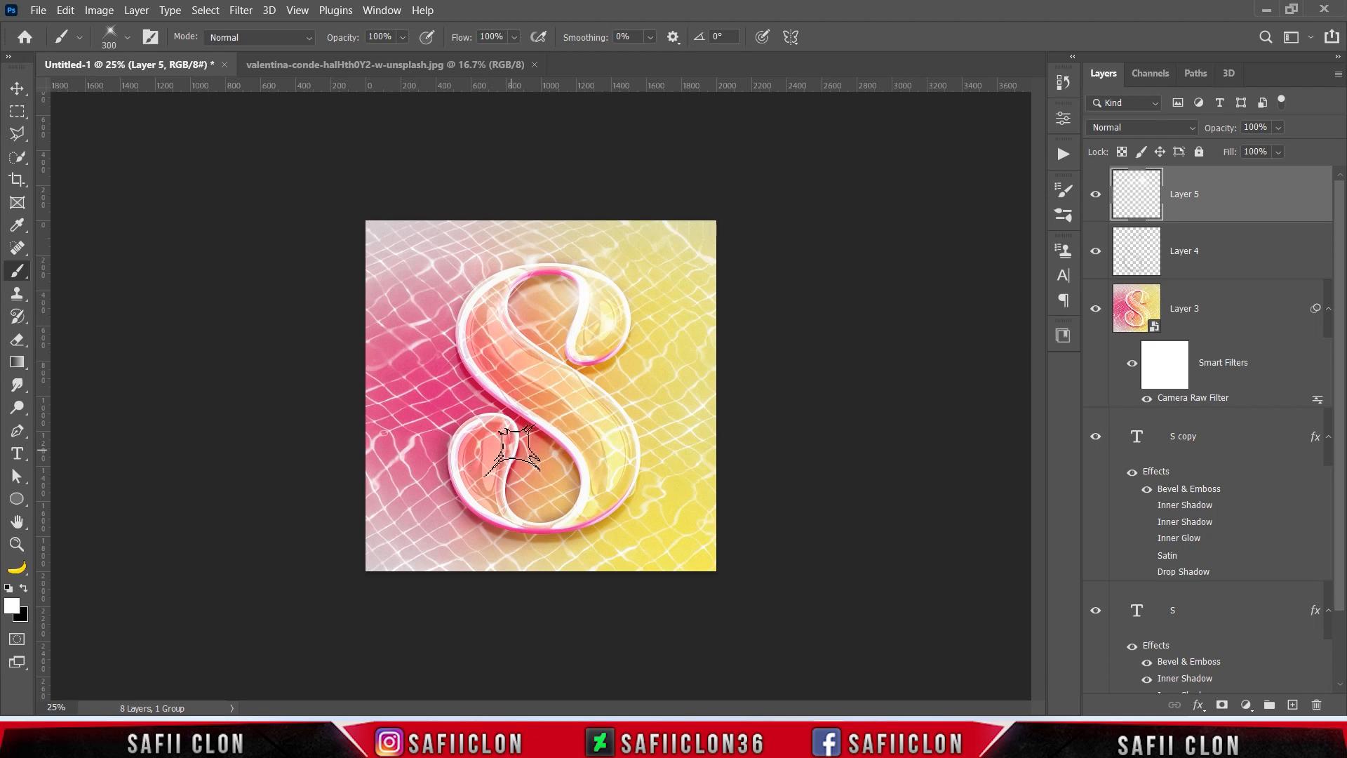
key("bracketright")
left_click(621, 482)
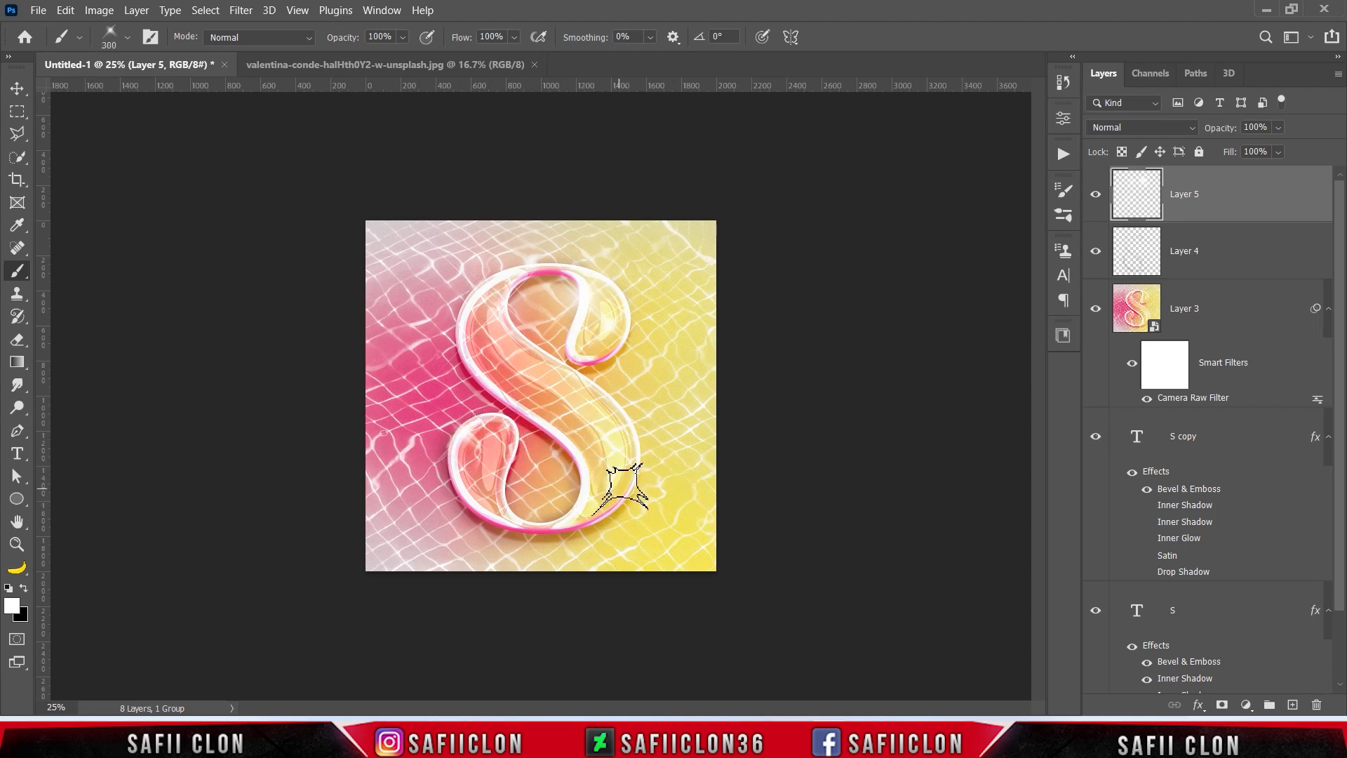
- Choose a scattering tip from the SS-sparkles set and enlarge it to 2400 px to scatter fine sparkles over the whole artwork
left_click(128, 38)
scroll(77, 391, "up", 3)
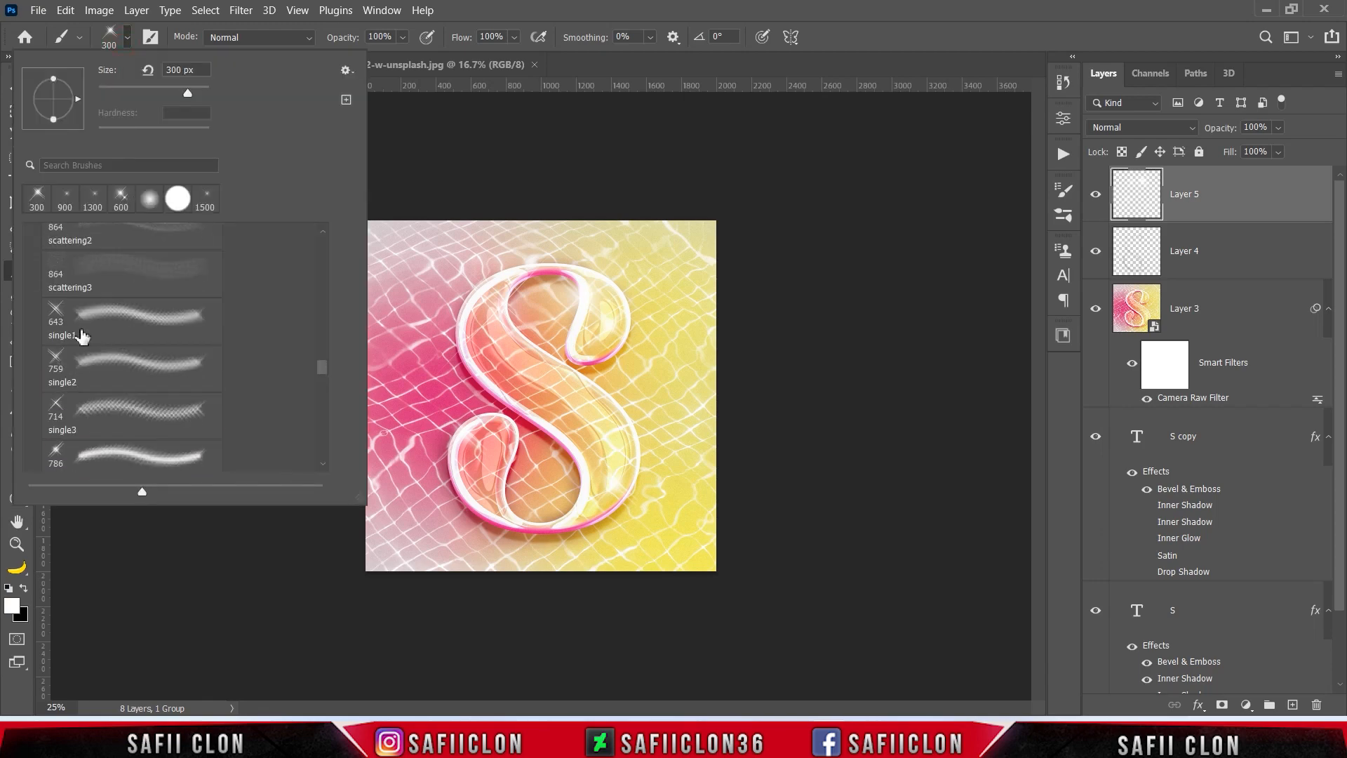
double_click(77, 382)
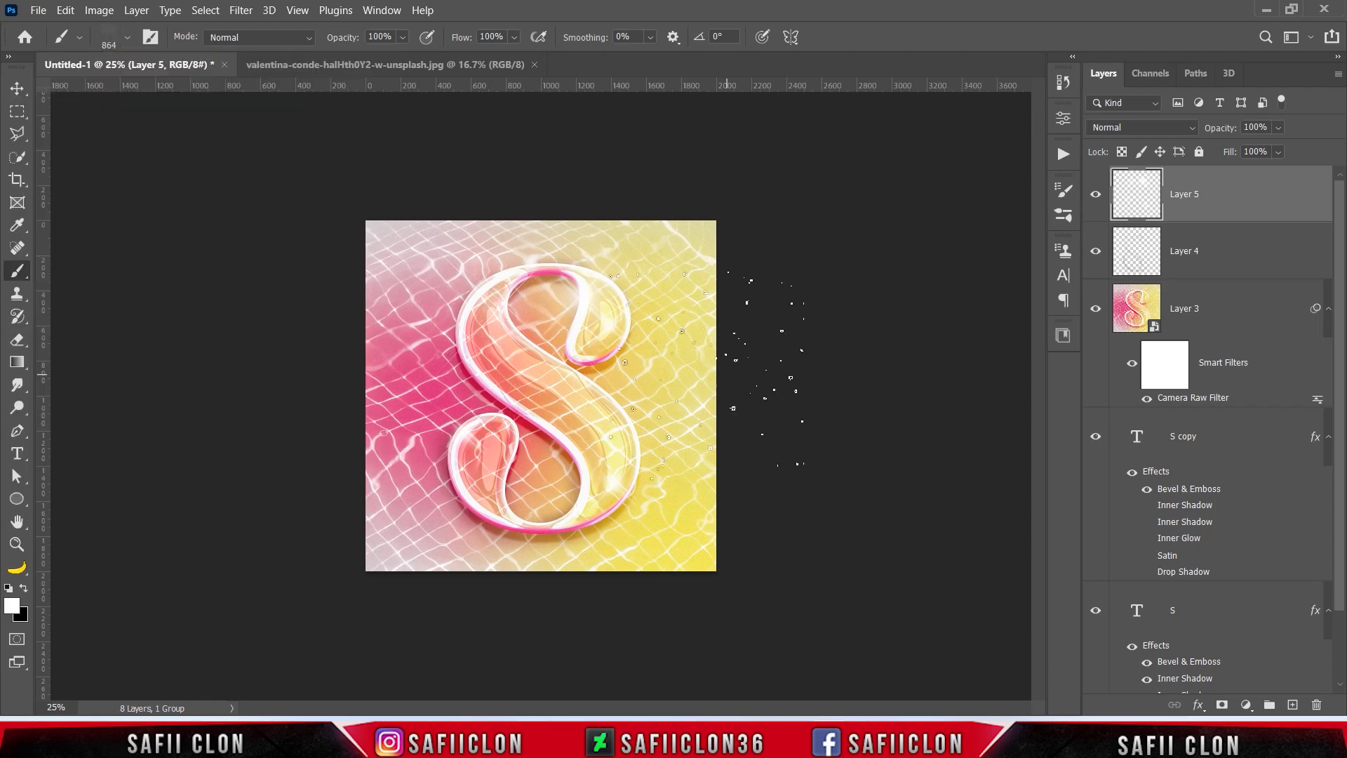
key("bracketright")
key("bracketright")
key("bracketright")
key("bracketright")
key("bracketright")
key("bracketright")
key("bracketright")
key("bracketright")
key("bracketright")
key("bracketright")
key("bracketright")
key("bracketright")
key("bracketright")
key("bracketright")
key("bracketright")
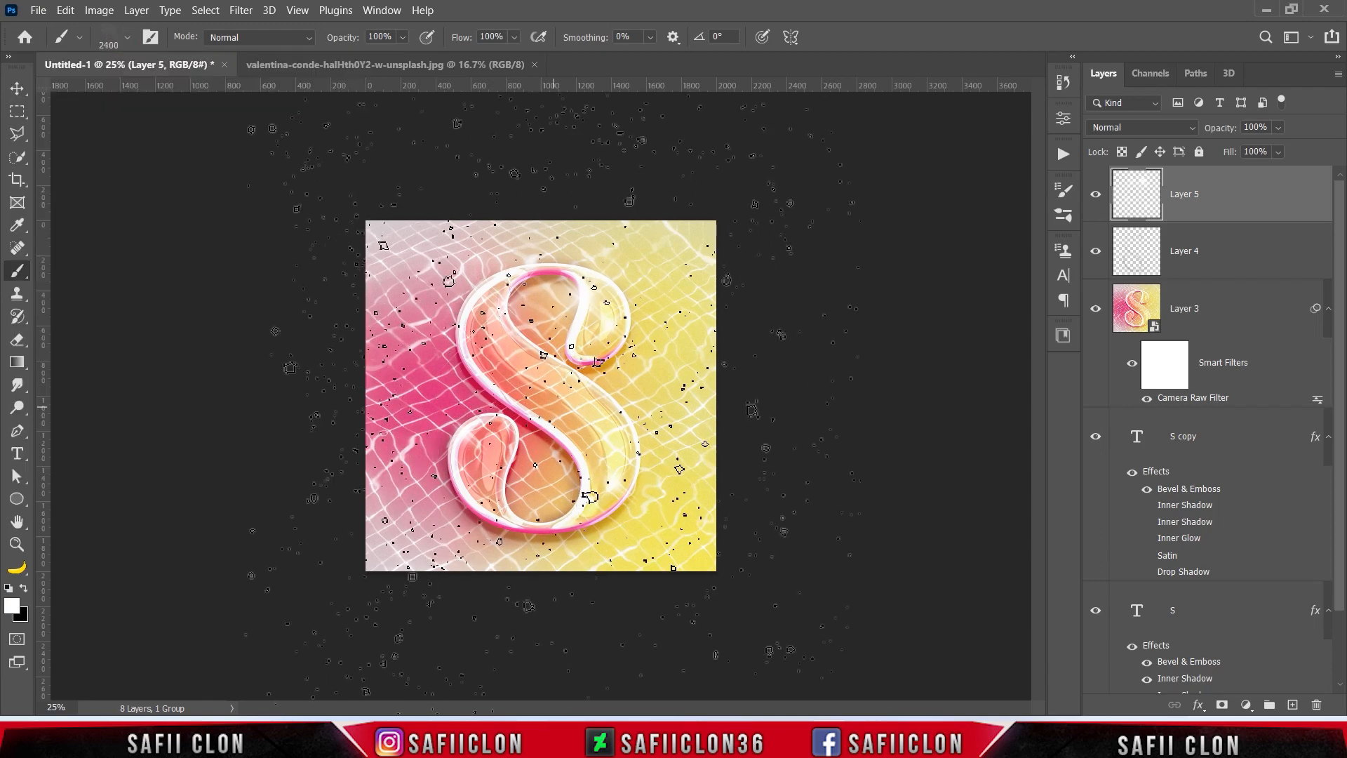
- Choose a clustered sparkle tip from the SS-sparkles set, reduce it to 400 px and apply it along the S's edges
left_click(127, 38)
scroll(336, 362, "up", 2)
scroll(325, 355, "up", 4)
left_click(87, 394)
left_click(162, 50)
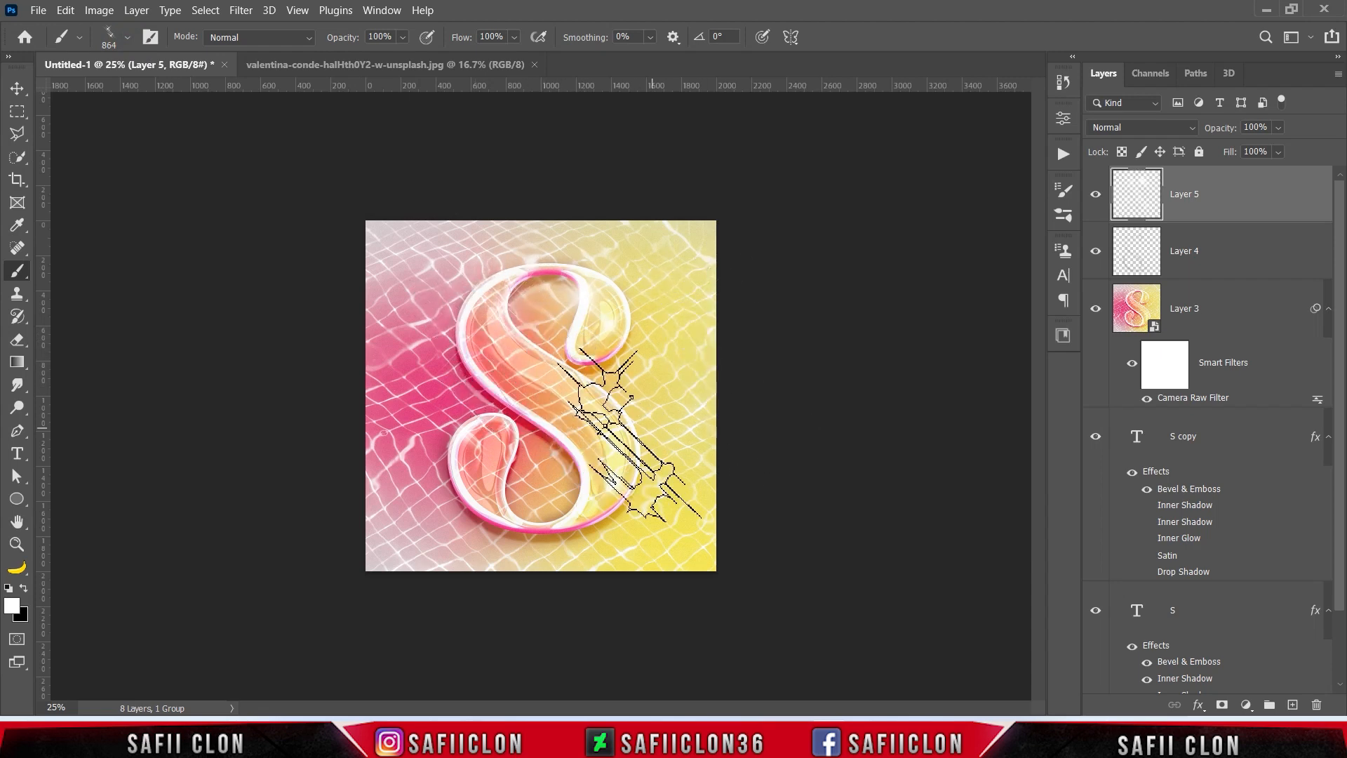
key("bracketleft")
key("bracketleft")
key("bracketleft")
key("bracketleft")
key("bracketleft")
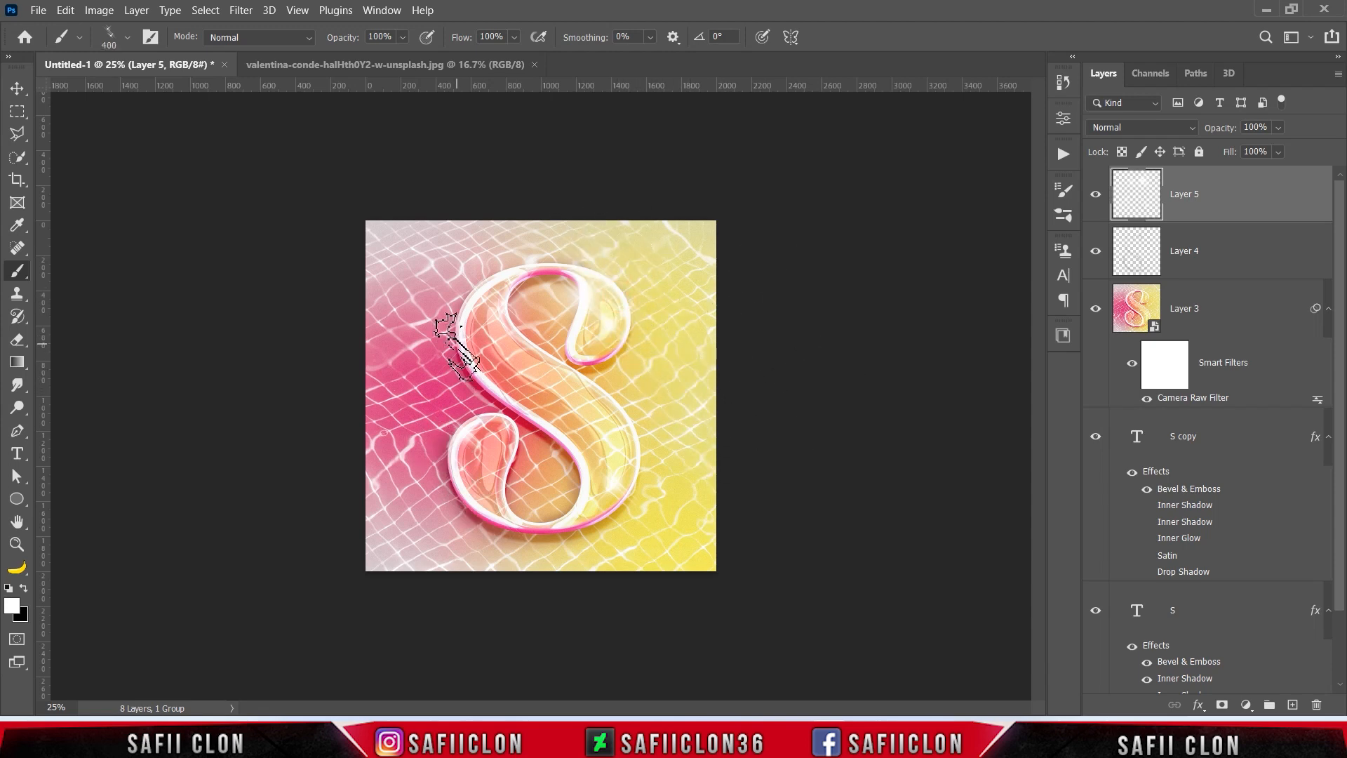
- Toggle Layer 5's visibility to compare the artwork with and without the sparkles
left_click(1097, 194)
left_click(1097, 195)
left_click(1098, 198)
left_click(1097, 198)
- Examine the finished artwork both up close and as a whole
key("ctrl+plus")
key("ctrl+minus")
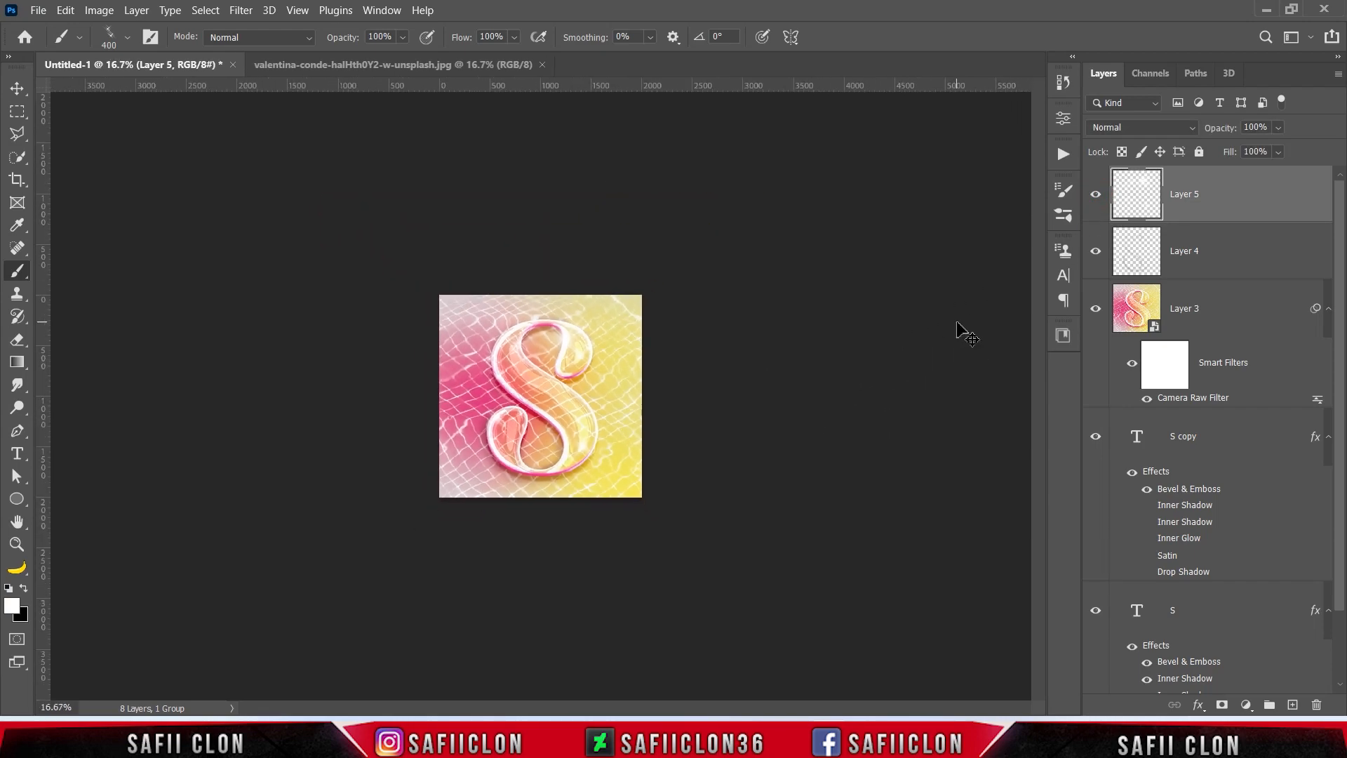
key("ctrl+plus")
key("ctrl+plus")
key("ctrl+plus")
key("ctrl+plus")
key("ctrl+minus")
key("ctrl+minus")
key("ctrl+minus")
key("ctrl+minus")
key("ctrl+minus")
key("ctrl+plus")
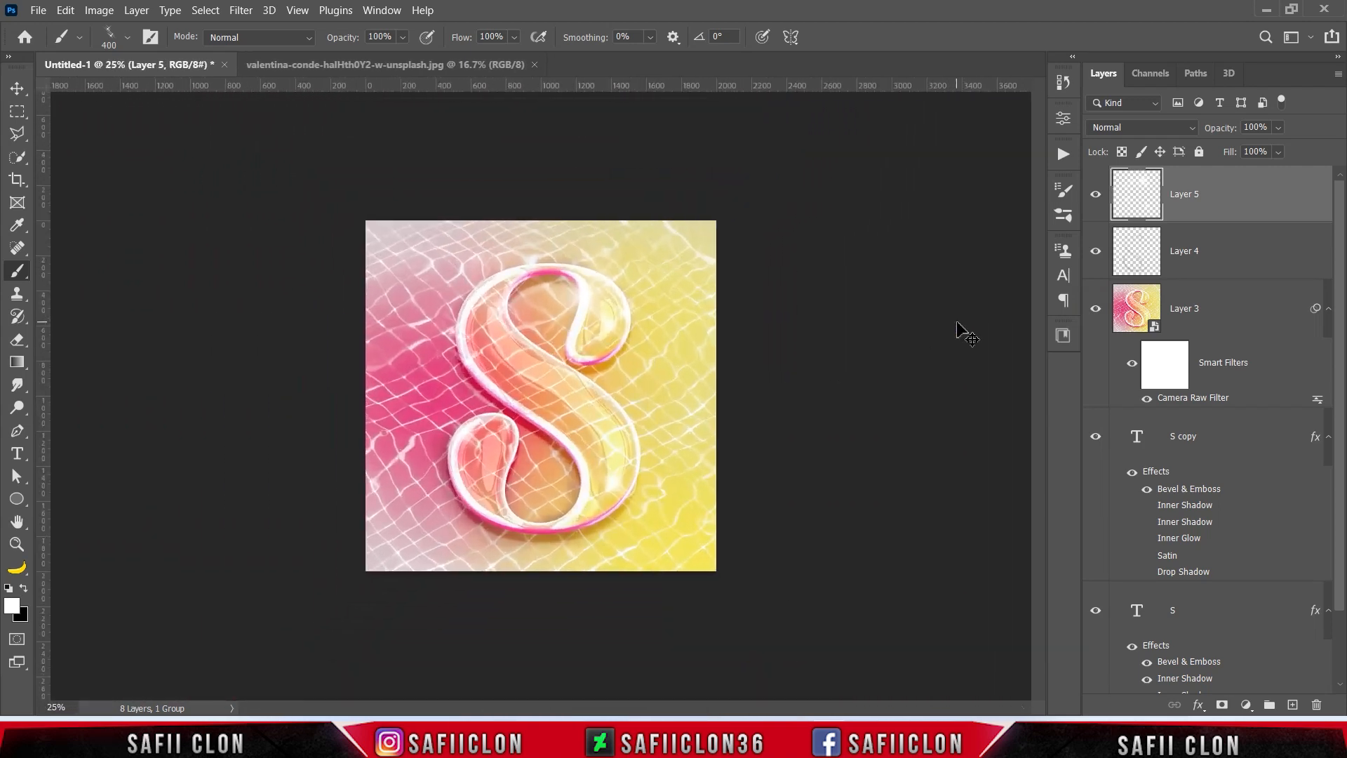